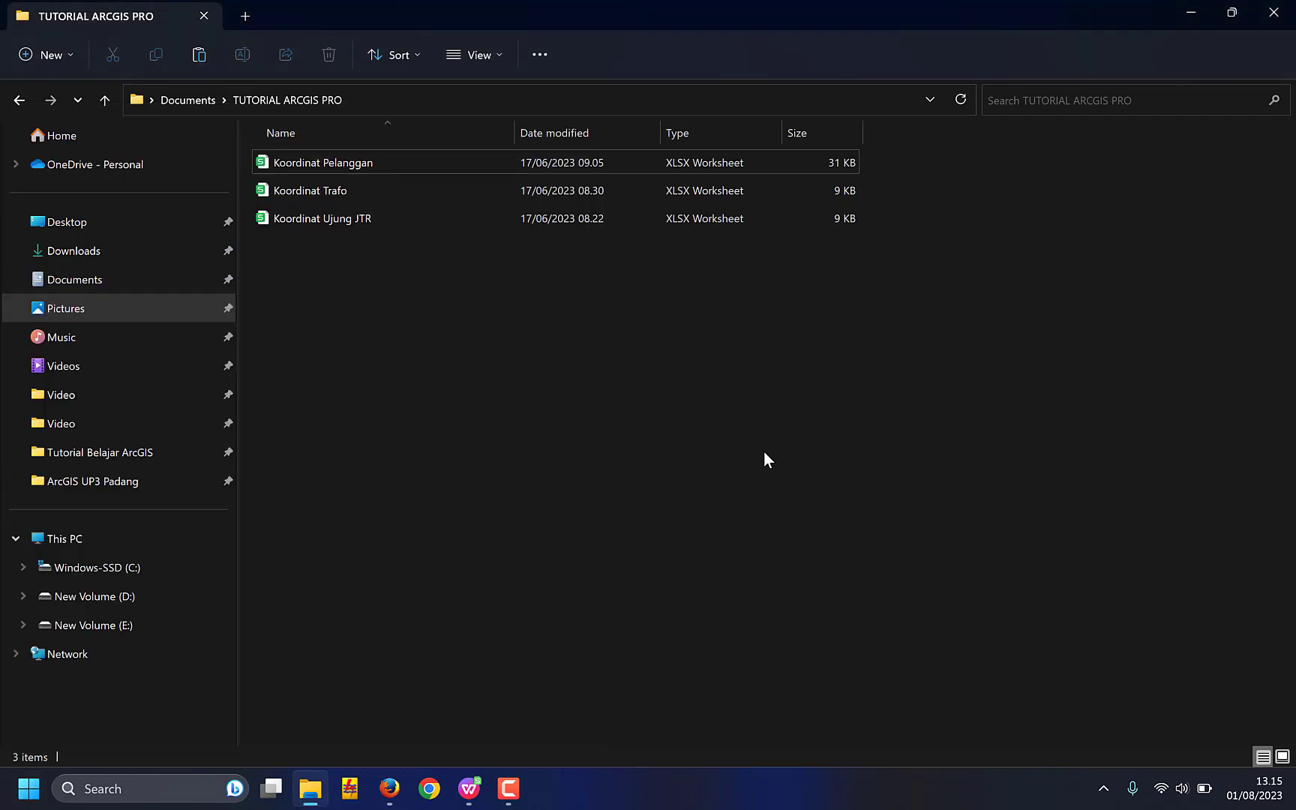
Launch ArcGIS Pro and dismiss the software update notification on its start page.
key("super")
type("ARC")
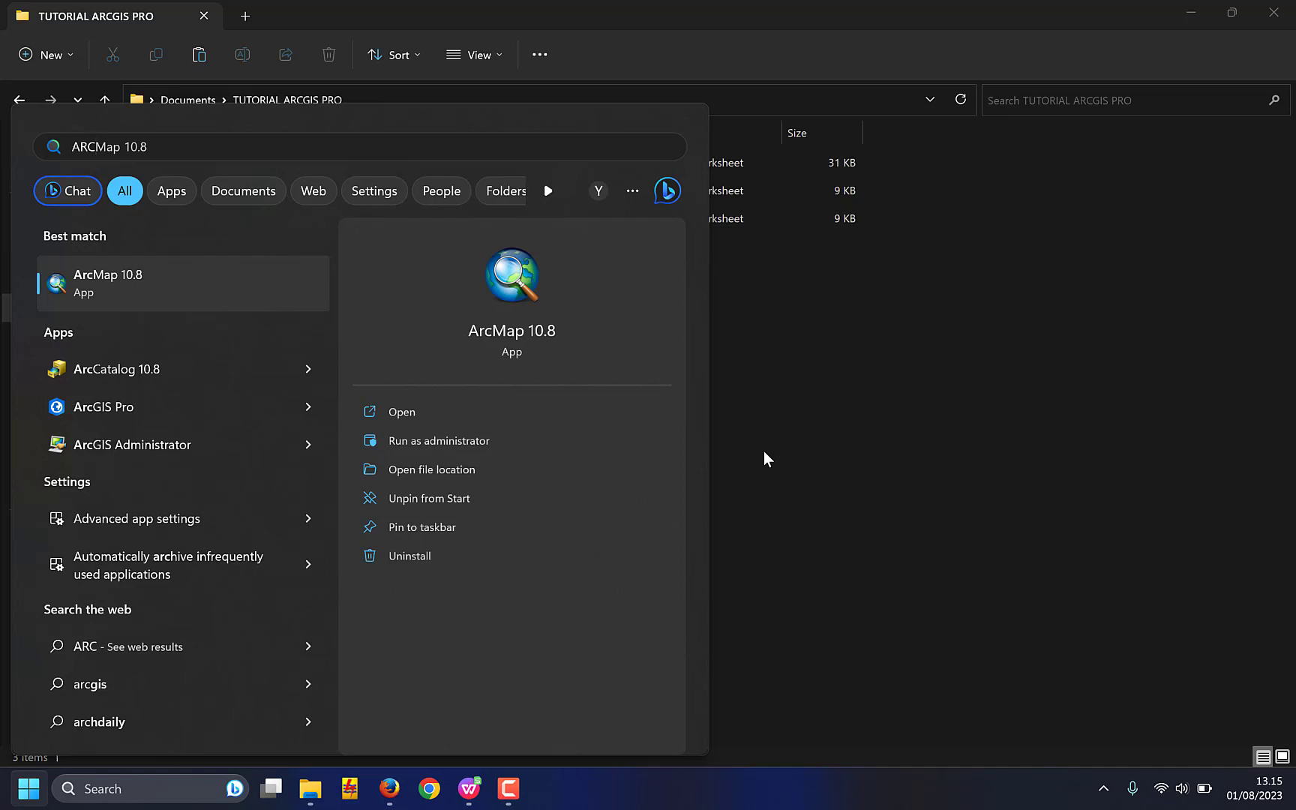
type("GIS")
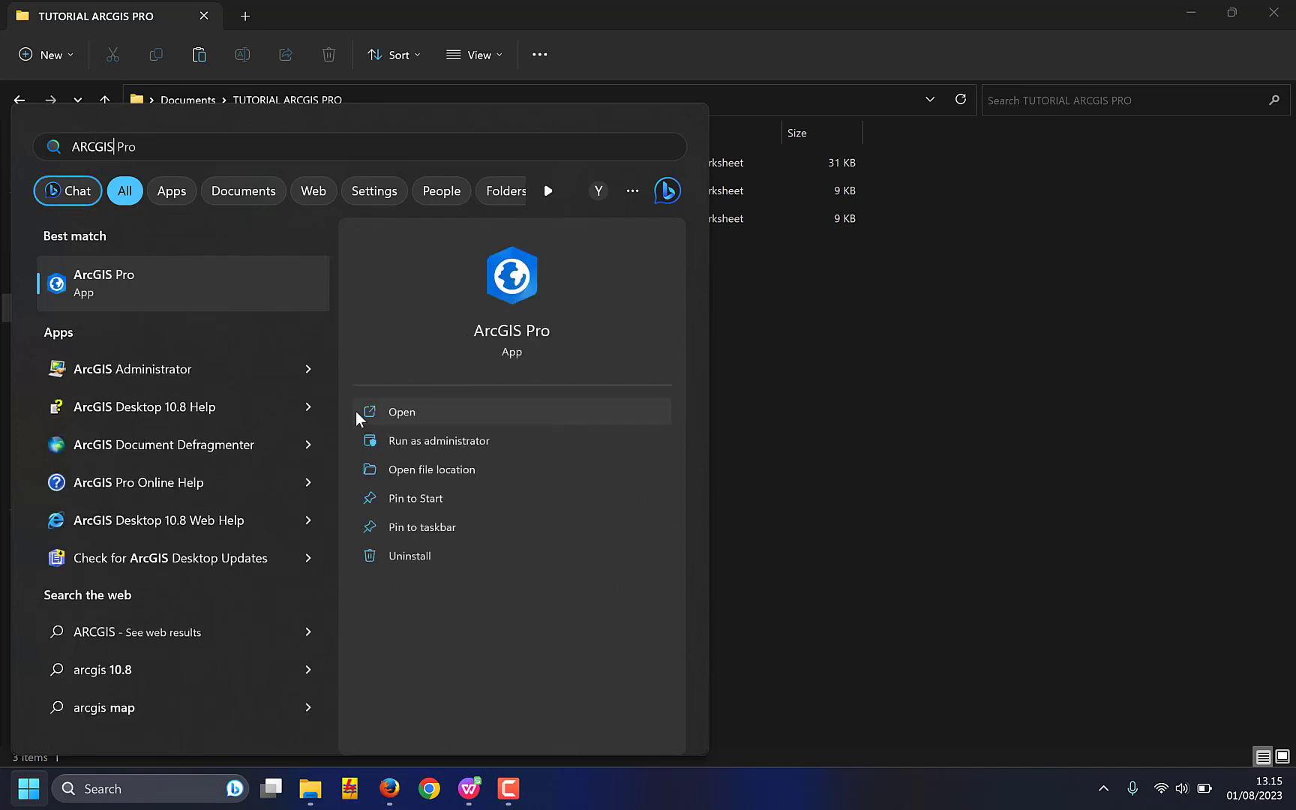
left_click(178, 284)
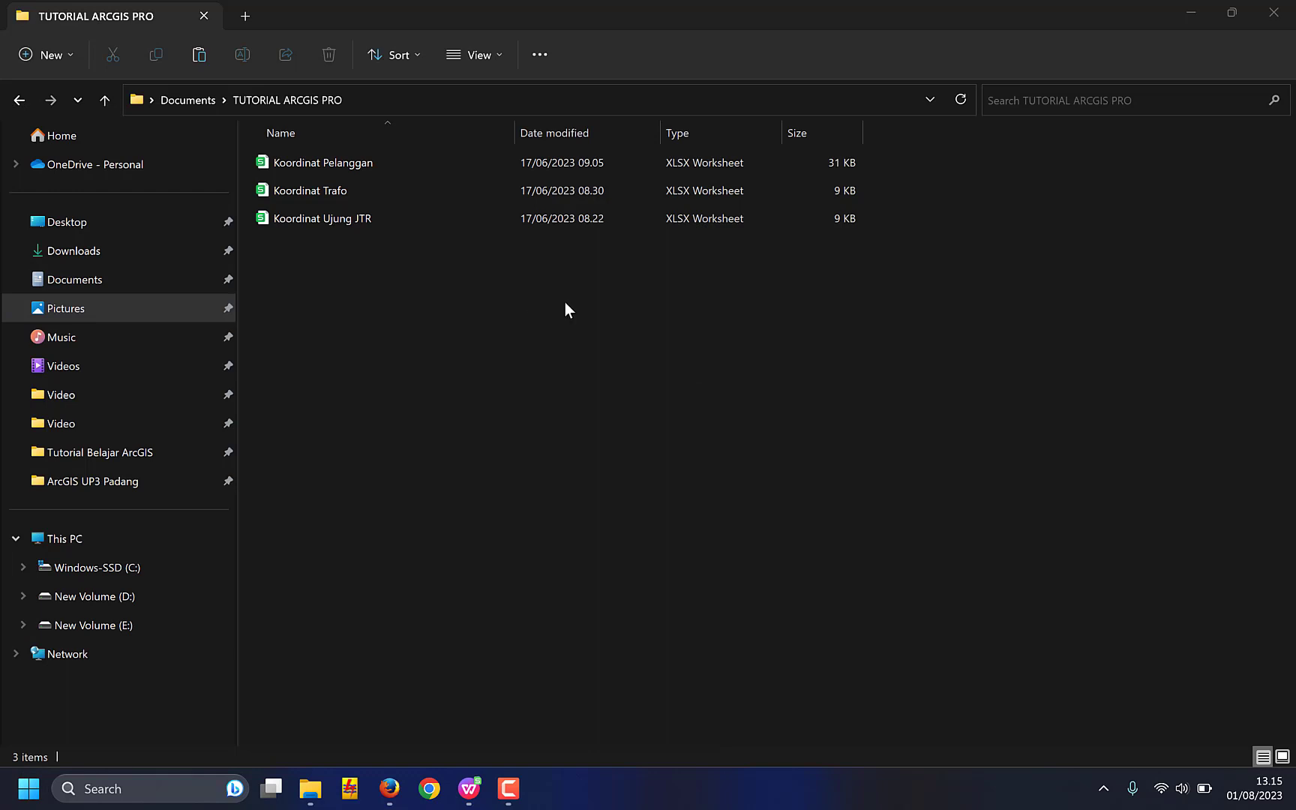
left_click(1163, 791)
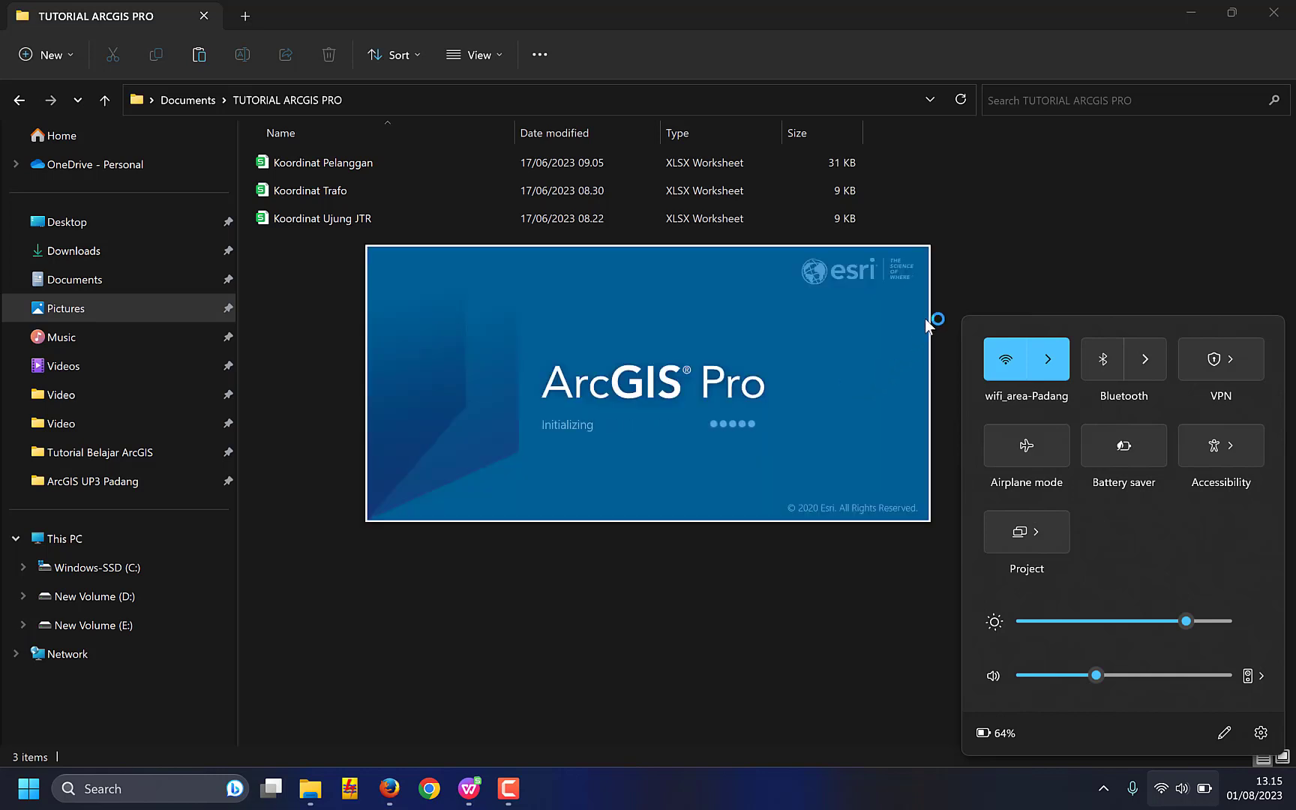
left_click(925, 318)
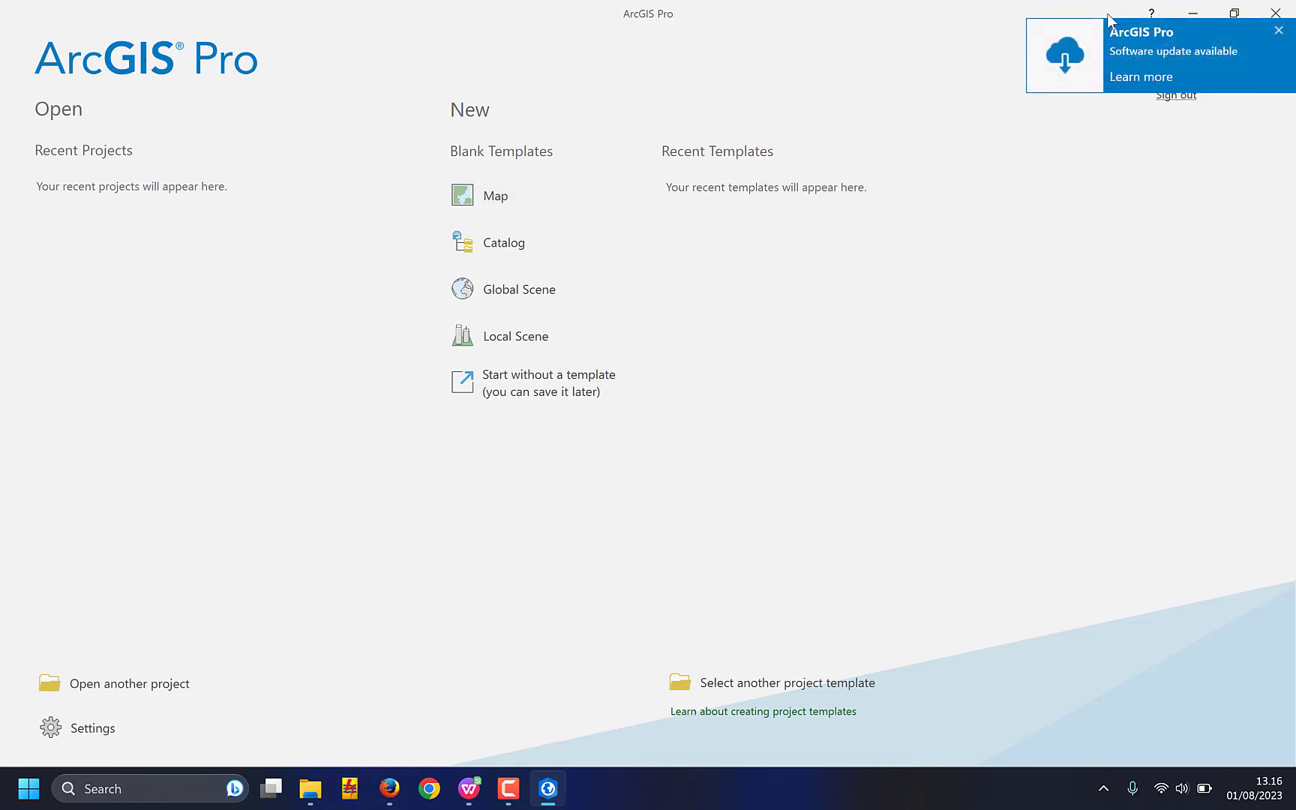
left_click(1279, 31)
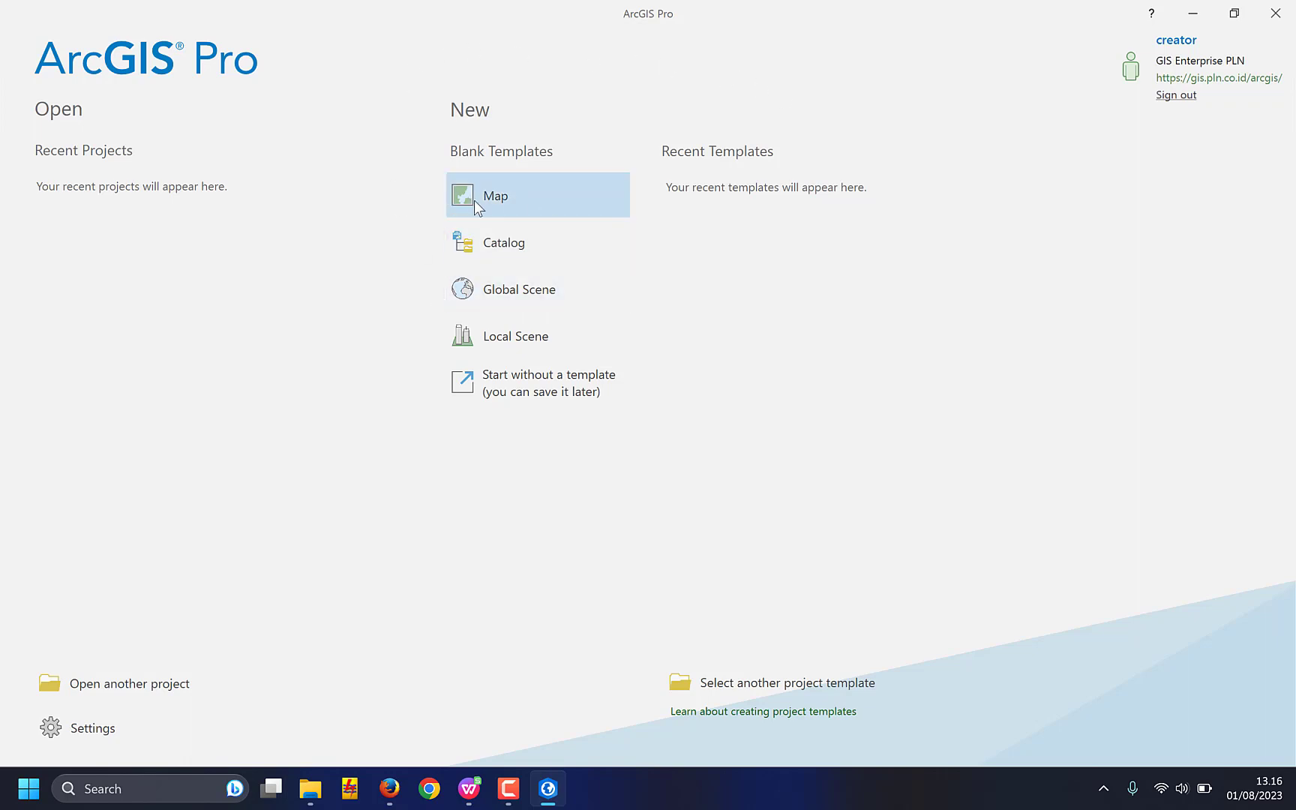
Create a new project from the Map template, named Tutorial Belajar ArcGIS Pro, in the default location.
left_click(492, 195)
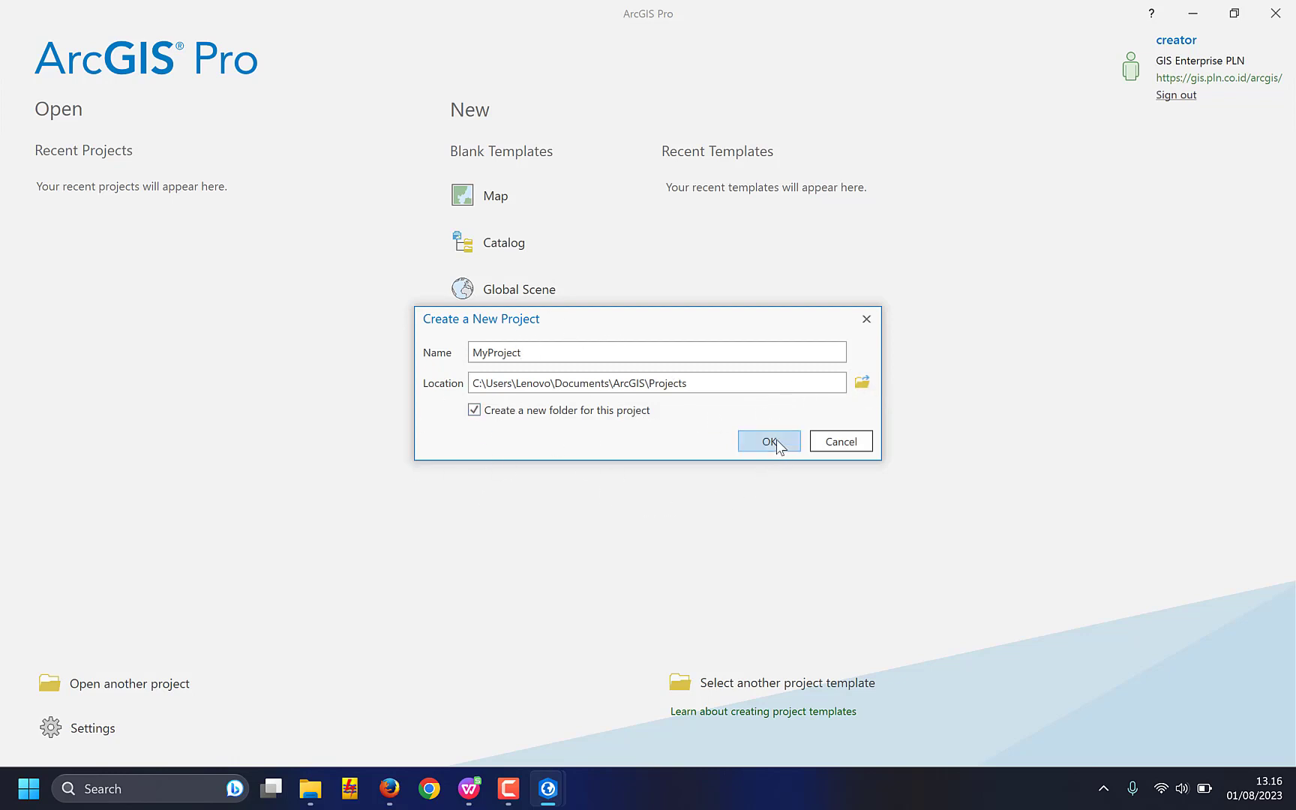
left_click_drag(515, 352, 452, 352)
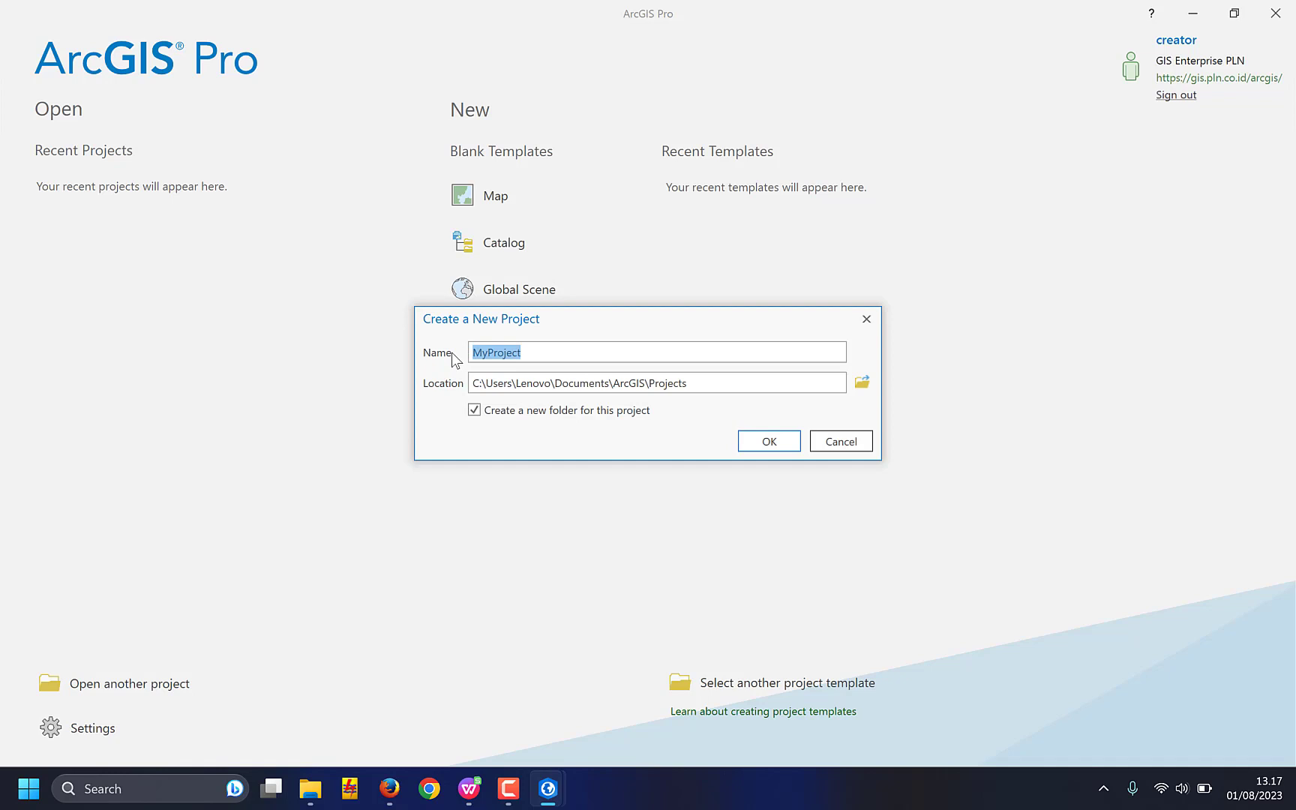
type("Tu")
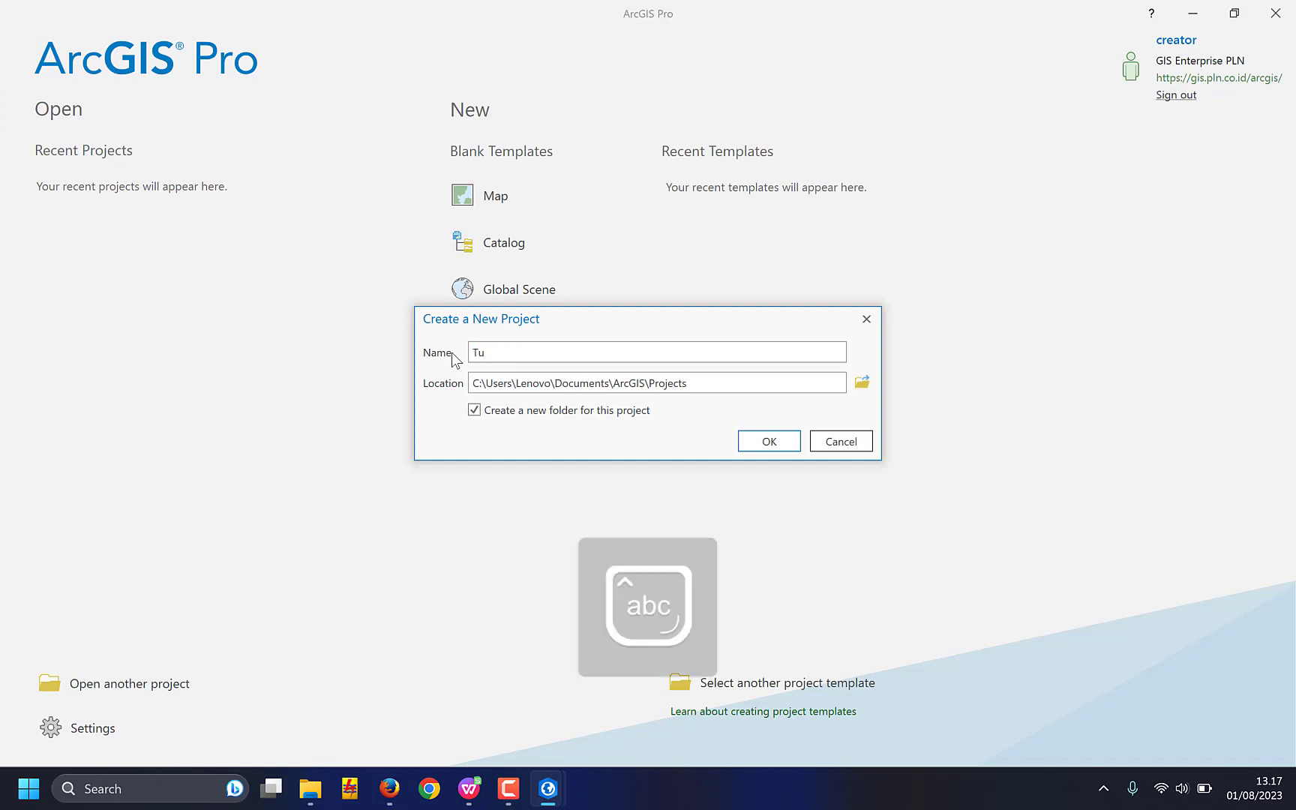
type("torial Be")
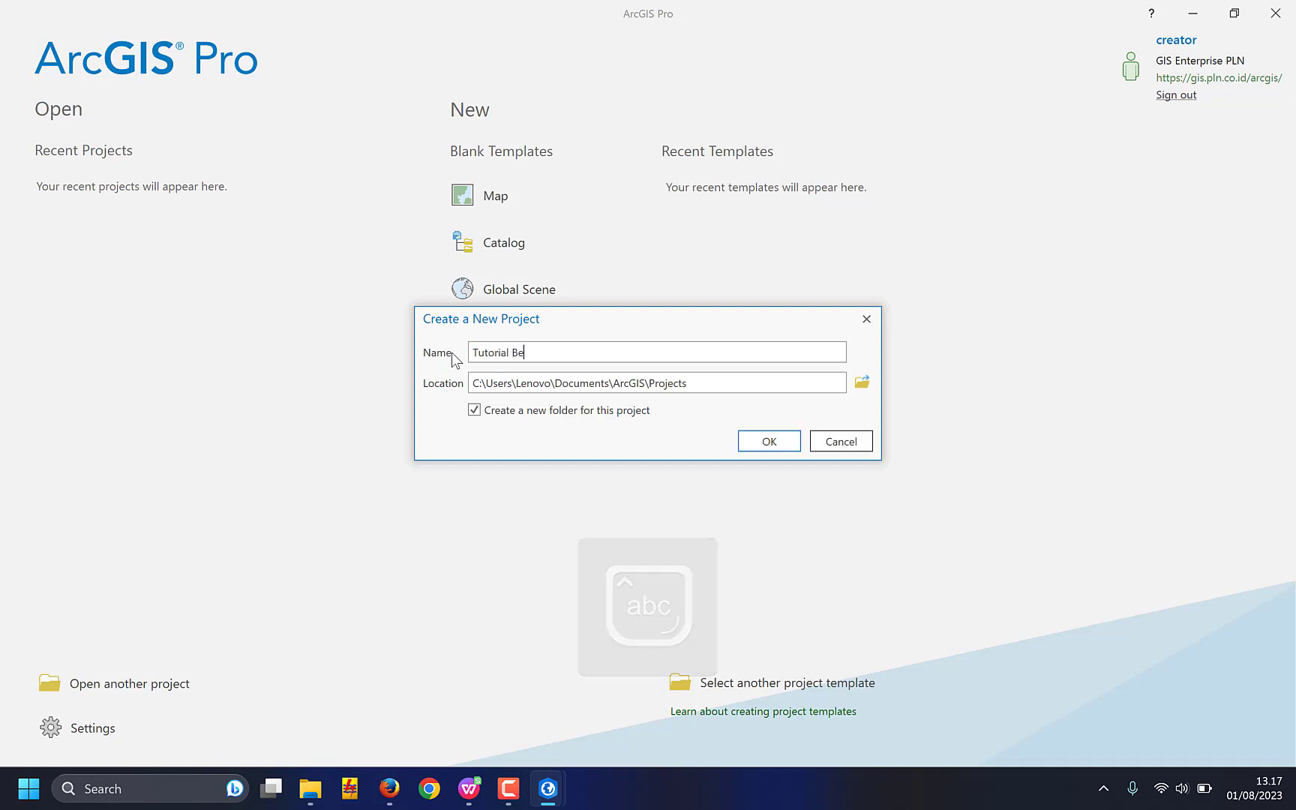
type("lajar A")
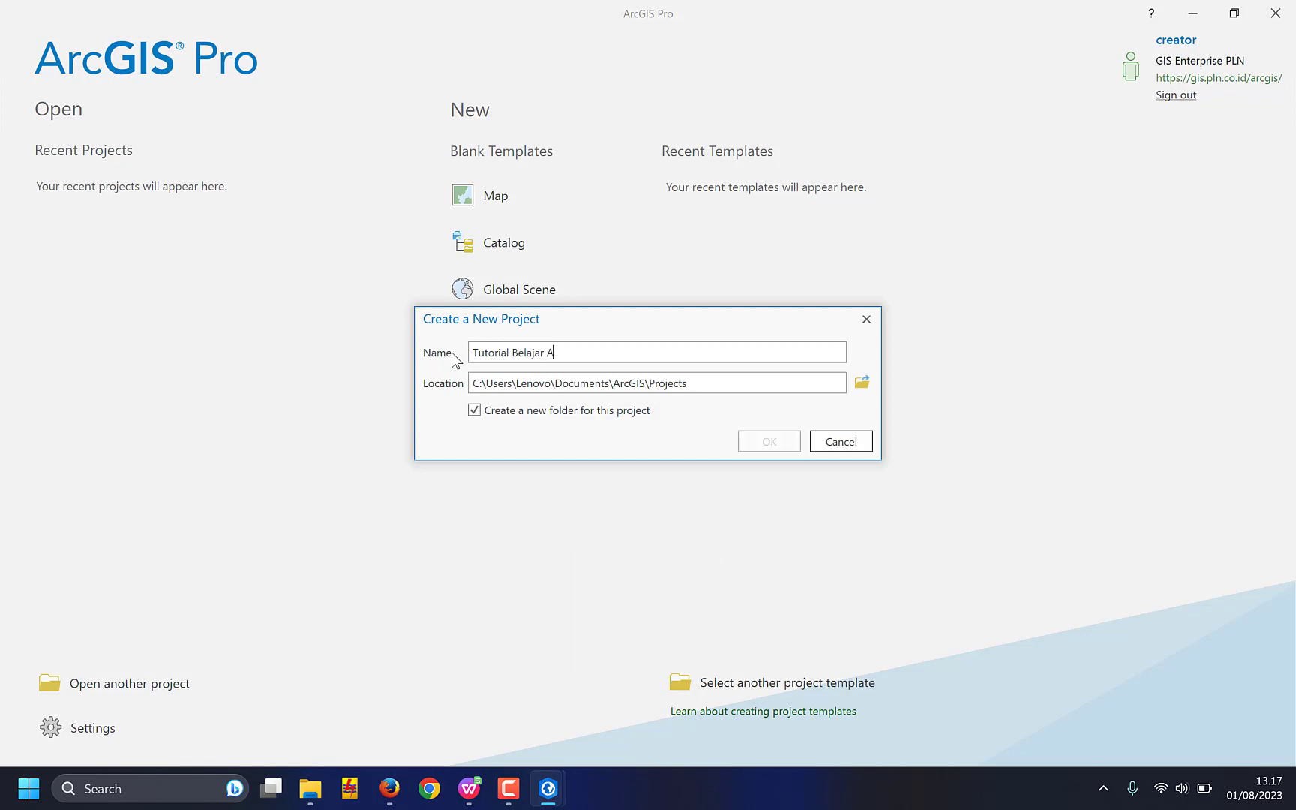
type("rcGIS Pro")
left_click(772, 438)
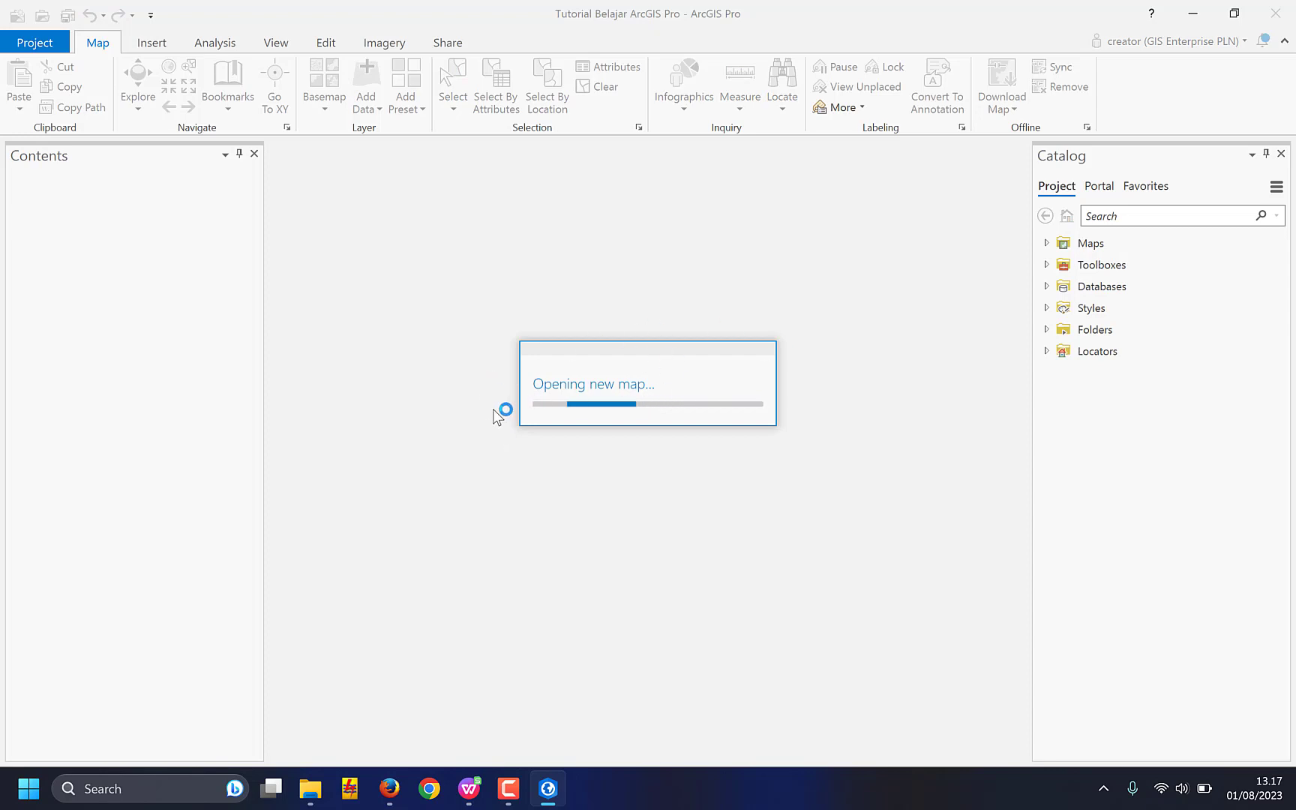
Switch to File Explorer and open the Koordinat Trafo workbook from the TUTORIAL ARCGIS PRO folder.
left_click(309, 794)
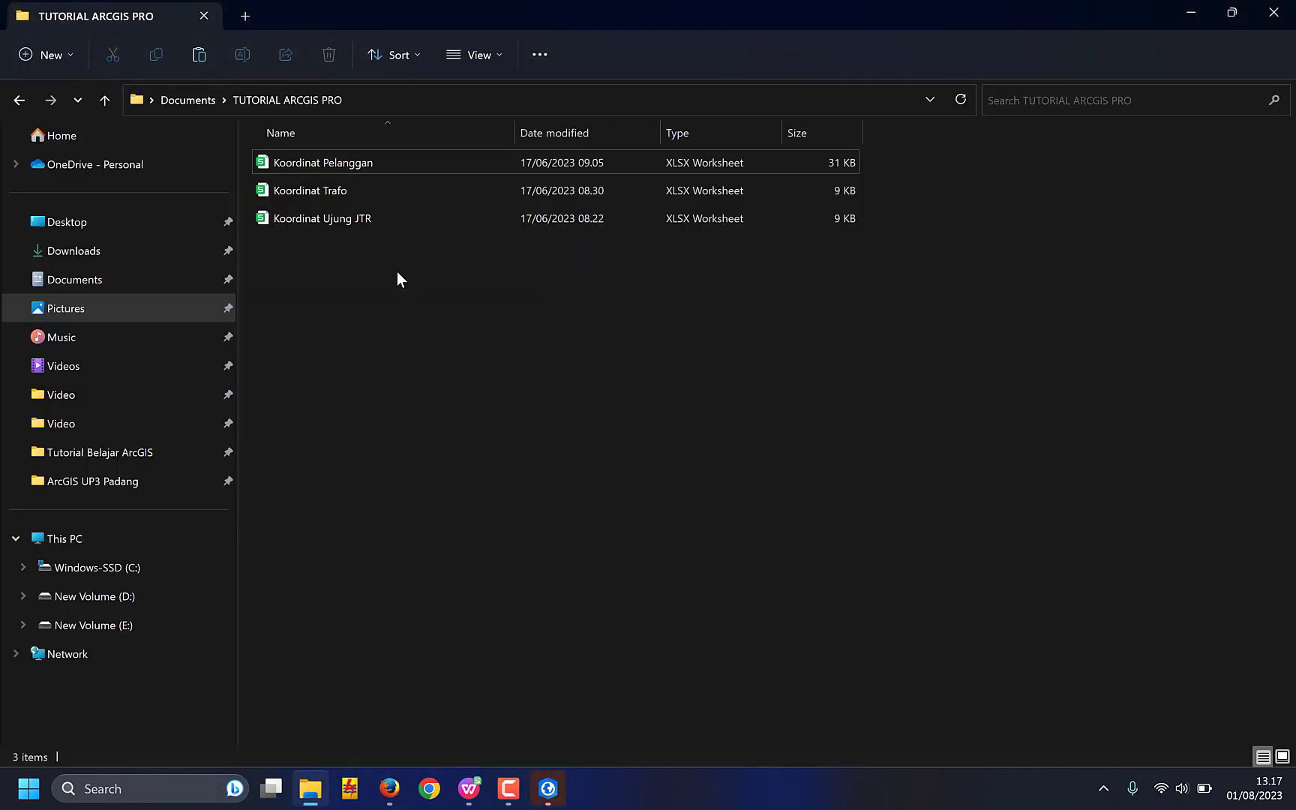
left_click(319, 168)
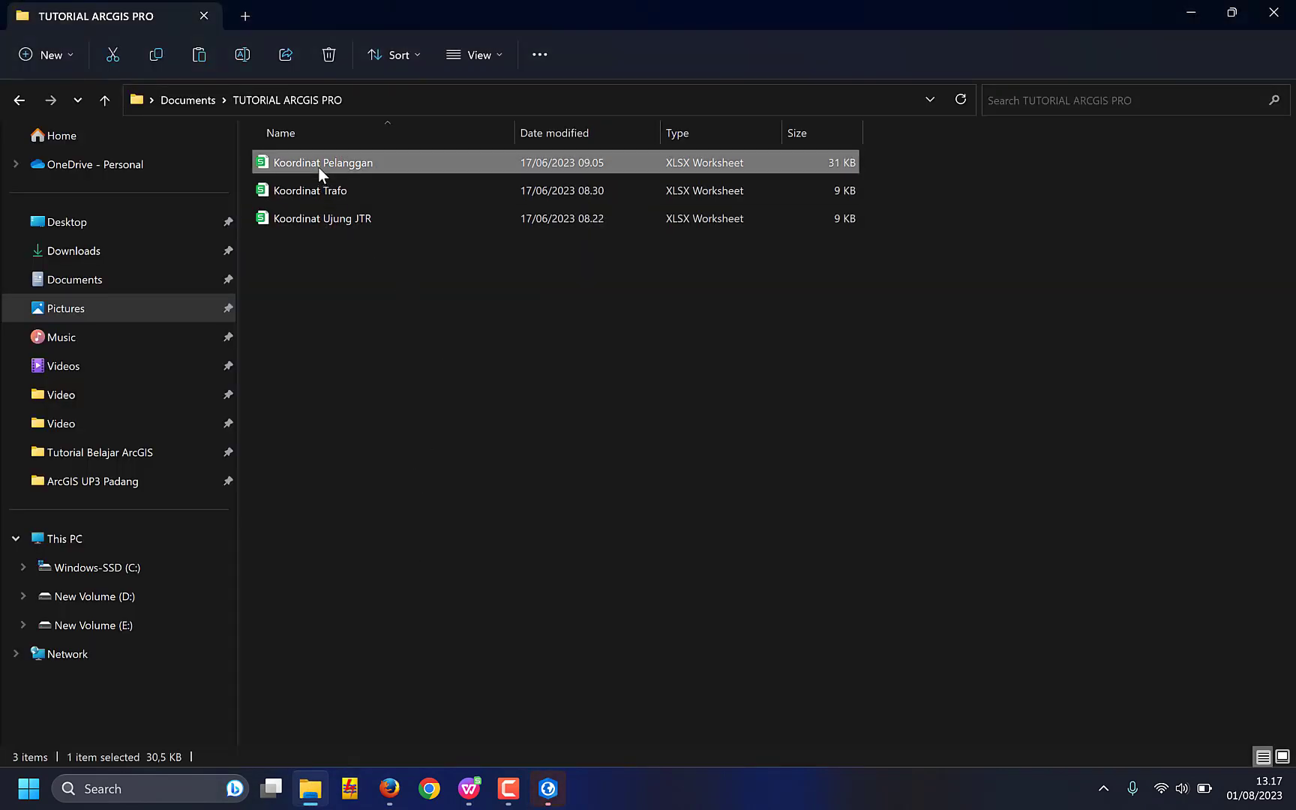
left_click(321, 191)
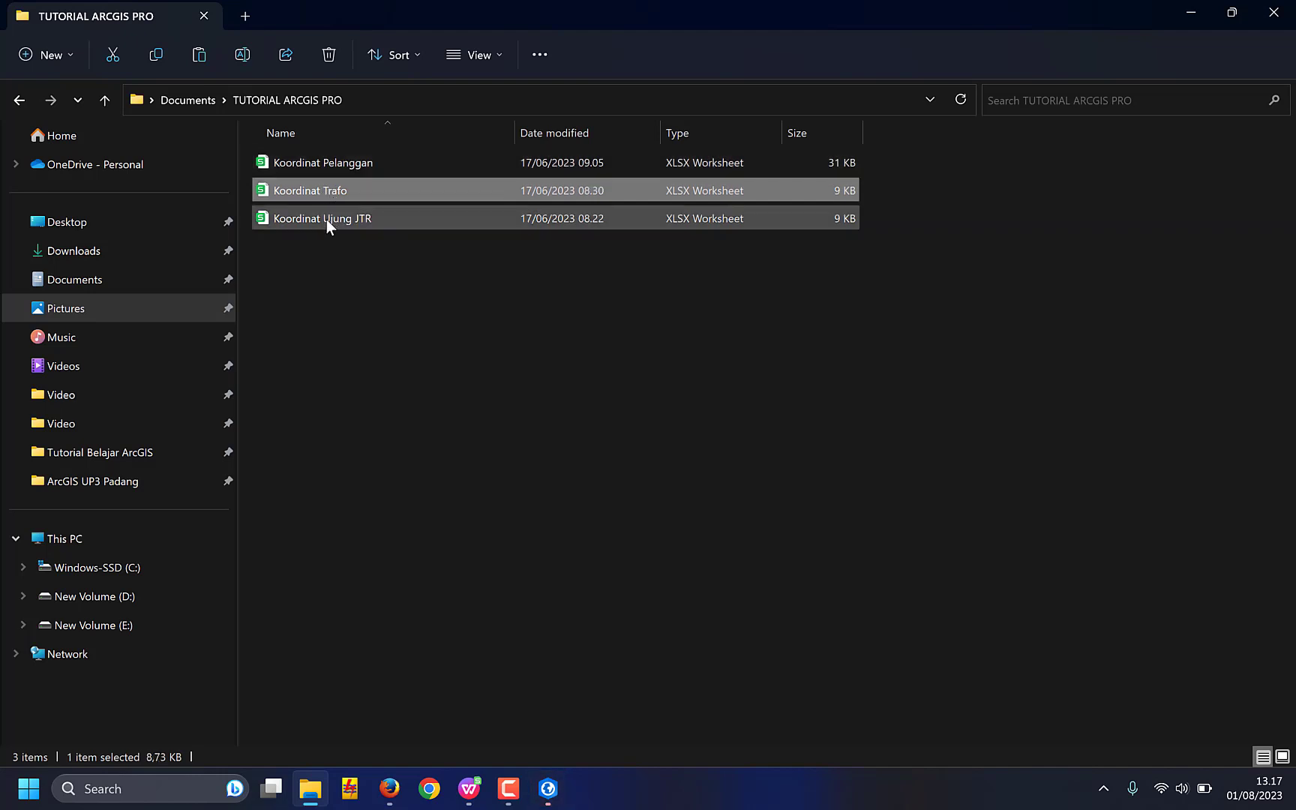
left_click(326, 219)
left_click(376, 284)
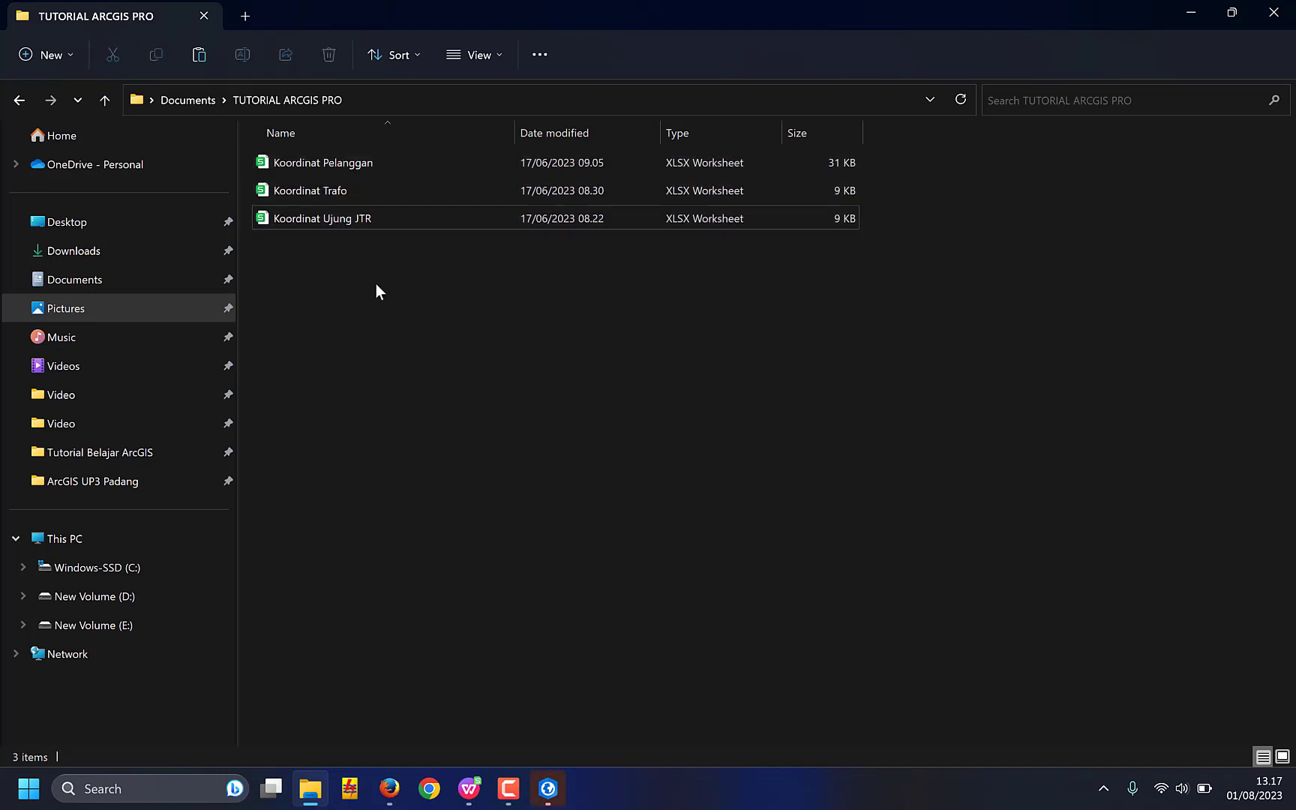
double_click(321, 191)
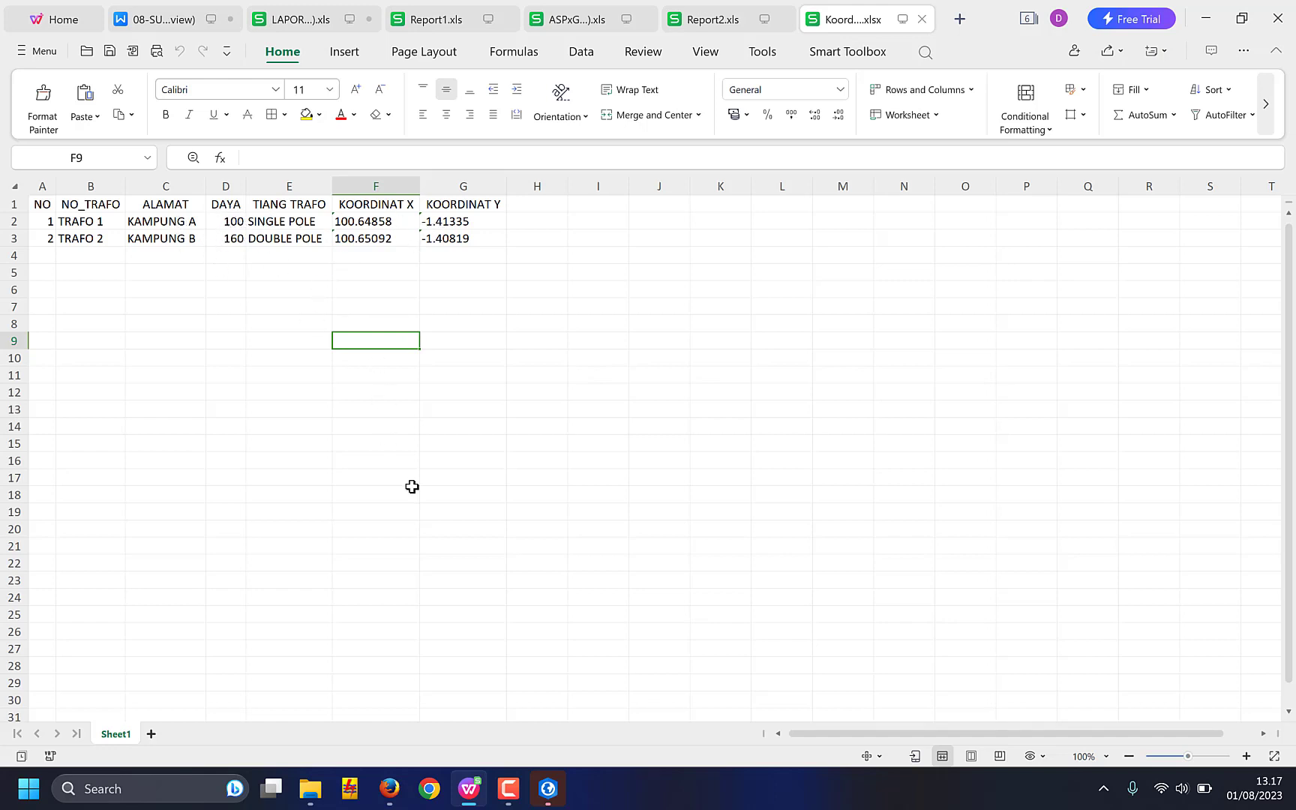
Open the Koordinat Pelanggan and Koordinat Ujung JTR workbooks from the same folder and look over their coordinate tables.
left_click(310, 787)
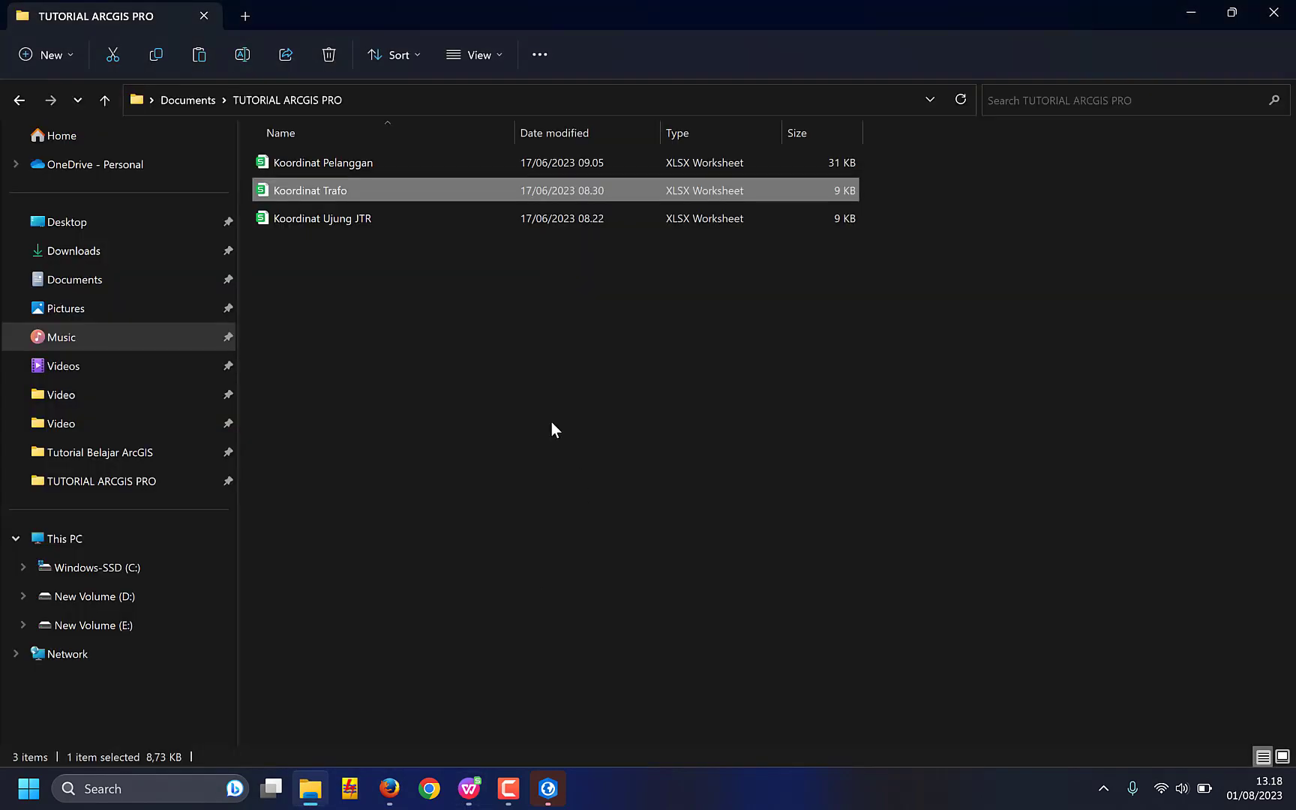
double_click(335, 162)
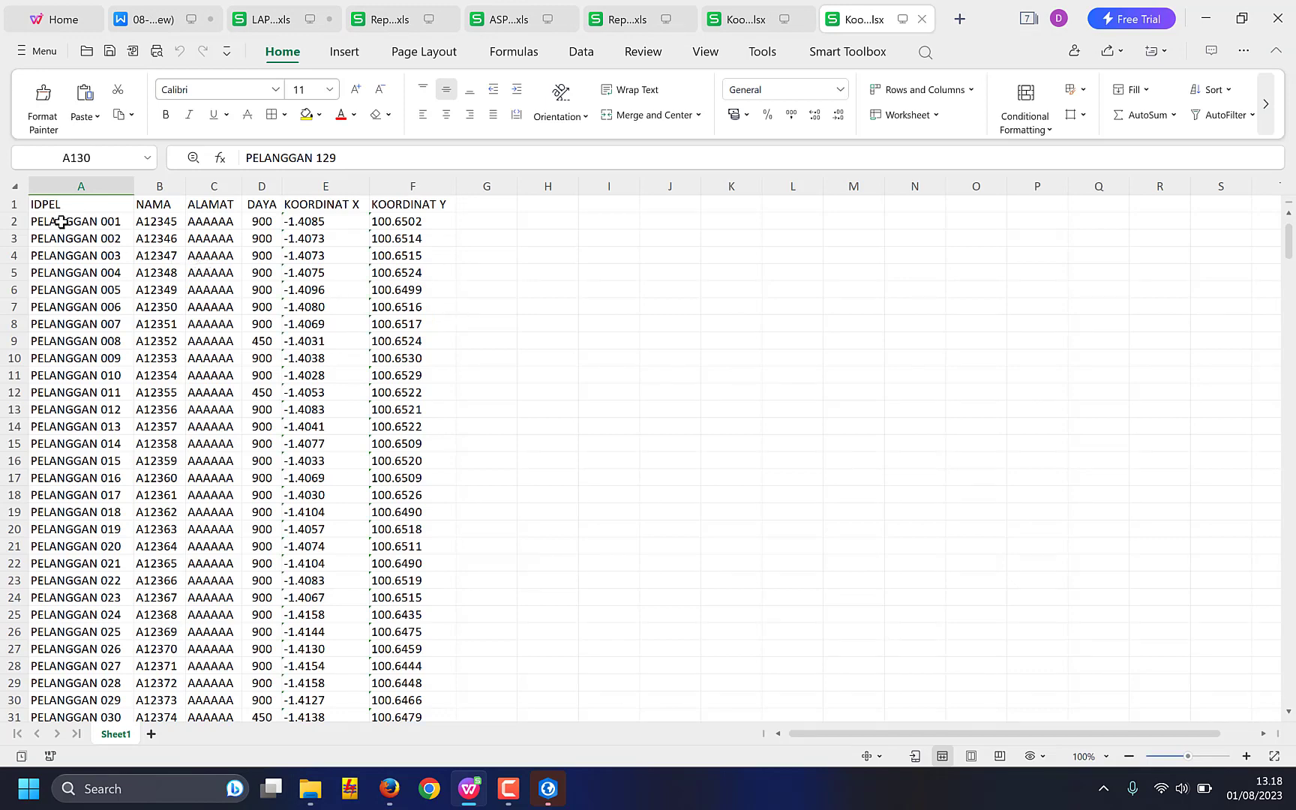
scroll(150, 458, "down", 10)
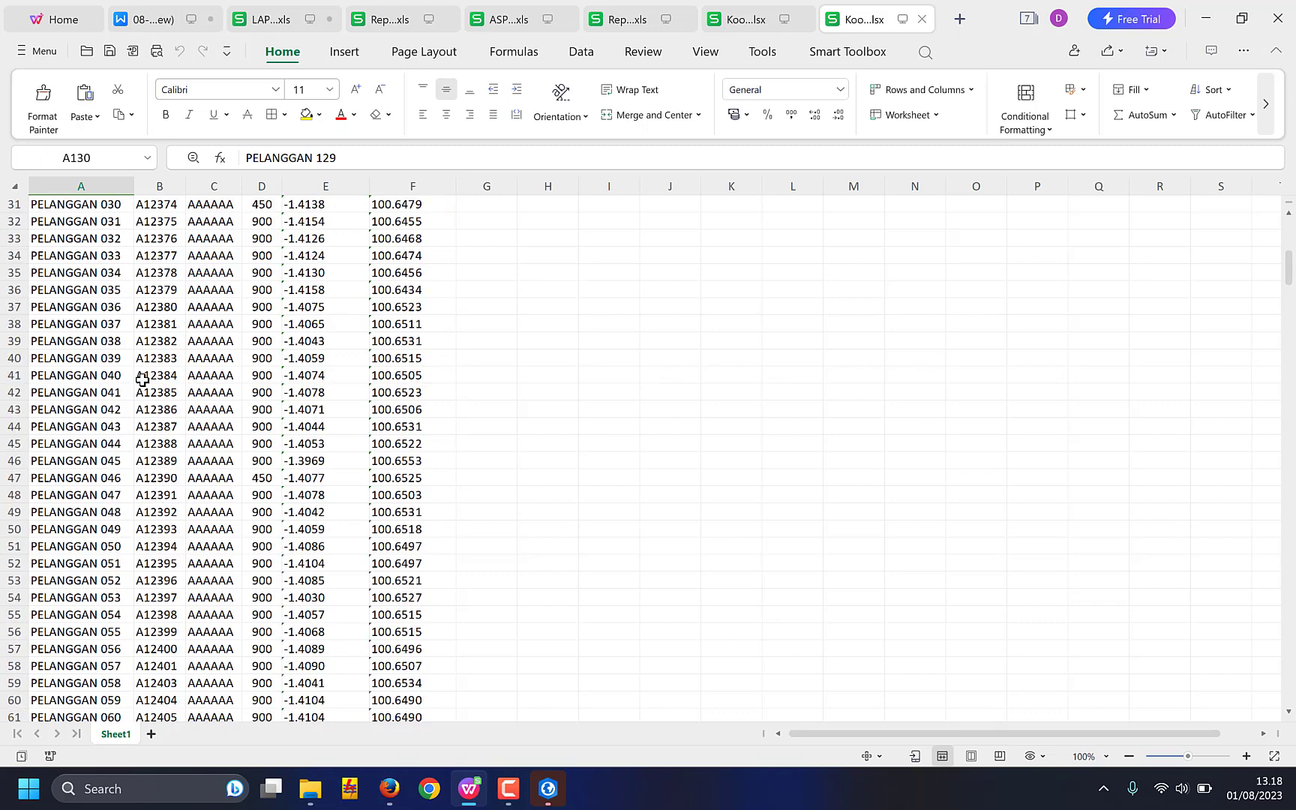
left_click(142, 381)
scroll(158, 289, "up", 9)
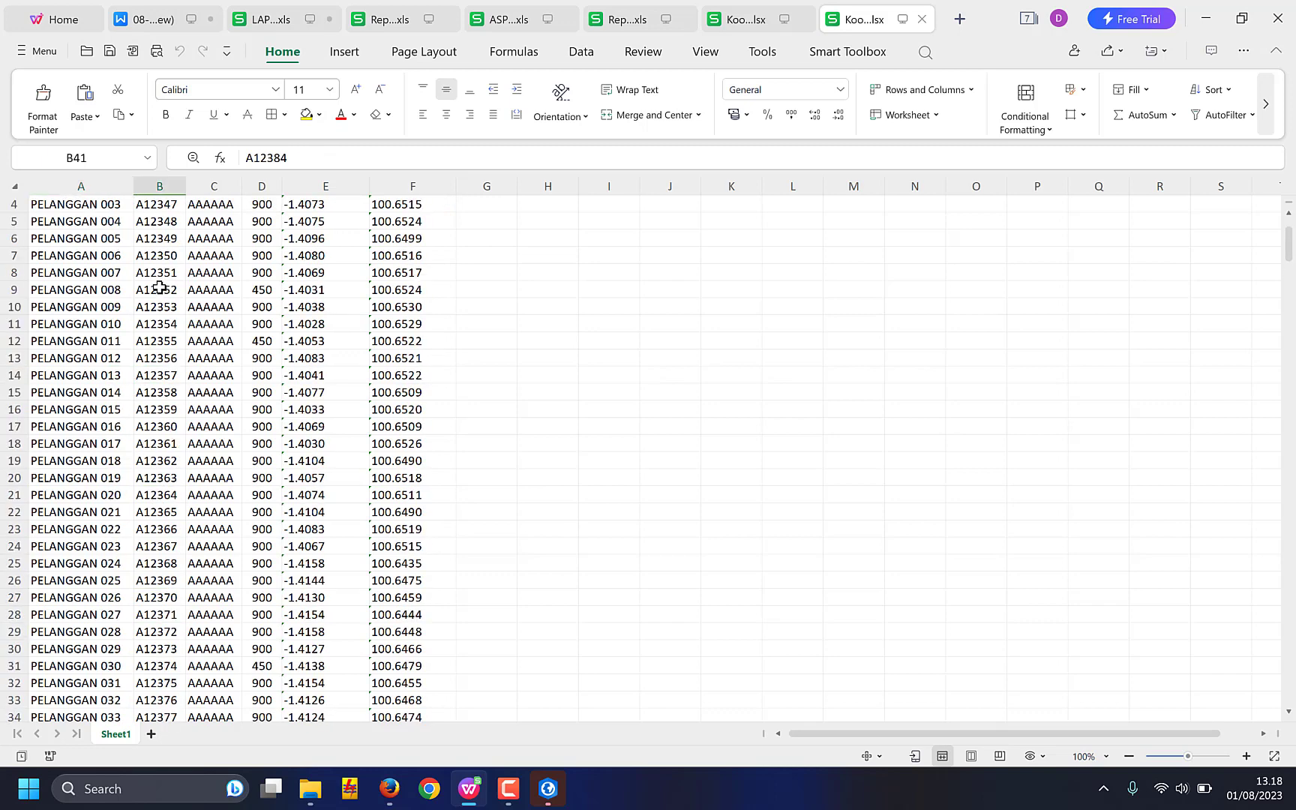
scroll(160, 288, "up", 1)
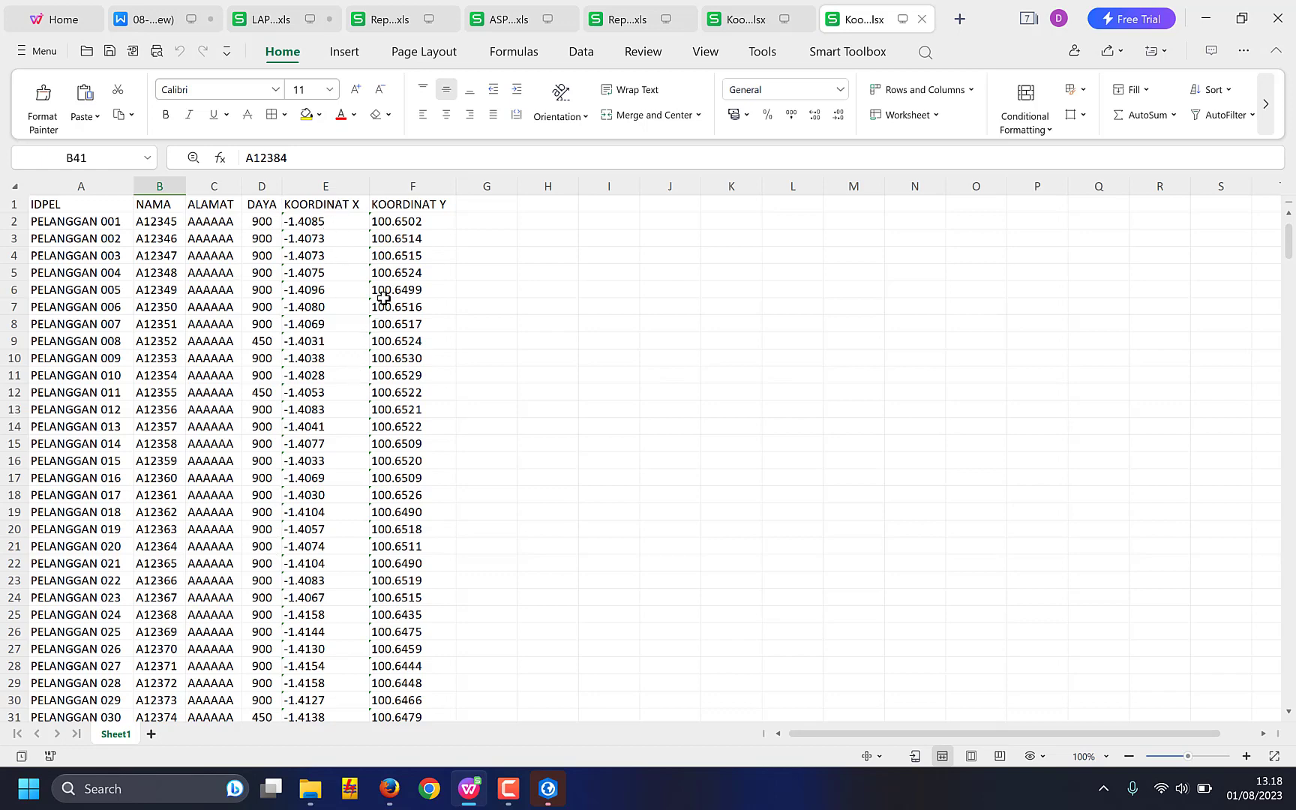
left_click(310, 789)
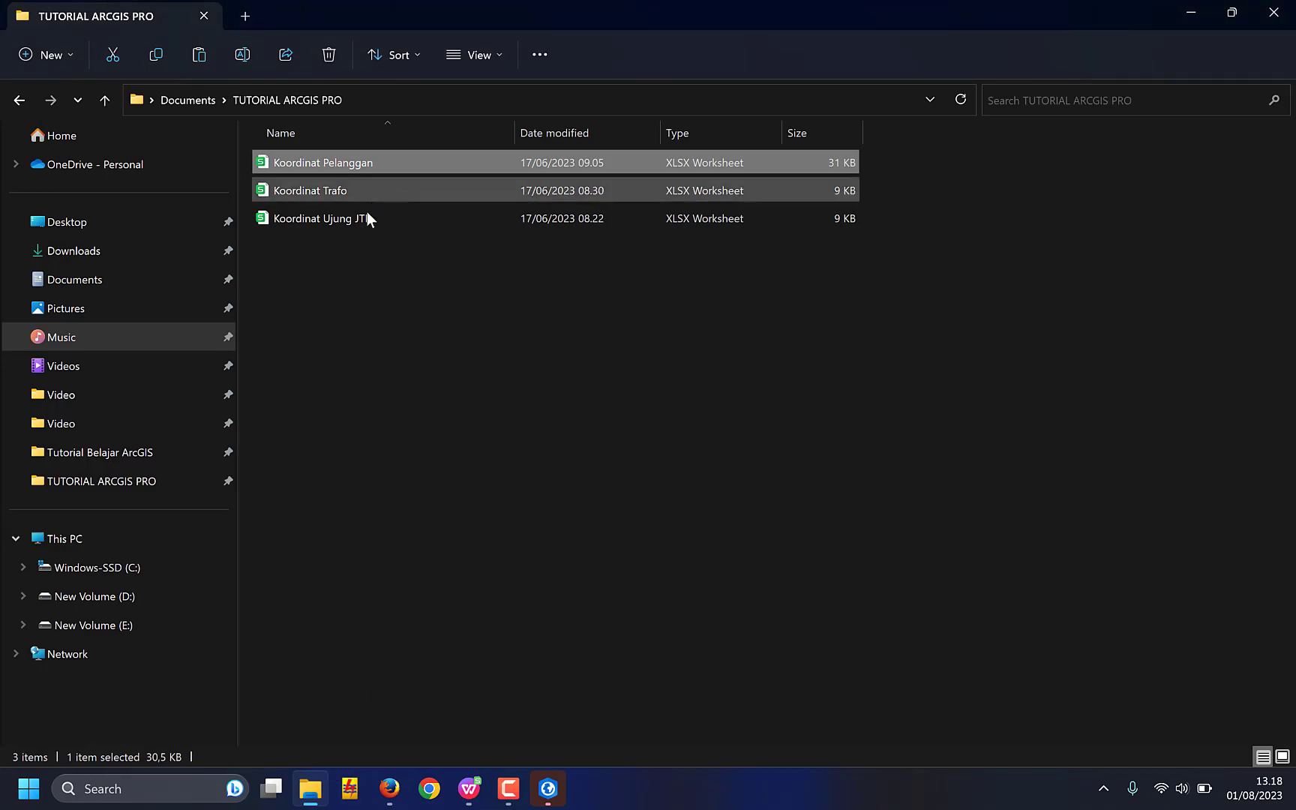
double_click(344, 223)
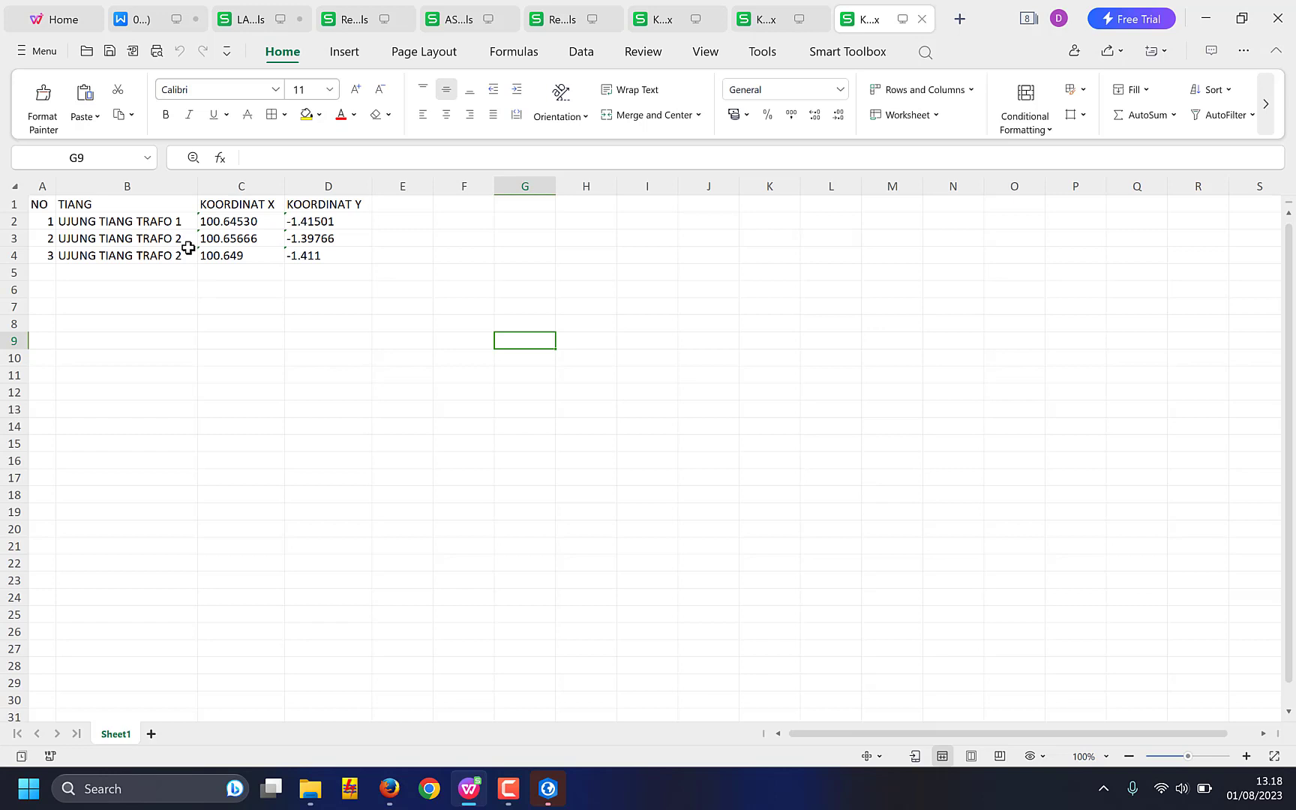
Start saving a copy of the Koordinat Trafo workbook with the file type CSV (Comma delimited).
left_click(663, 28)
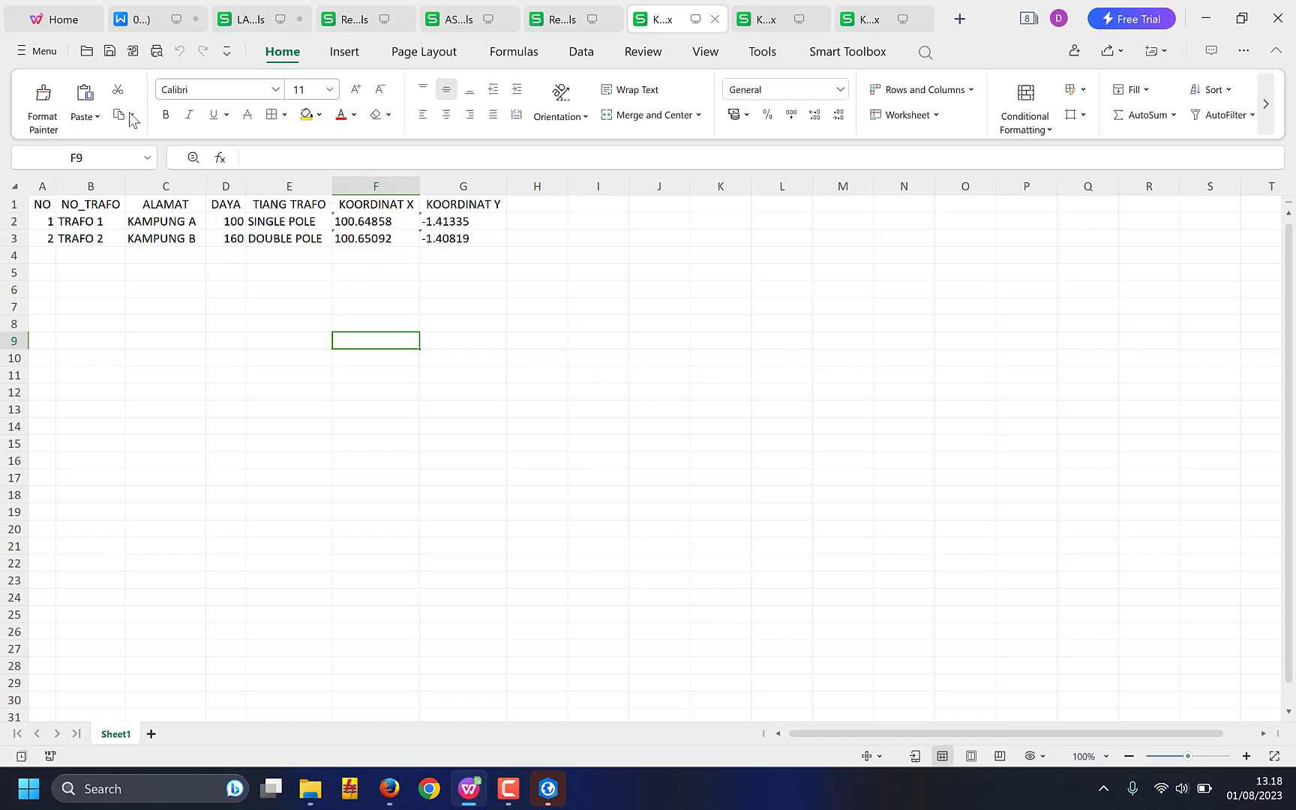
left_click(45, 52)
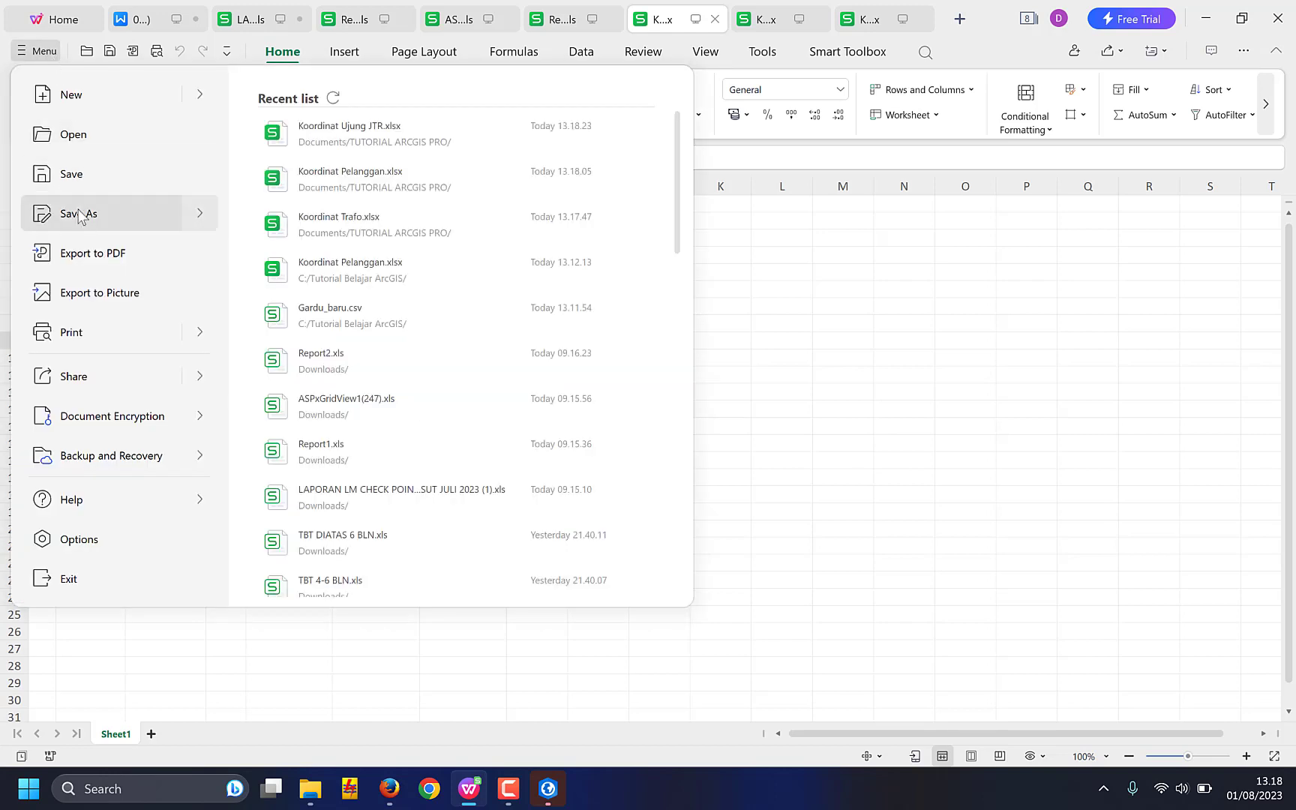
mouse_move(88, 218)
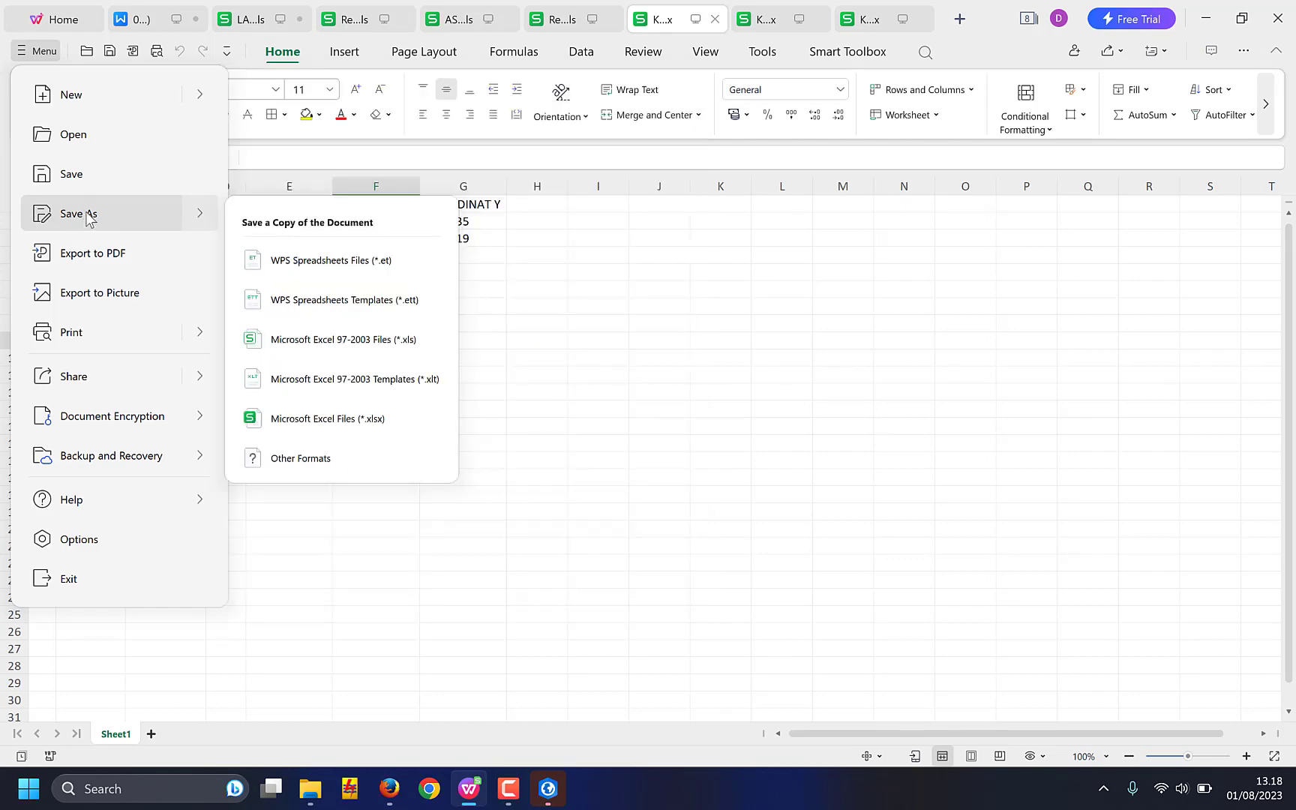
left_click(89, 215)
left_click(609, 608)
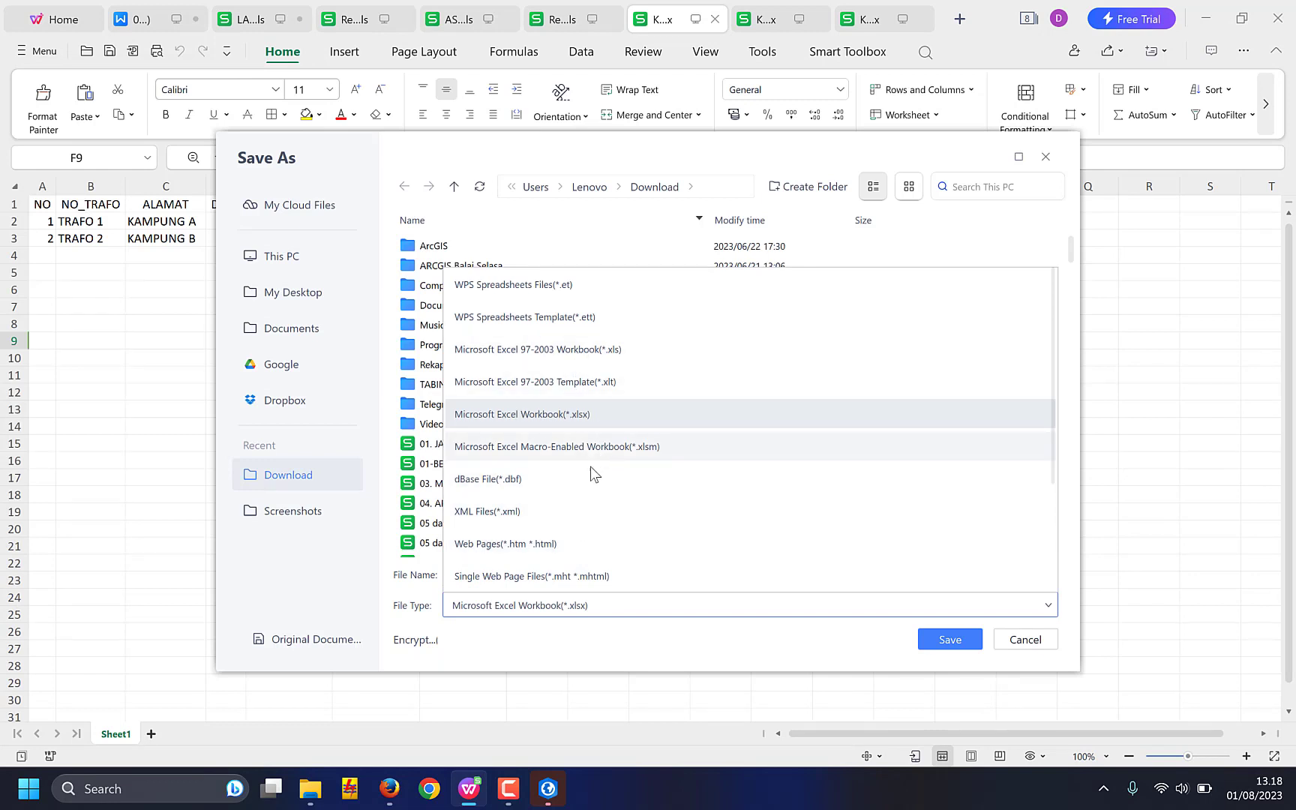
scroll(593, 576, "down", 2)
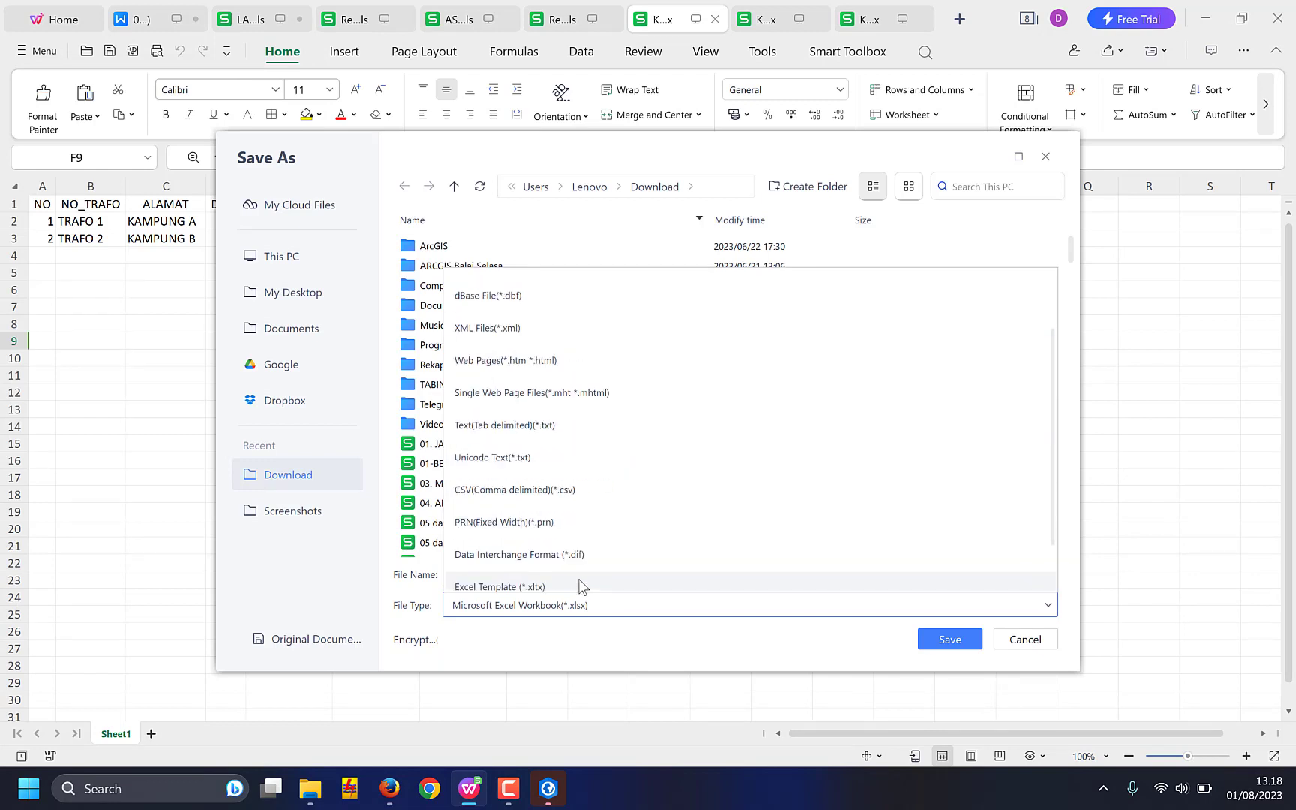
scroll(577, 577, "down", 1)
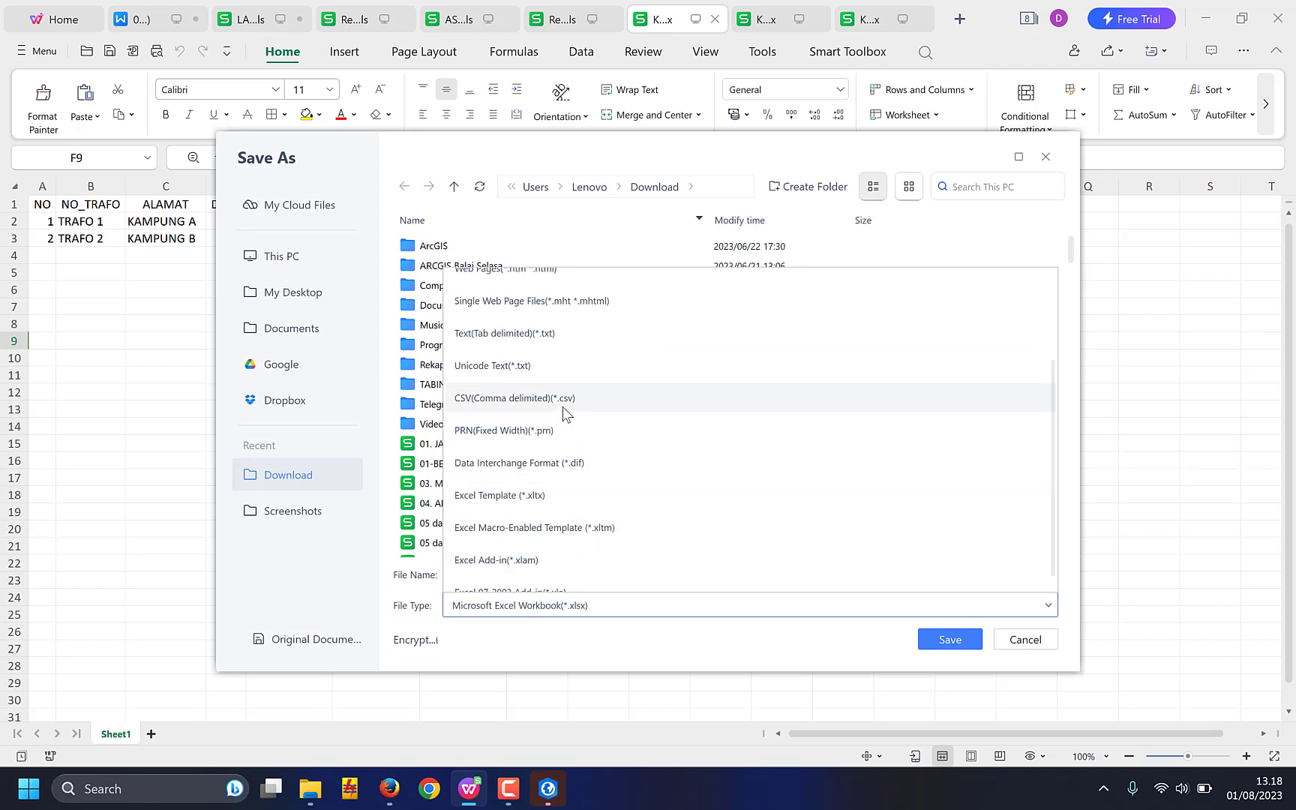
left_click(489, 407)
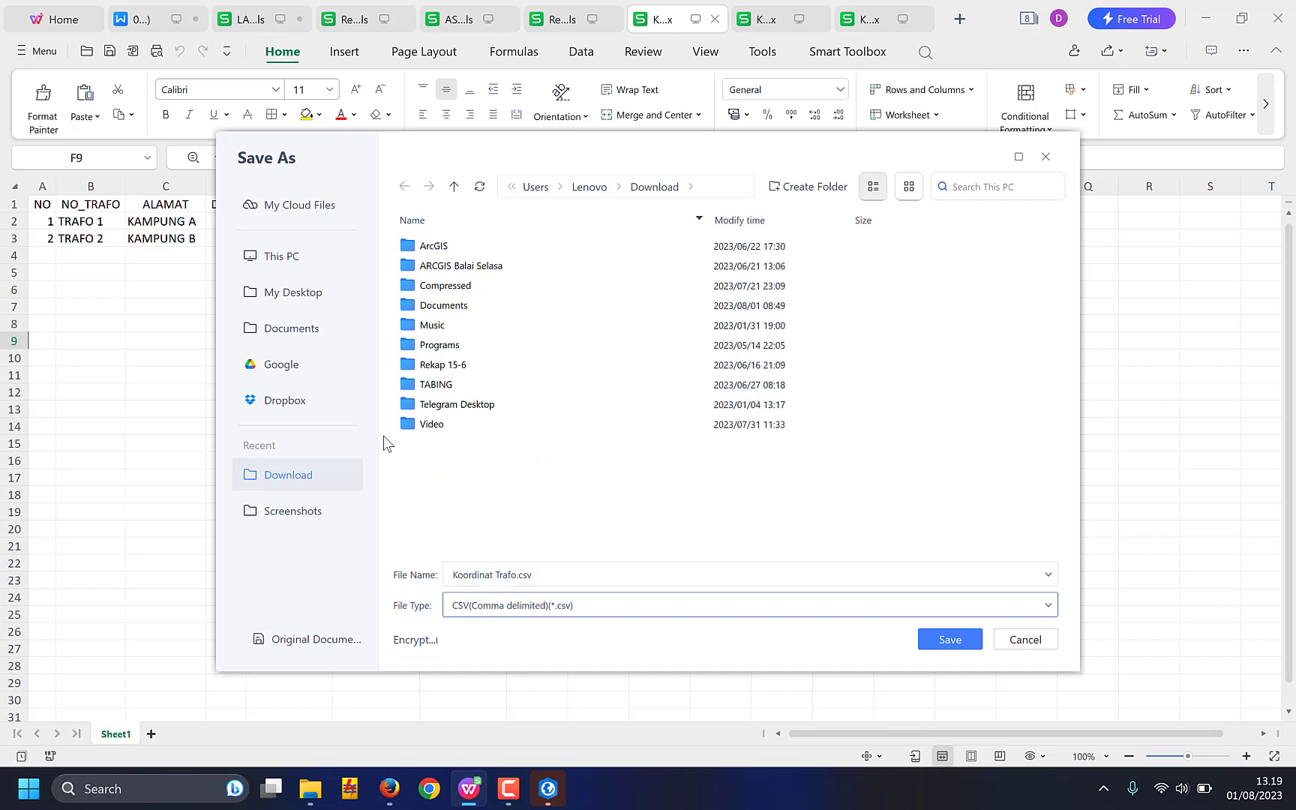
Create a folder named Tutorial Belajar ArcGIS Pro directly on drive C: as the location for the CSV files.
left_click(294, 335)
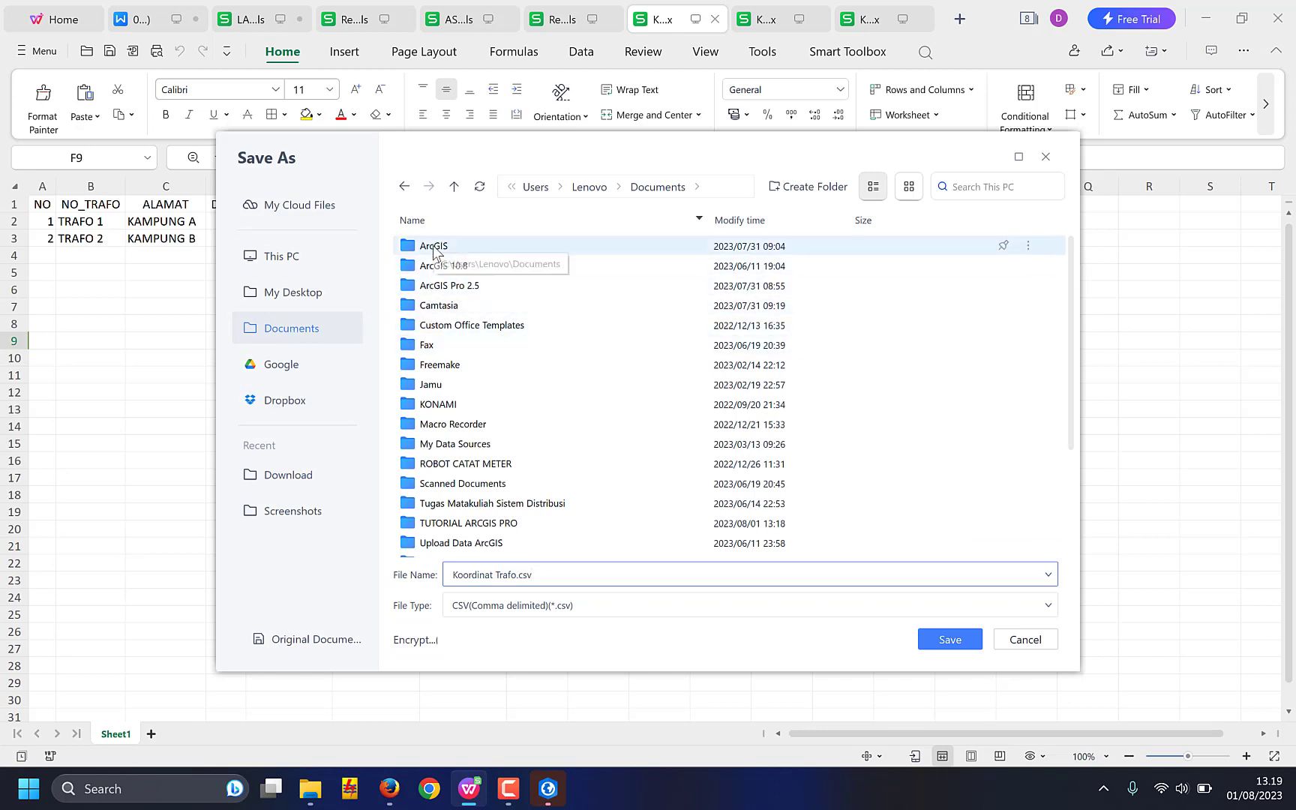
double_click(435, 249)
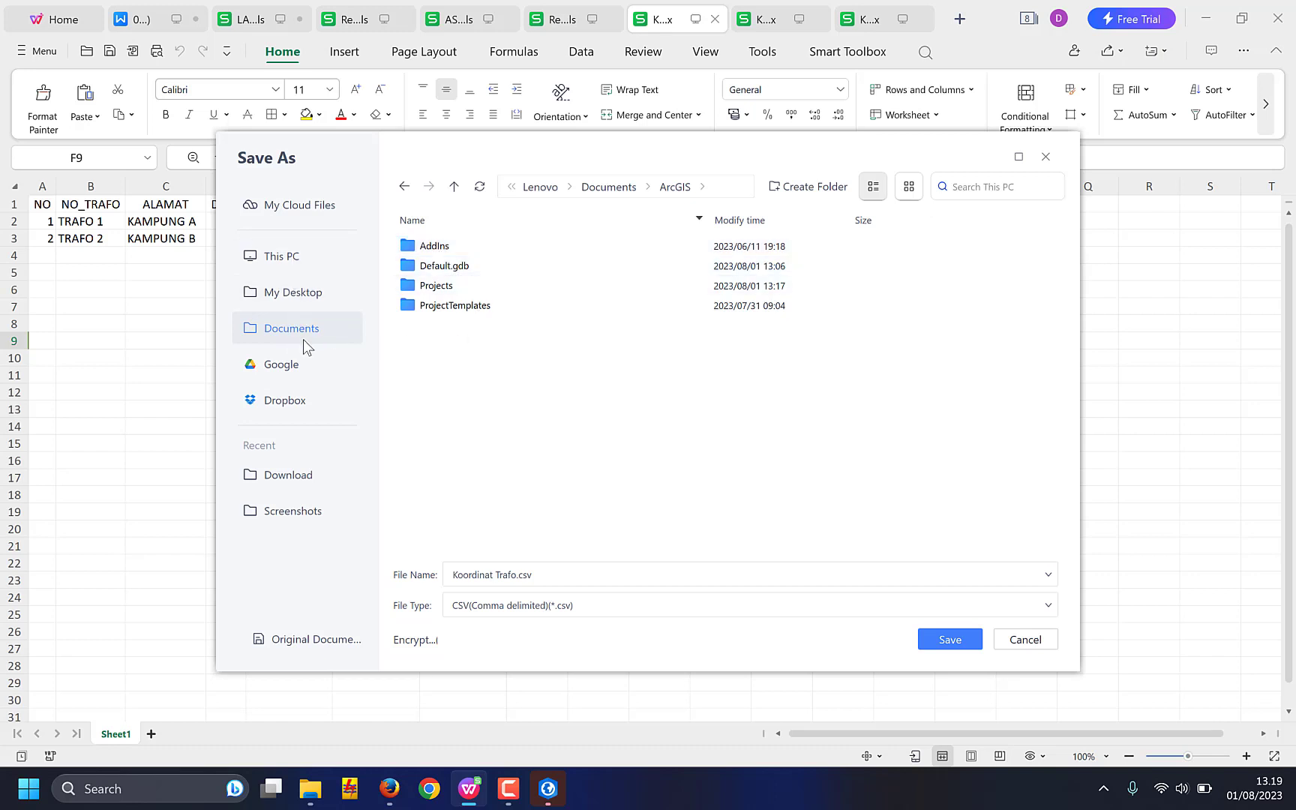
left_click(292, 257)
double_click(435, 246)
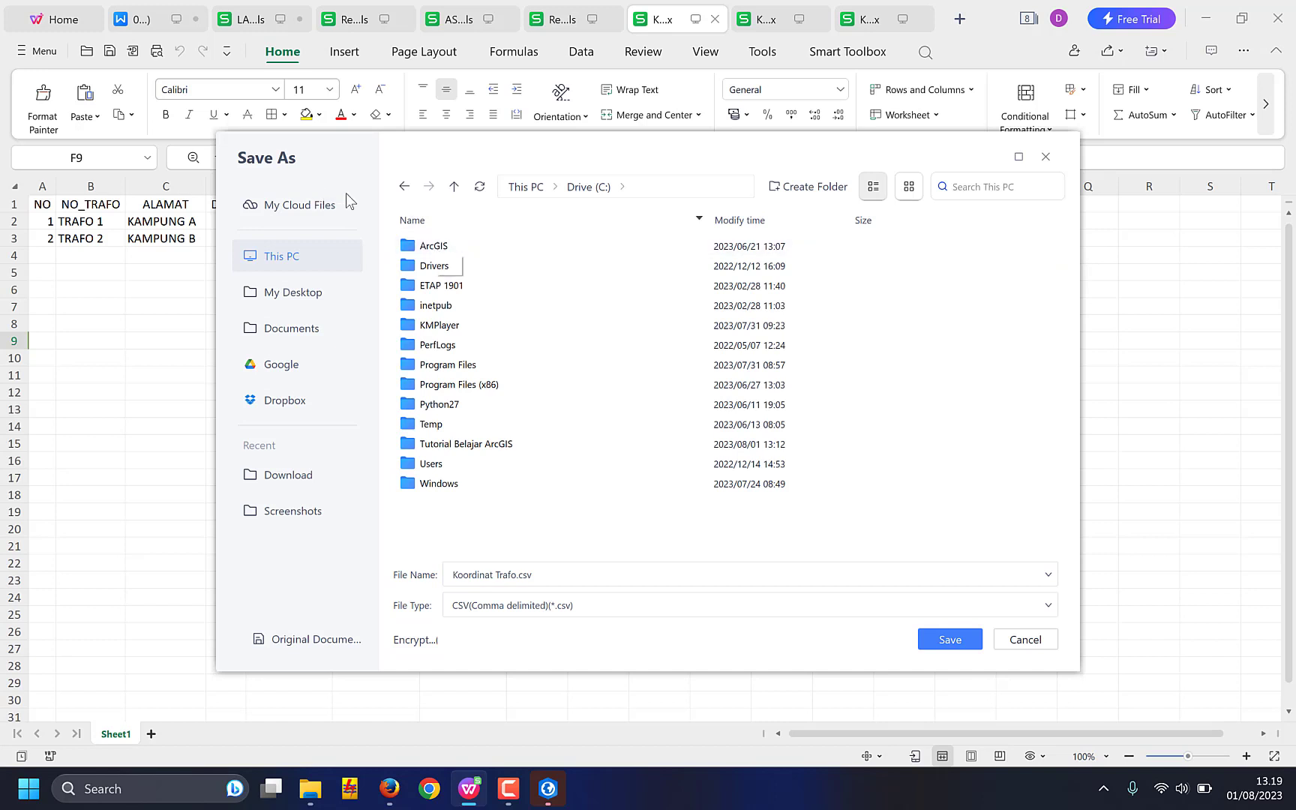
left_click(797, 188)
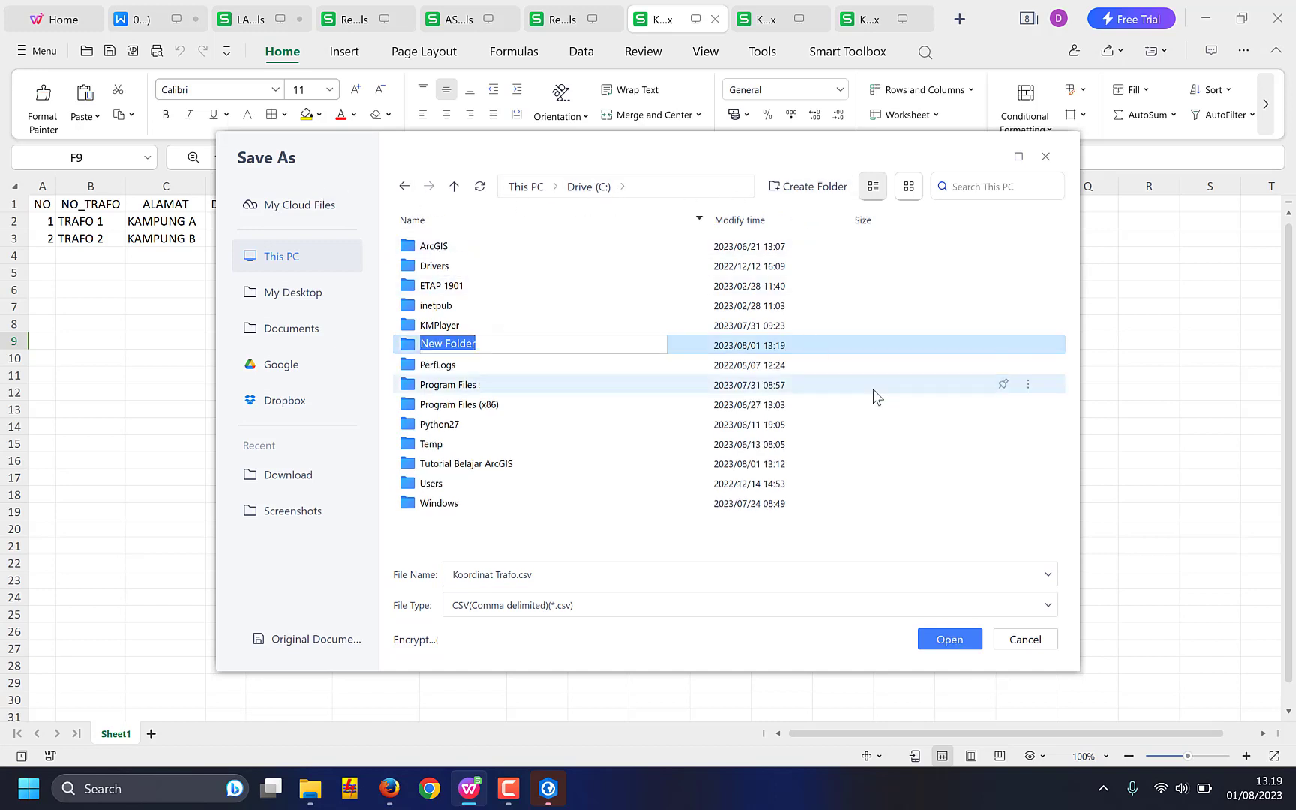
type("Tutorial Belajar ArcGIS Pro")
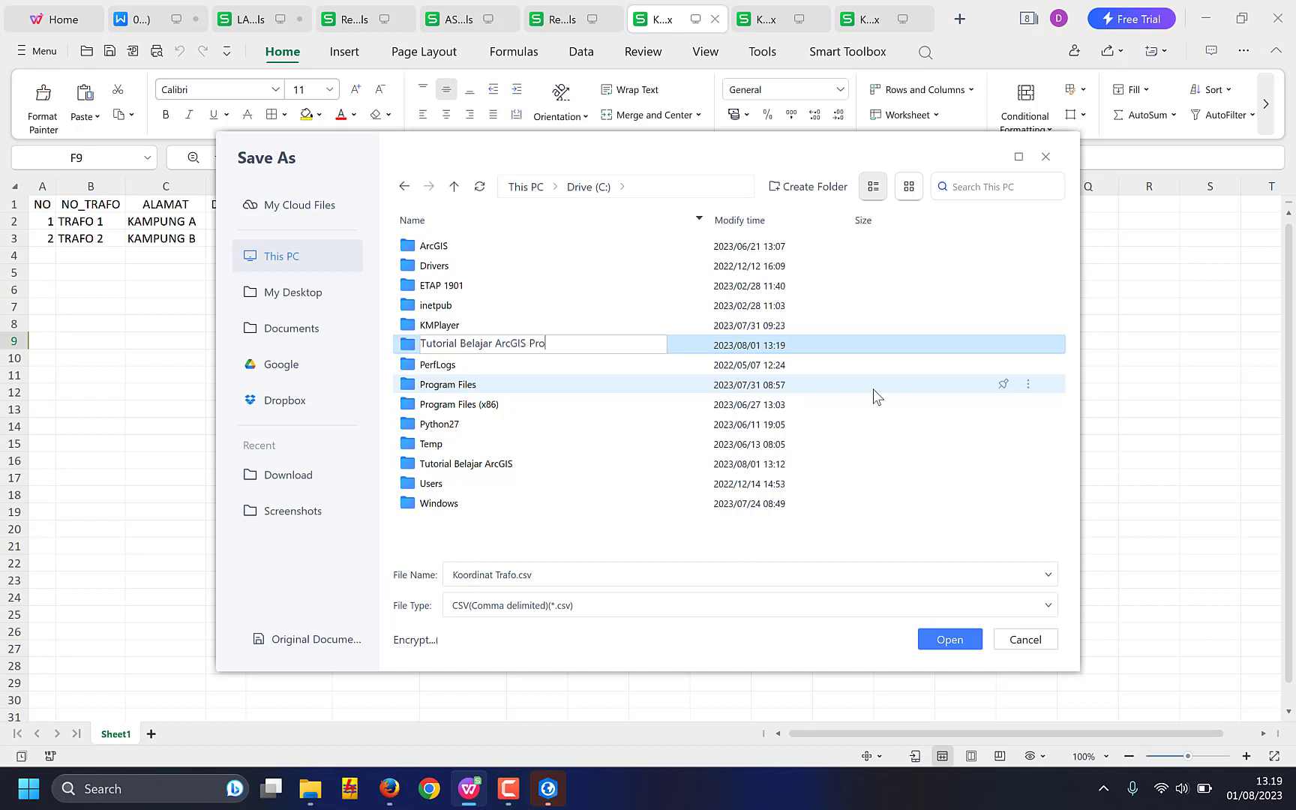
key("Return")
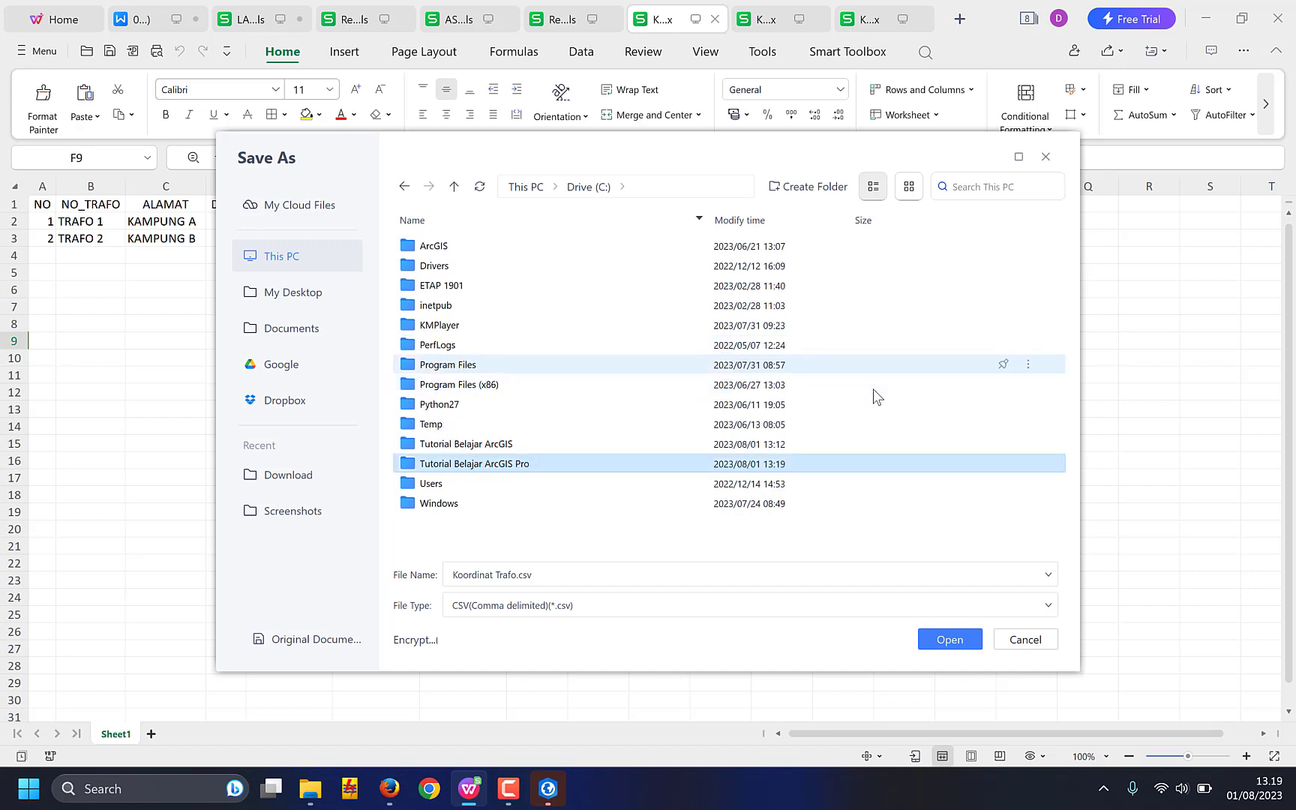
Save Koordinat Trafo.csv in the new Tutorial Belajar ArcGIS Pro folder, keeping the CSV format.
double_click(489, 465)
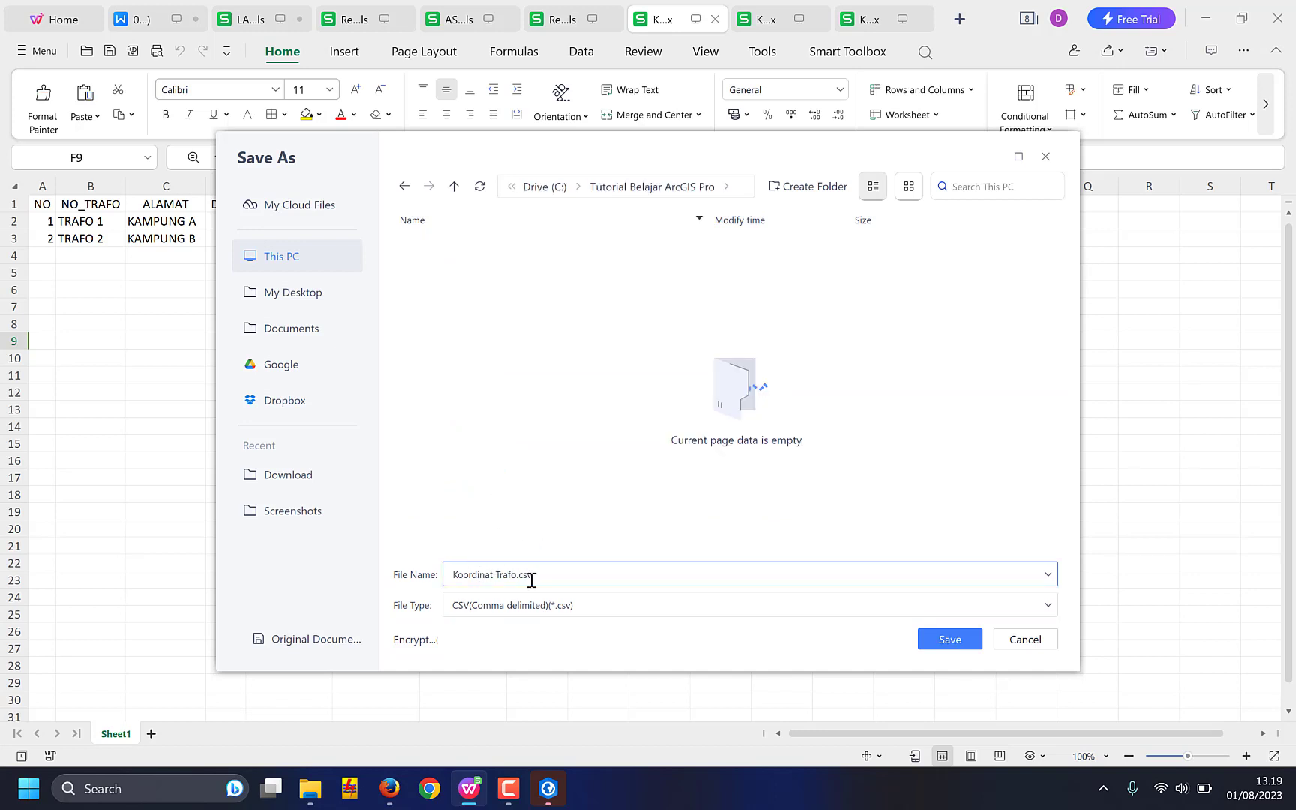
left_click(930, 641)
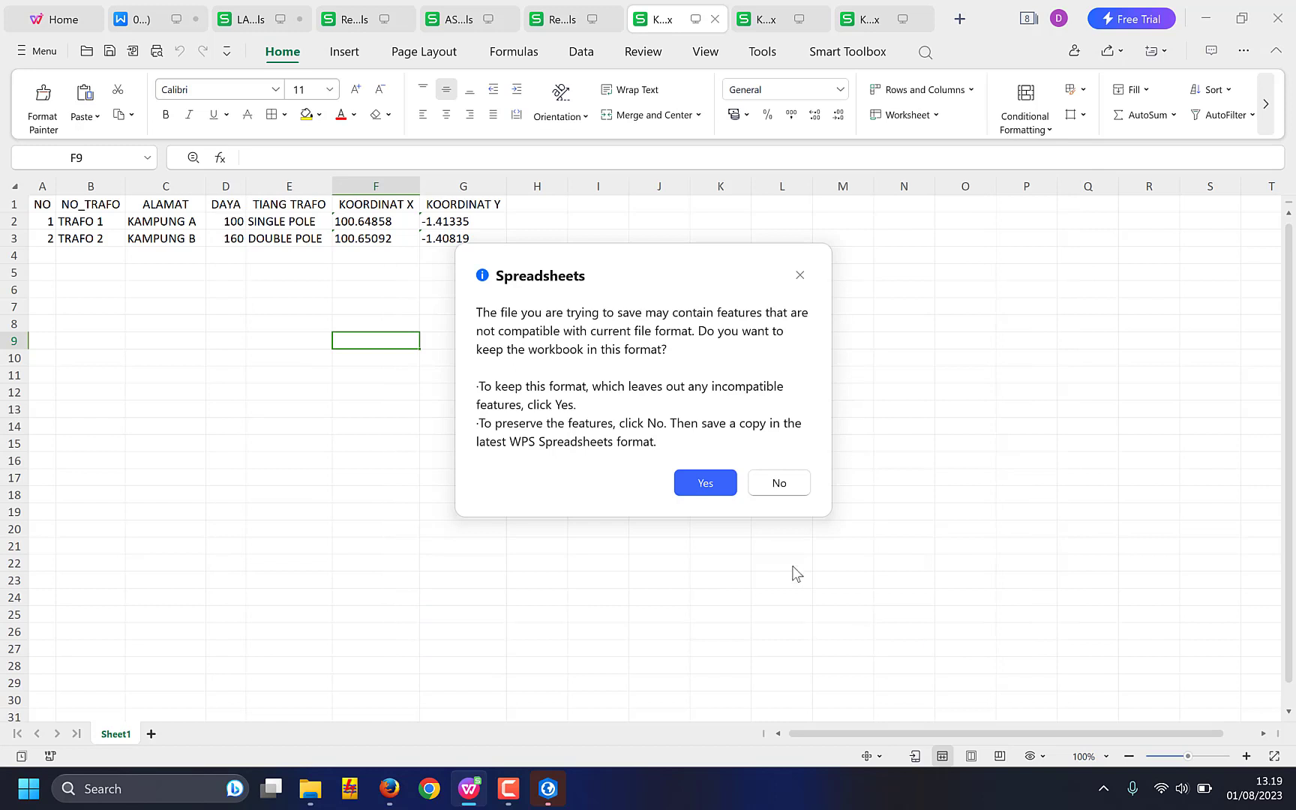
left_click(707, 489)
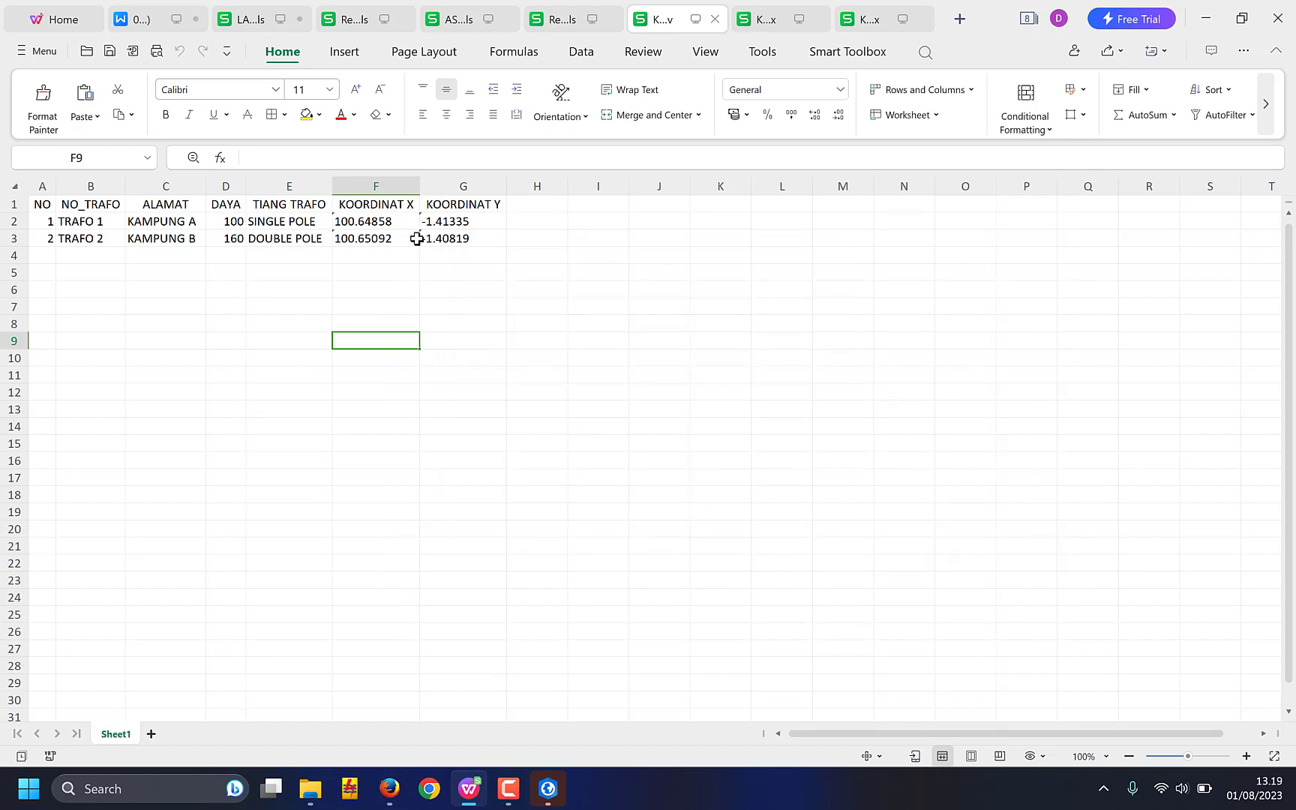
Save the Koordinat Pelanggan workbook as CSV (Comma delimited) in the Tutorial Belajar ArcGIS Pro folder on drive C:, keeping that format.
left_click(765, 22)
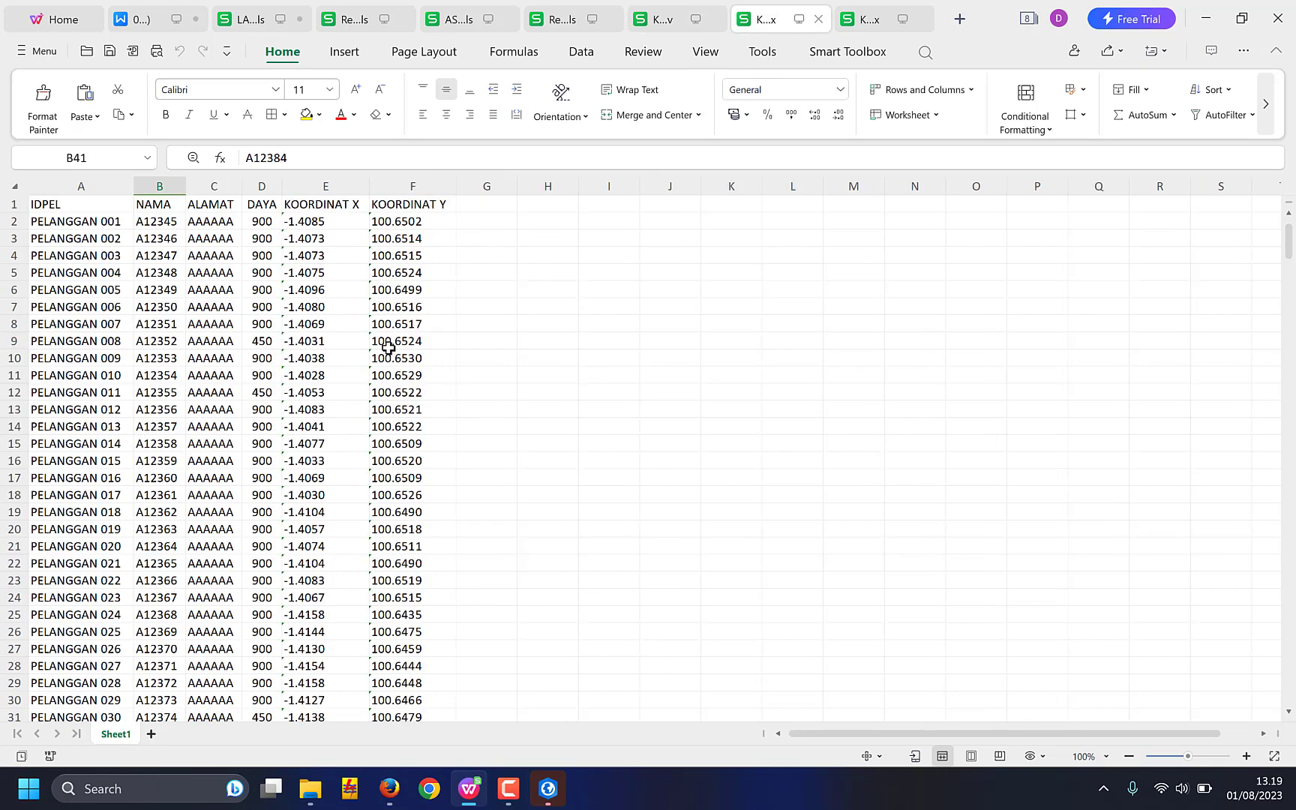
left_click(41, 53)
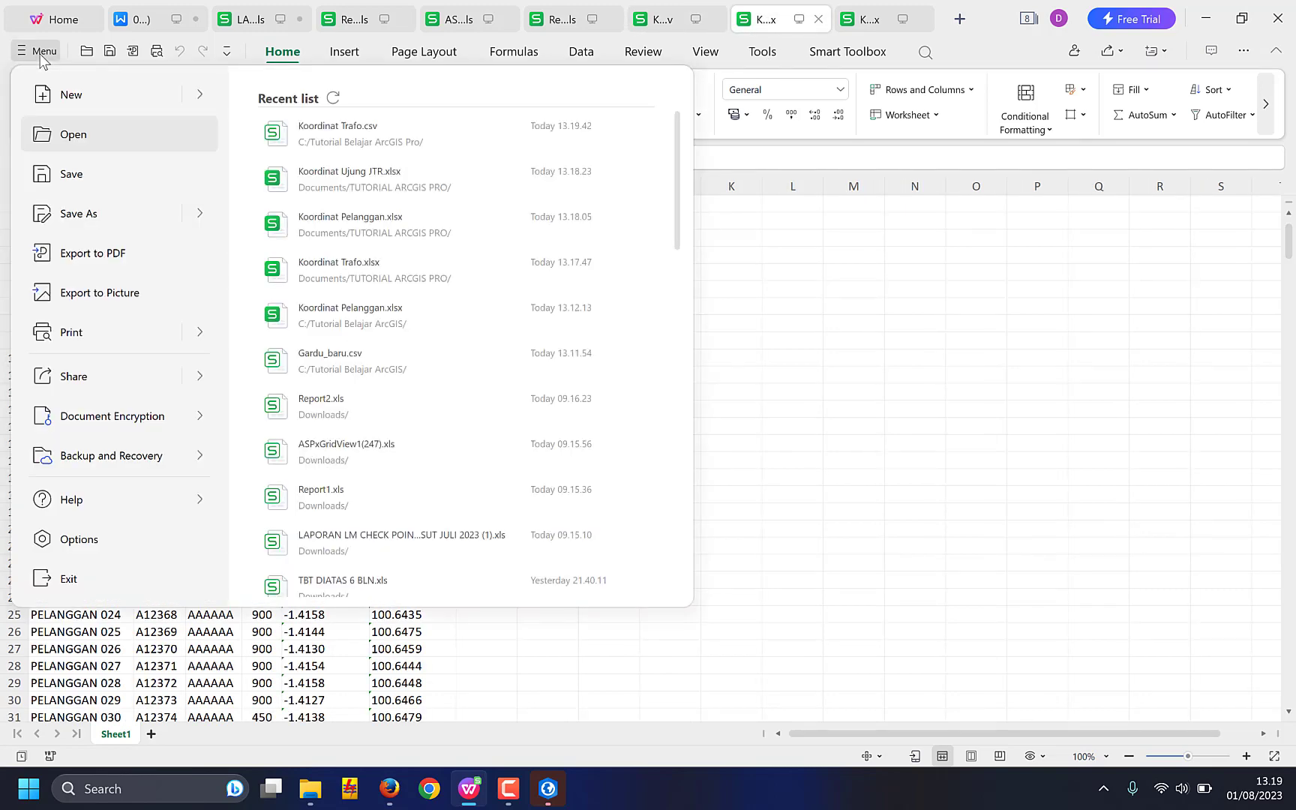
left_click(95, 225)
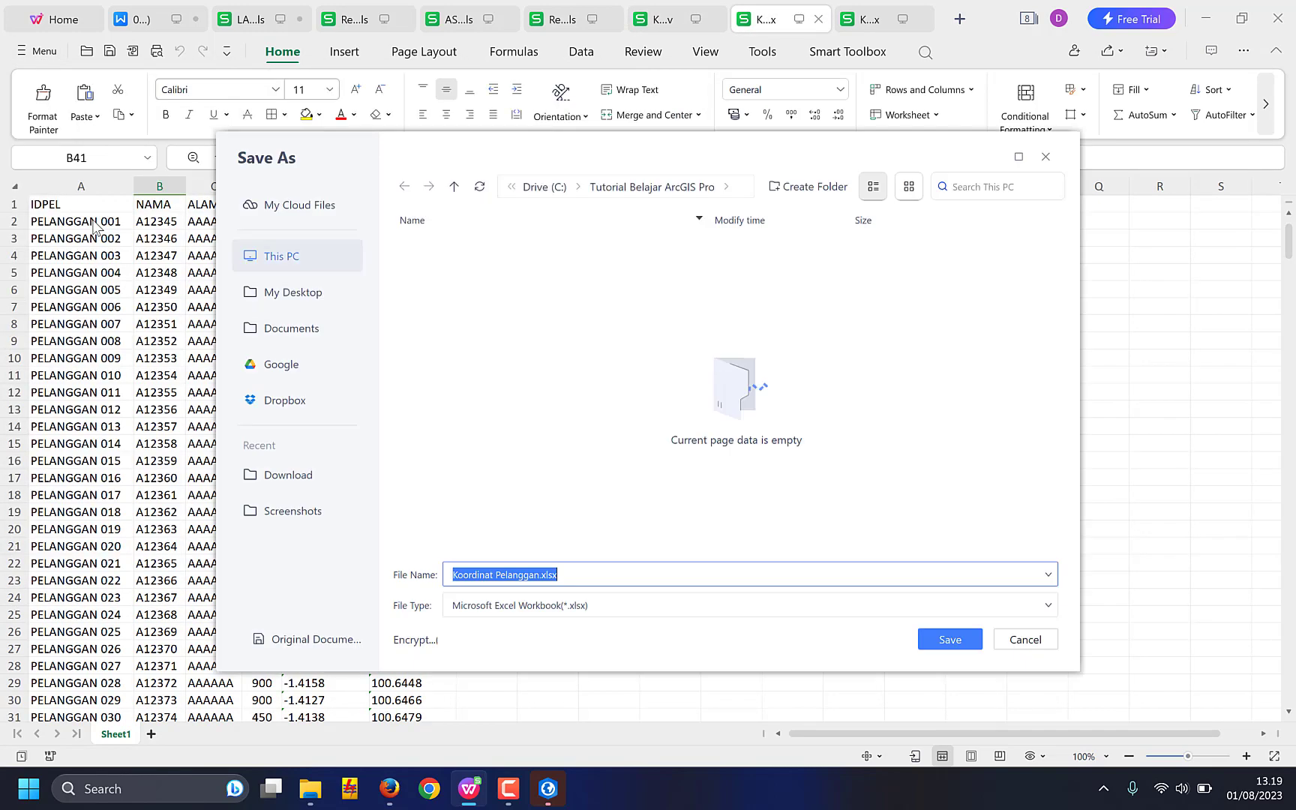
left_click(509, 604)
scroll(516, 519, "down", 3)
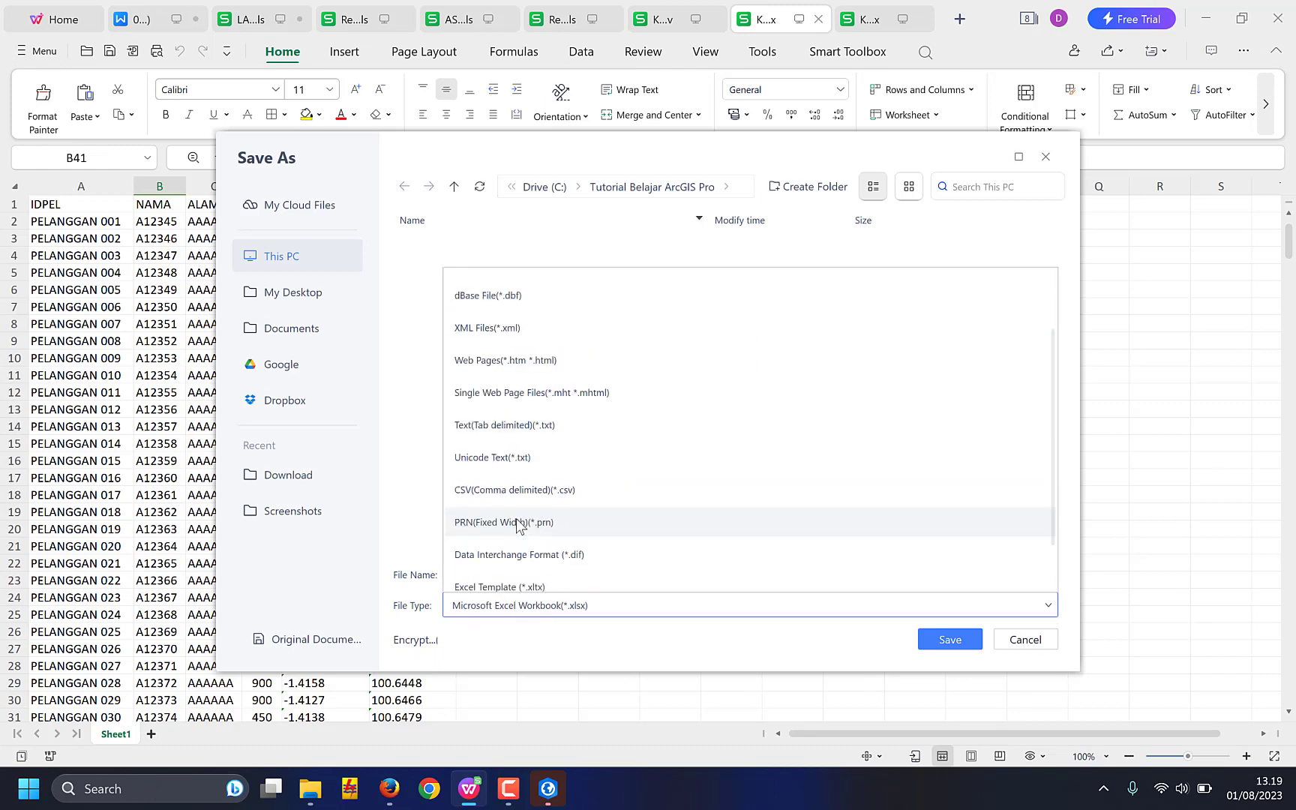
left_click(513, 496)
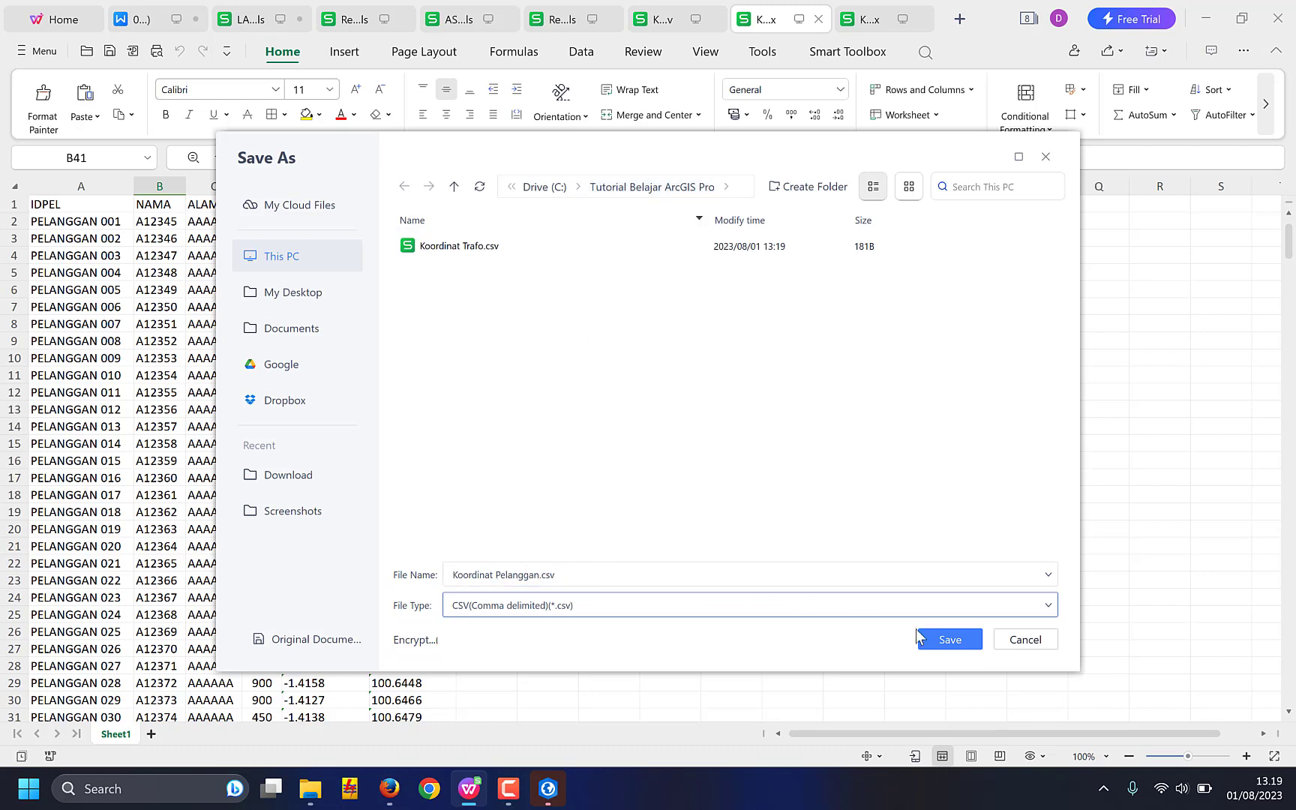
left_click(947, 639)
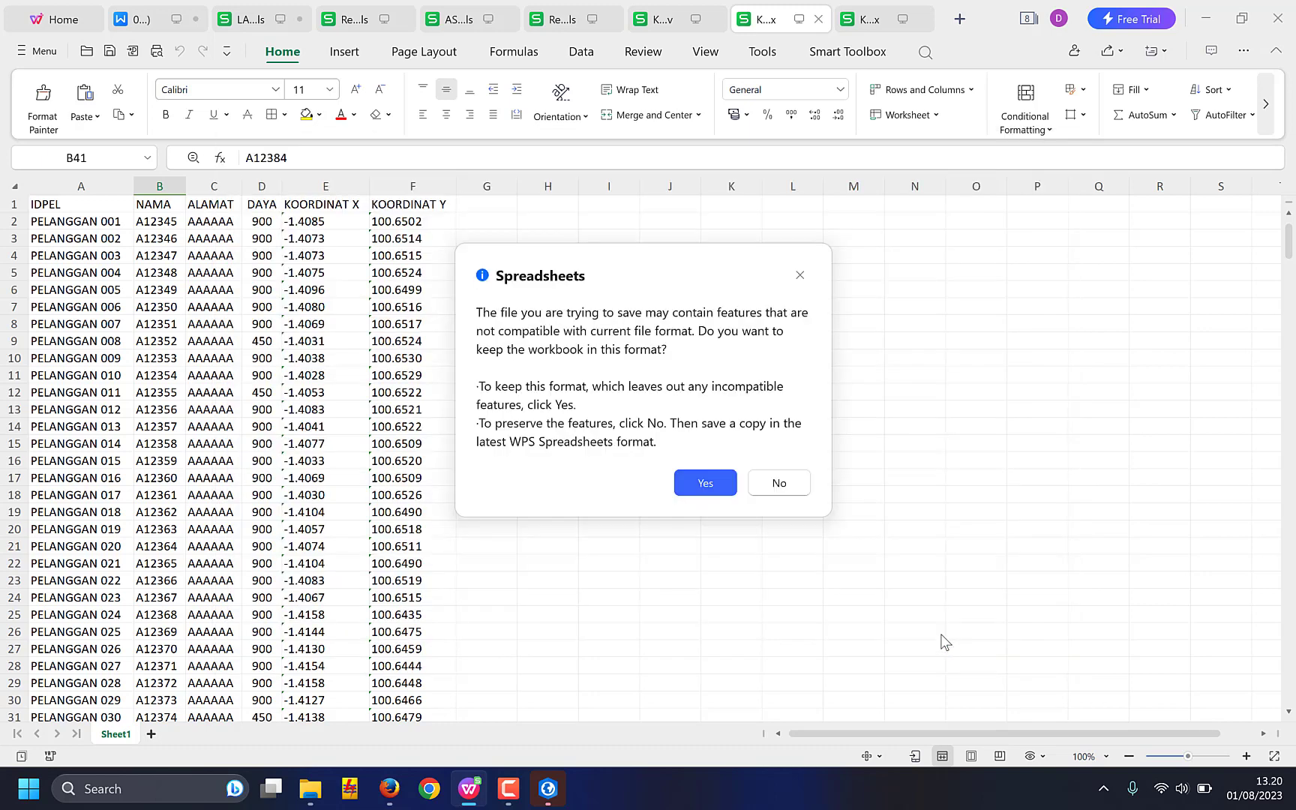
left_click(712, 485)
Save the Koordinat Ujung JTR workbook as CSV (Comma delimited) in the same folder, keeping that format.
left_click(854, 29)
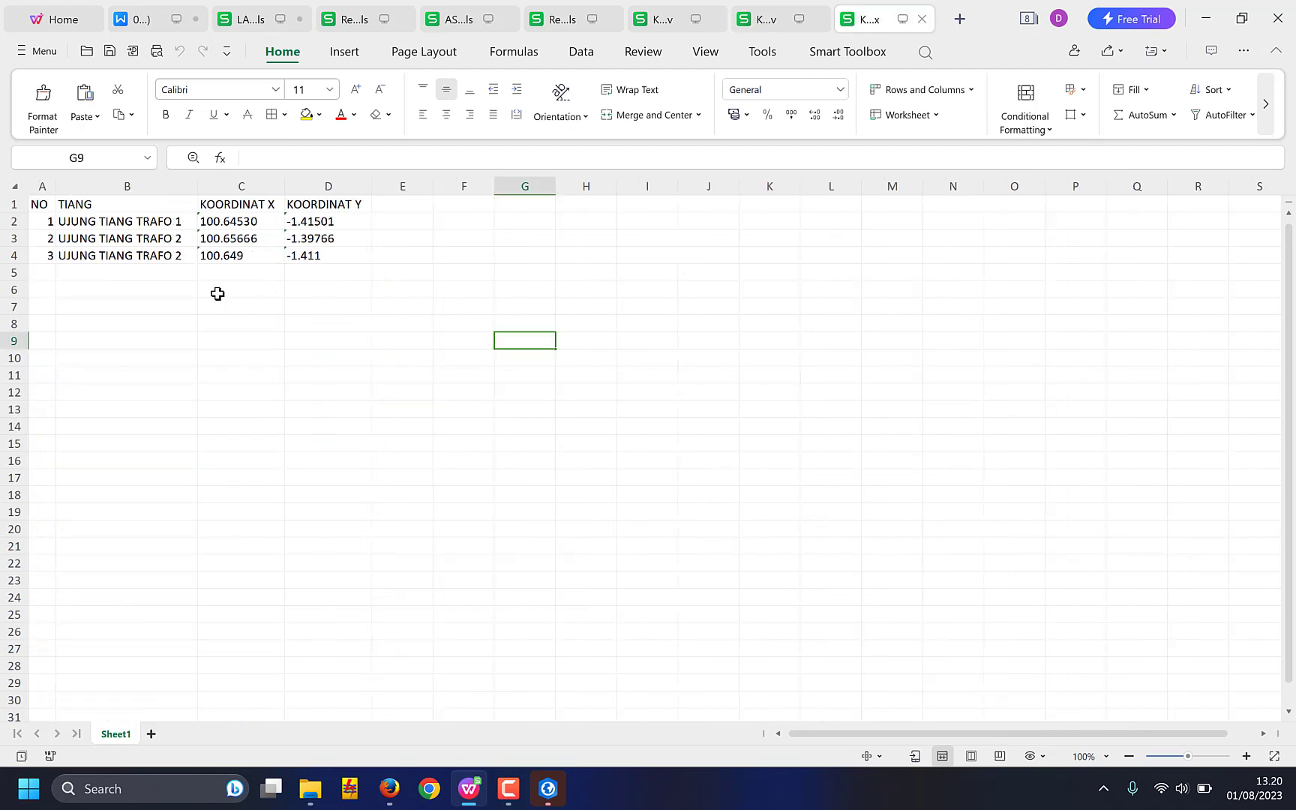
left_click(30, 51)
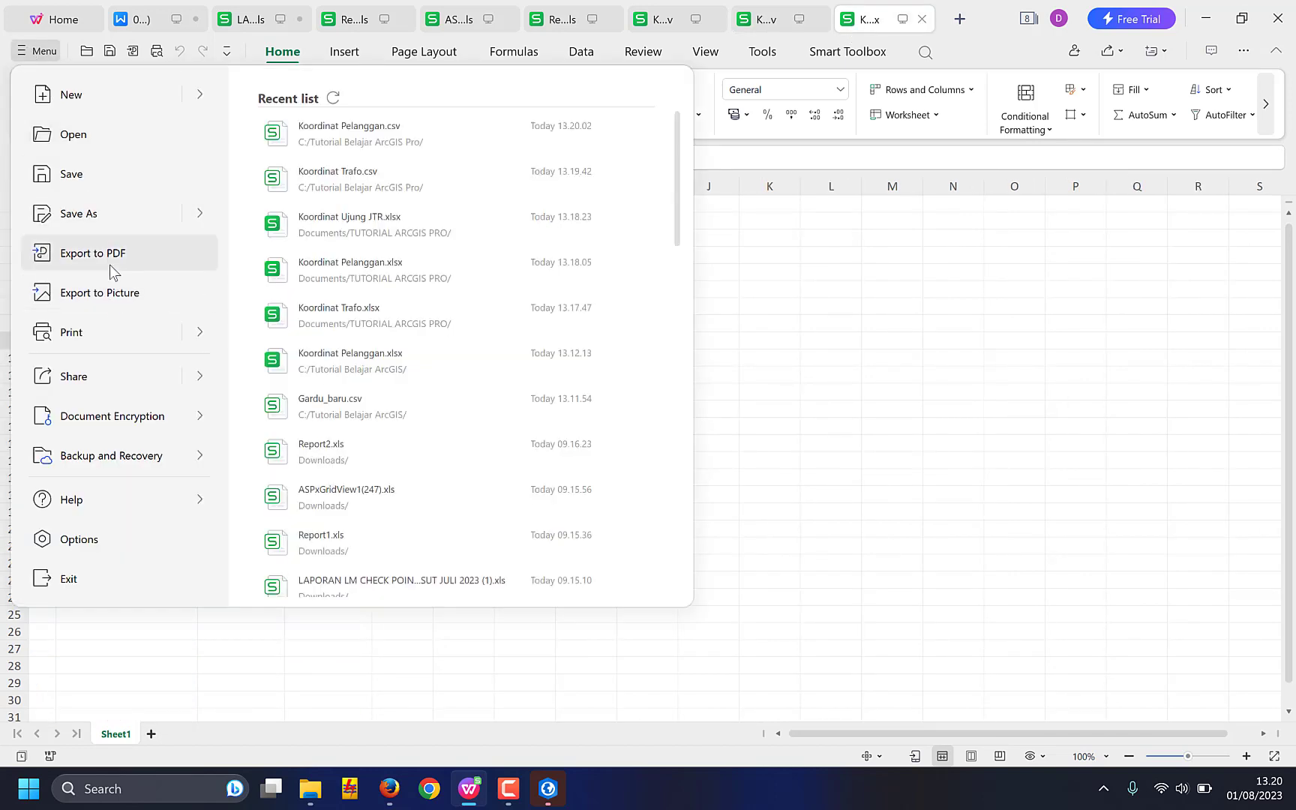
left_click(117, 222)
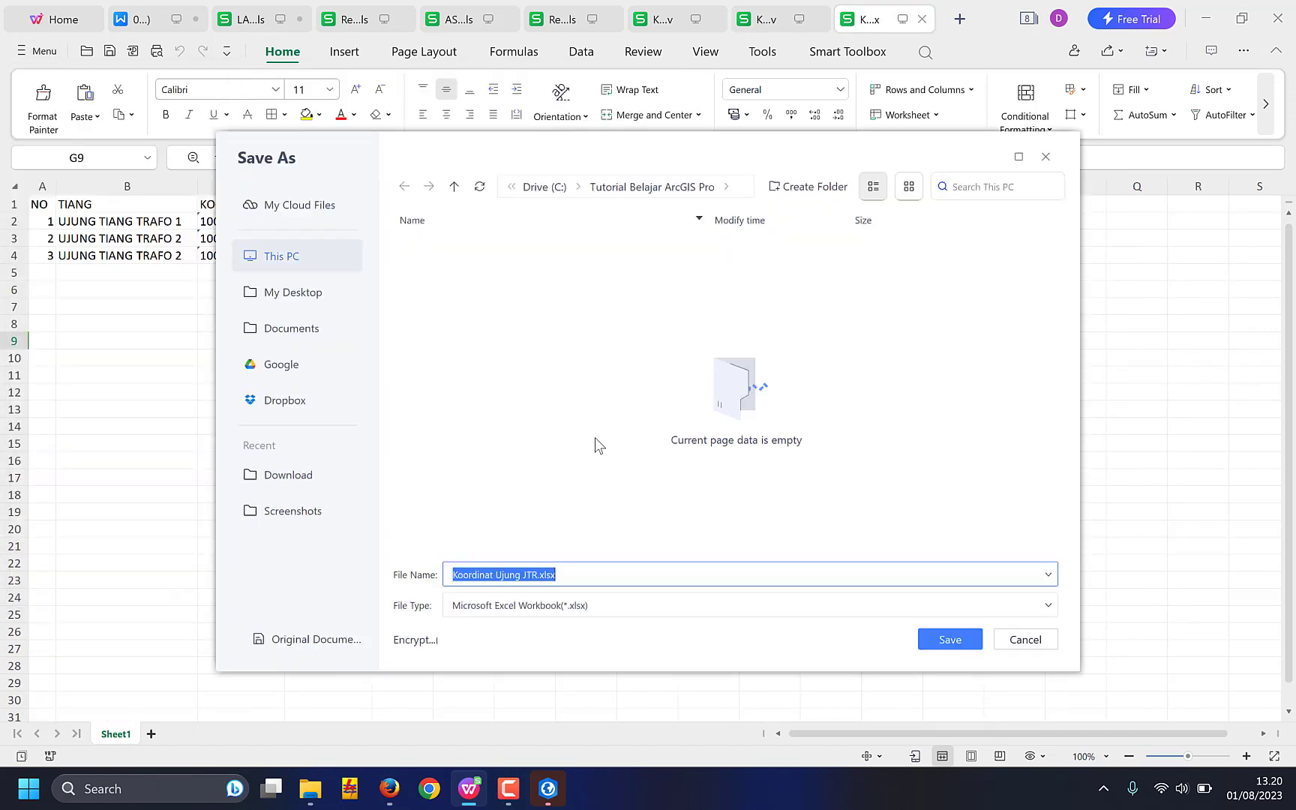
left_click(601, 605)
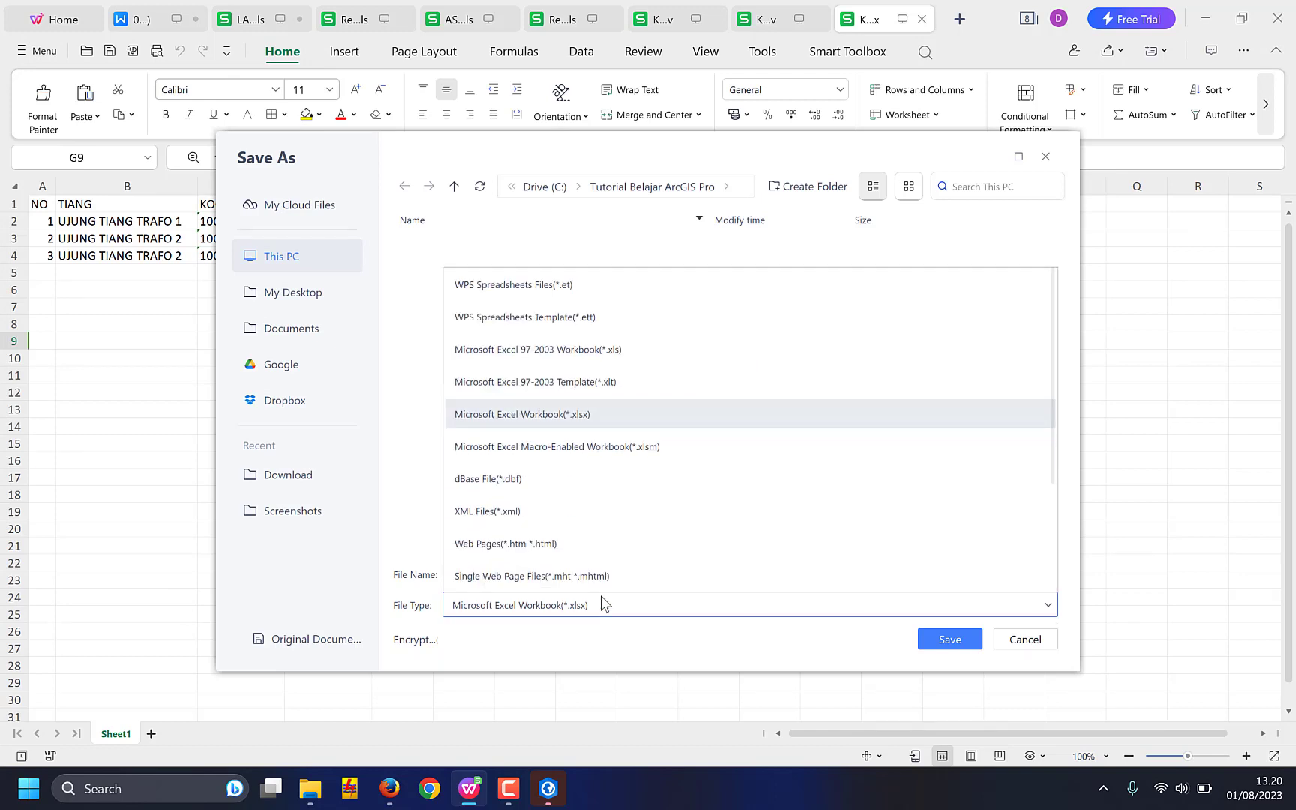
scroll(604, 553, "down", 2)
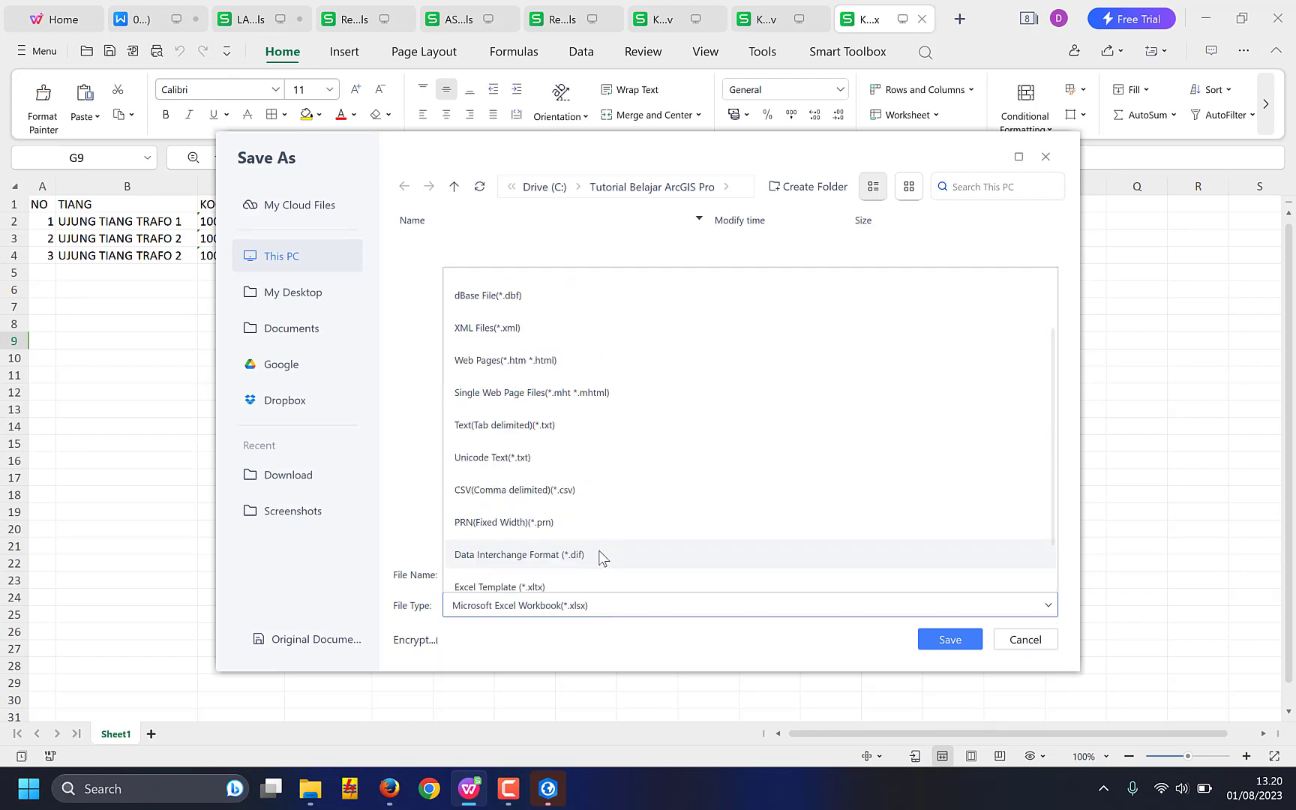
left_click(542, 492)
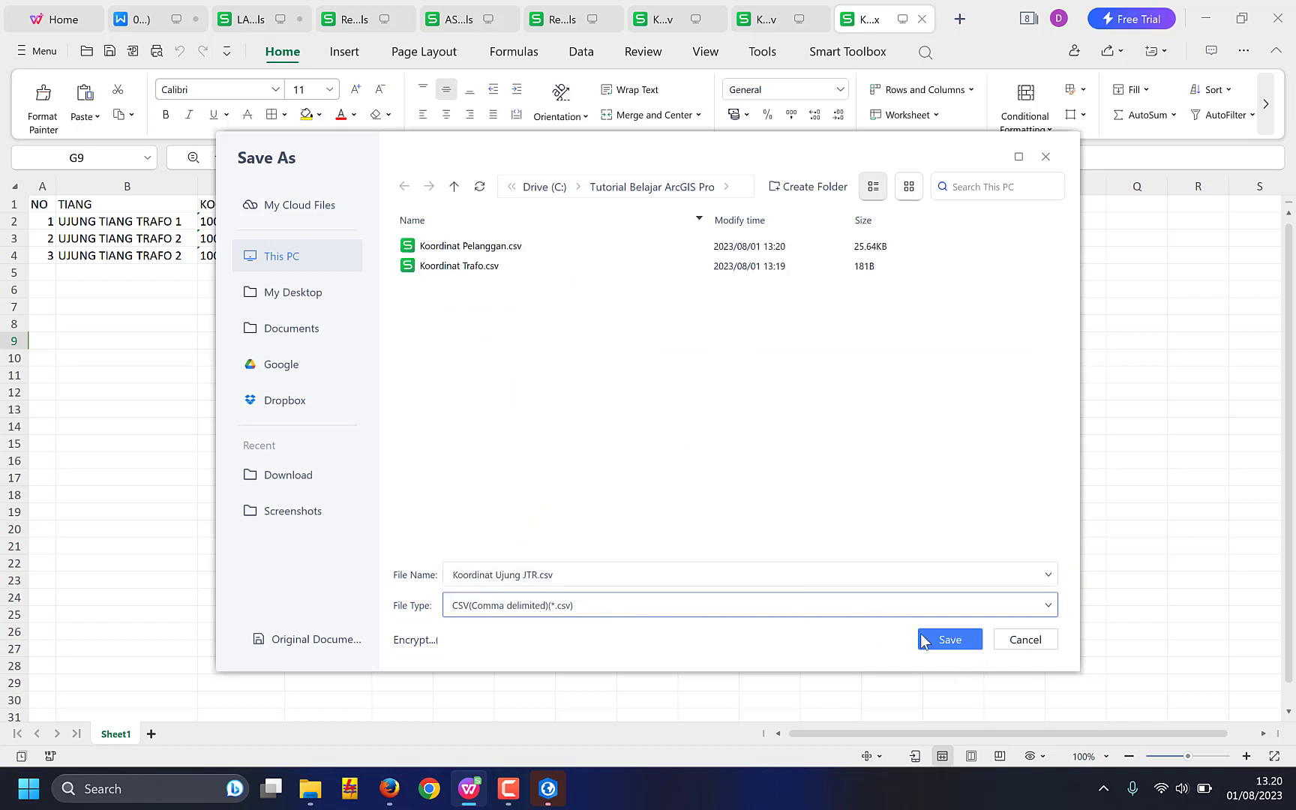
left_click(938, 640)
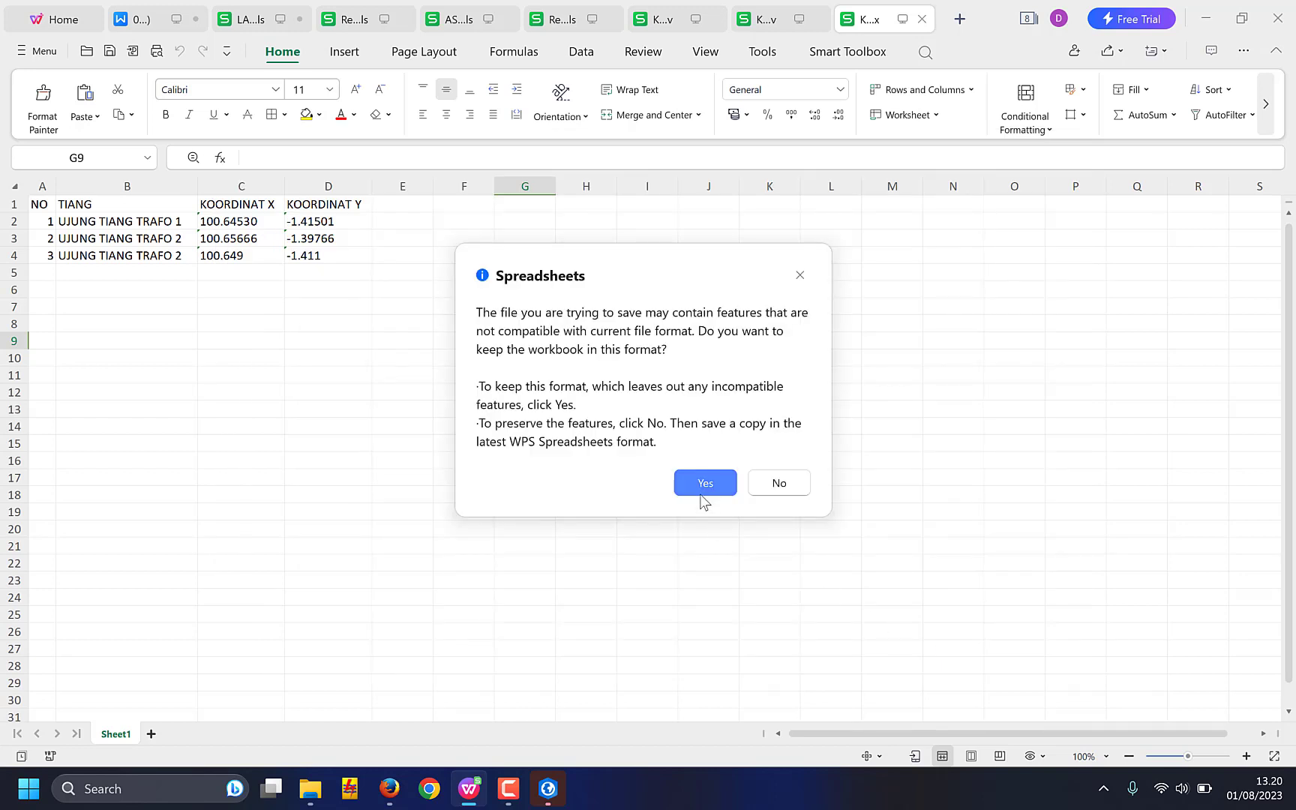
left_click(703, 491)
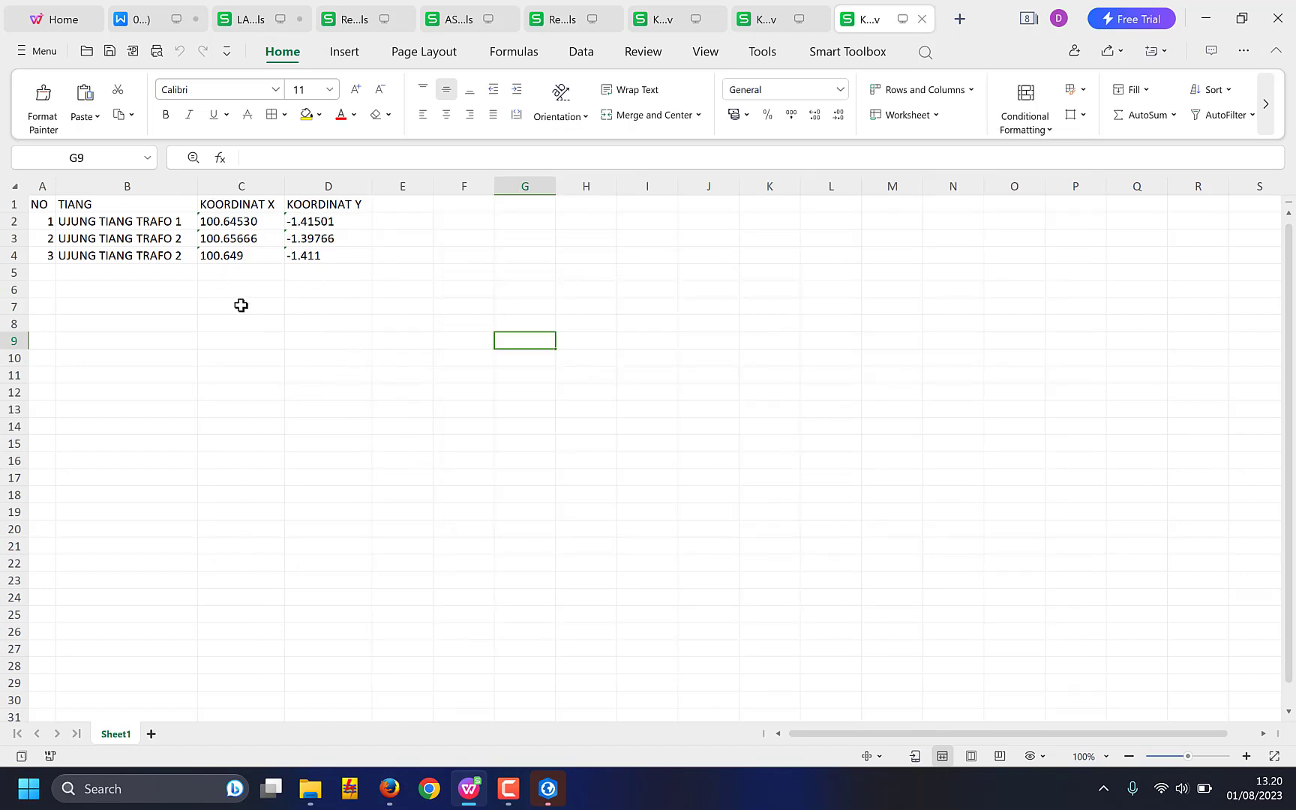
Look over the saved Koordinat Trafo, Koordinat Pelanggan and Koordinat Ujung JTR tables one after another.
left_click(660, 22)
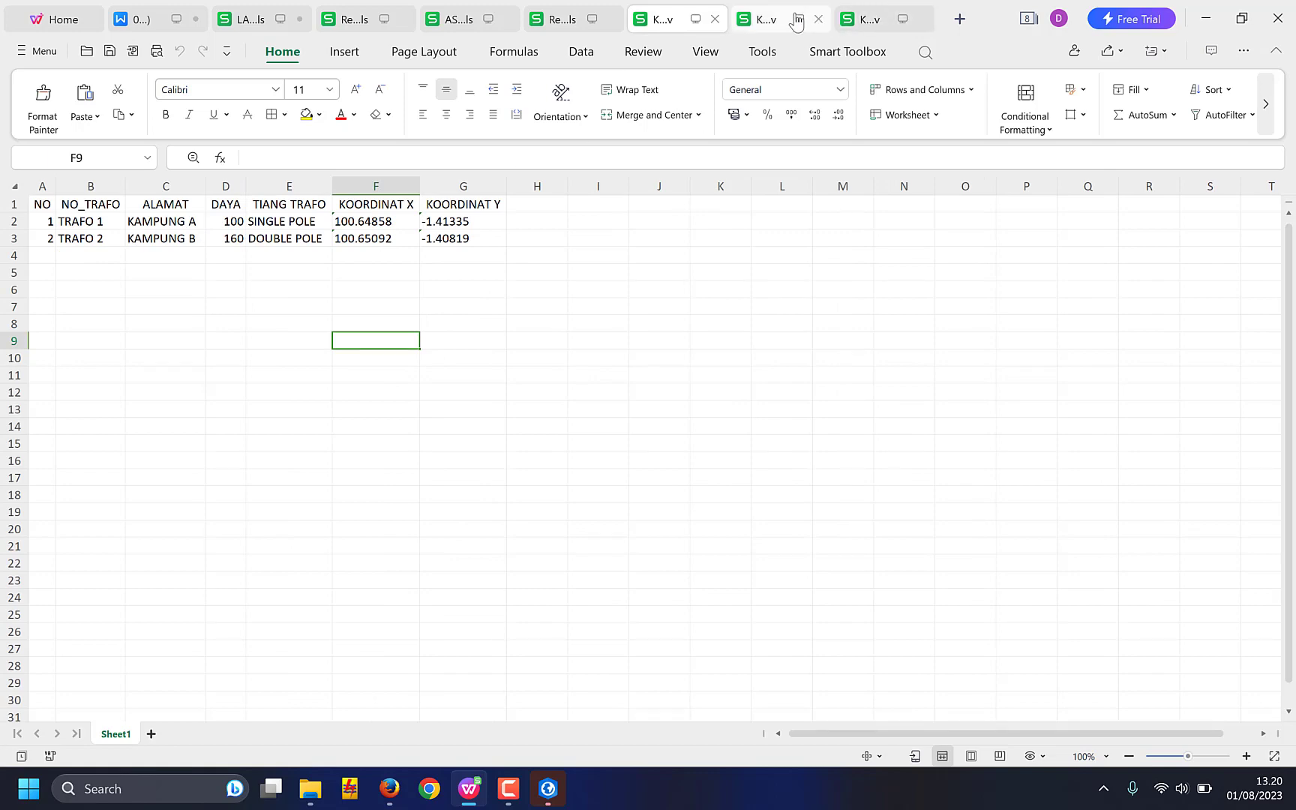
left_click(766, 25)
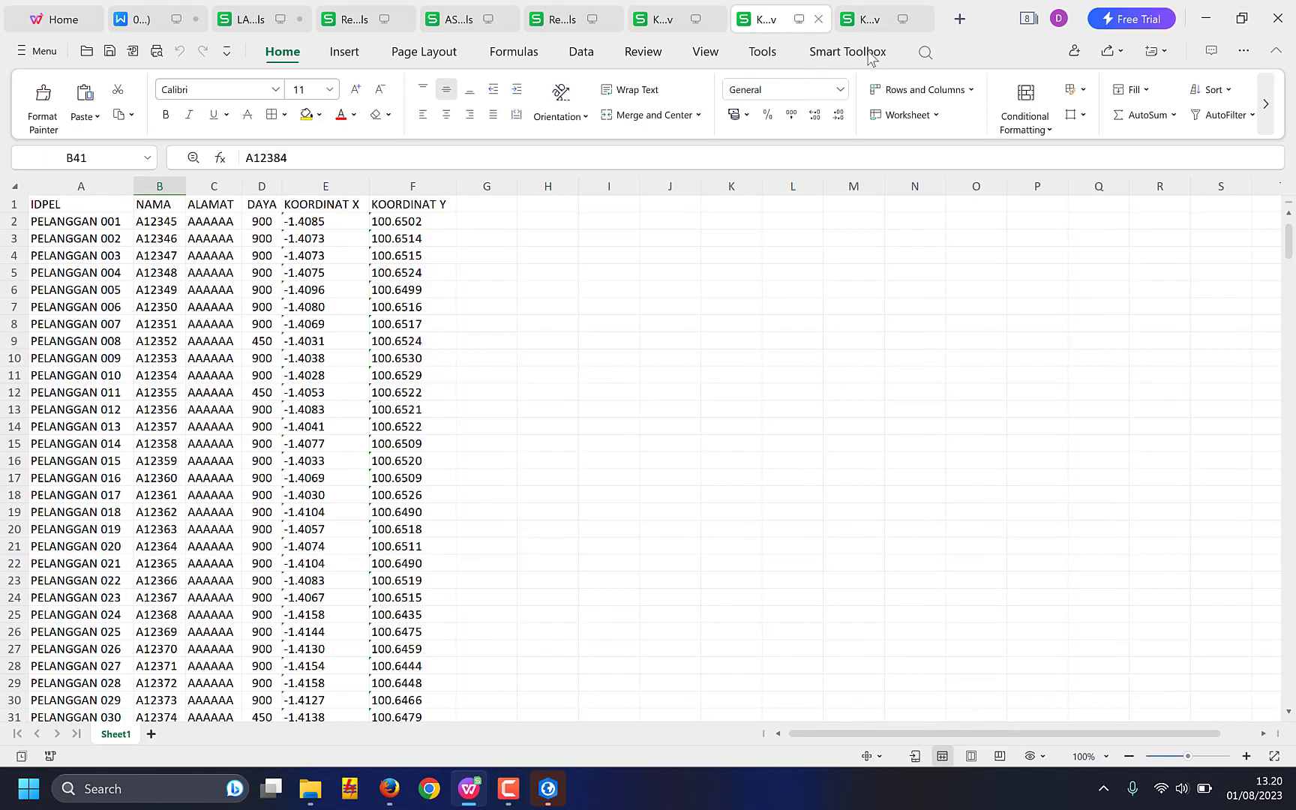
left_click(859, 21)
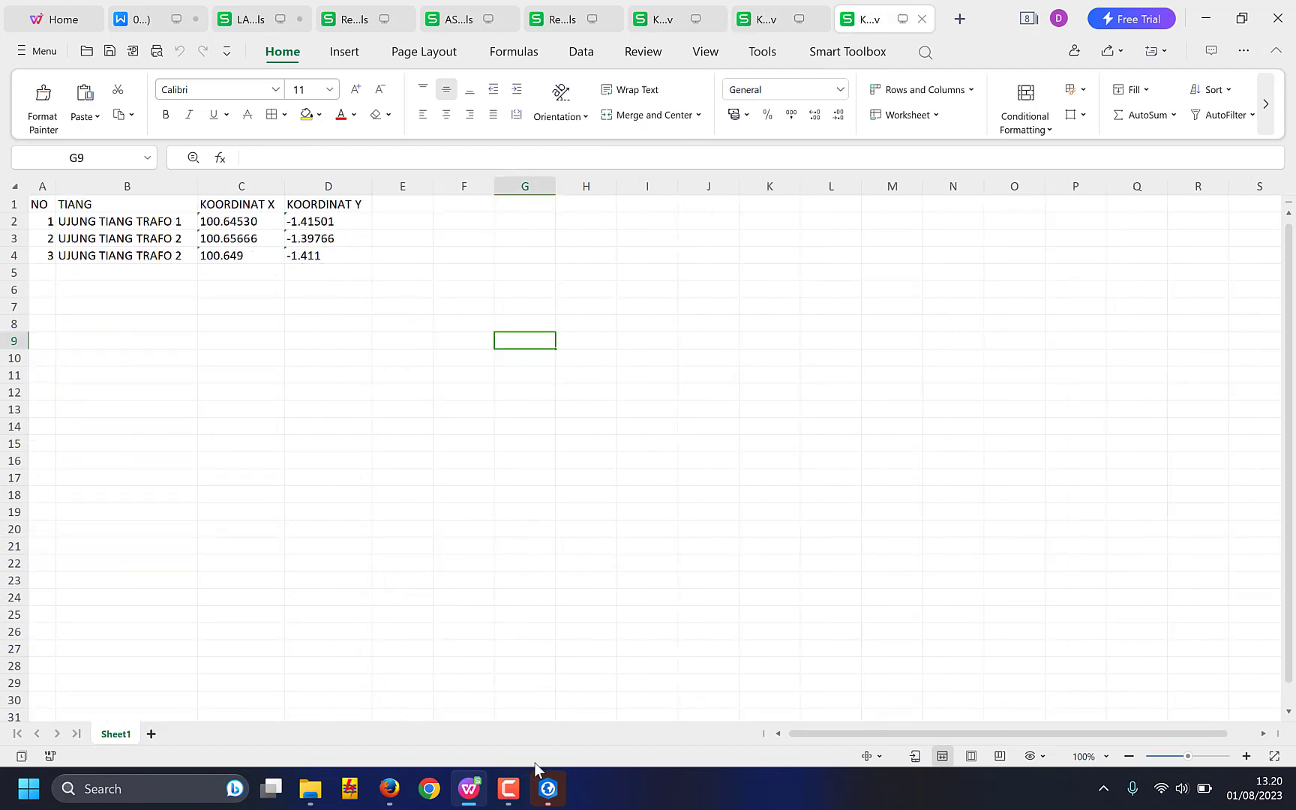
Switch to ArcGIS Pro and examine the contents and available options of the project's Tutorial Belajar ArcGIS Pro folder in the Catalog.
left_click(547, 788)
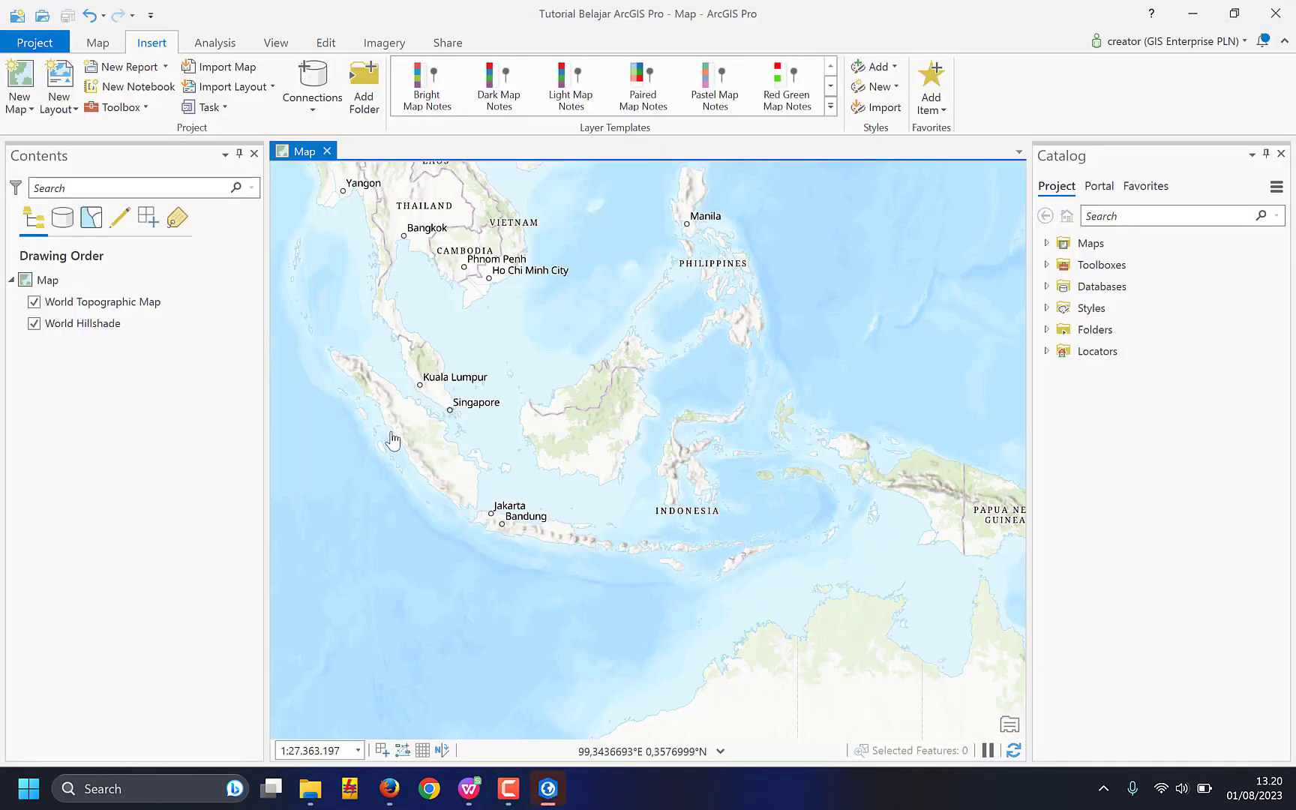
scroll(393, 441, "up", 2)
left_click_drag(525, 394, 584, 447)
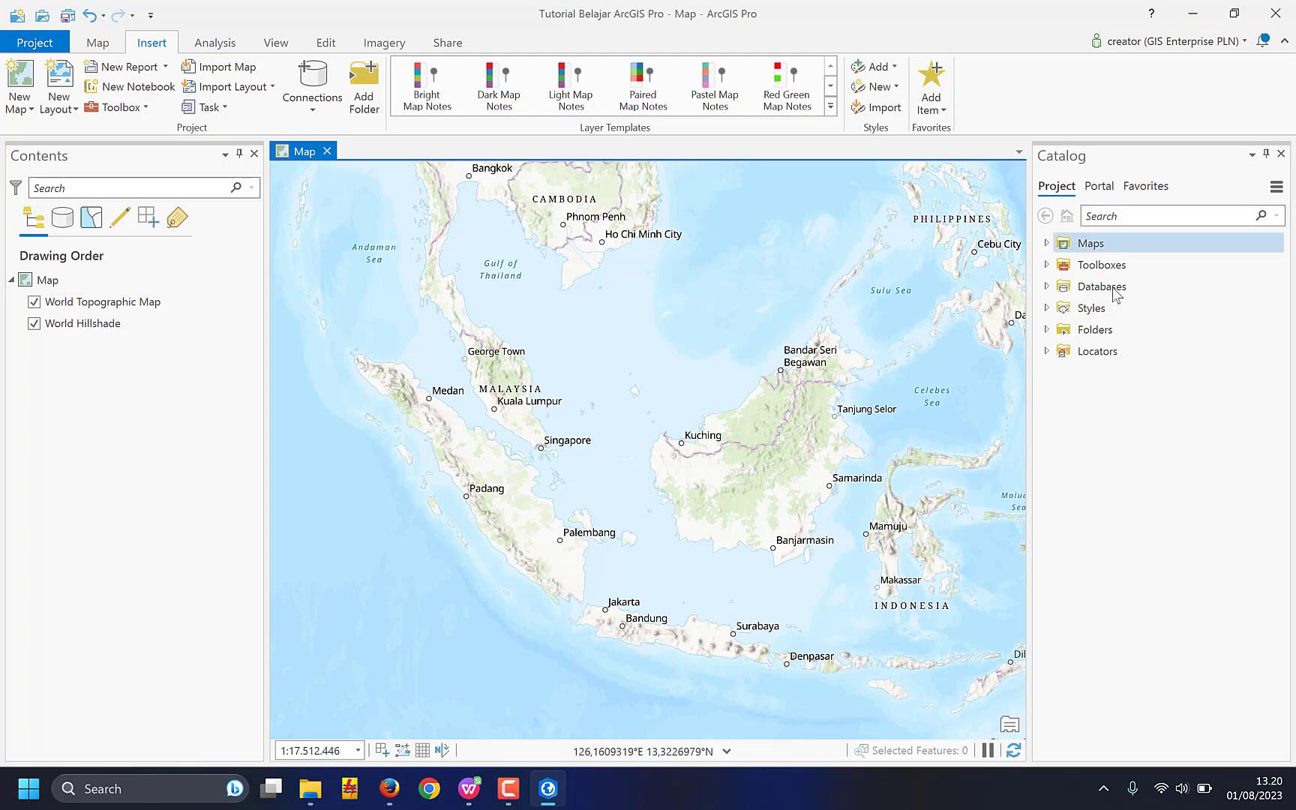
left_click(1049, 329)
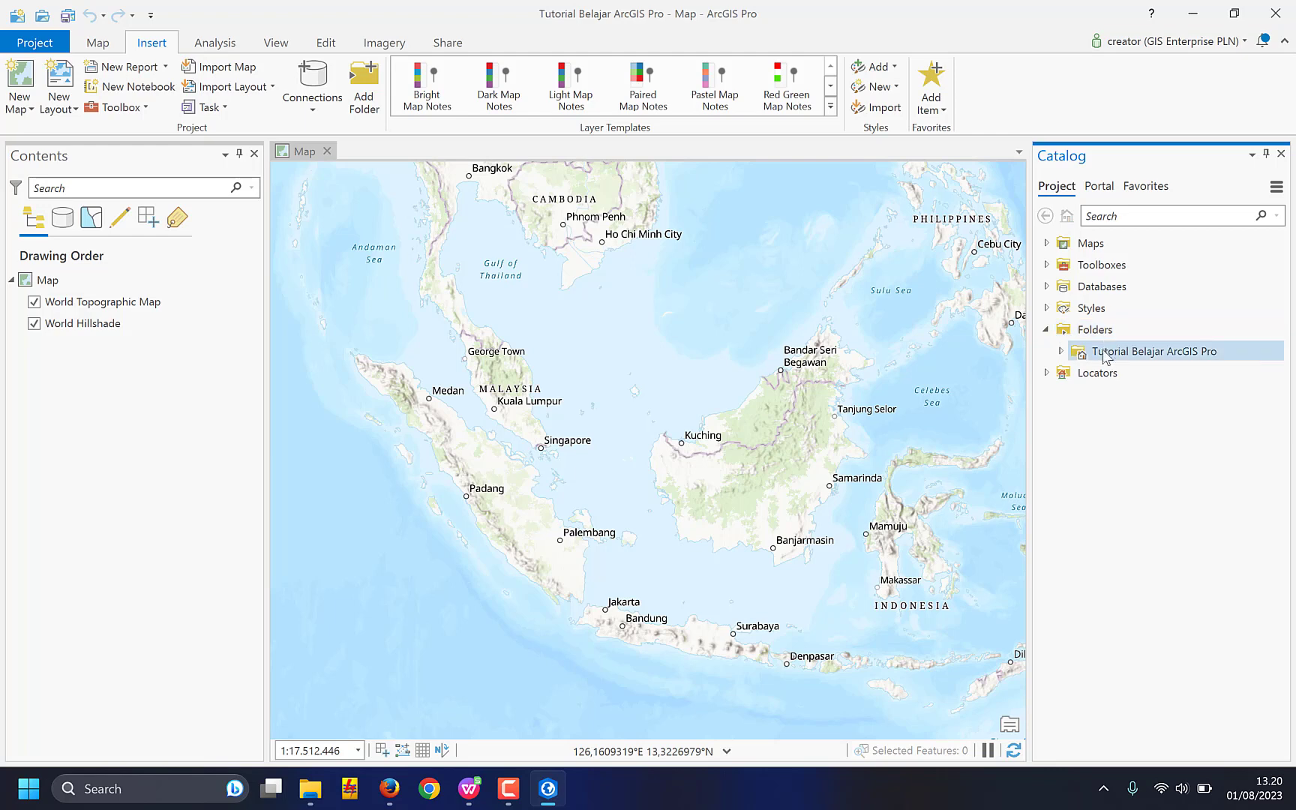
right_click(1125, 359)
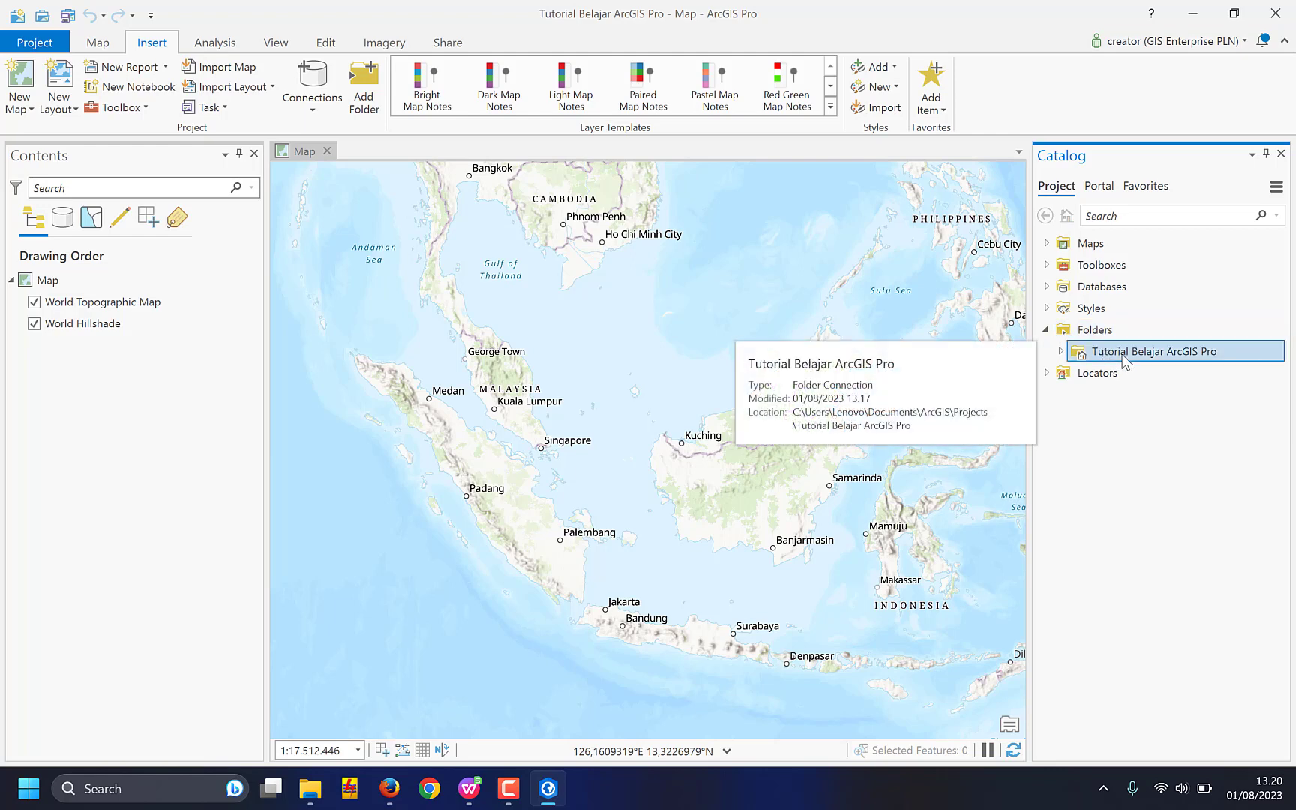
left_click(1091, 444)
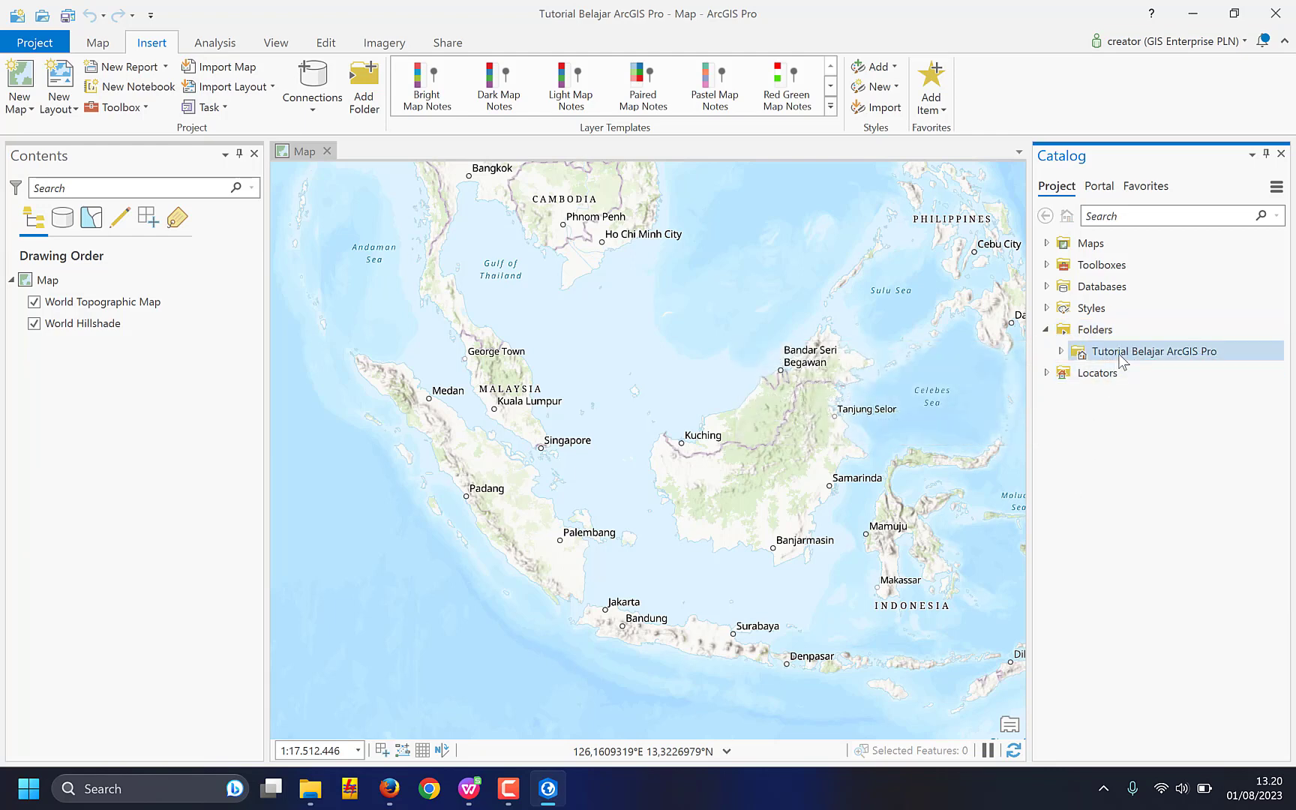
left_click(1060, 351)
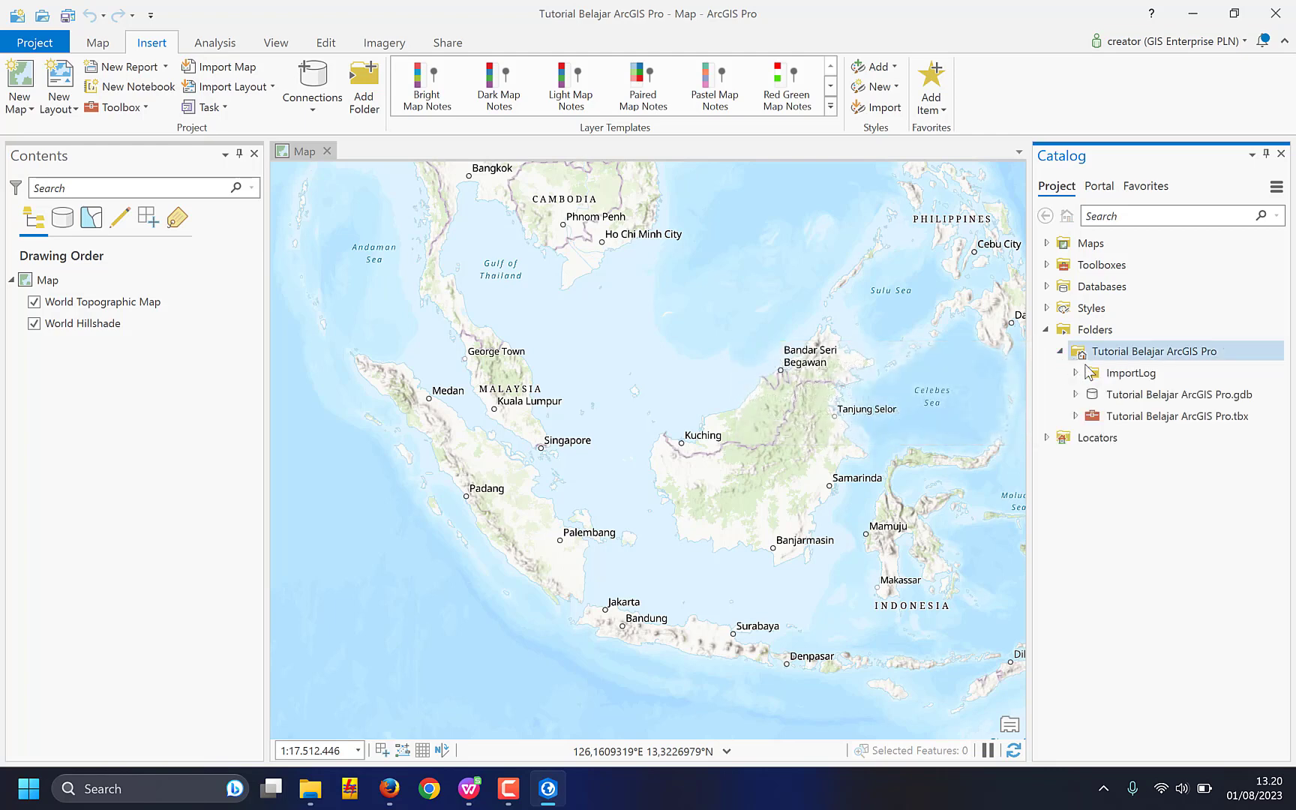
right_click(1154, 354)
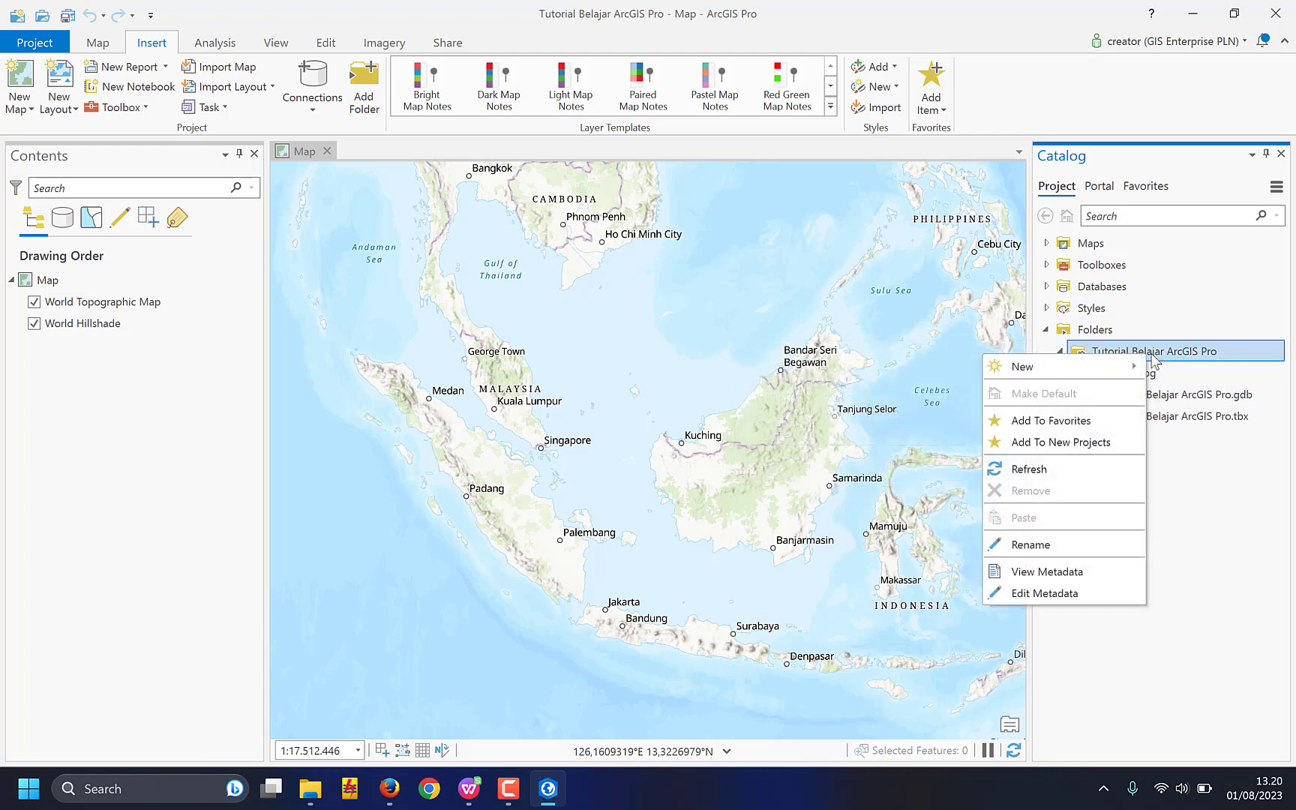
left_click(1200, 501)
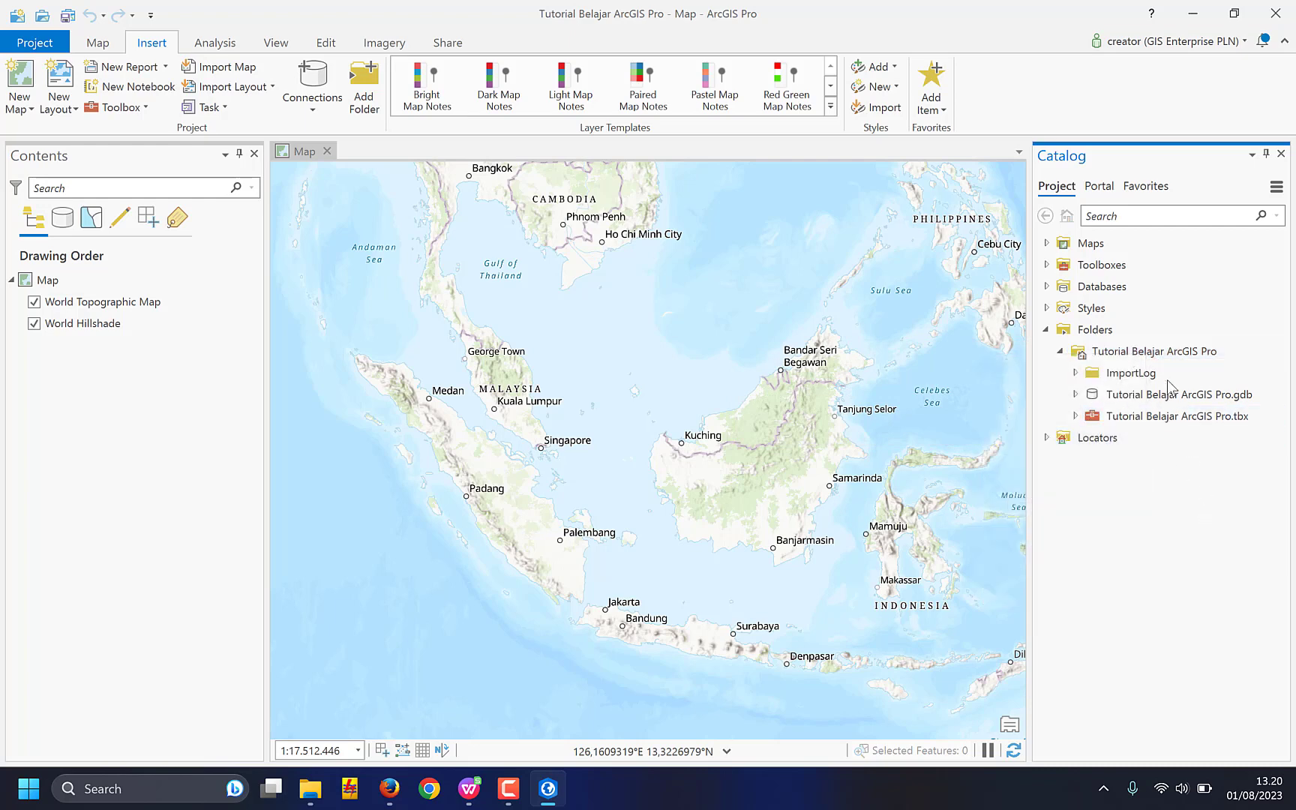
Add a folder connection to Tutorial Belajar ArcGIS Pro on drive C:, checking that folder's files in File Explorer before confirming.
left_click(365, 97)
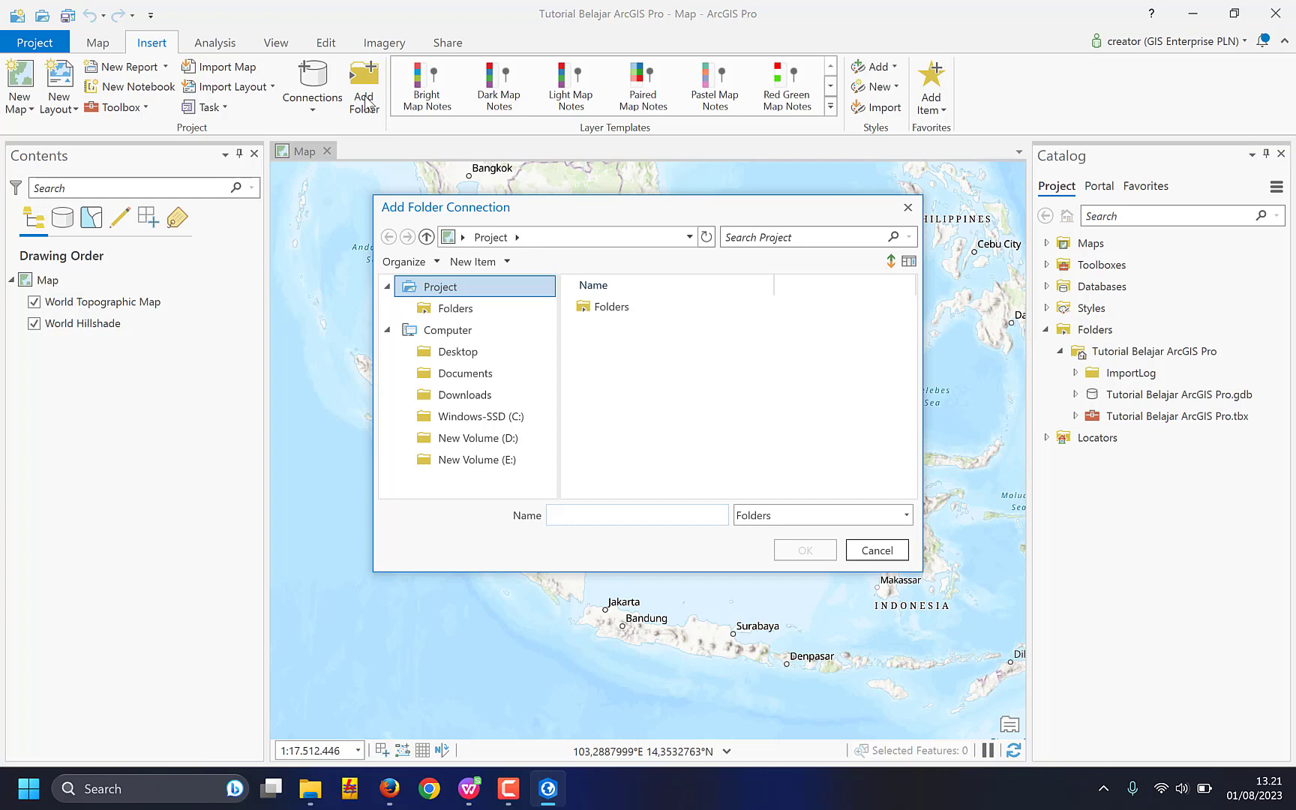
left_click(492, 422)
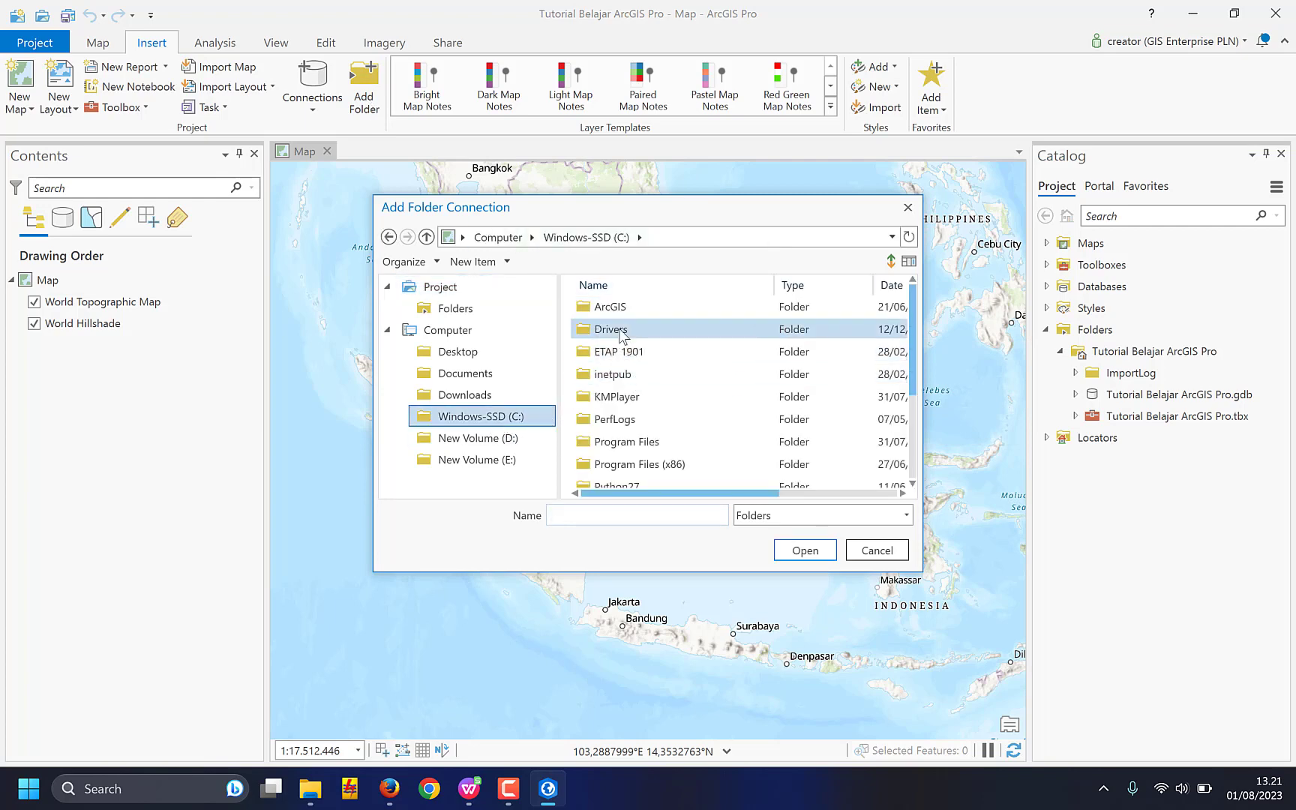
scroll(634, 385, "down", 2)
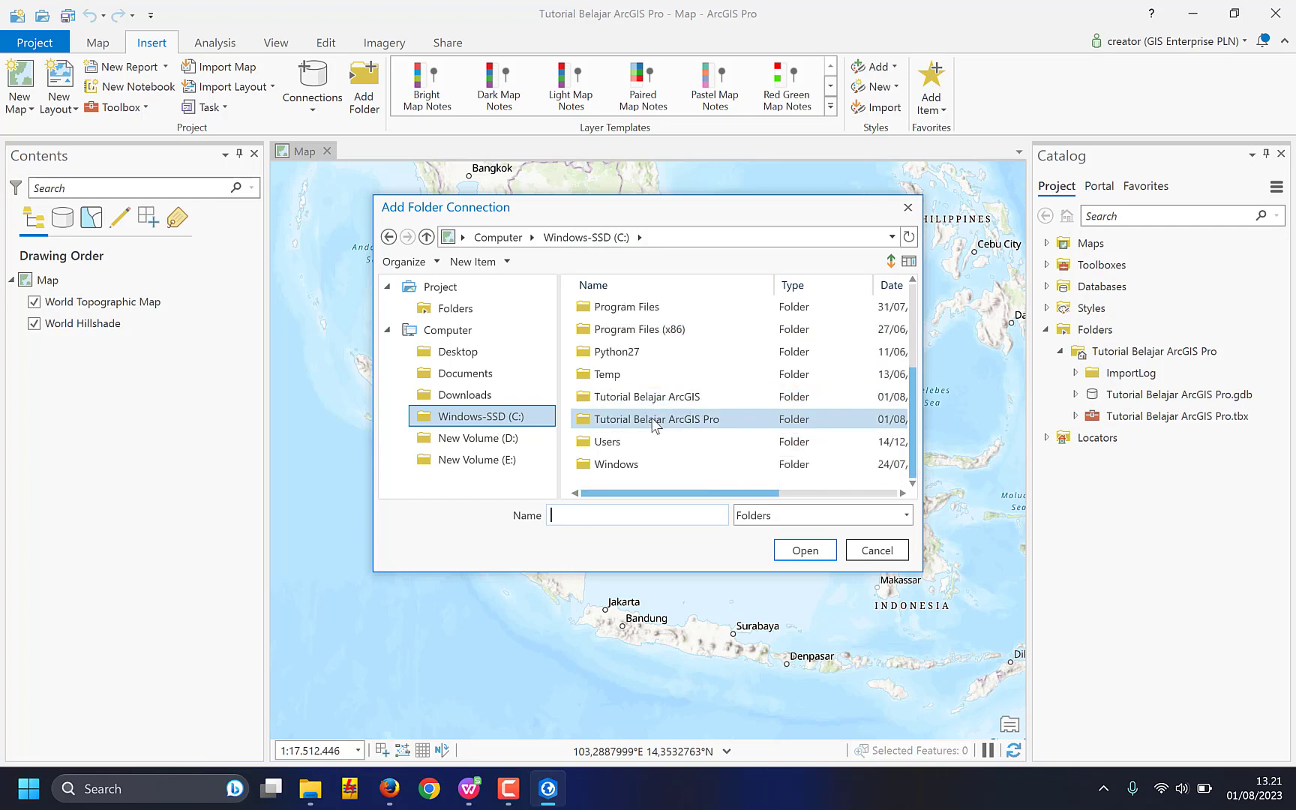
left_click(310, 789)
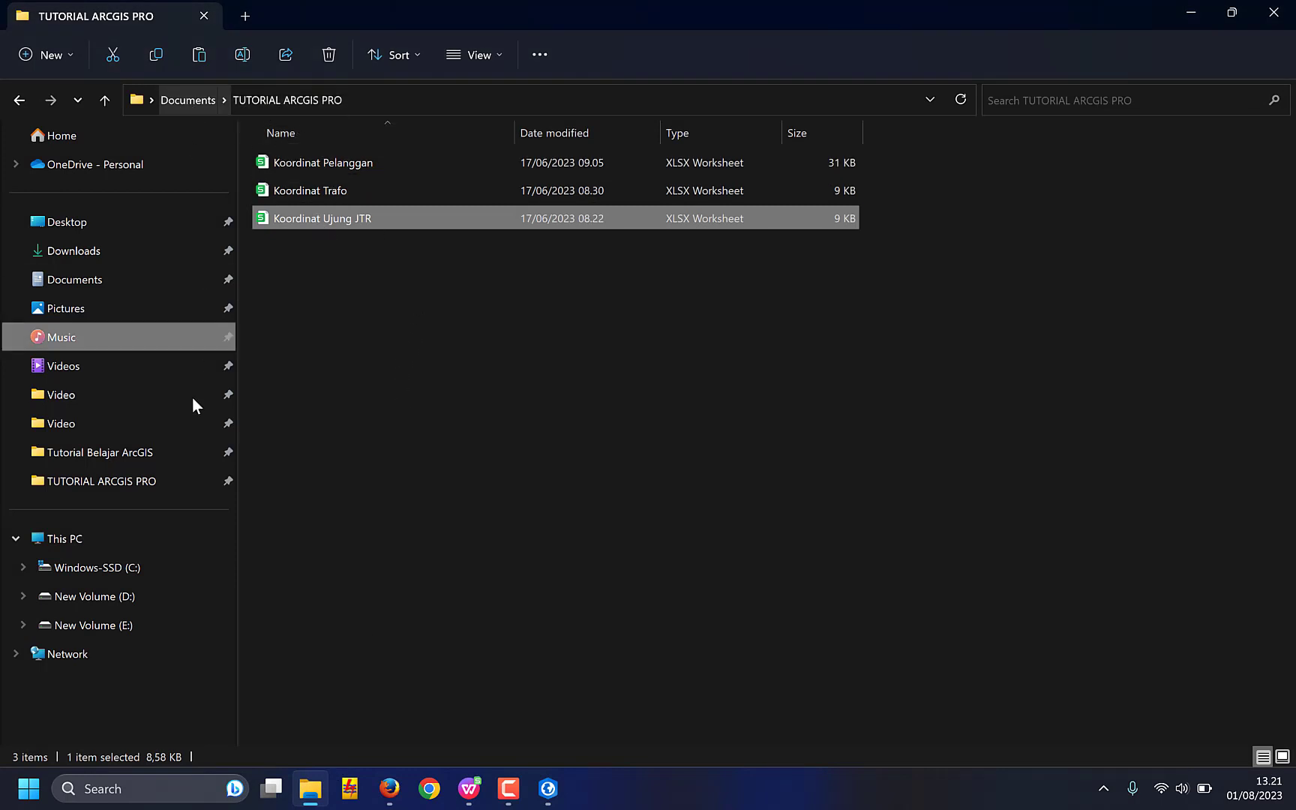
left_click(137, 567)
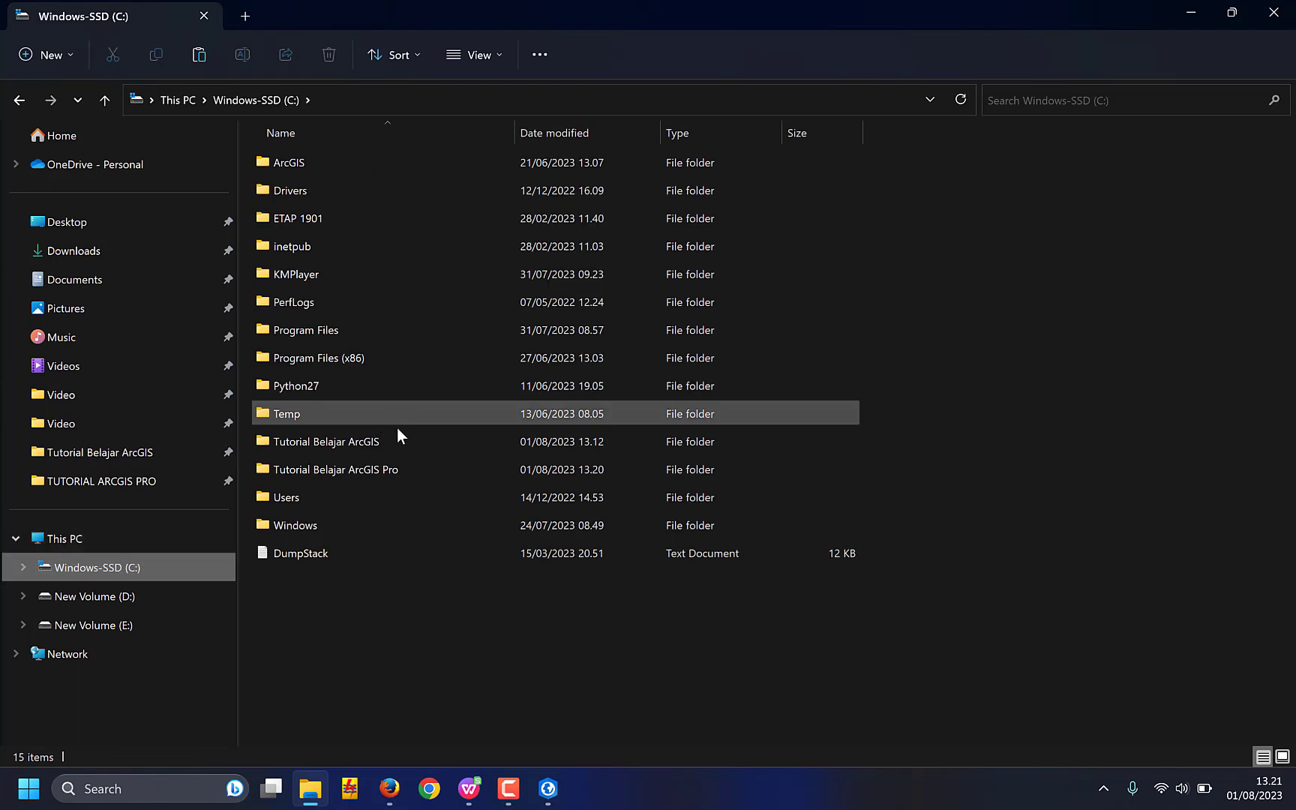
double_click(344, 471)
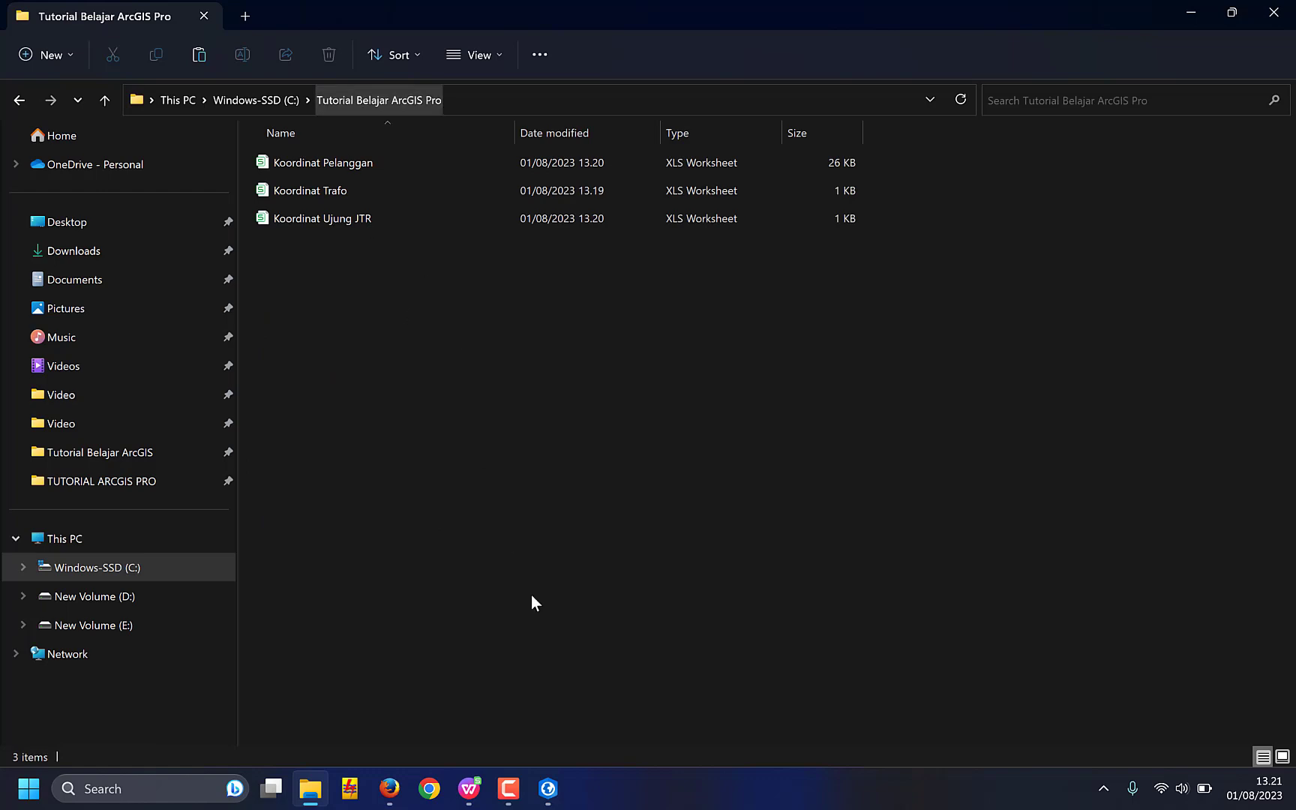
left_click(561, 782)
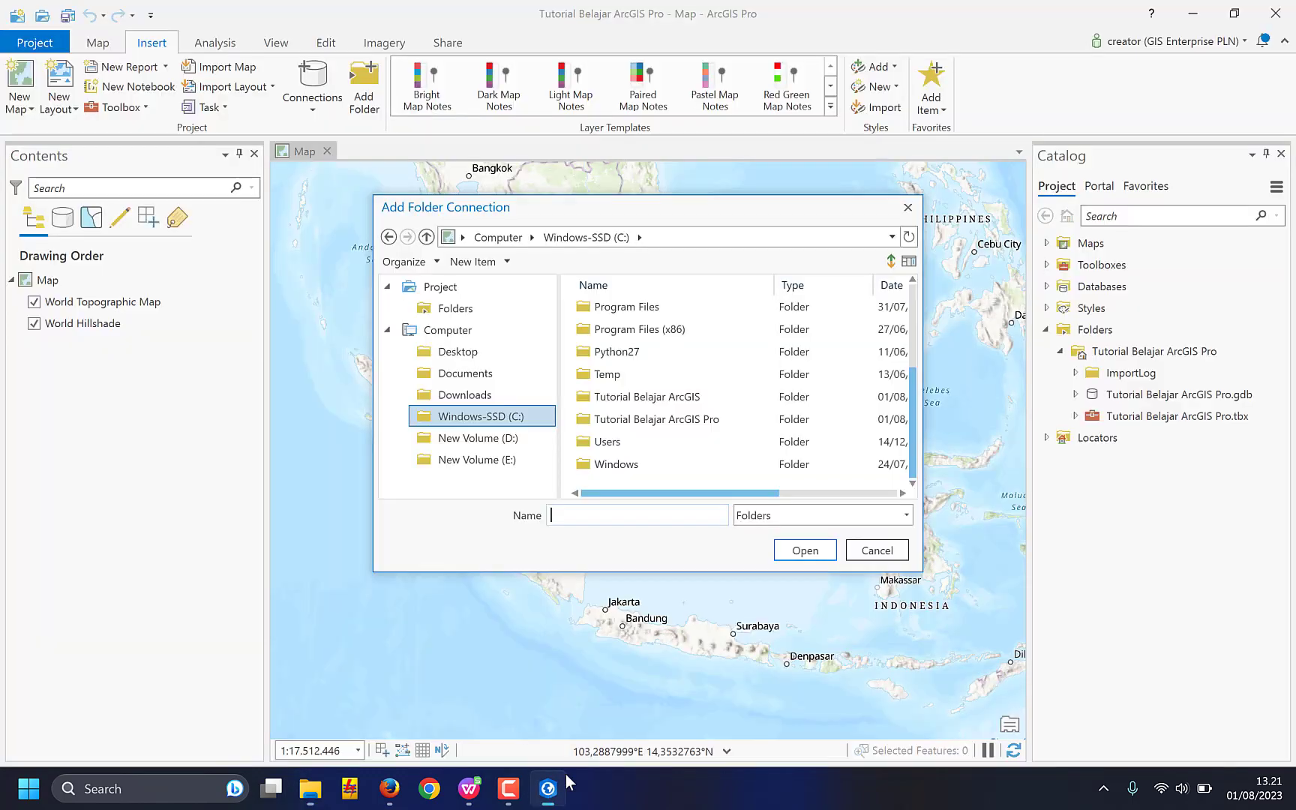
double_click(646, 419)
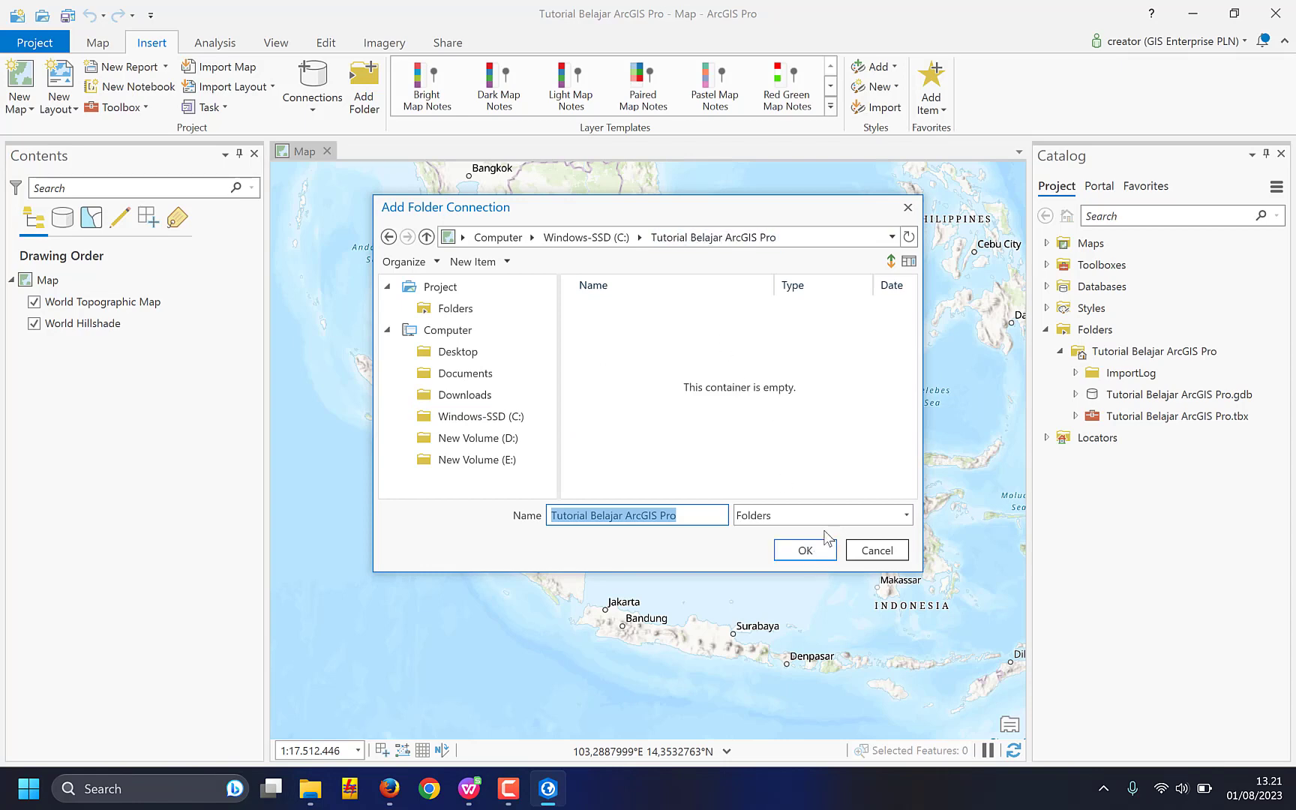
left_click(805, 552)
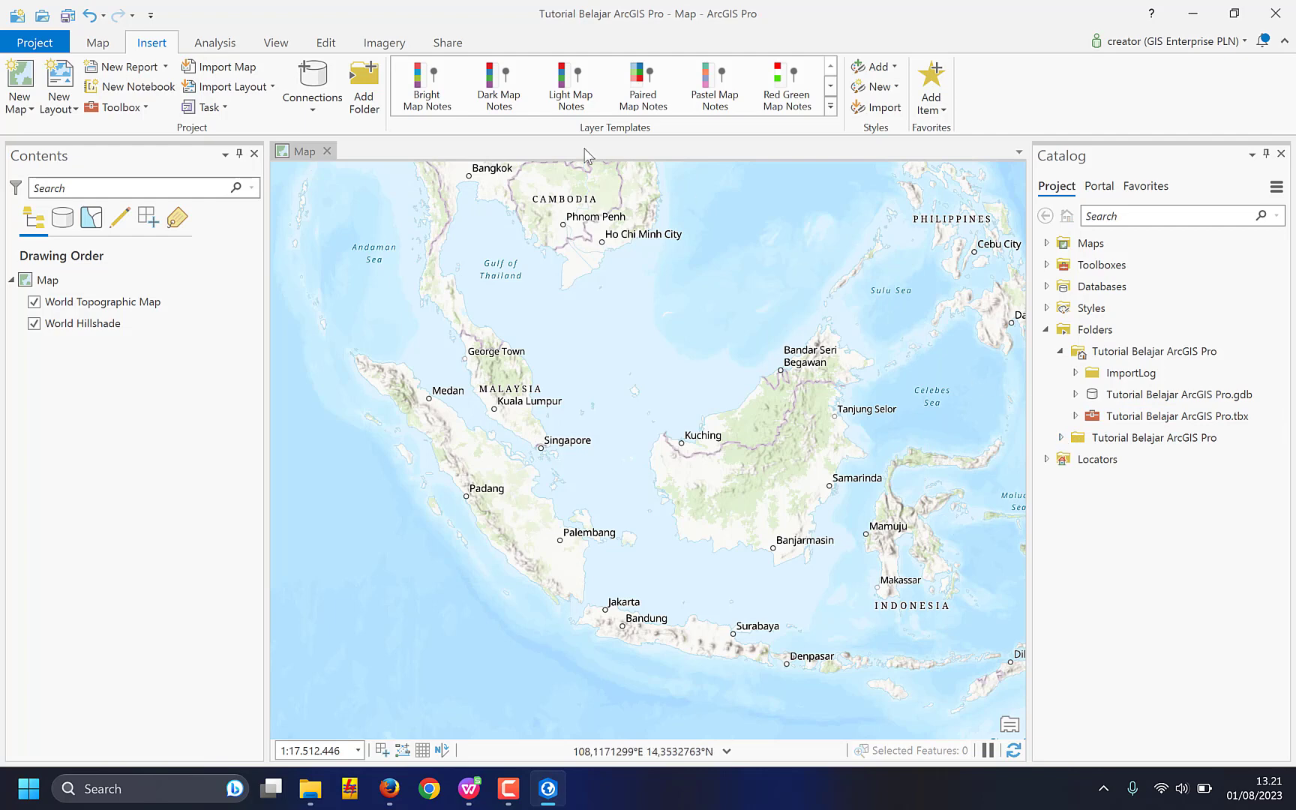
left_click(370, 91)
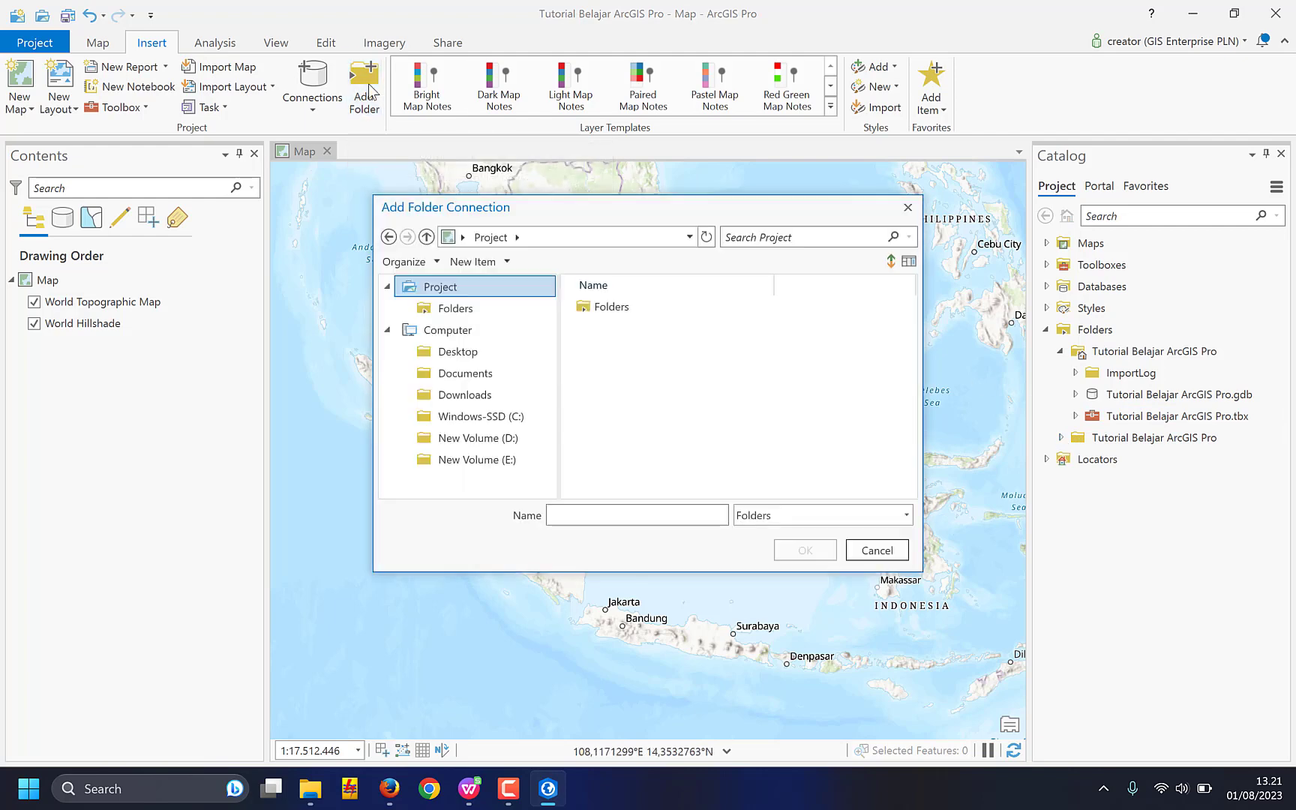
left_click(907, 209)
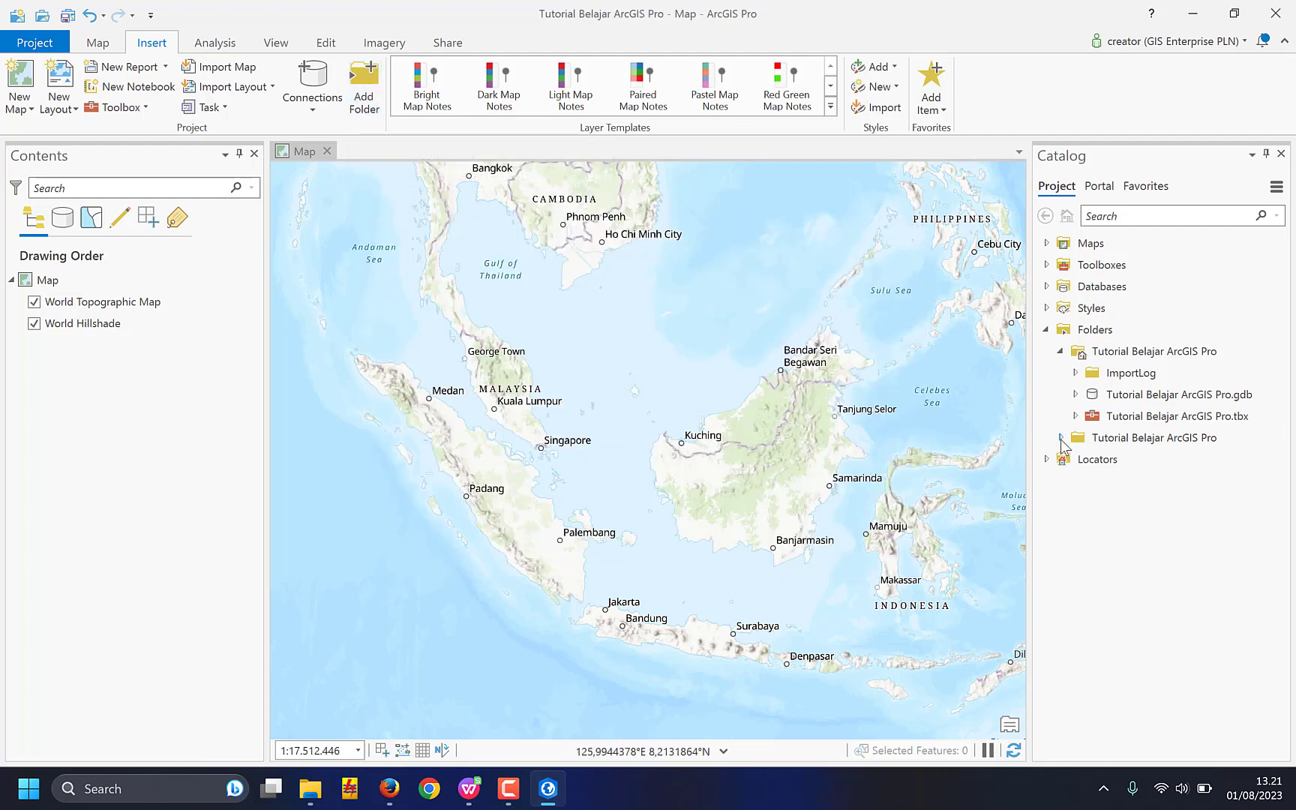
Expand the newly connected folder, collapse the project's home folder in the Catalog, and add Koordinat Trafo.csv to the current map.
left_click(1061, 438)
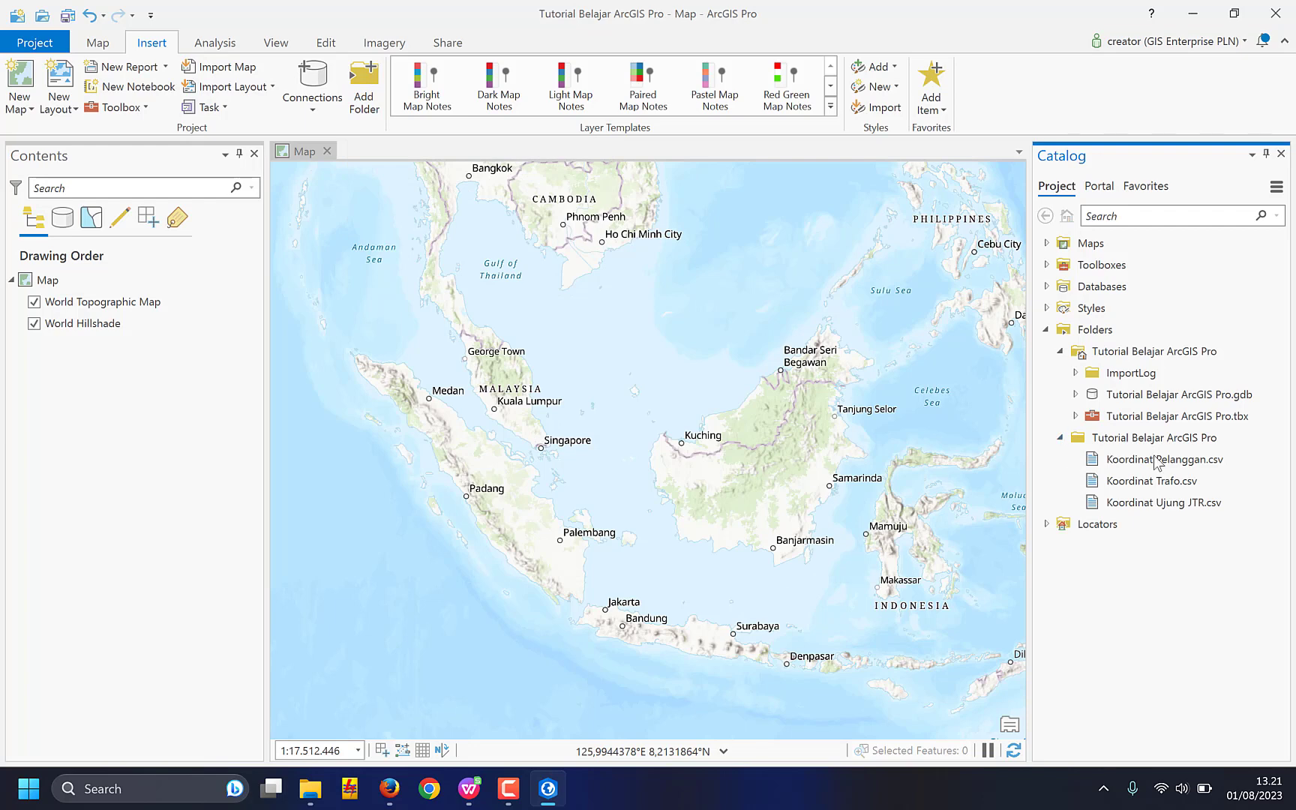
left_click(1060, 351)
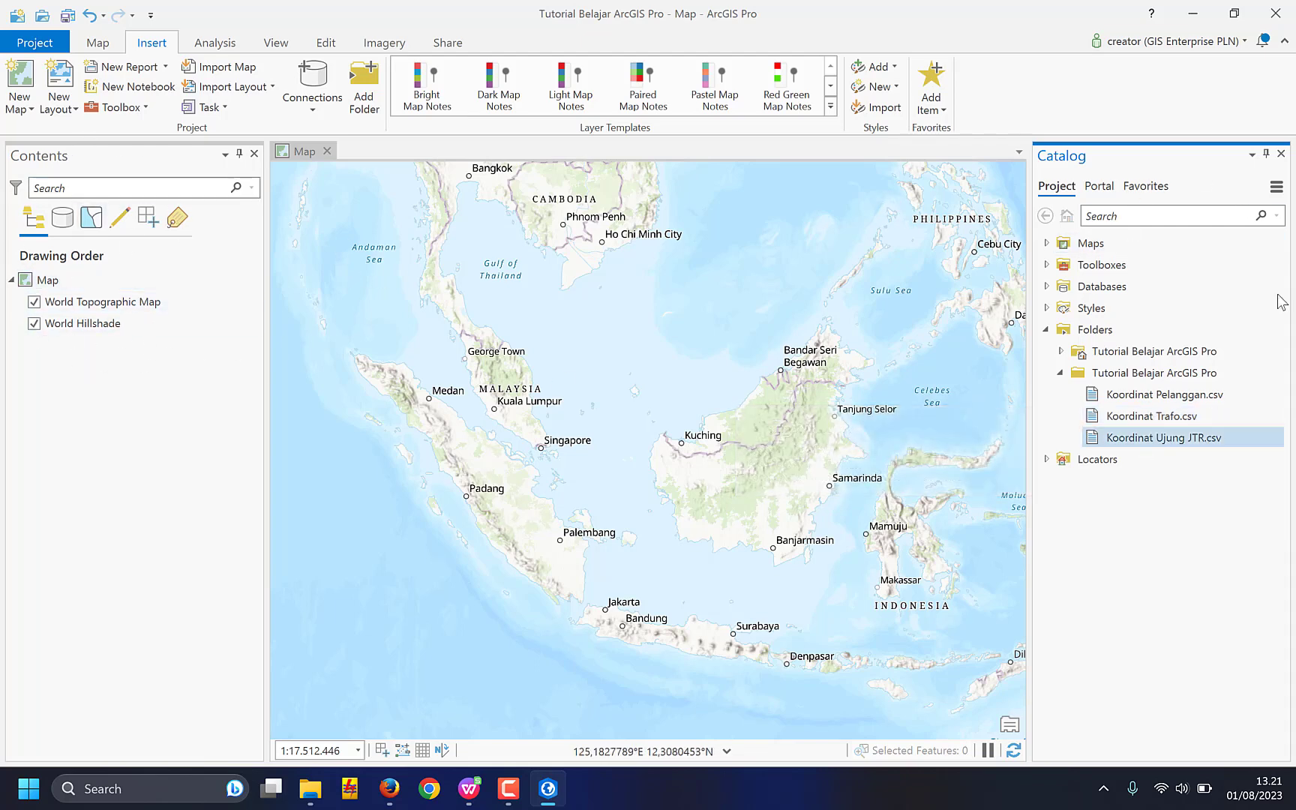
mouse_move(1153, 426)
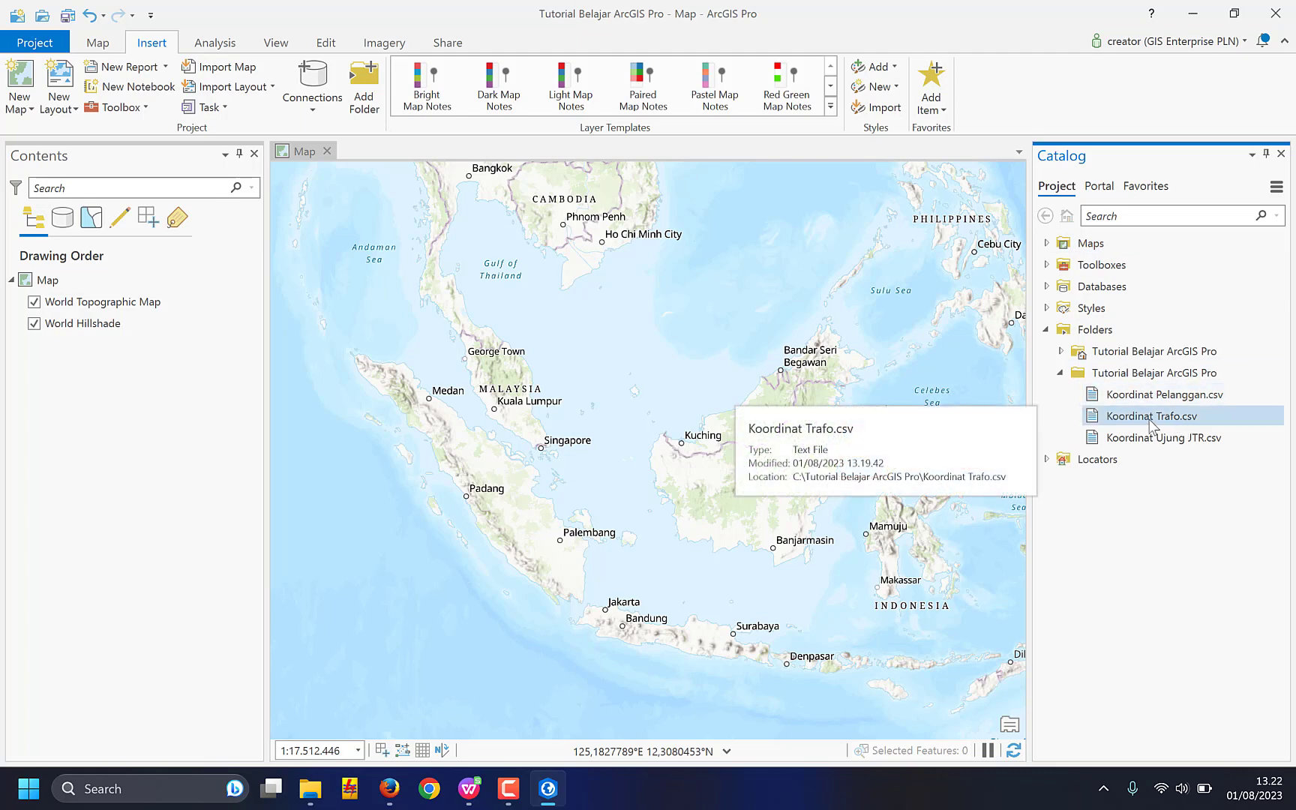
right_click(1152, 425)
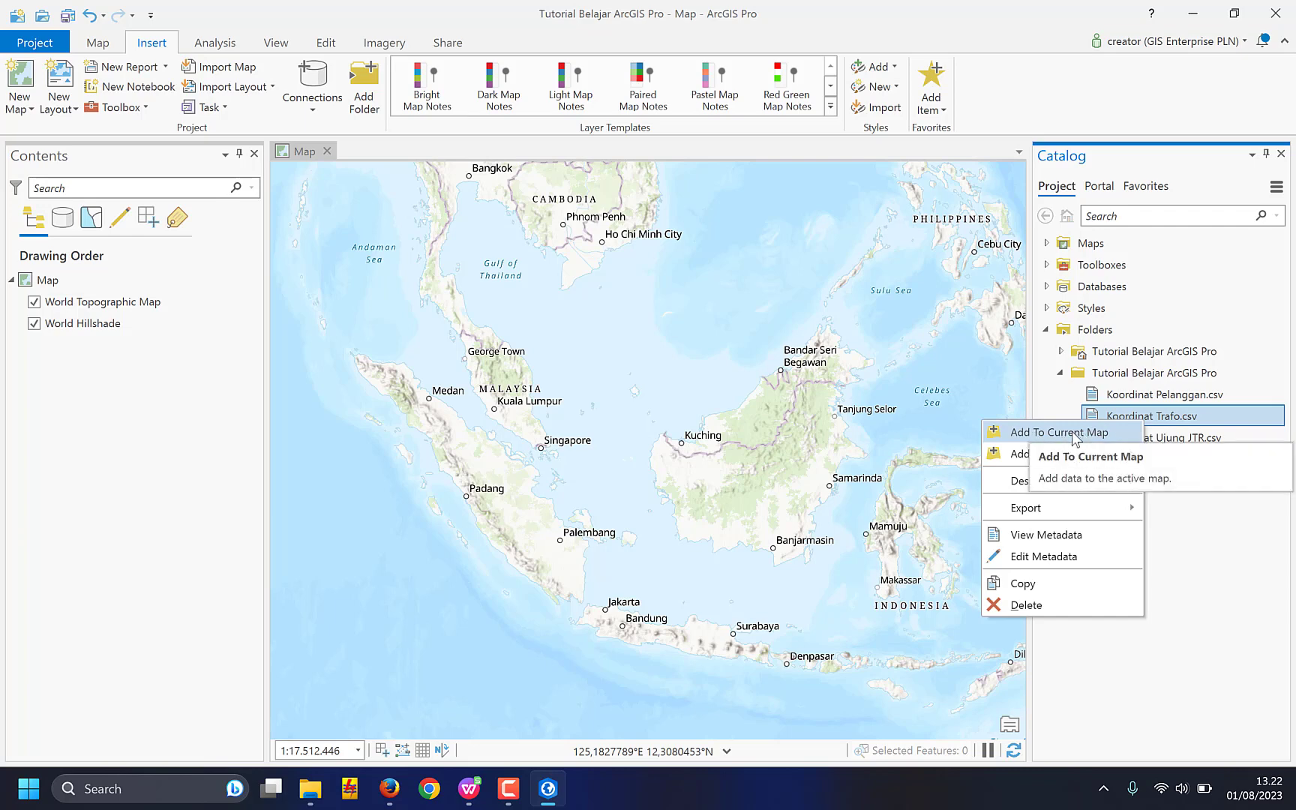
right_click(1160, 421)
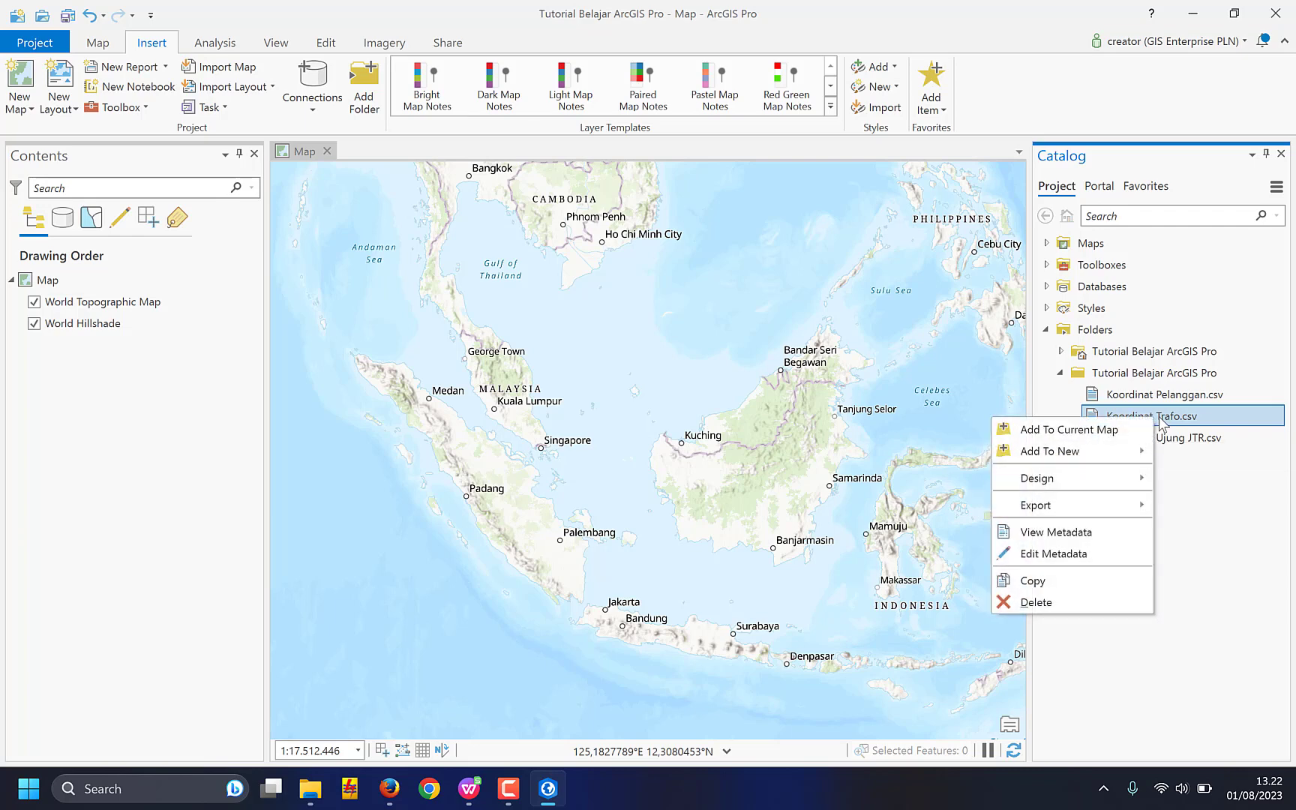
left_click(1067, 434)
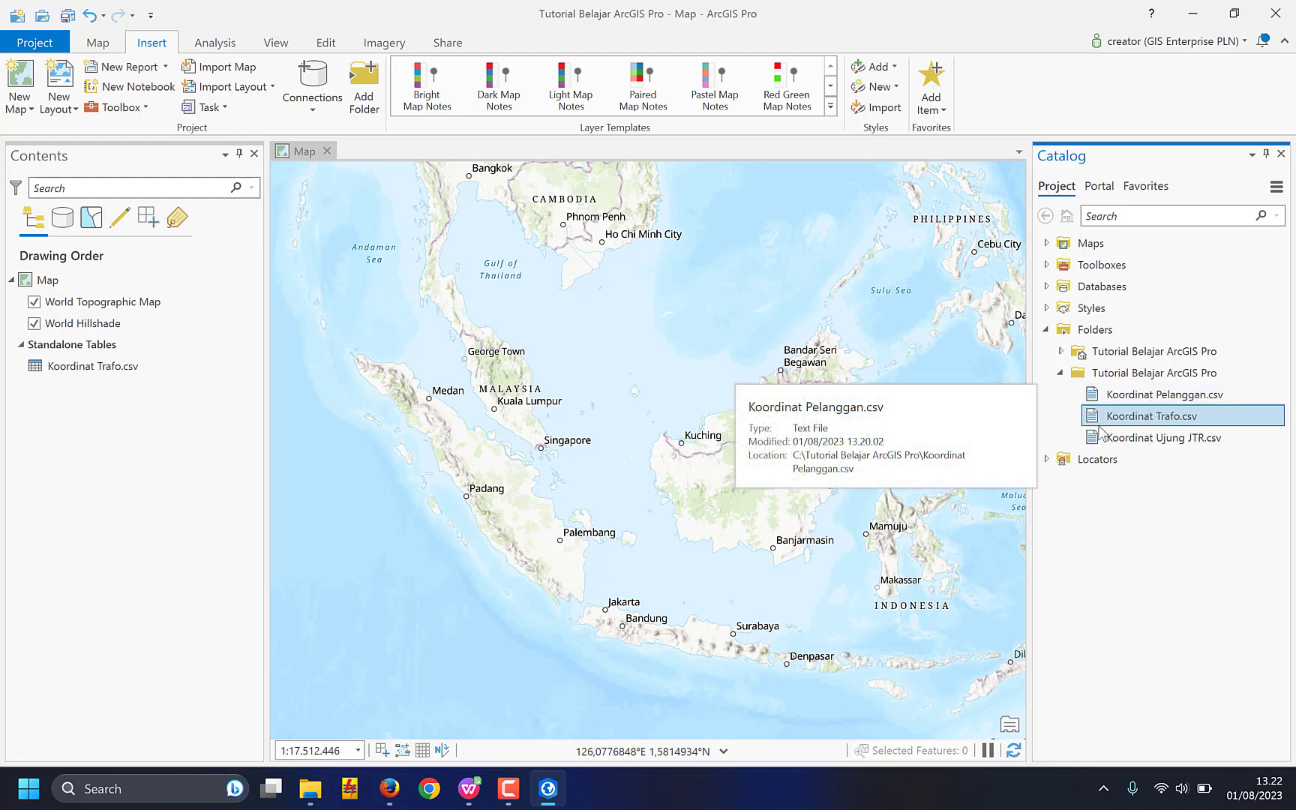
Add Koordinat Pelanggan.csv and Koordinat Ujung JTR.csv from the connected folder to the current map.
right_click(1147, 399)
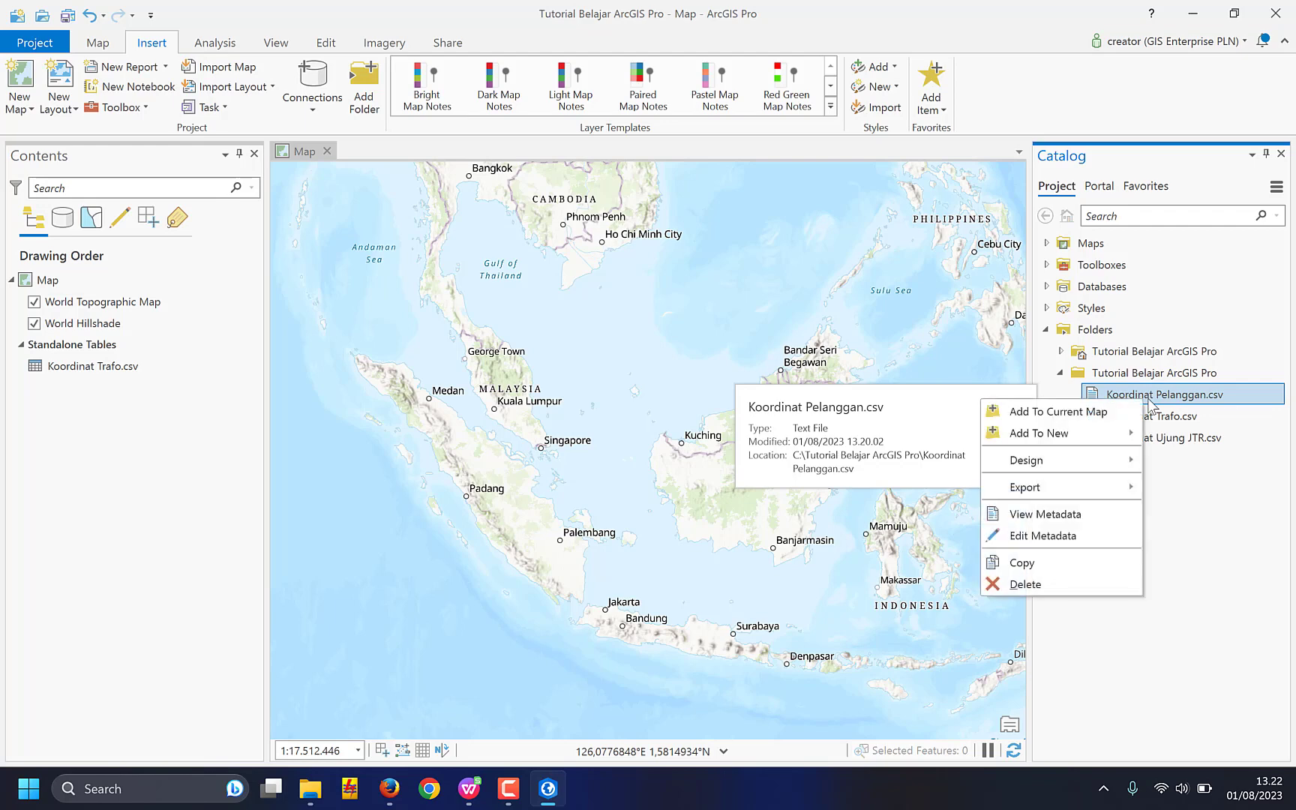
left_click(1088, 414)
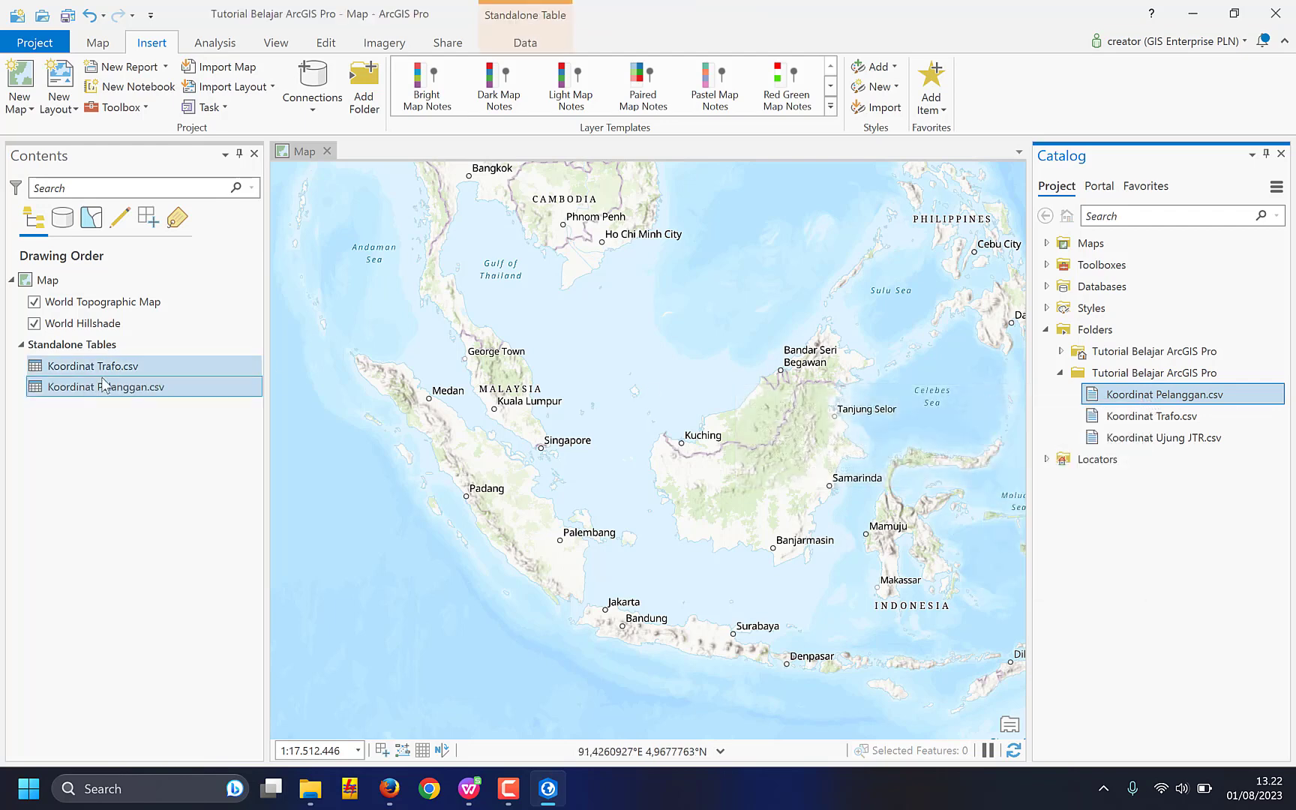
right_click(1151, 441)
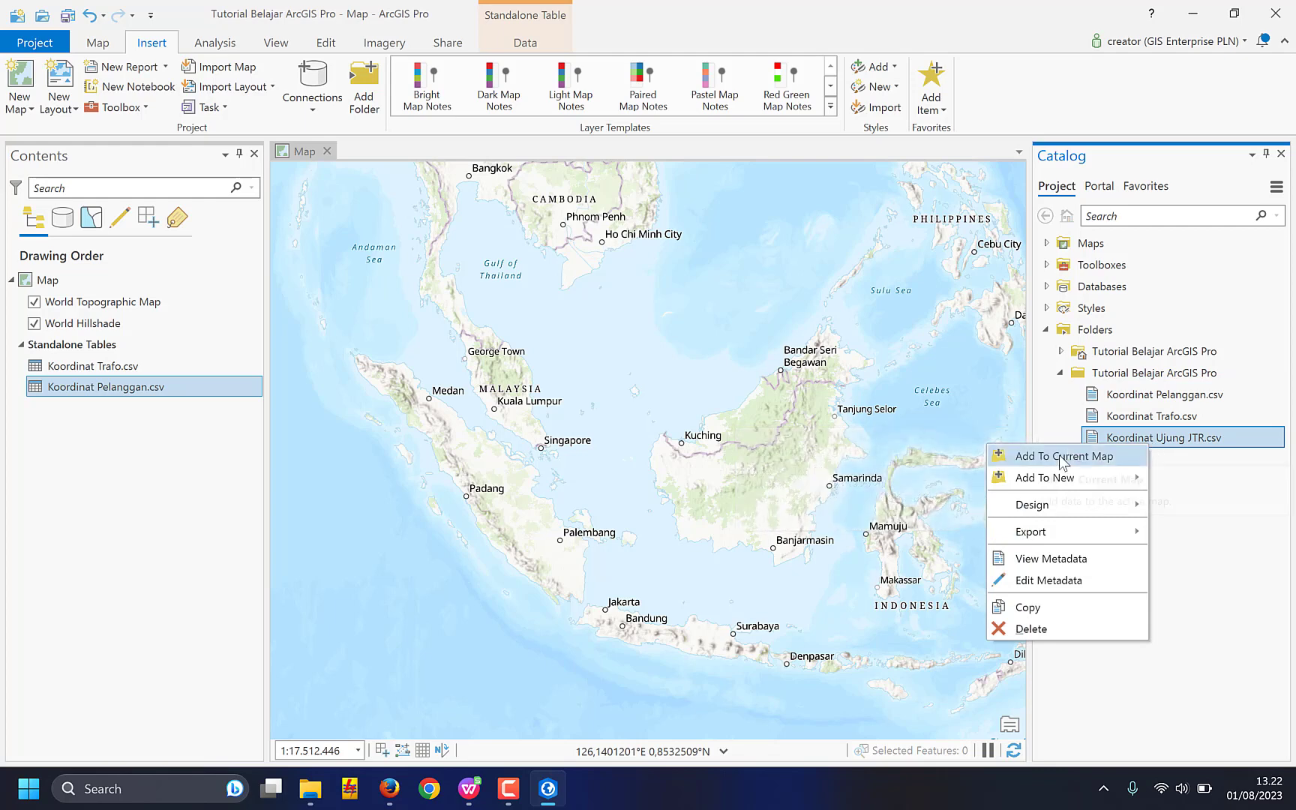
left_click(1062, 457)
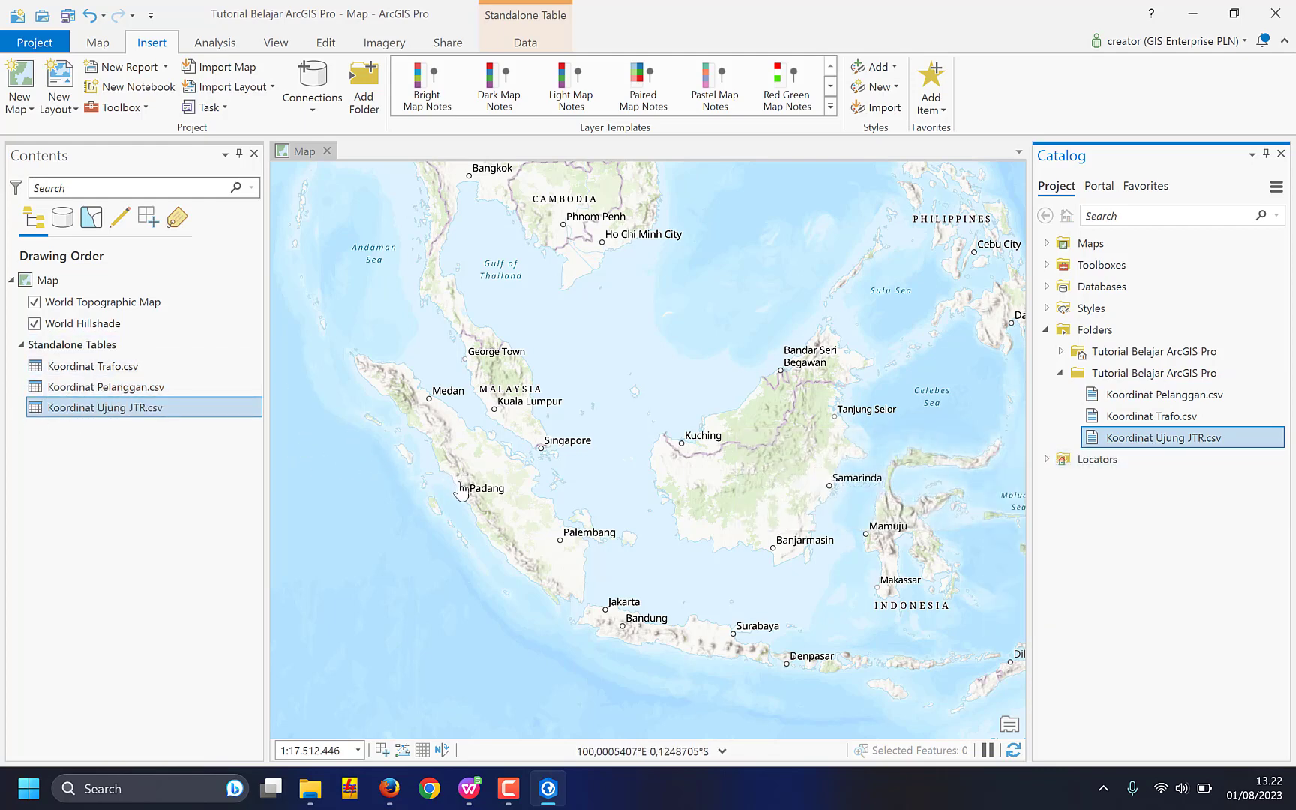
scroll(466, 497, "up", 3)
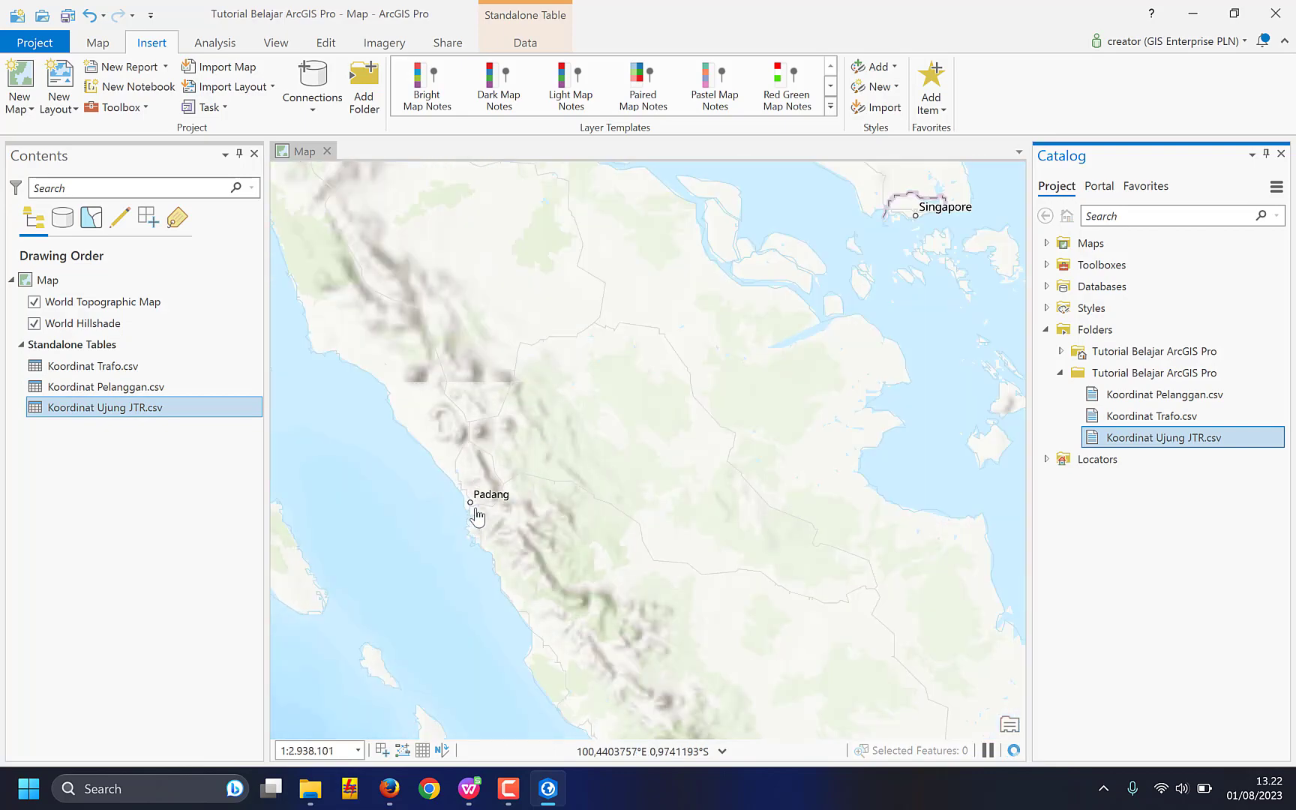
scroll(477, 518, "up", 1)
left_click_drag(463, 530, 559, 474)
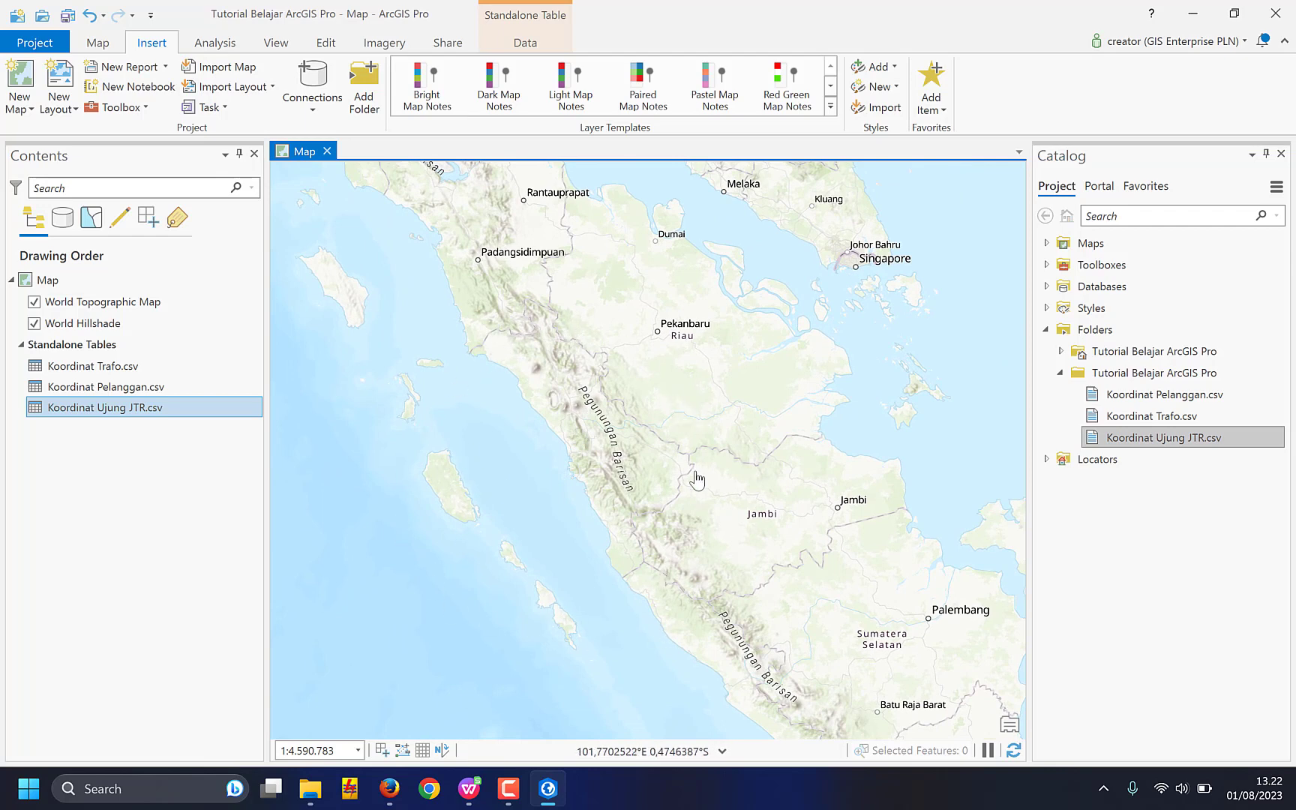
scroll(589, 522, "down", 1)
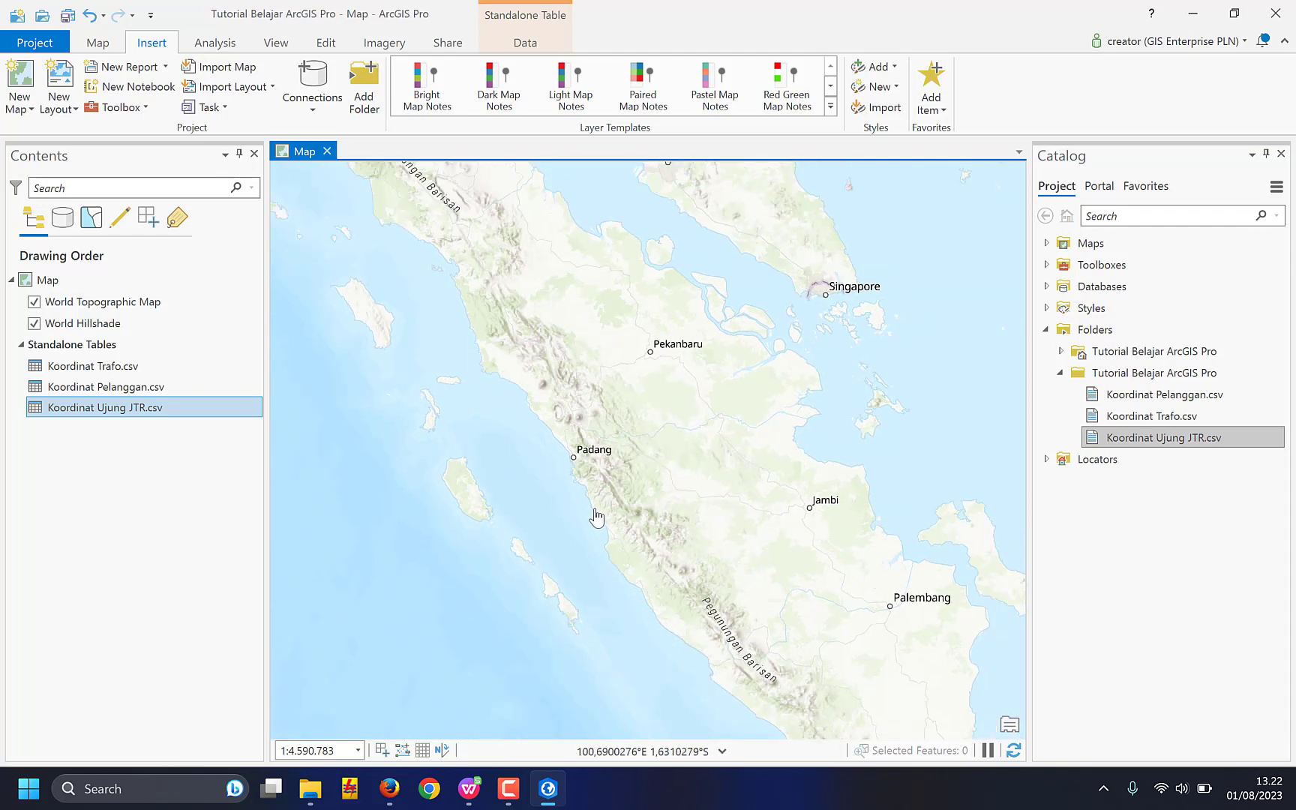
Display Koordinat Trafo.csv as points in KoordinatTrafo_XYTableToPoint, using KOORDINAT X and KOORDINAT Y as X and Y fields and GCS_WGS_1984.
left_click(105, 369, "ctrl")
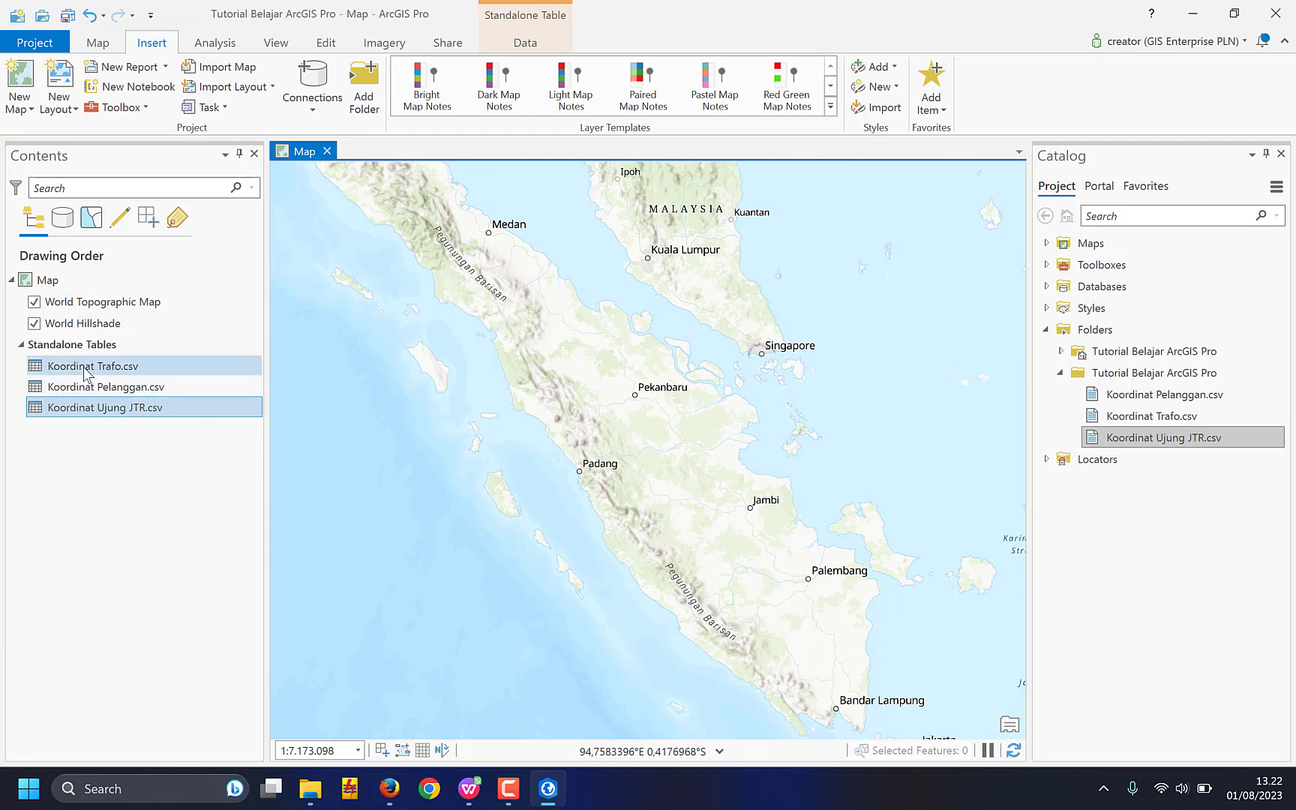
right_click(87, 375)
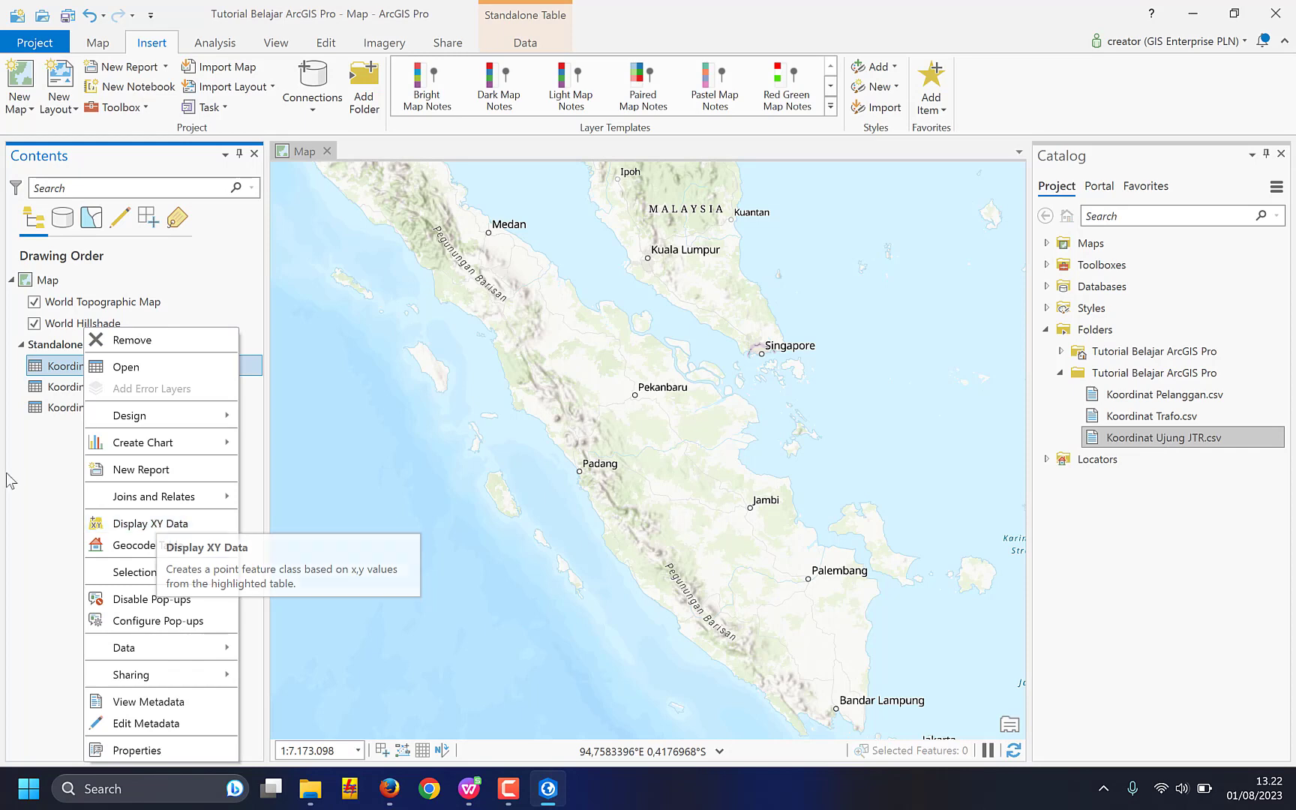
left_click(154, 525)
right_click(70, 375)
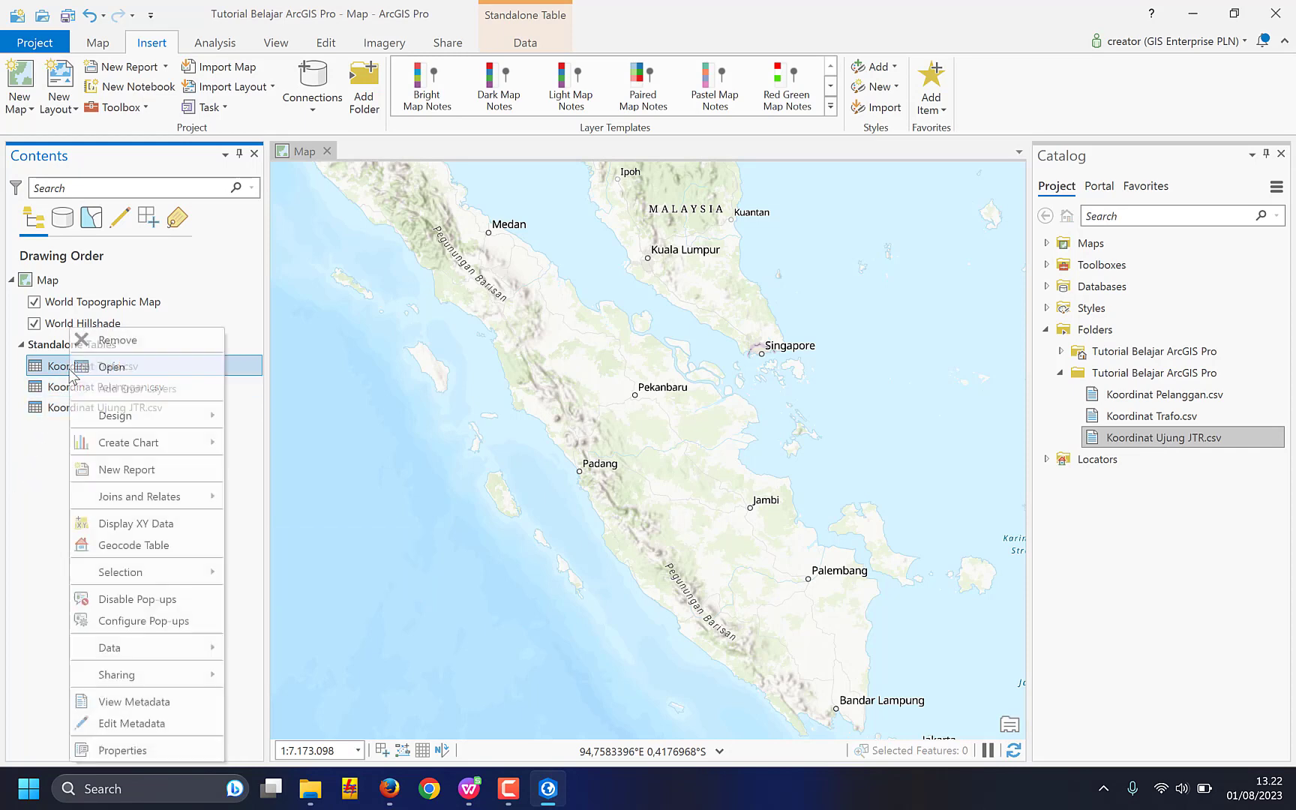
left_click(164, 526)
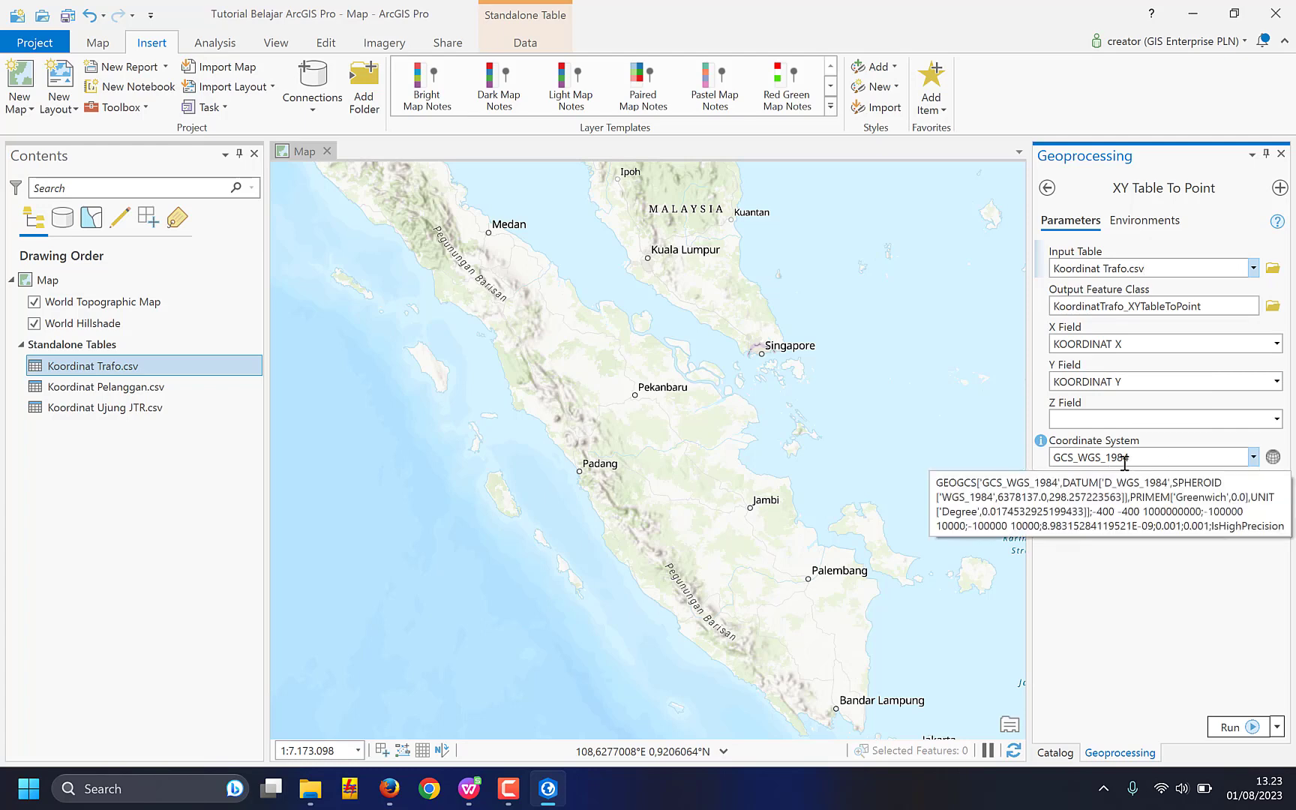
left_click(1247, 729)
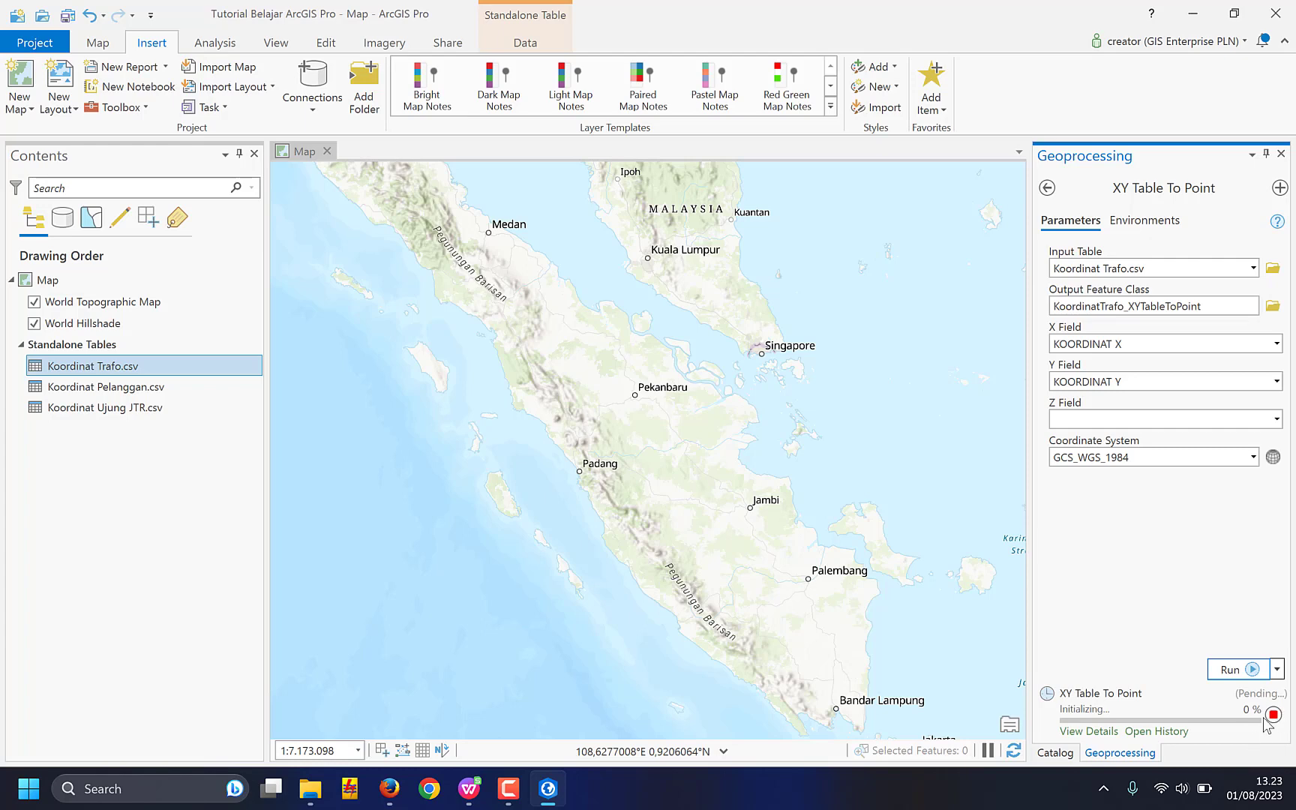
mouse_move(1265, 722)
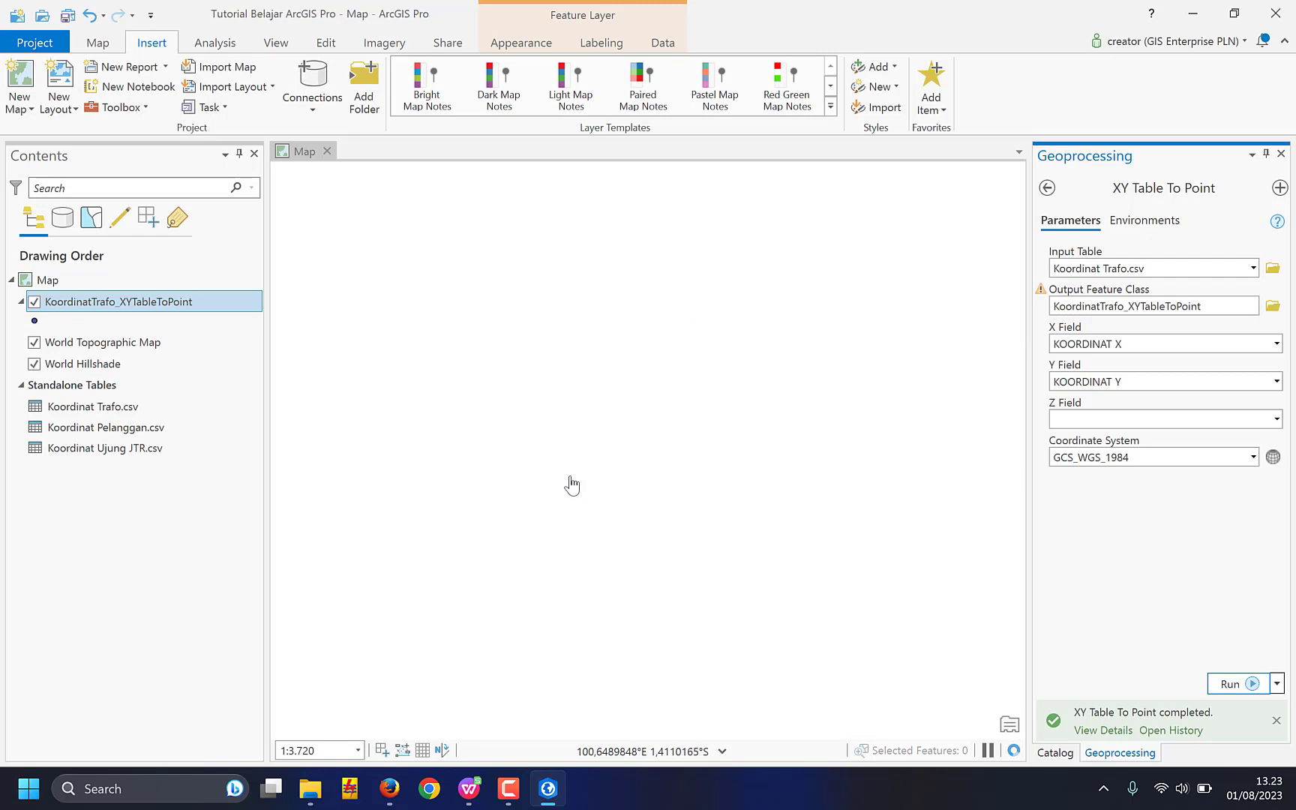
Locate the transformer points on the map and inspect the attributes of the northern one.
scroll(572, 485, "down", 4)
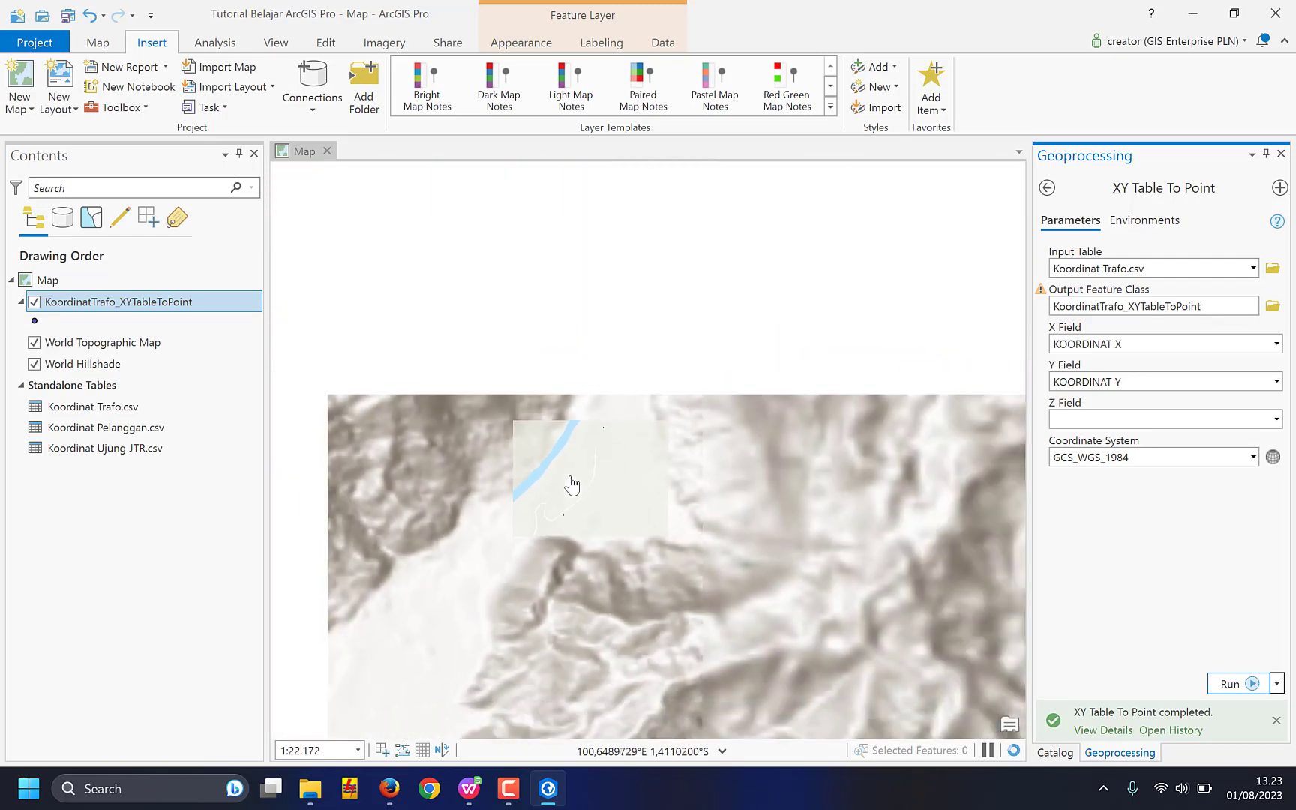
scroll(571, 485, "down", 3)
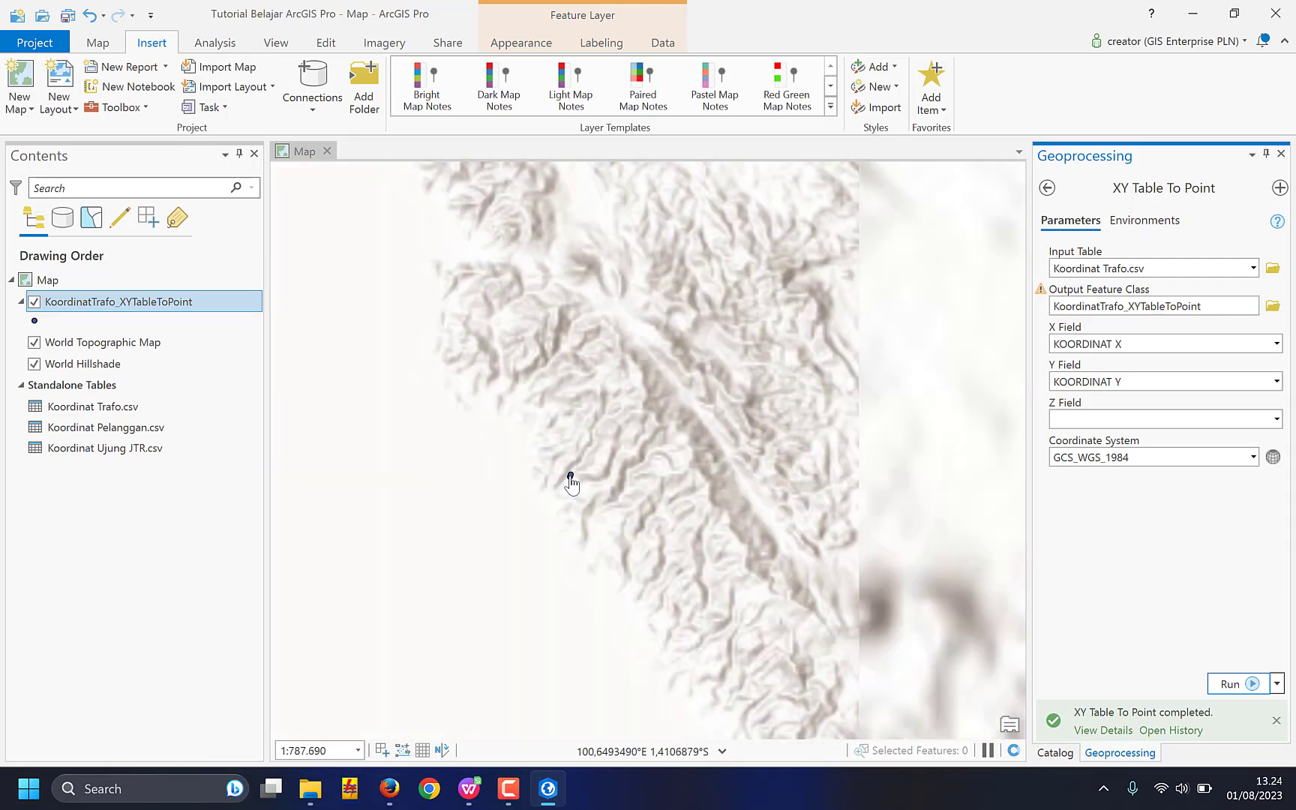
scroll(572, 485, "down", 1)
scroll(568, 484, "up", 5)
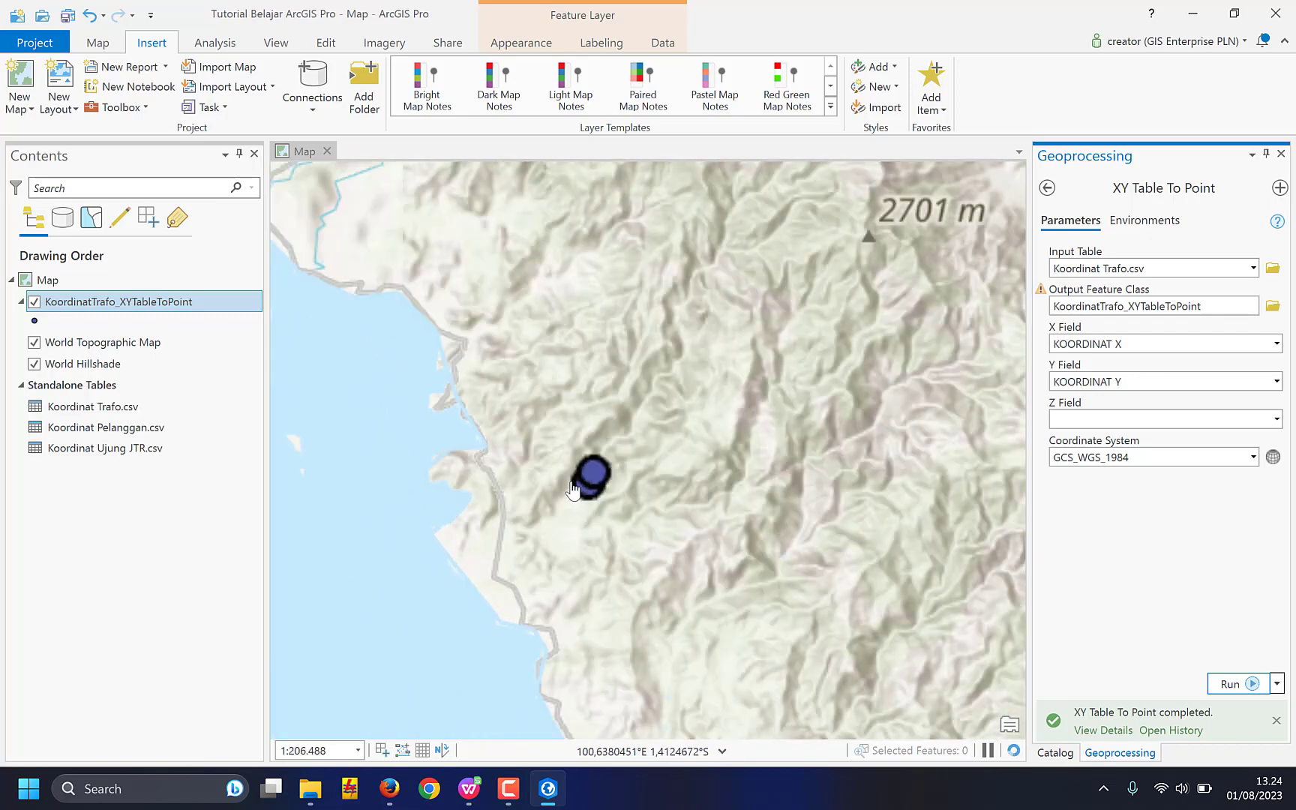
scroll(604, 497, "up", 2)
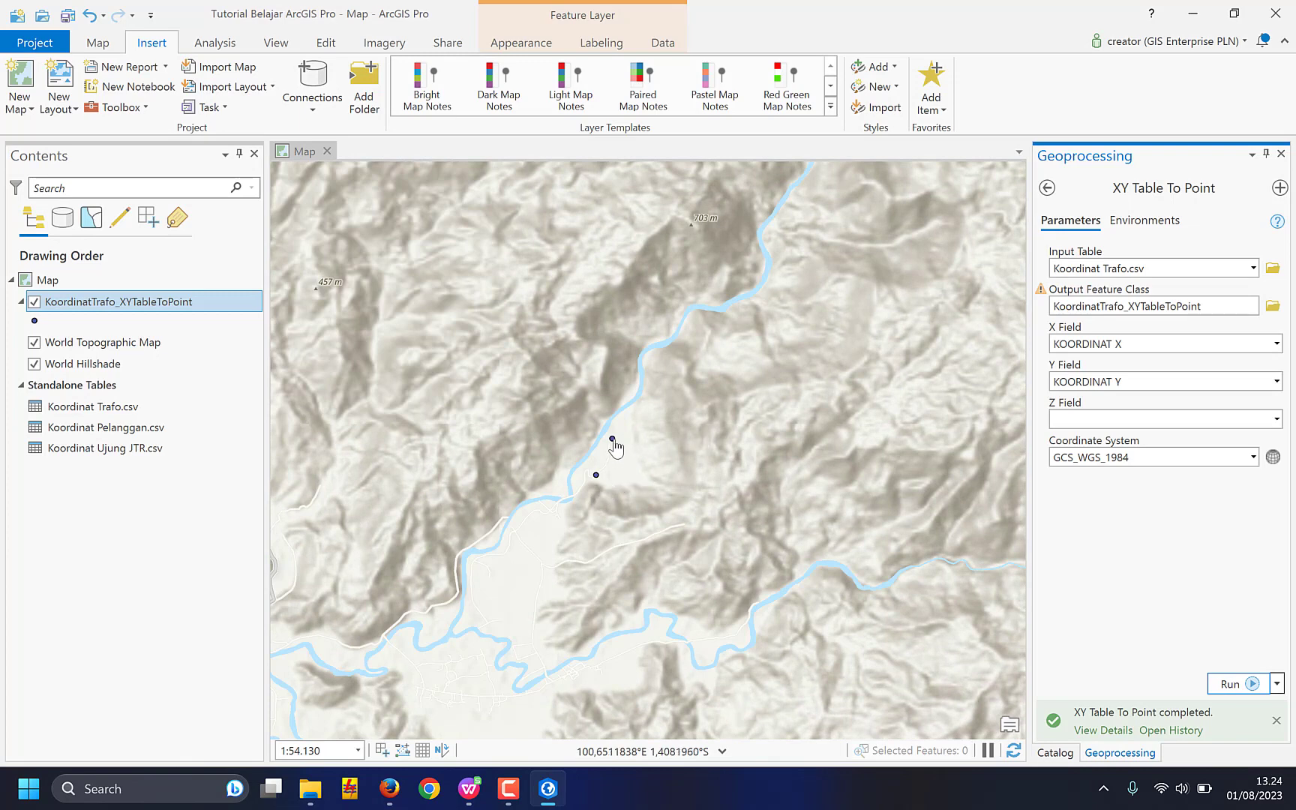
left_click(612, 441)
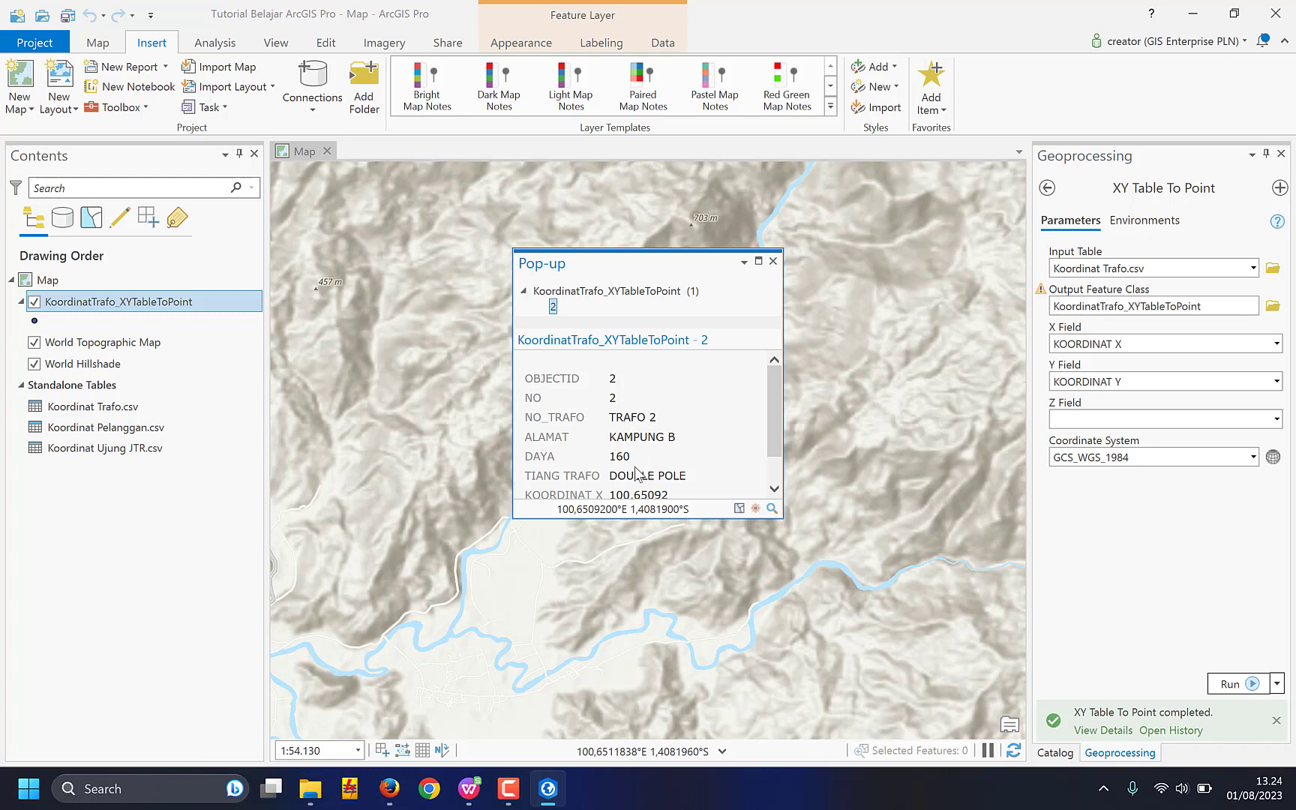
Read the remaining attributes of the northern transformer point, inspect those of the southern point, and close the pop-ups.
scroll(644, 481, "down", 1)
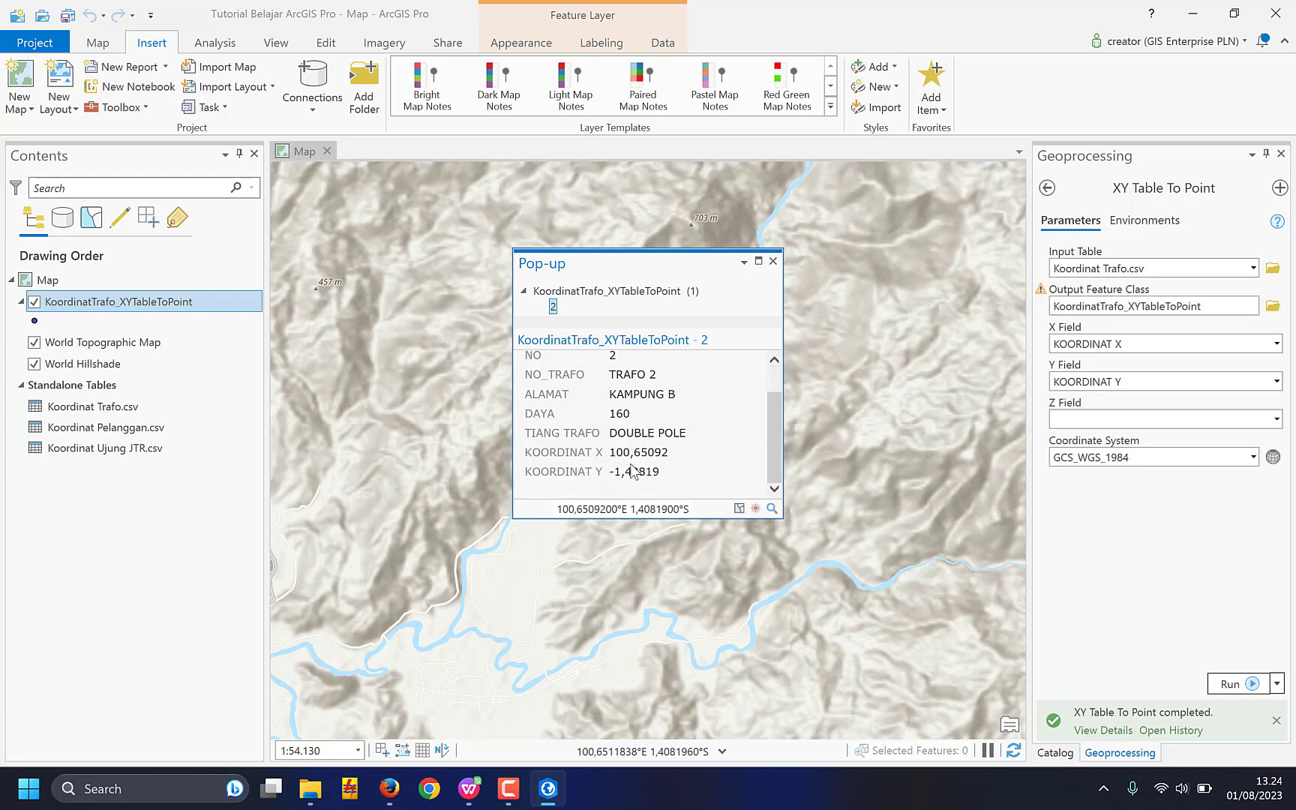
left_click(772, 262)
left_click(597, 477)
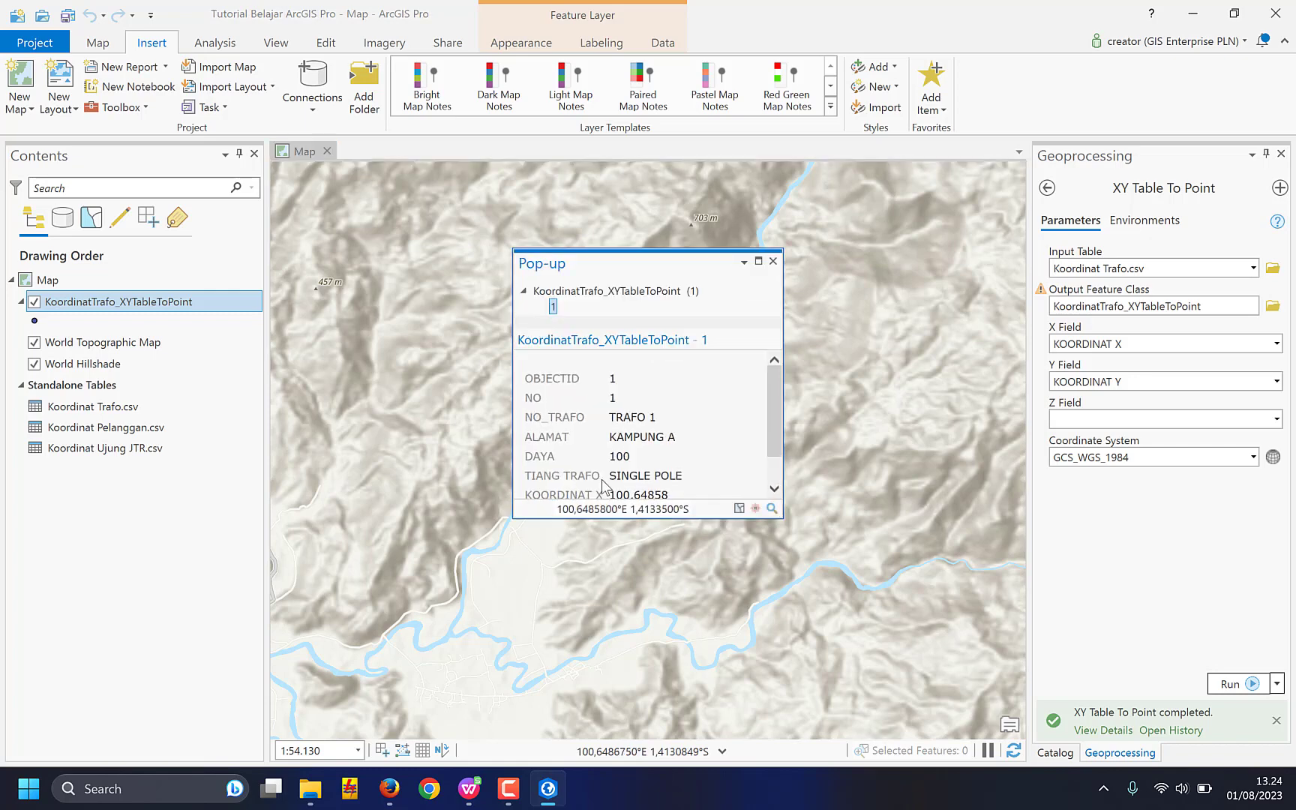
left_click(773, 262)
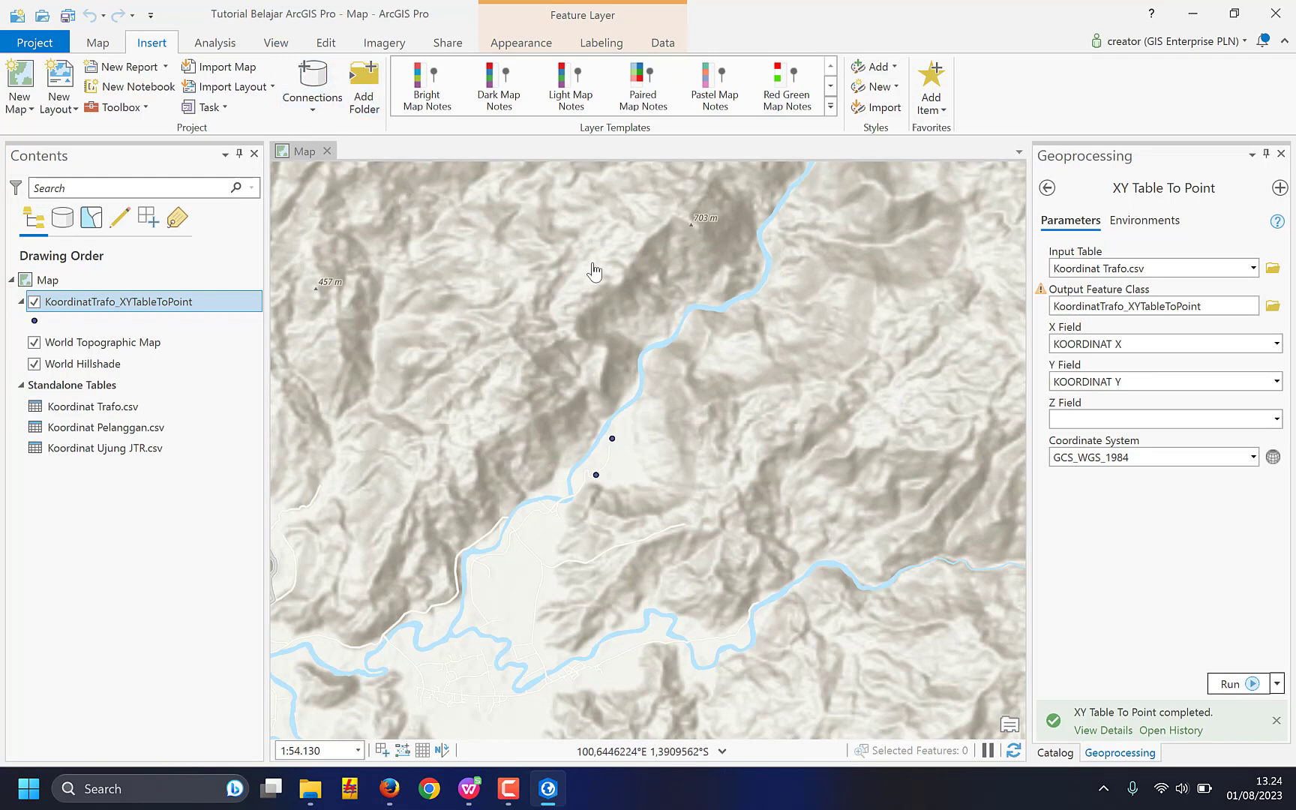
Change the map's basemap to Imagery and check the area around the two transformer points.
left_click(98, 43)
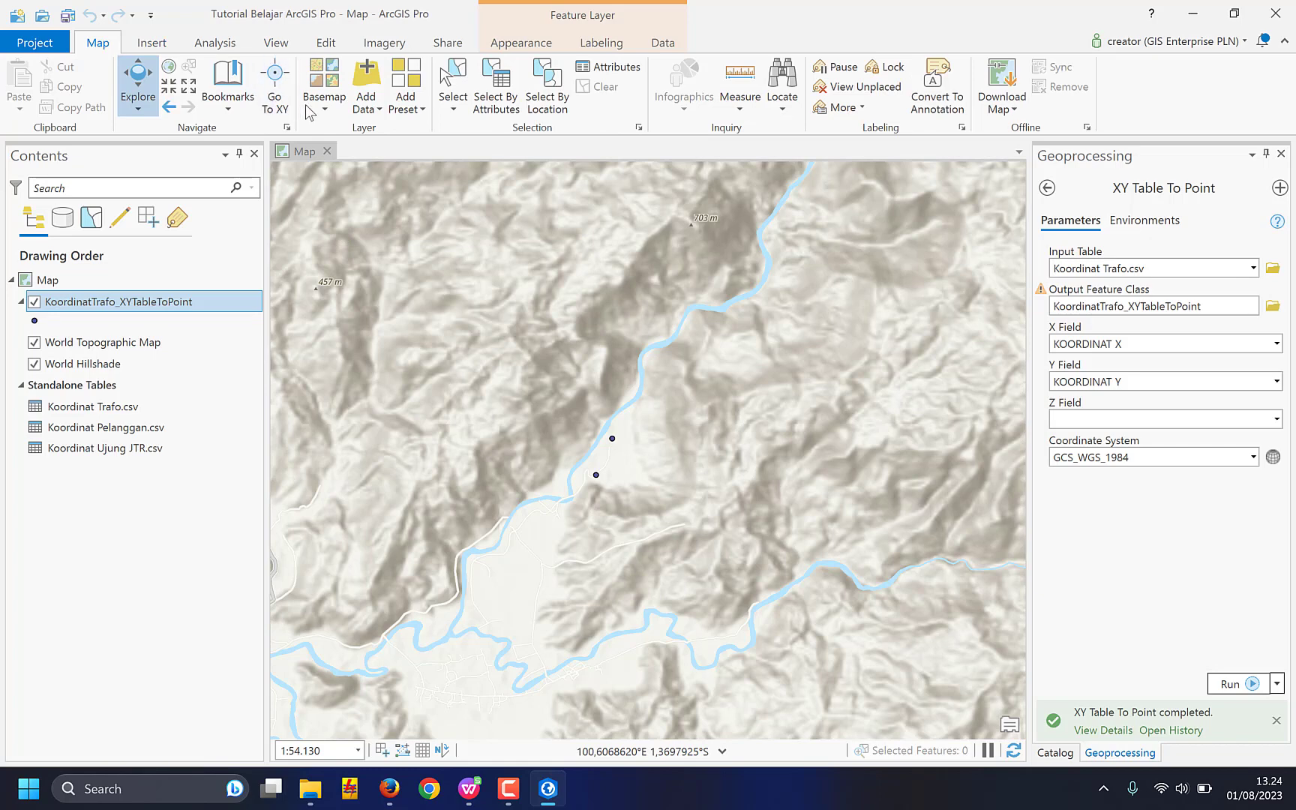
left_click(327, 113)
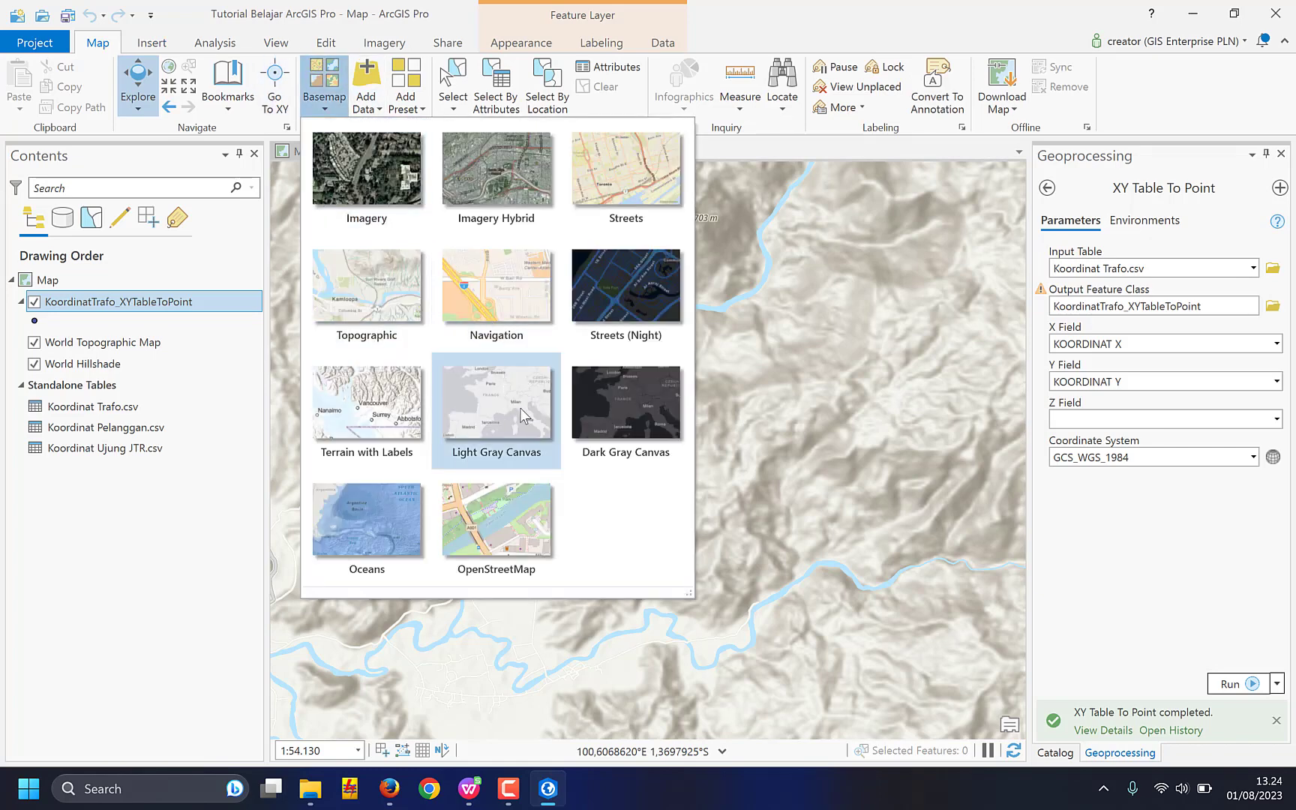
left_click(364, 192)
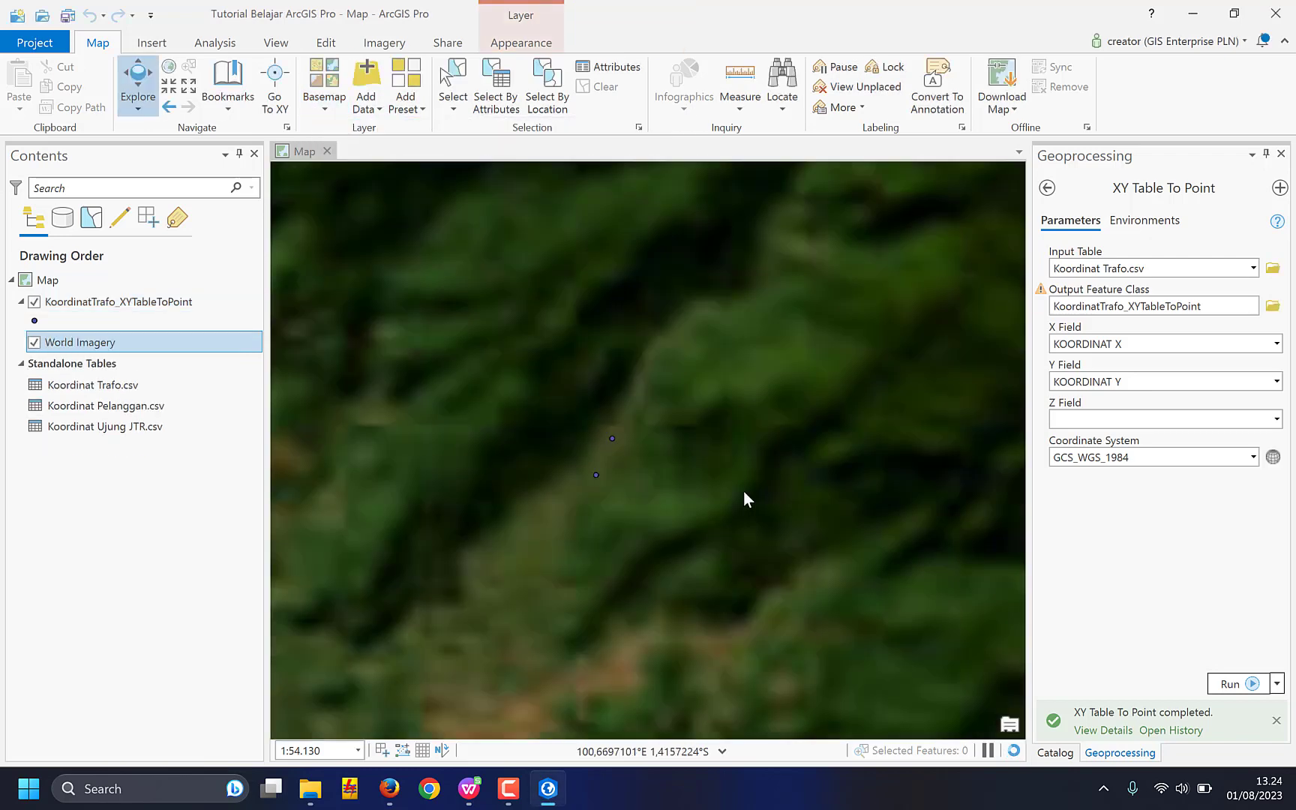
scroll(614, 477, "up", 3)
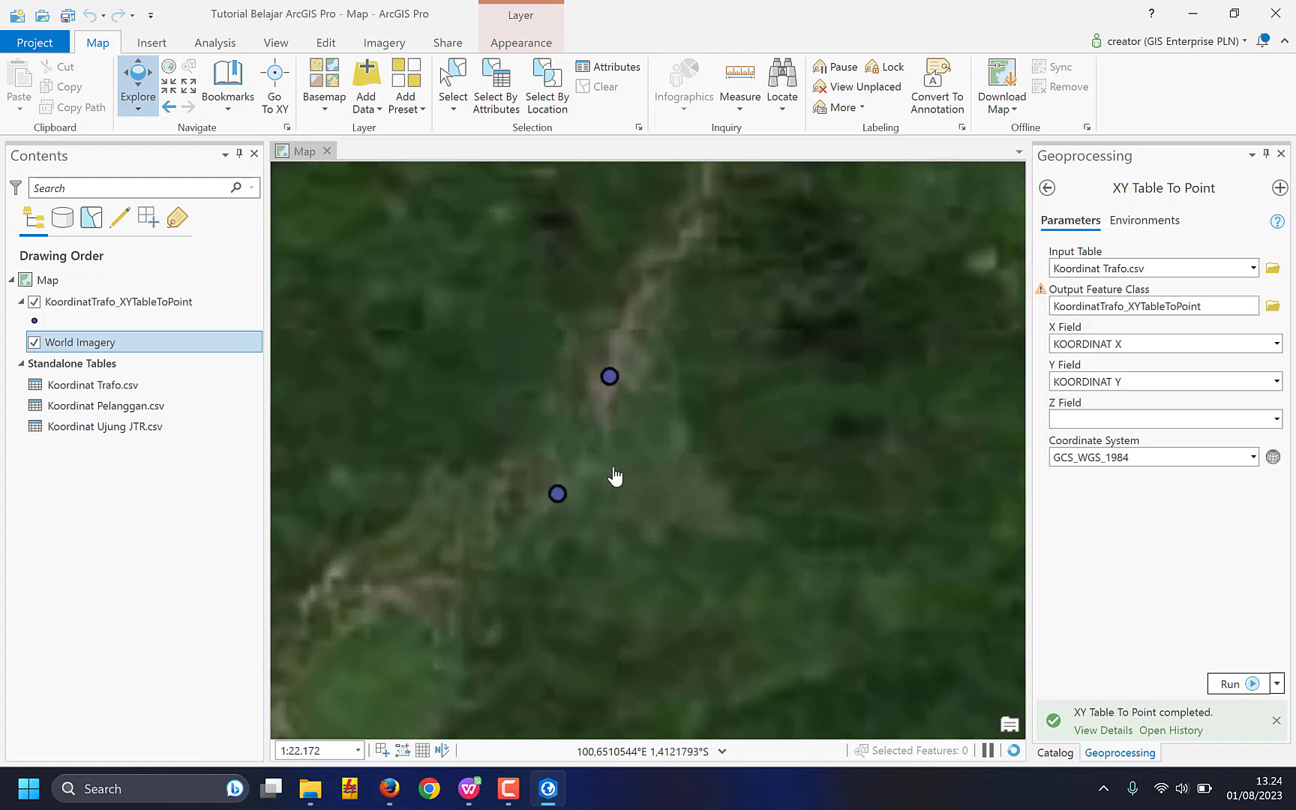
scroll(613, 477, "up", 2)
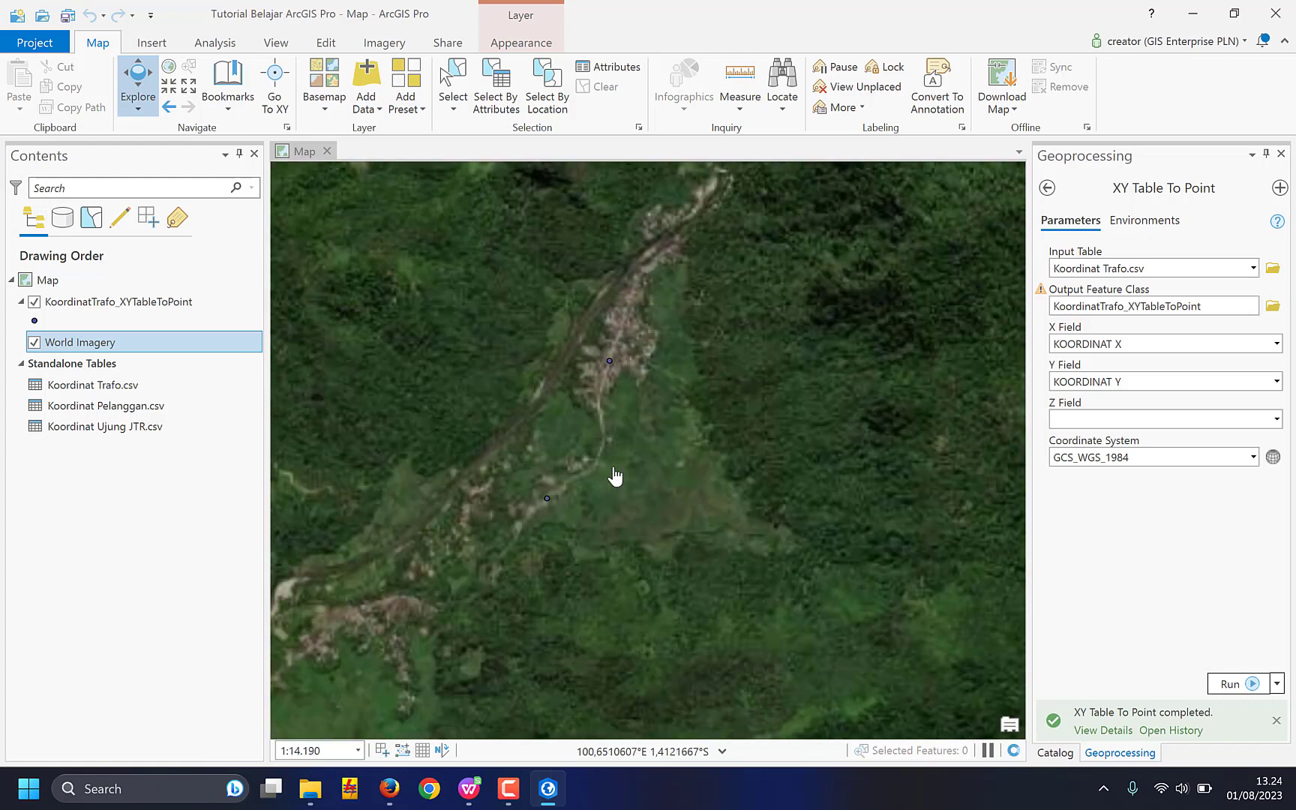
scroll(577, 454, "up", 2)
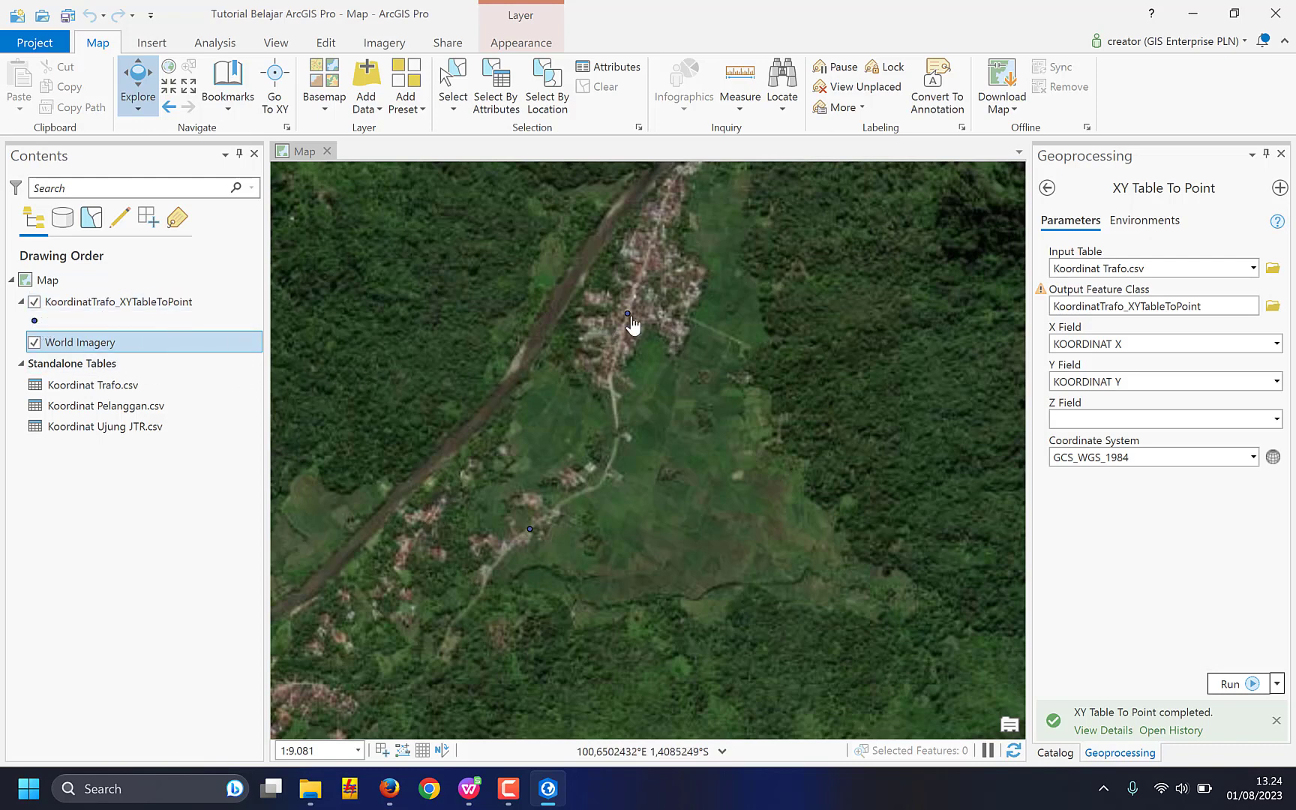
Change the transformer layer's point symbol to Triangle 1 and apply a red color.
left_click(34, 323)
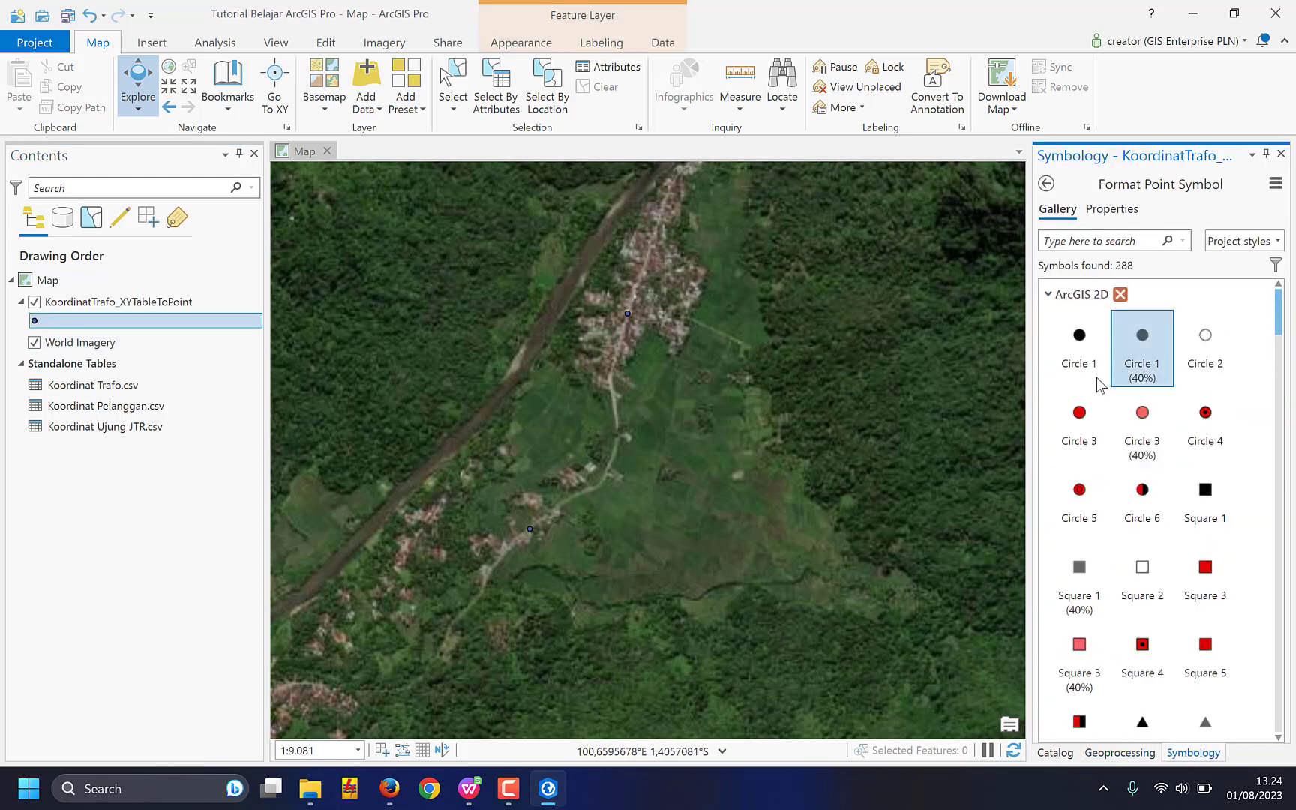
scroll(1148, 544, "down", 2)
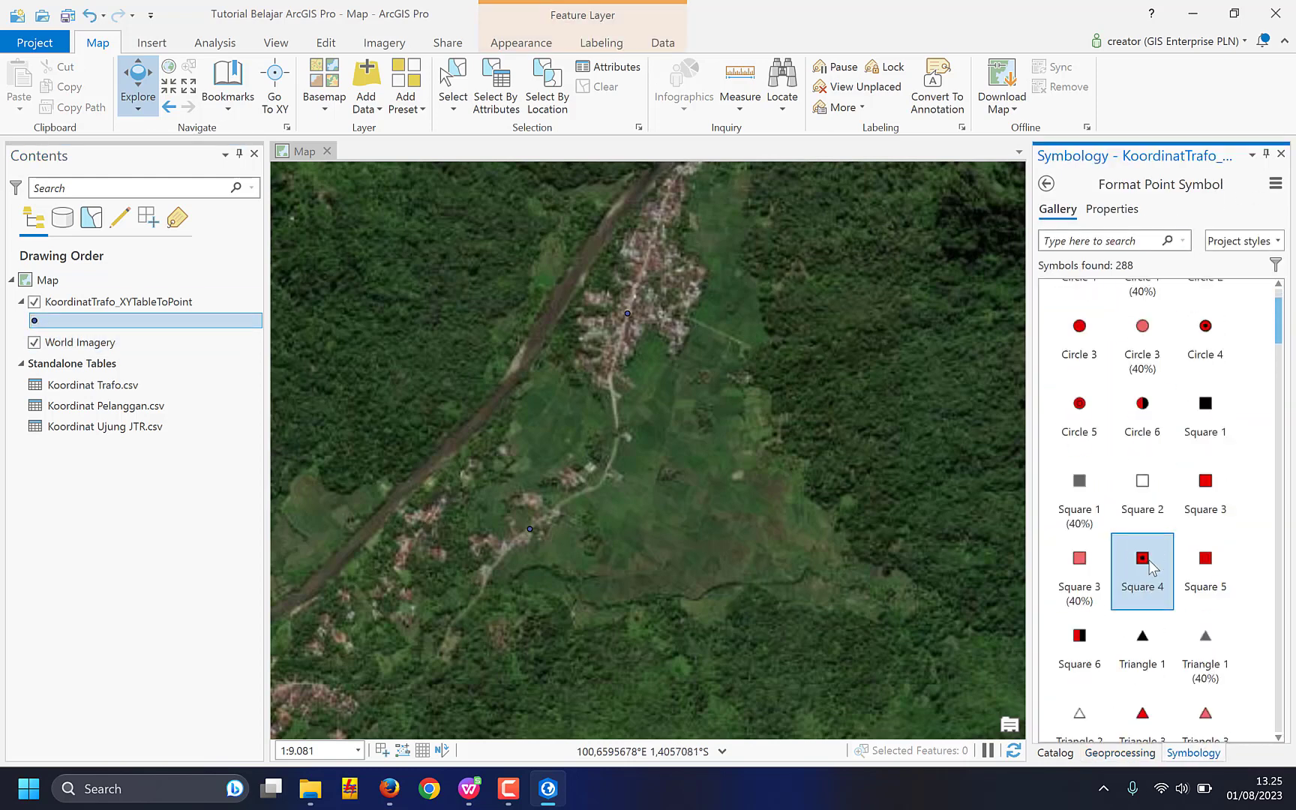
left_click(1145, 644)
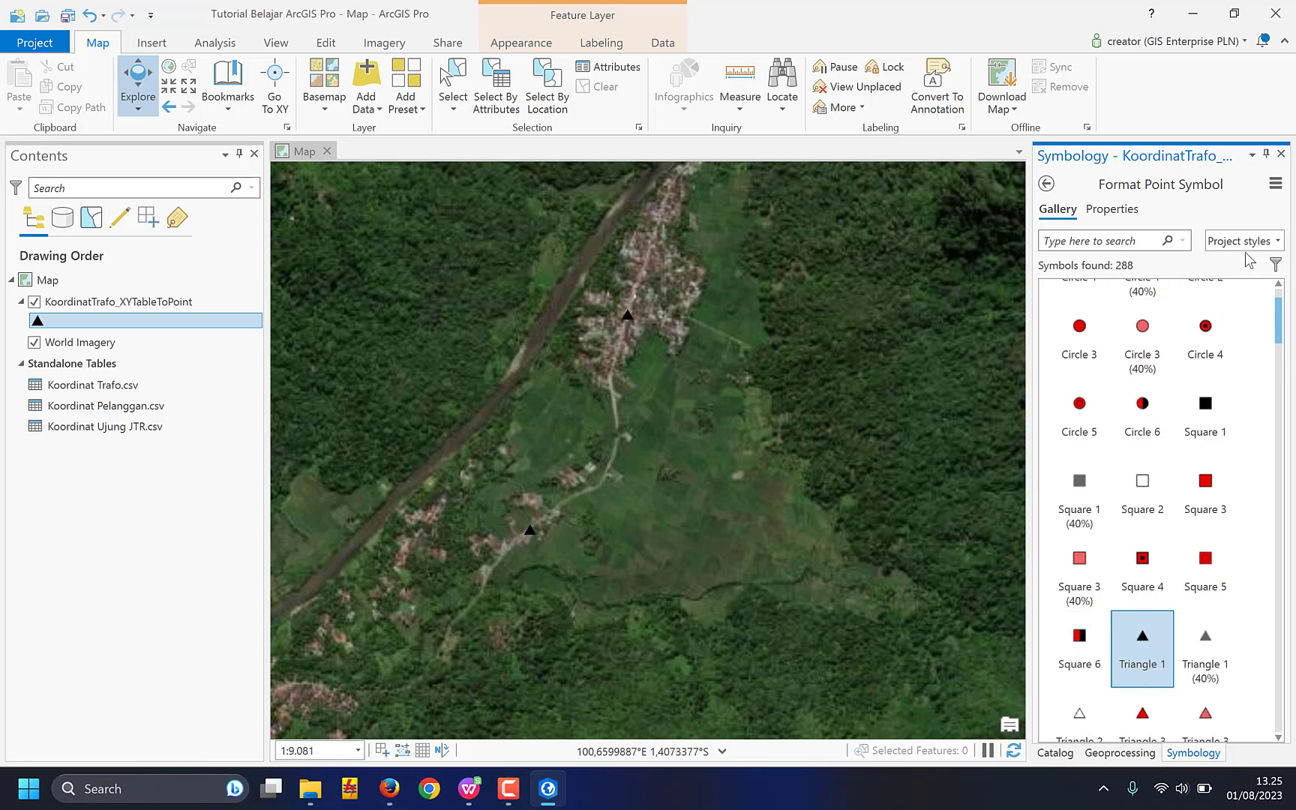
left_click(1111, 210)
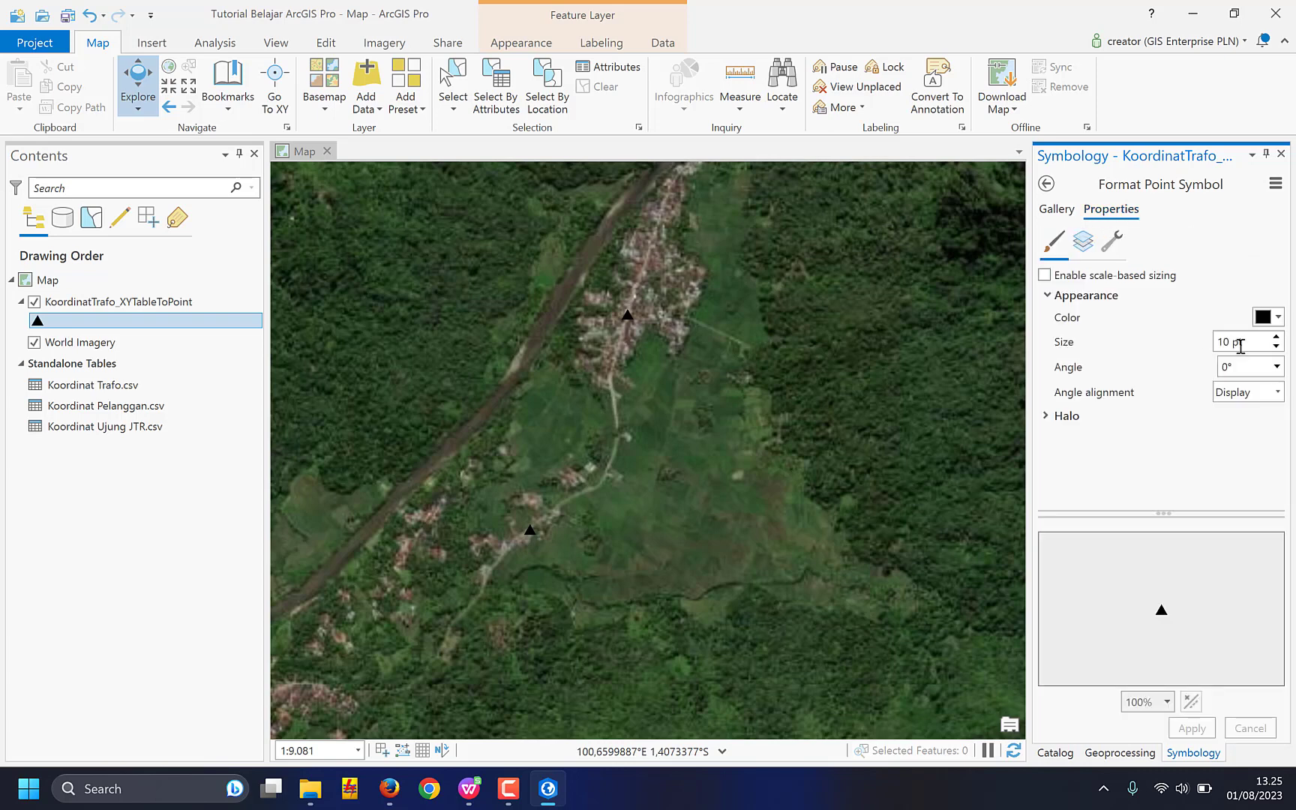
left_click(1278, 318)
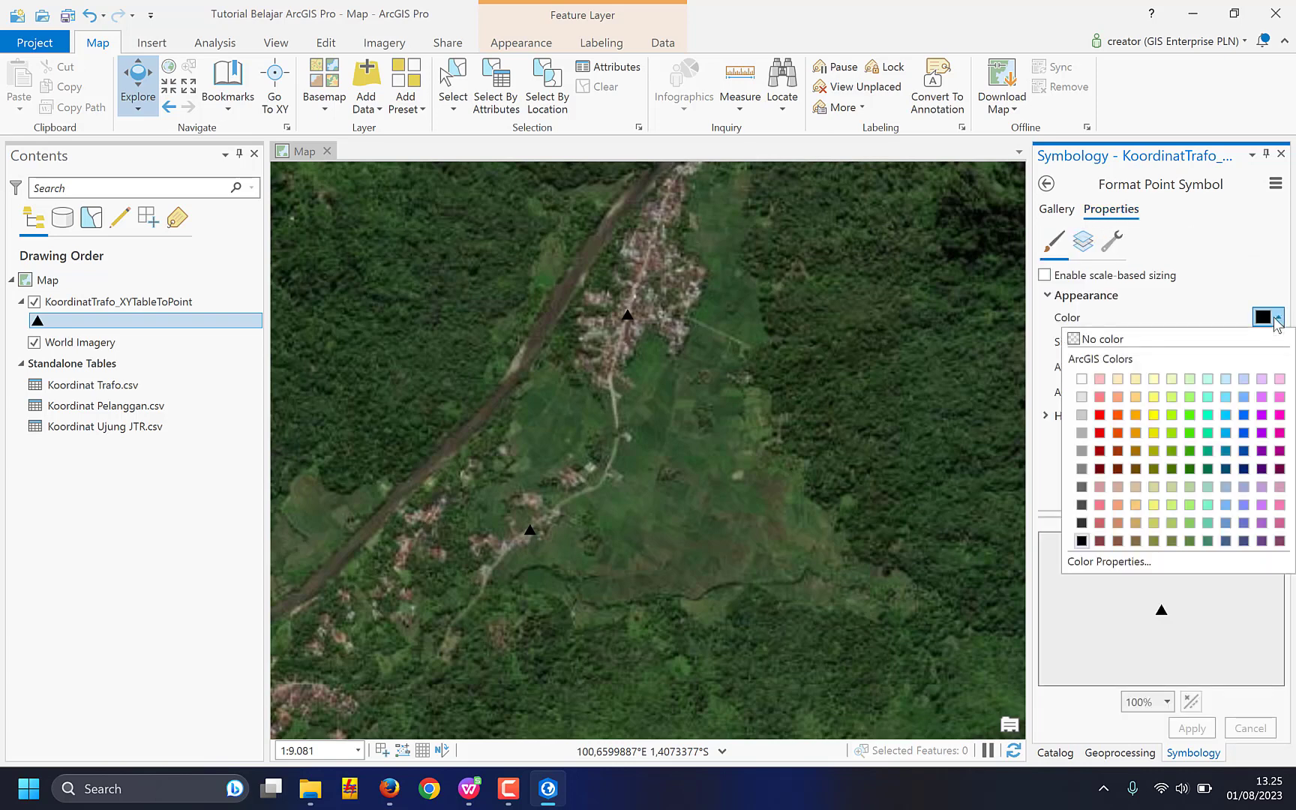
left_click(1100, 415)
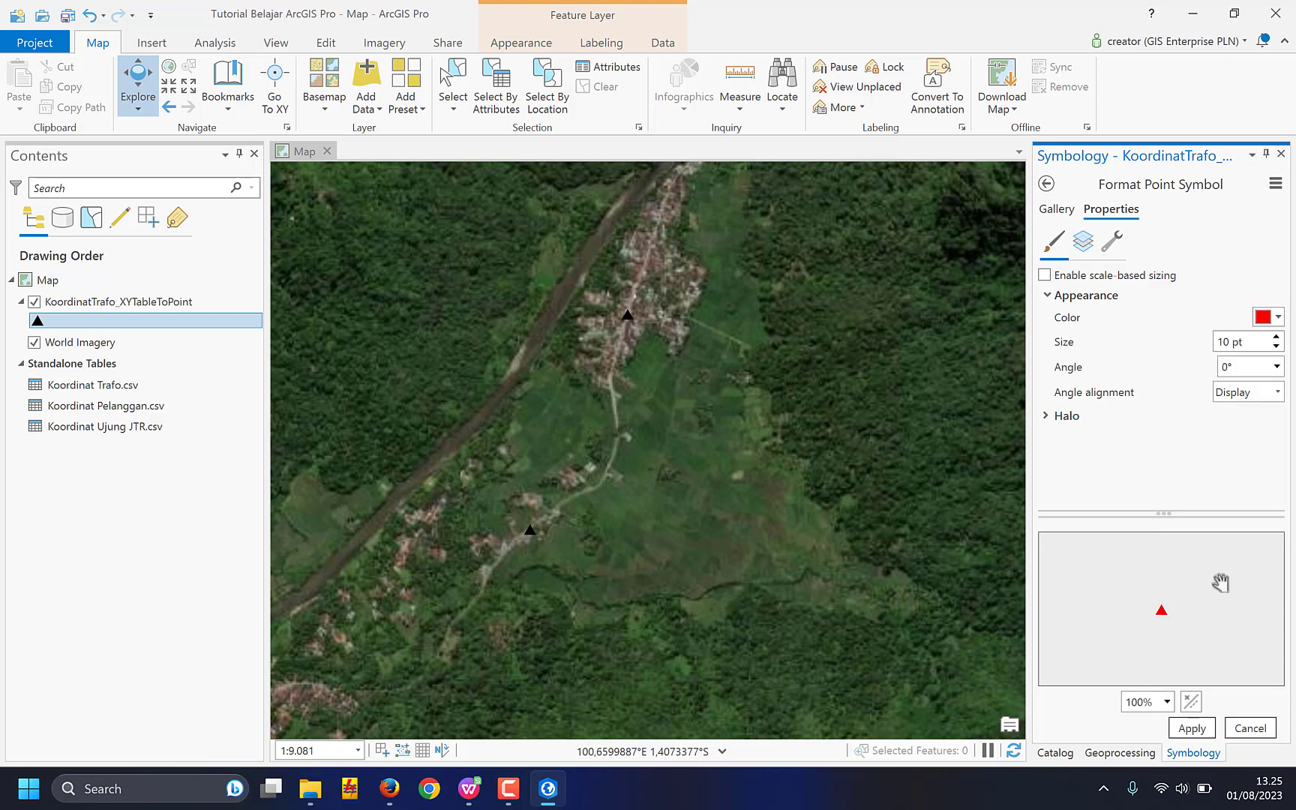
left_click(1191, 727)
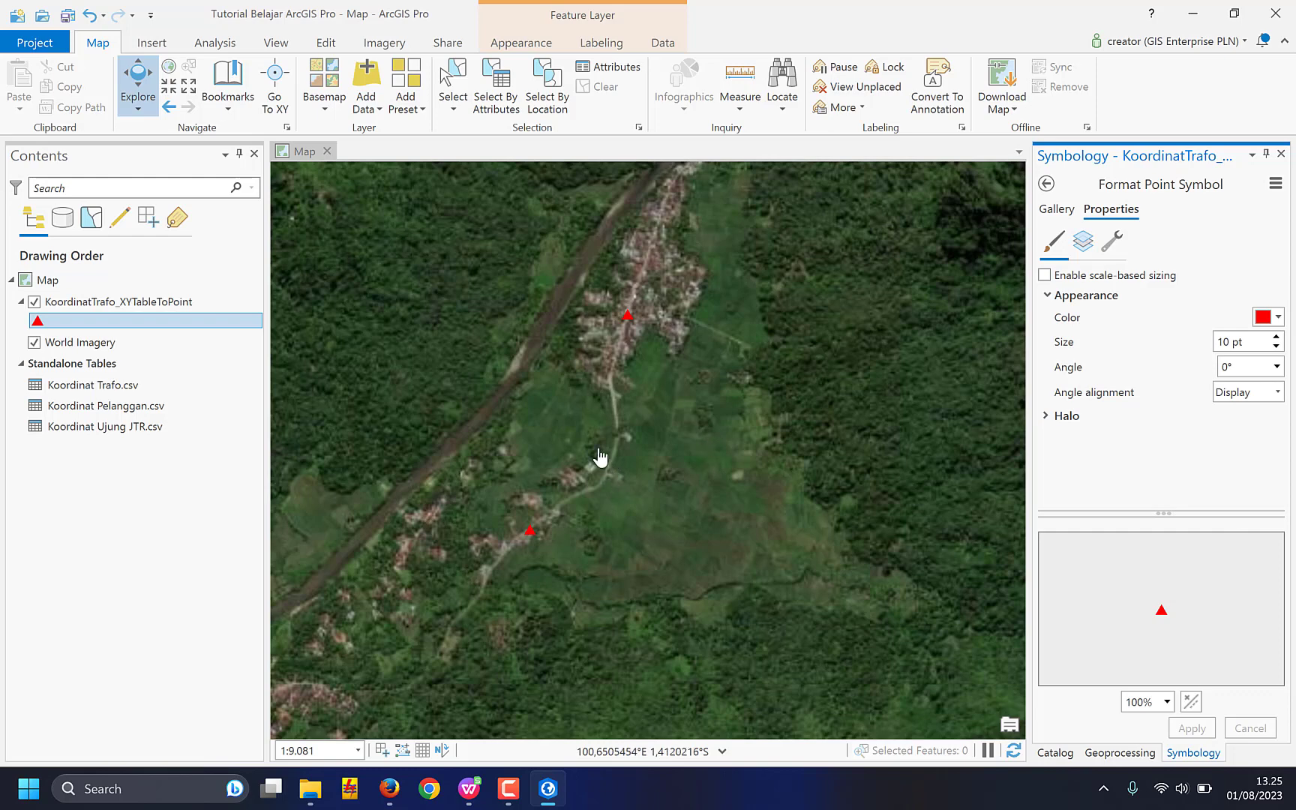
Examine where the two transformer points lie relative to the road and houses on the satellite imagery.
scroll(546, 551, "up", 3)
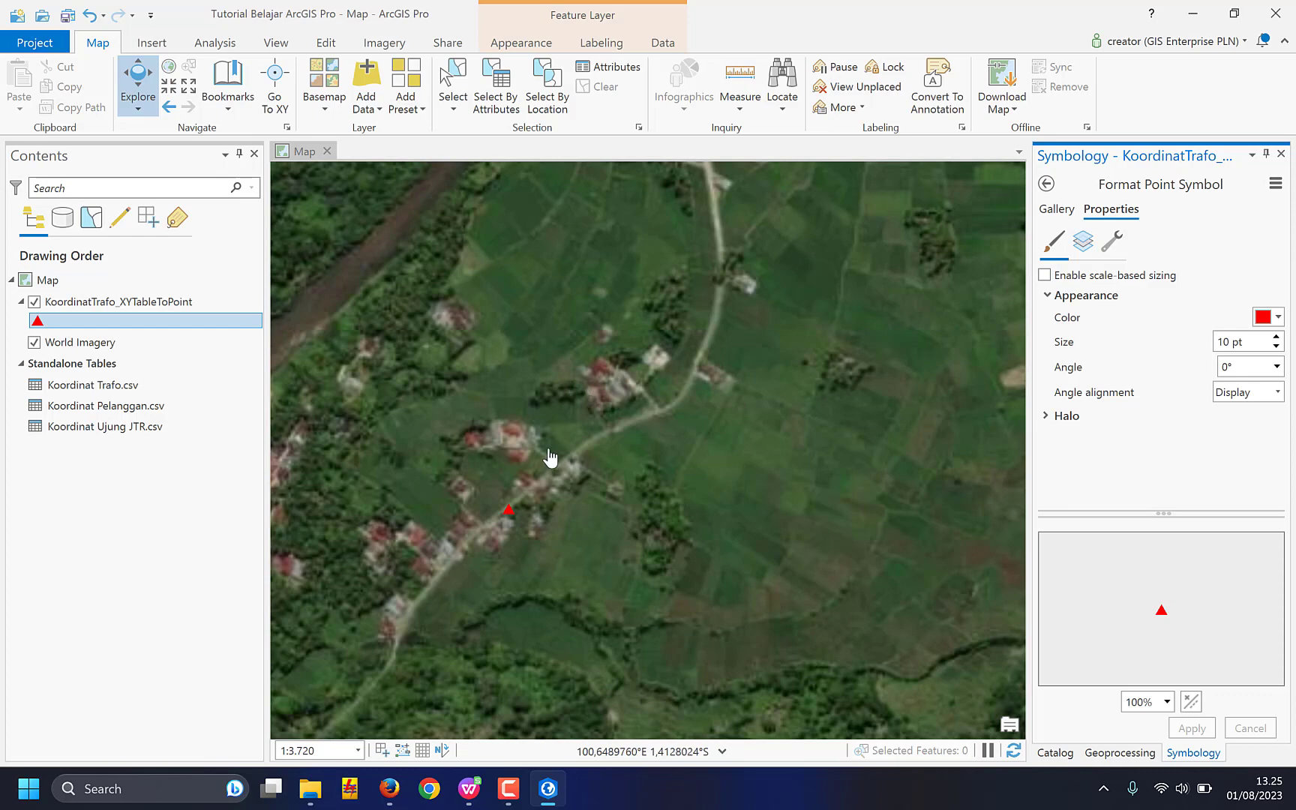
left_click_drag(621, 388, 568, 594)
scroll(672, 411, "down", 1)
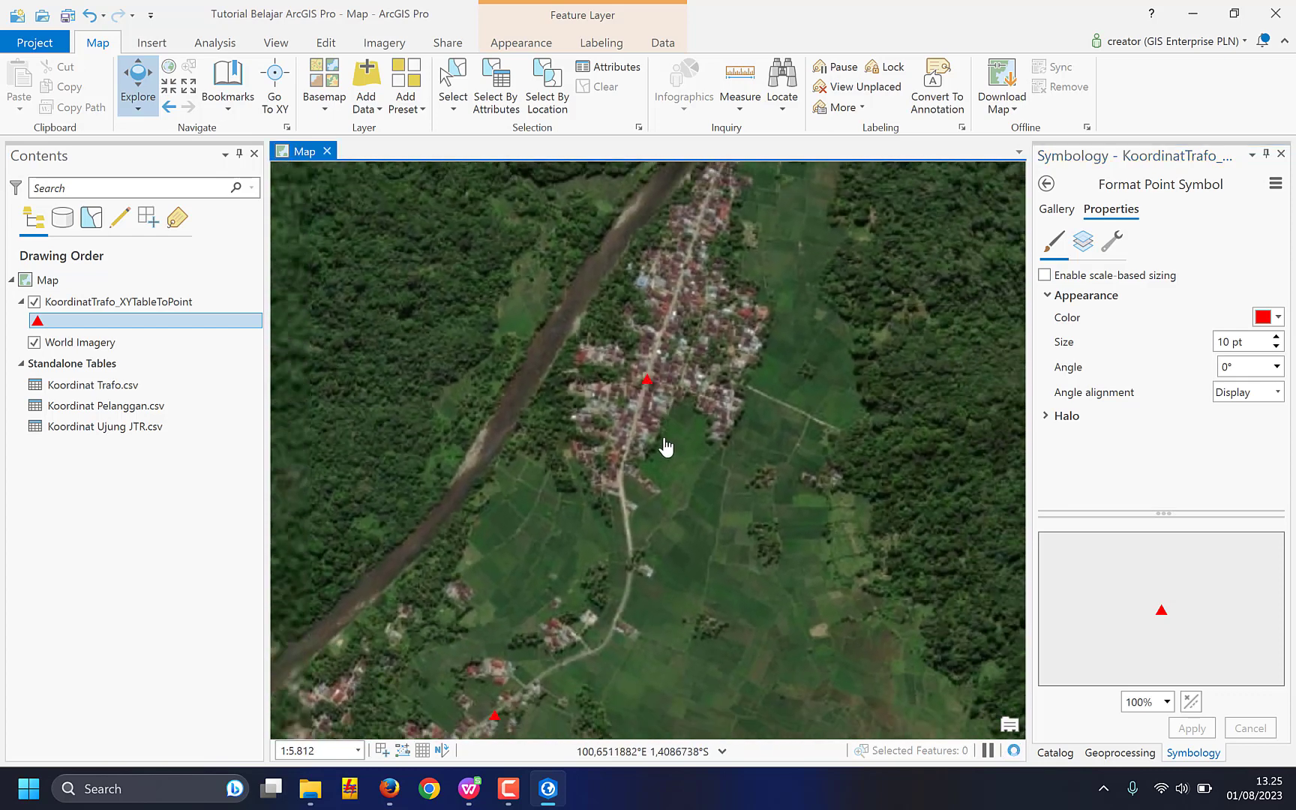
scroll(657, 388, "up", 3)
scroll(664, 398, "down", 5)
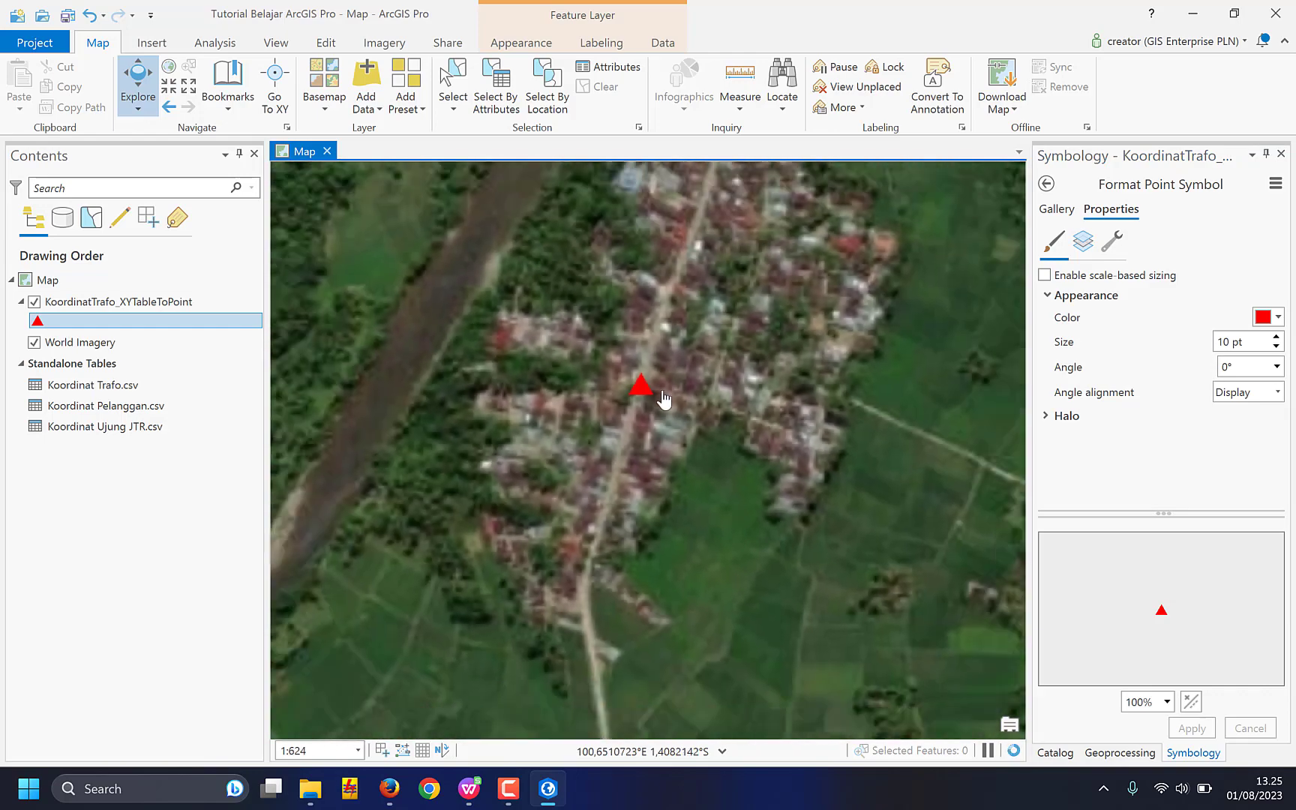
left_click_drag(642, 501, 649, 484)
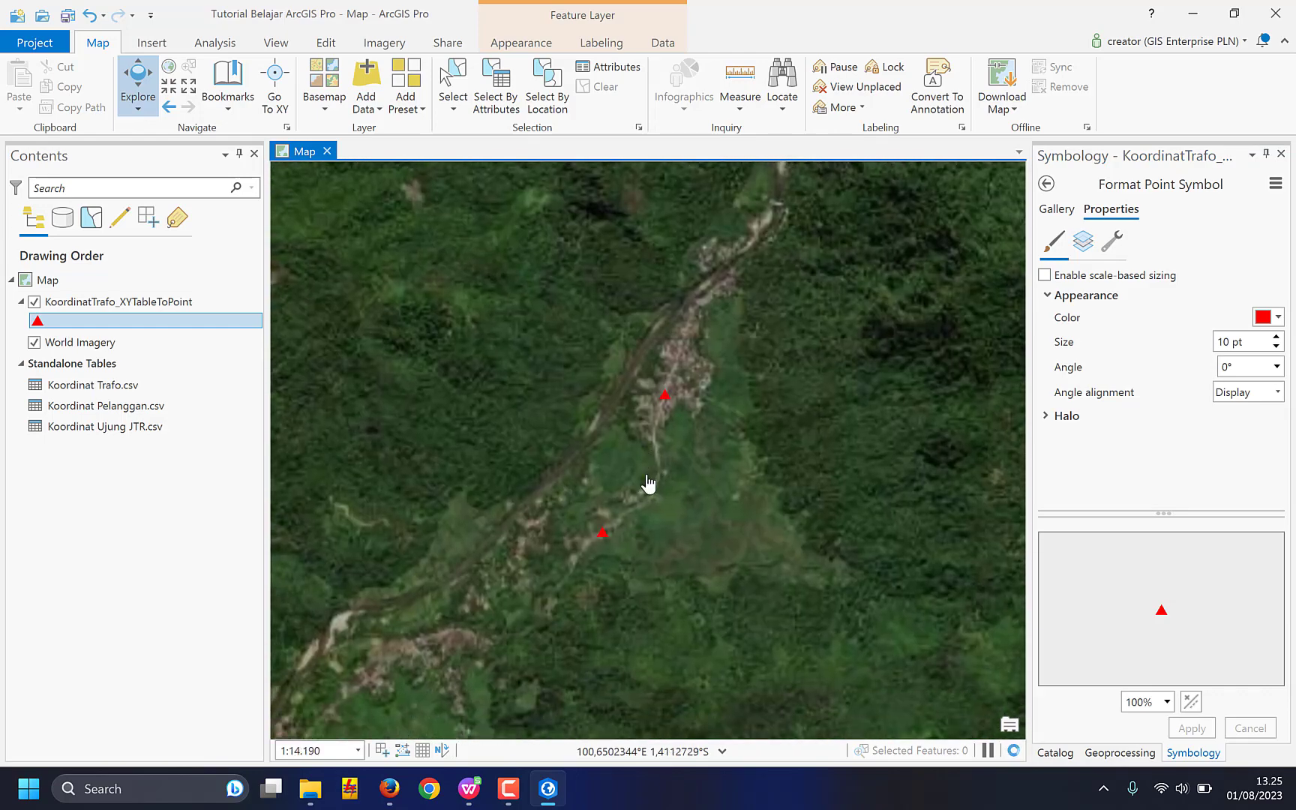
scroll(648, 480, "up", 1)
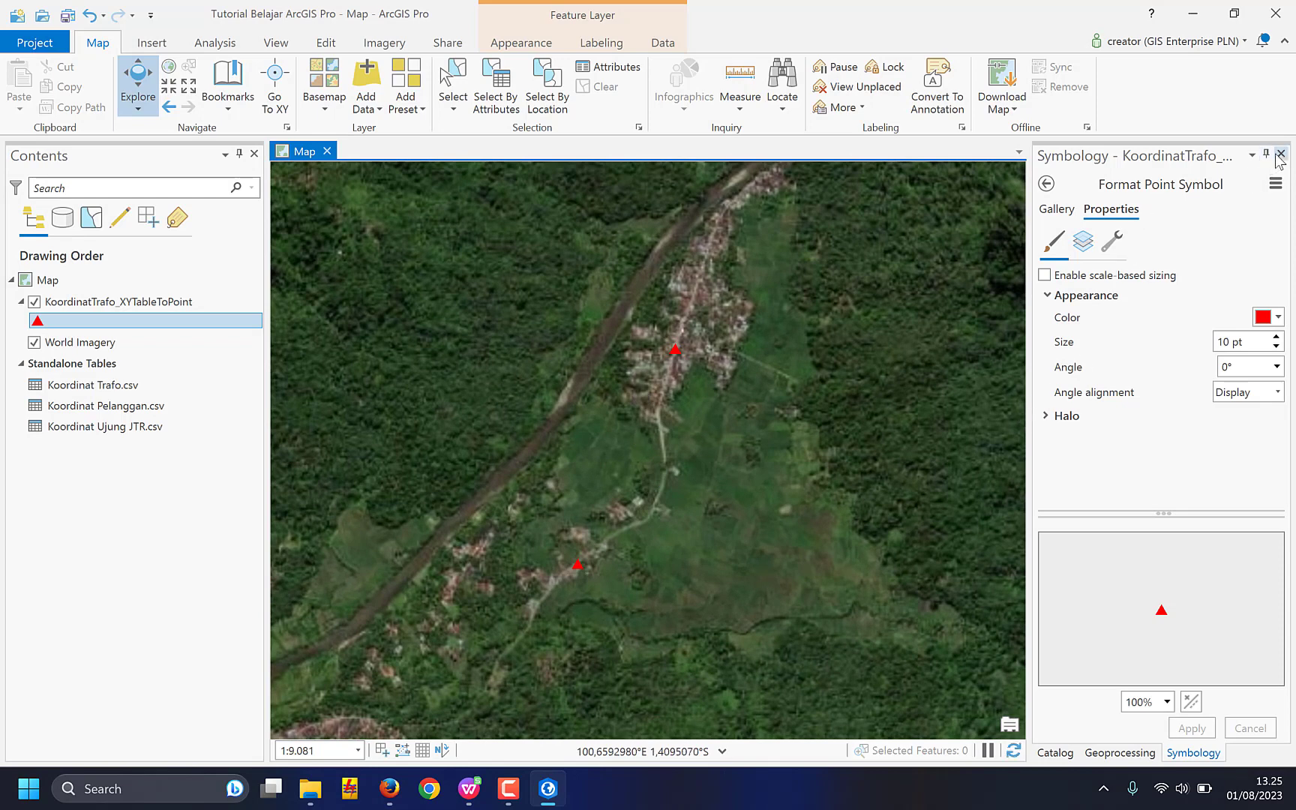
Set the transformer symbol's size to 11 pt, apply it, and close the Symbology and Geoprocessing panes.
left_click(1276, 337)
left_click(1197, 728)
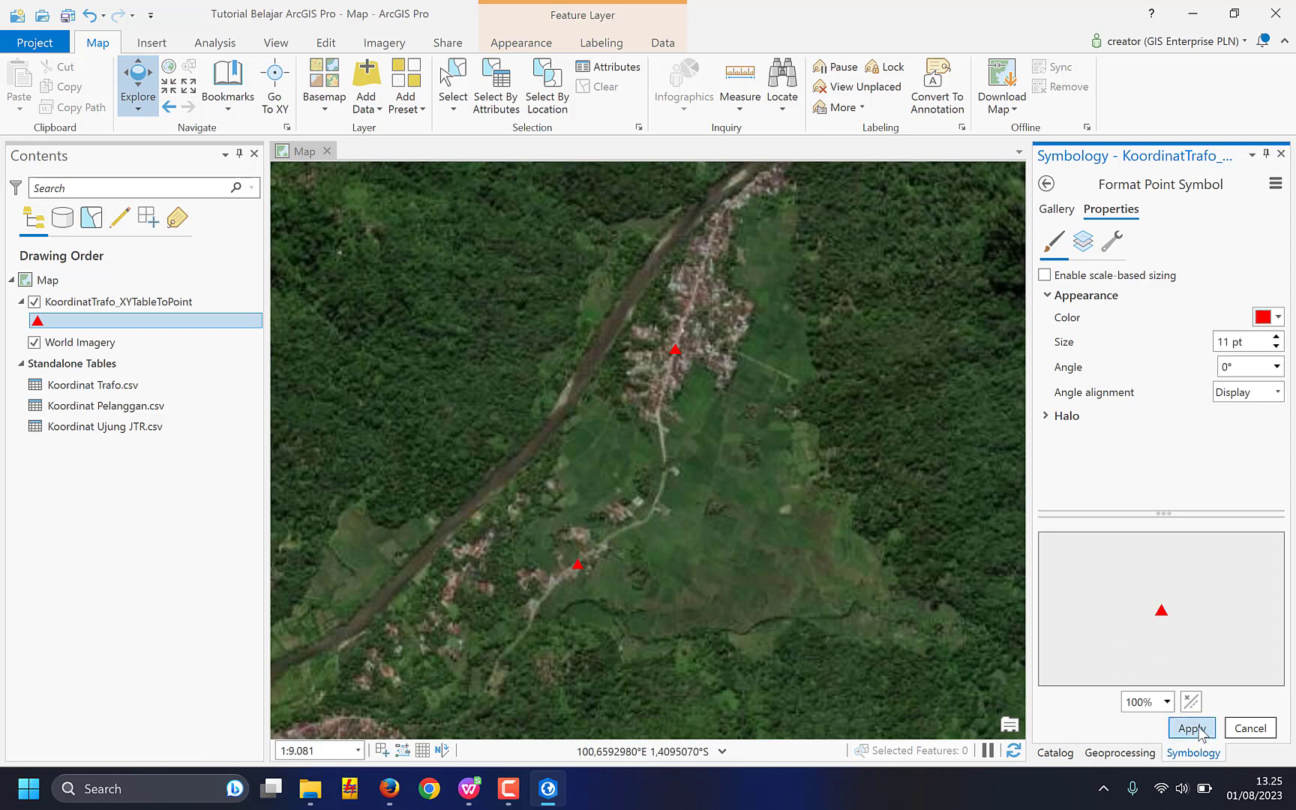
left_click(1281, 153)
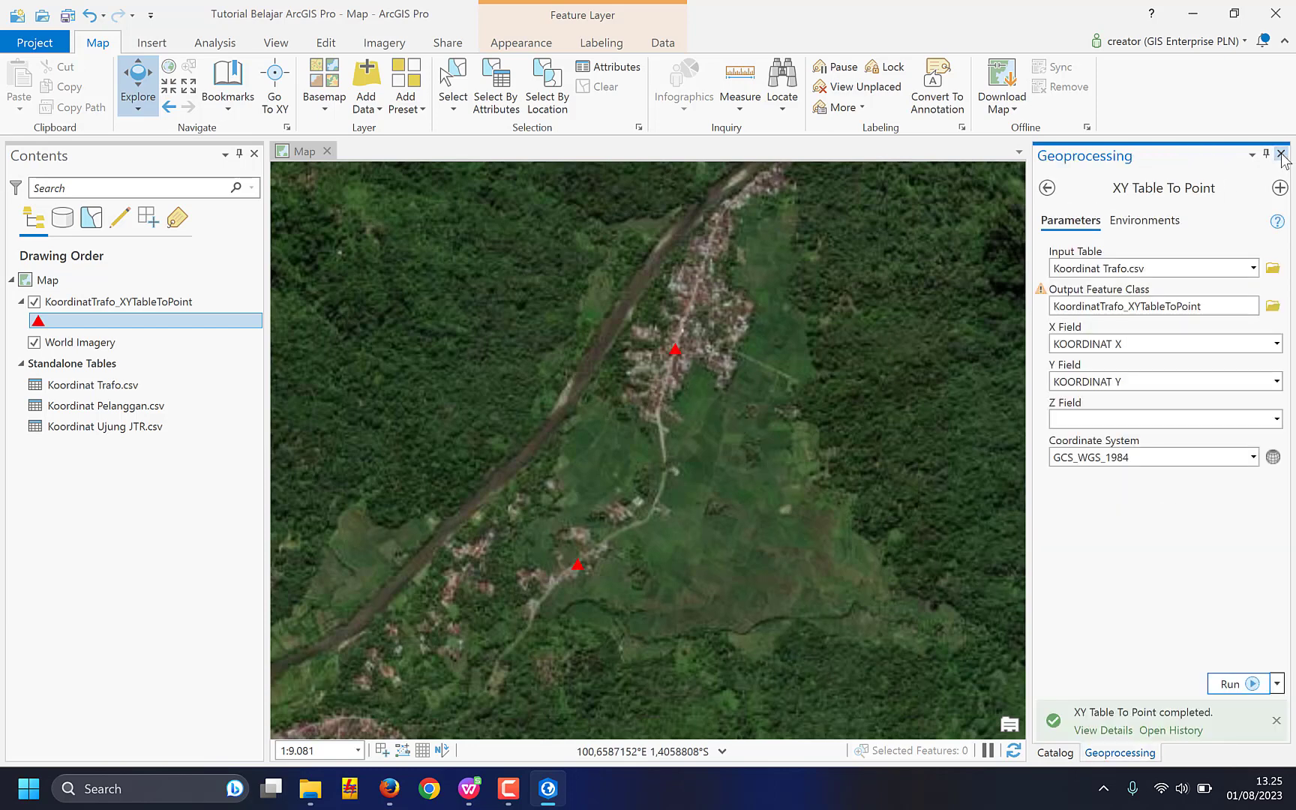
left_click(1281, 154)
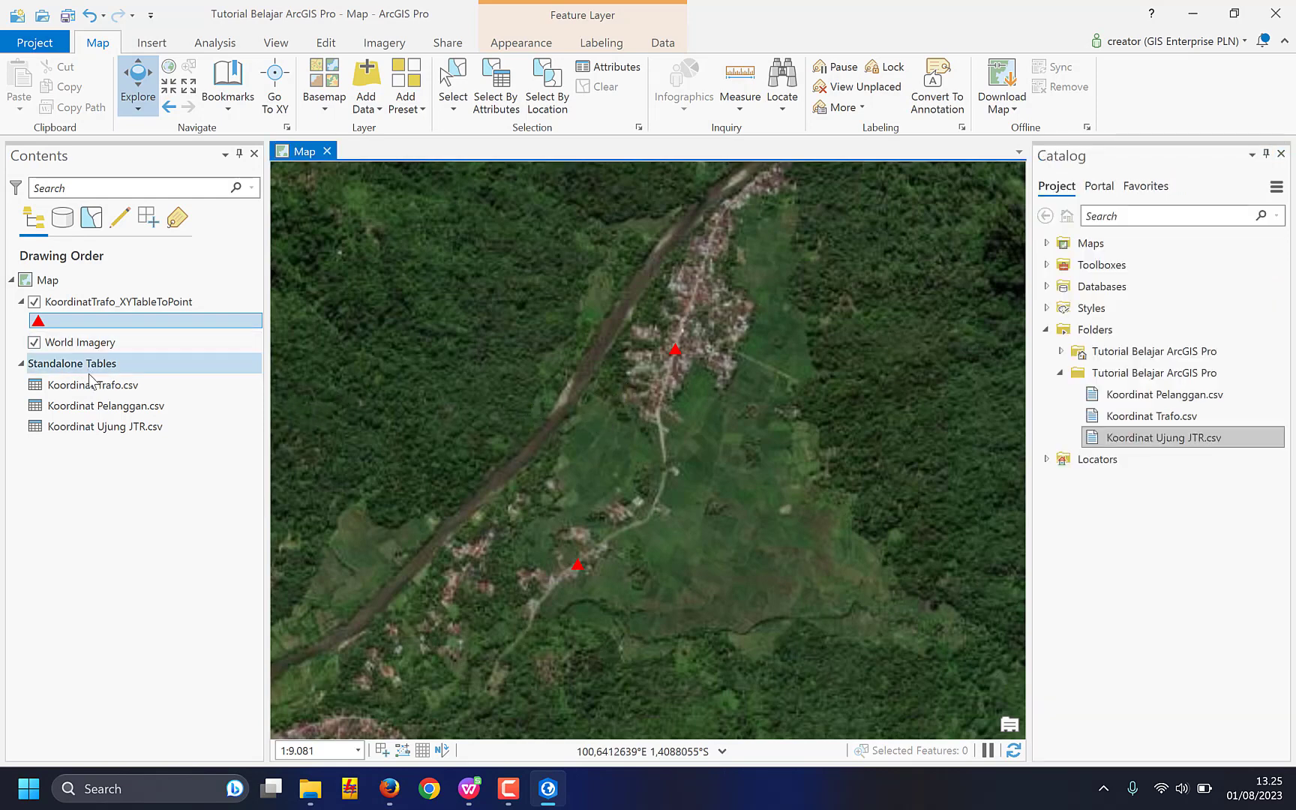
Display Koordinat Pelanggan.csv as points, using KOORDINAT X and KOORDINAT Y as X and Y fields and GCS_WGS_1984.
right_click(100, 414)
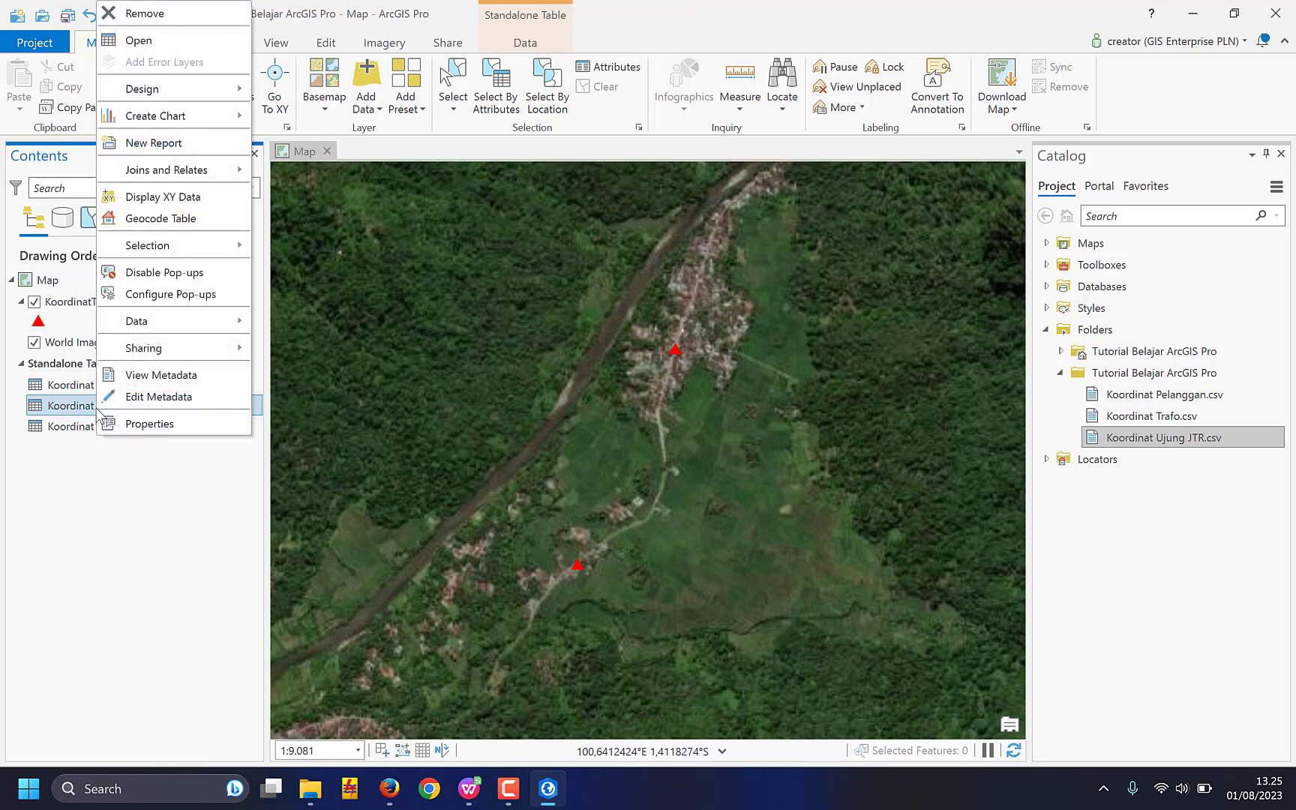
left_click(199, 198)
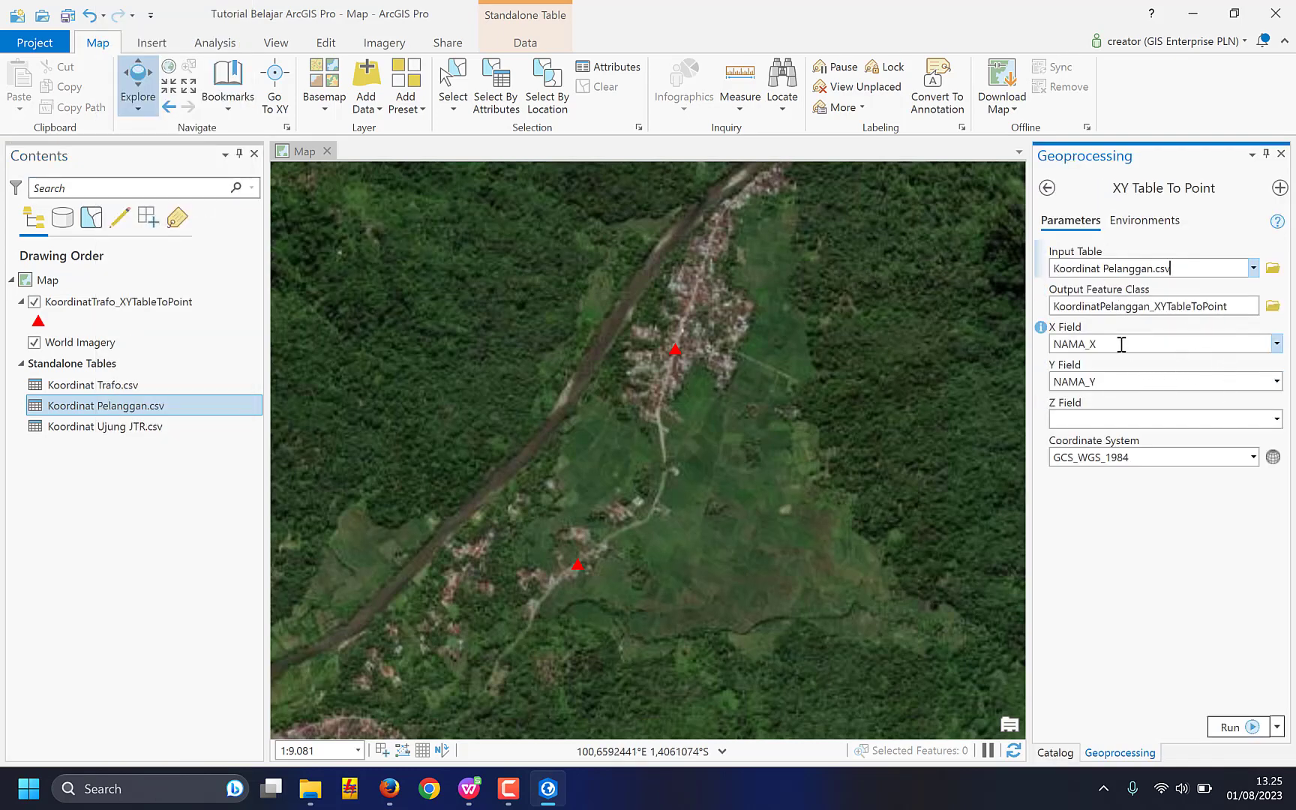
left_click(1274, 350)
left_click(1155, 422)
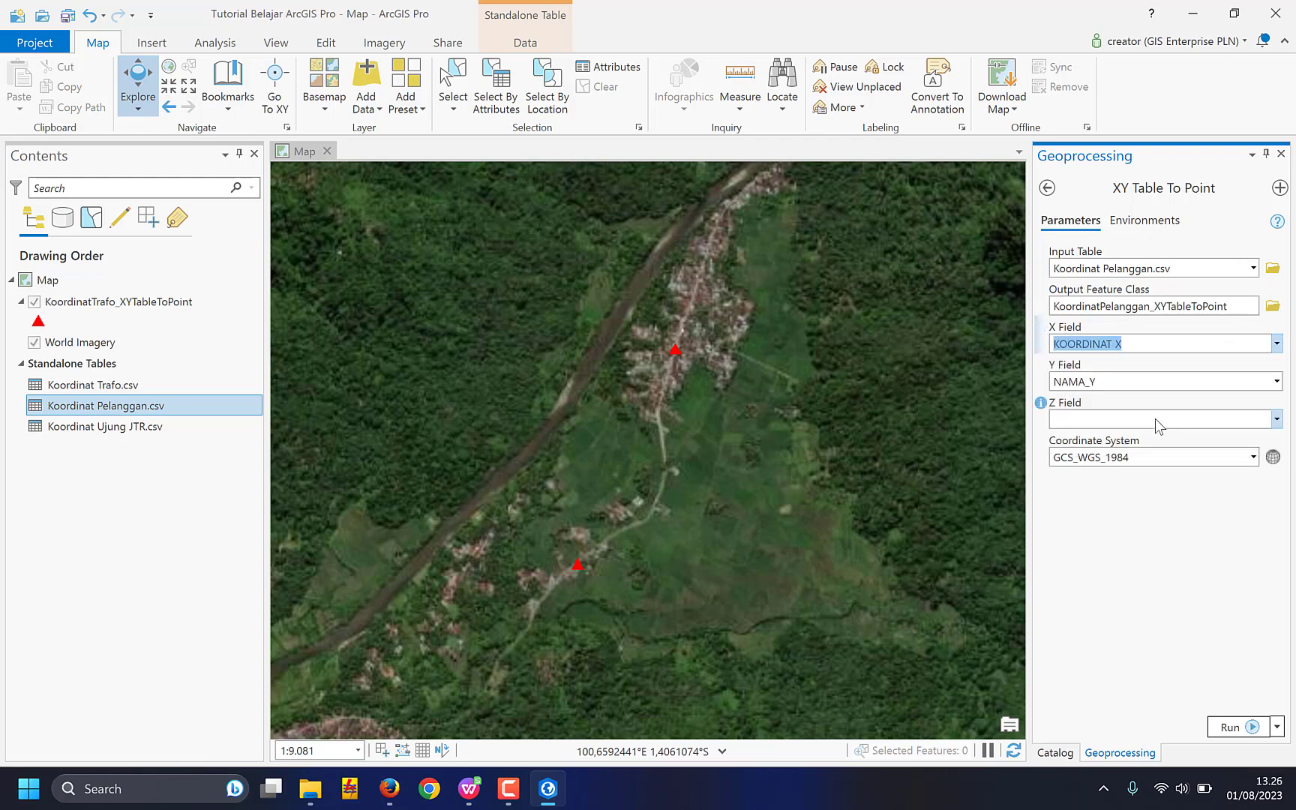
left_click(1276, 382)
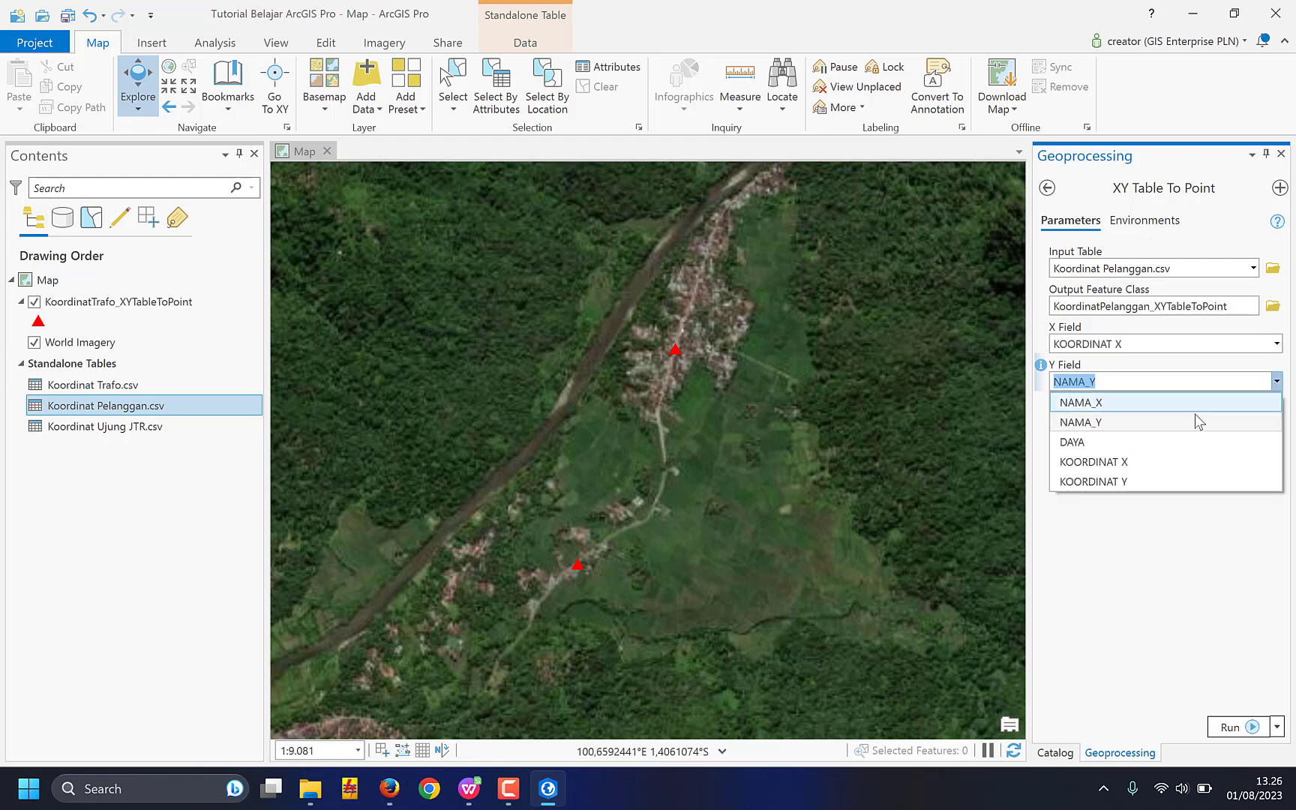
left_click(1121, 484)
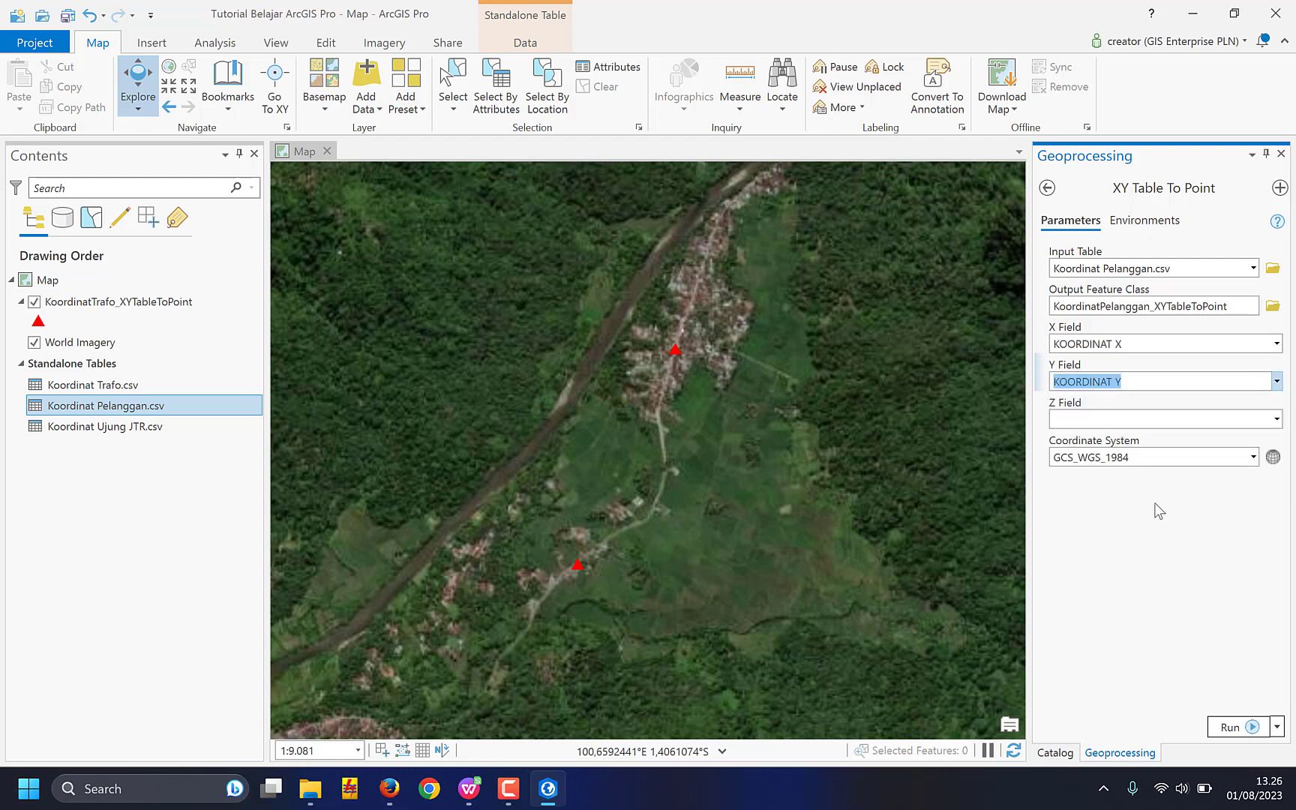
left_click(1242, 728)
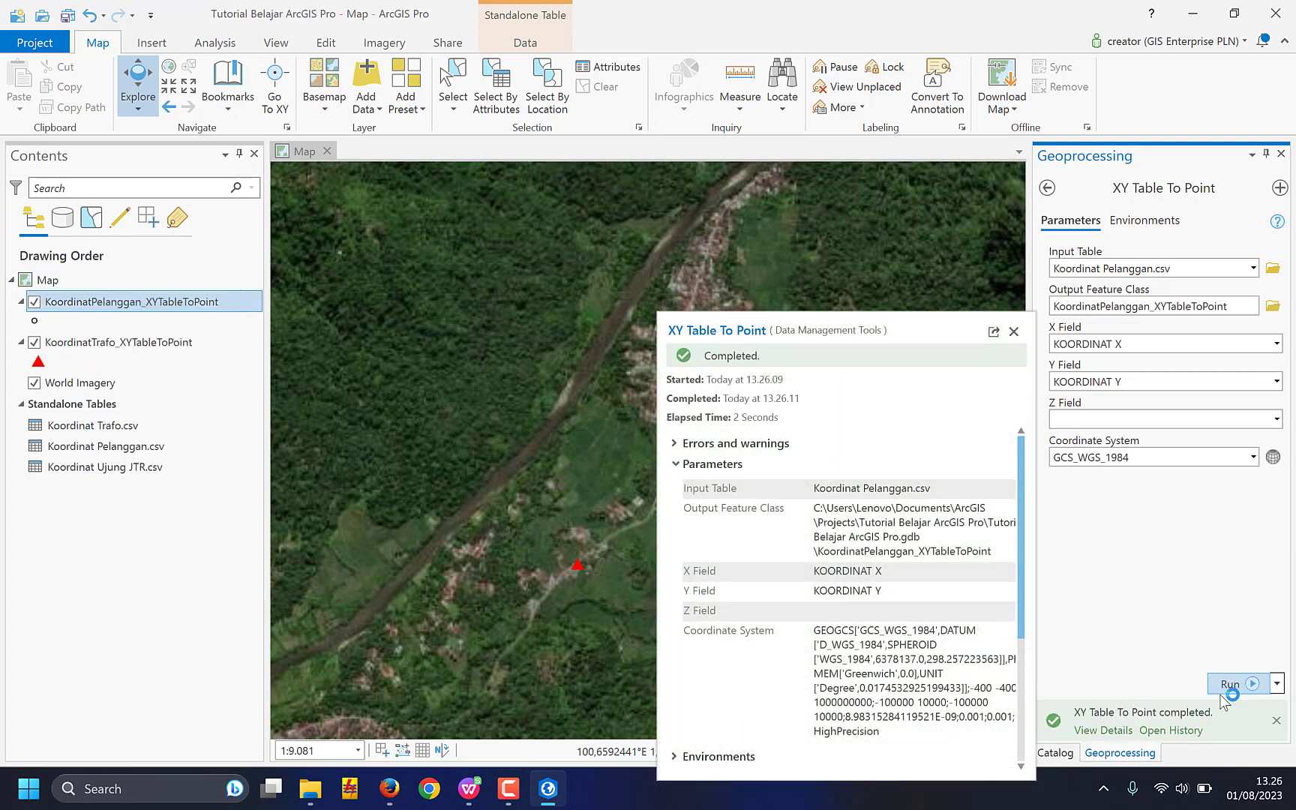
left_click(1014, 331)
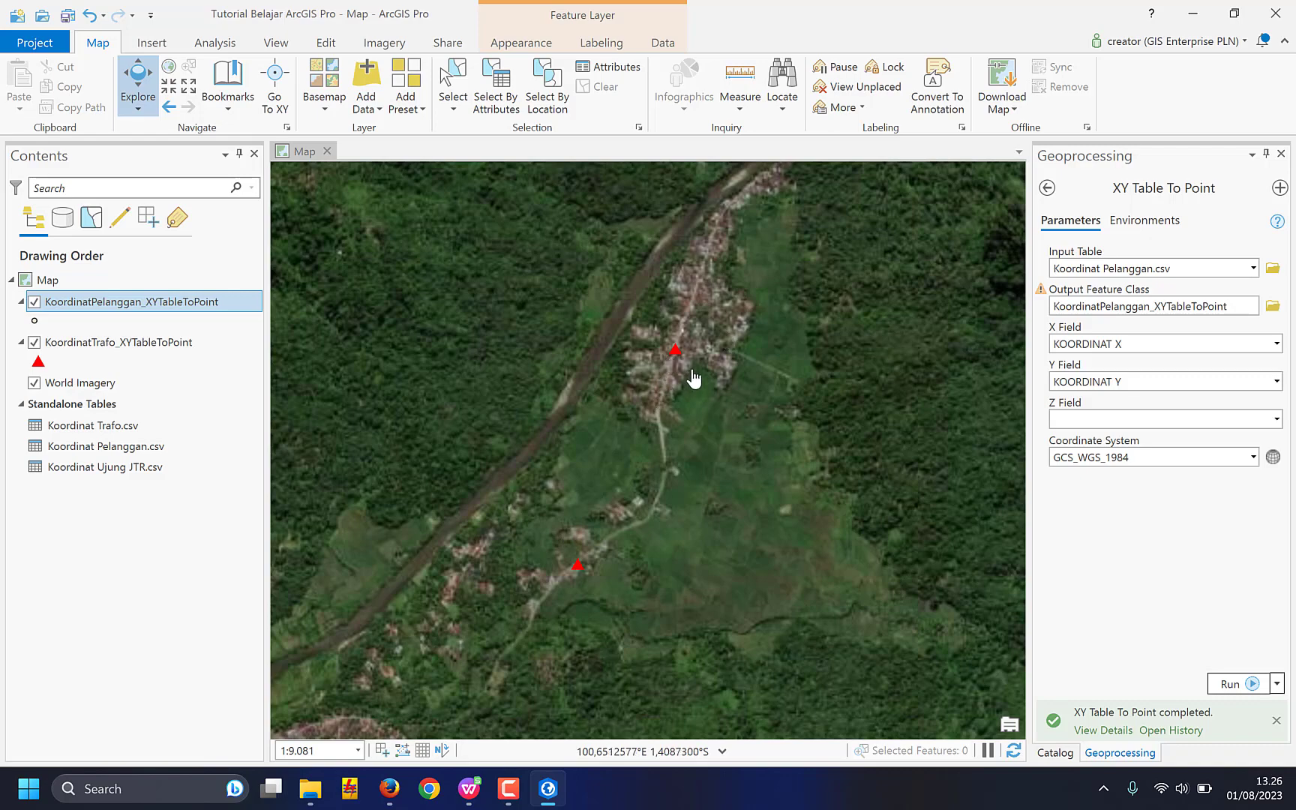
Search the whole map extent for where the customer points were plotted.
scroll(666, 384, "down", 10)
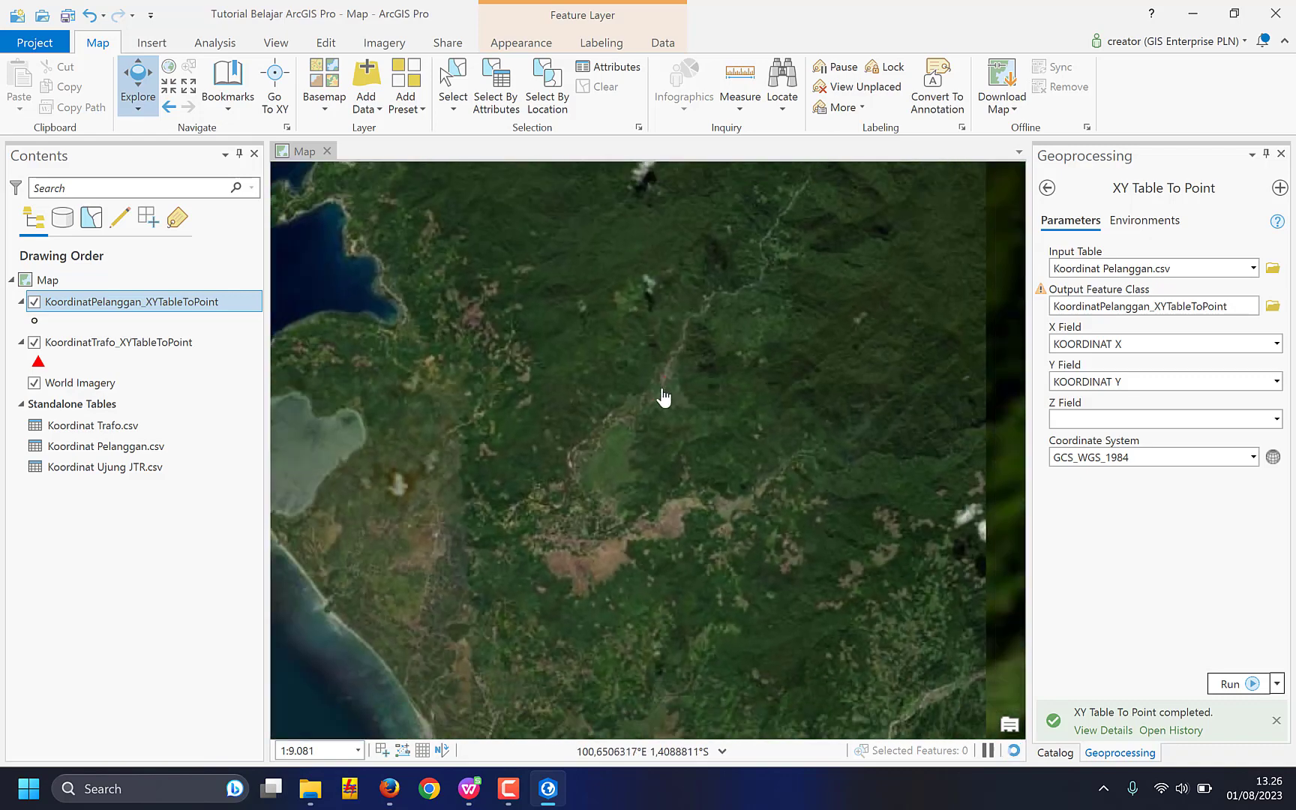
scroll(663, 397, "down", 10)
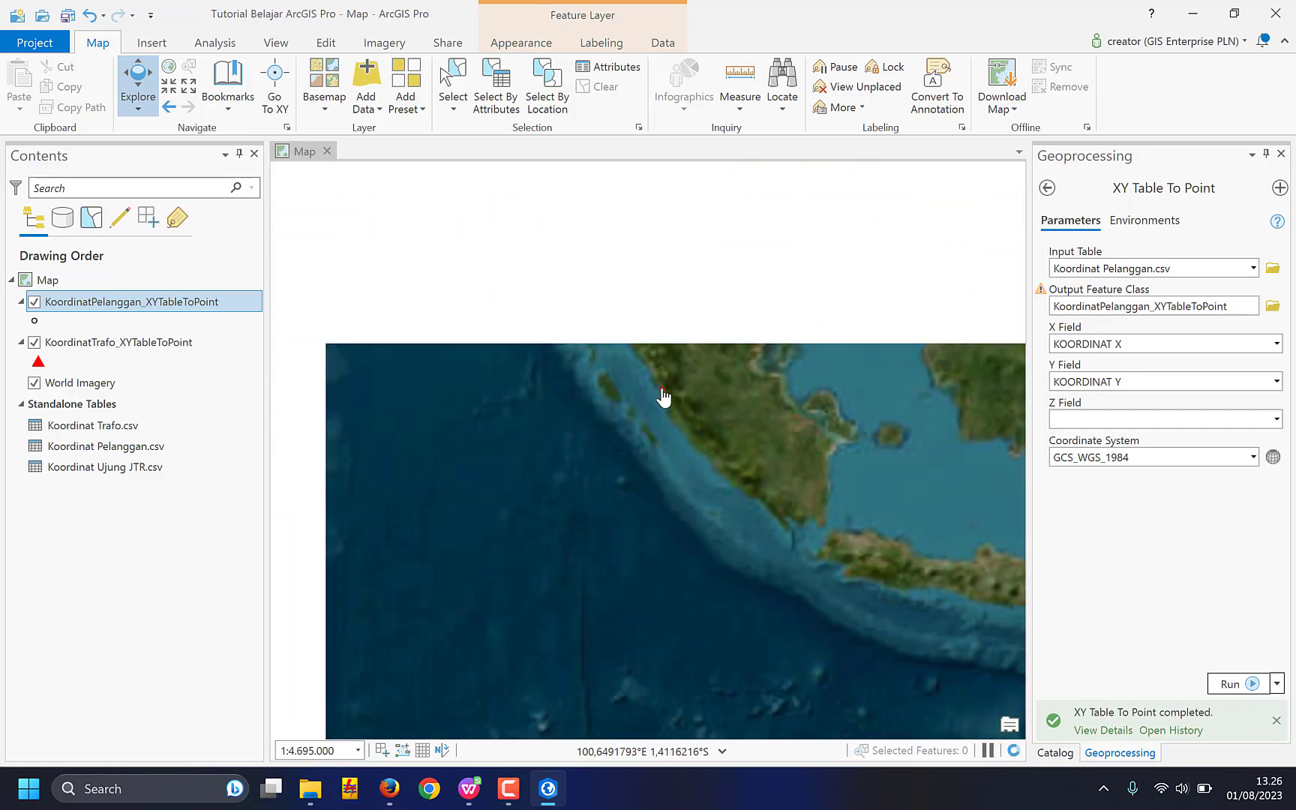
scroll(668, 391, "down", 4)
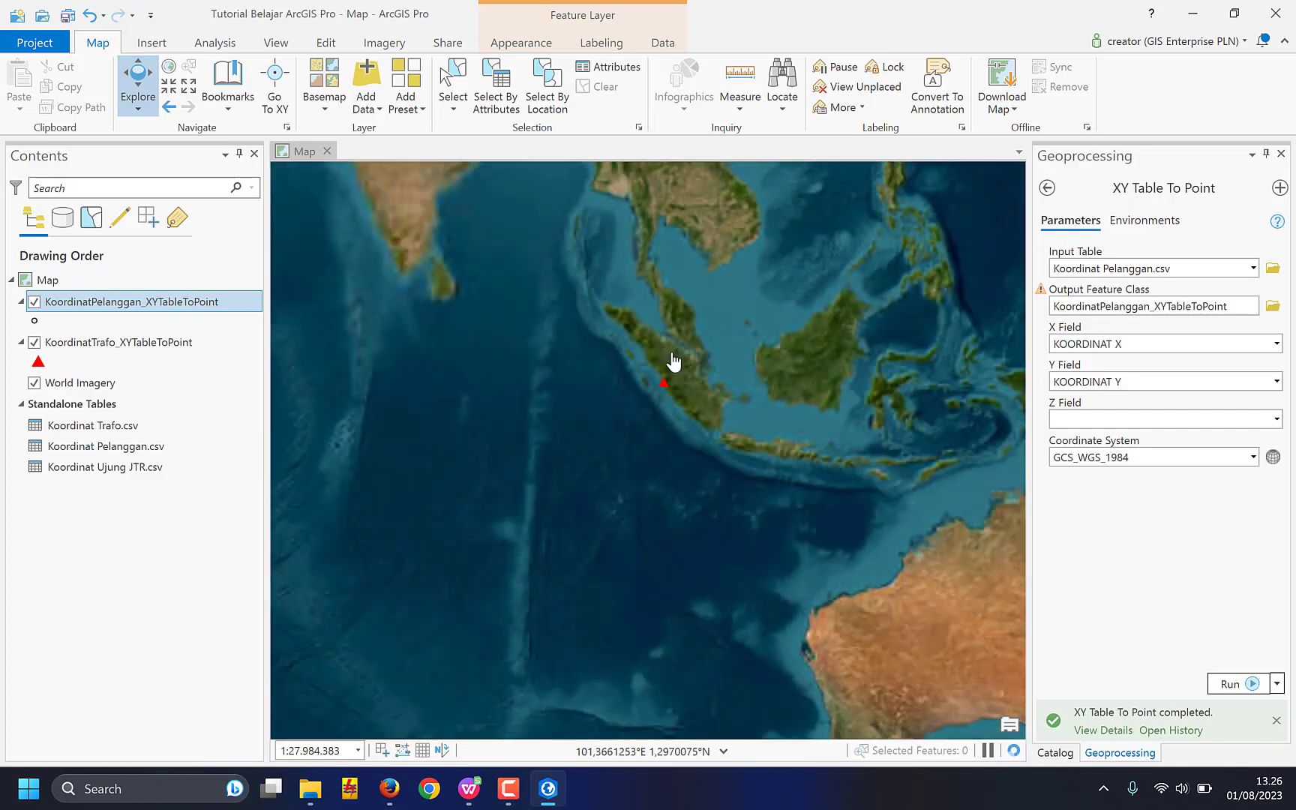
scroll(664, 324, "down", 8)
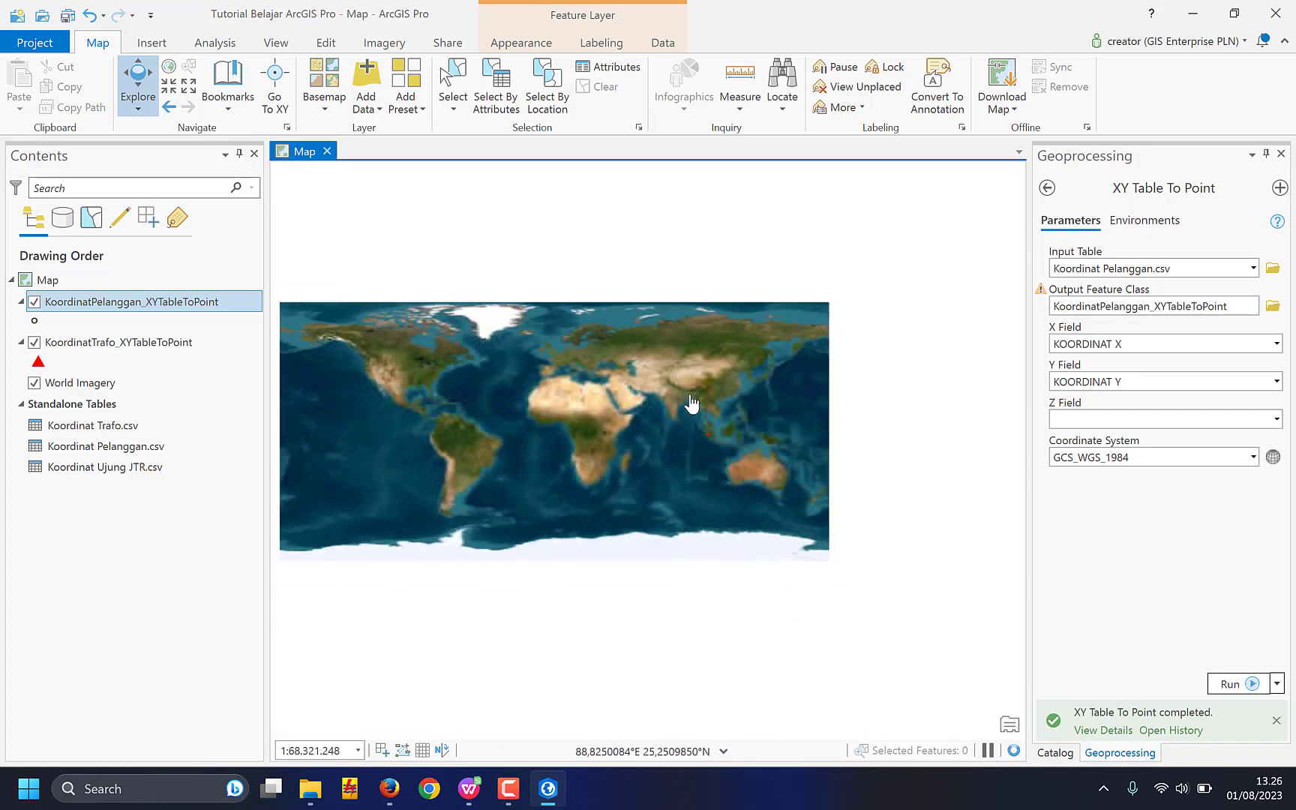
scroll(611, 334, "up", 10)
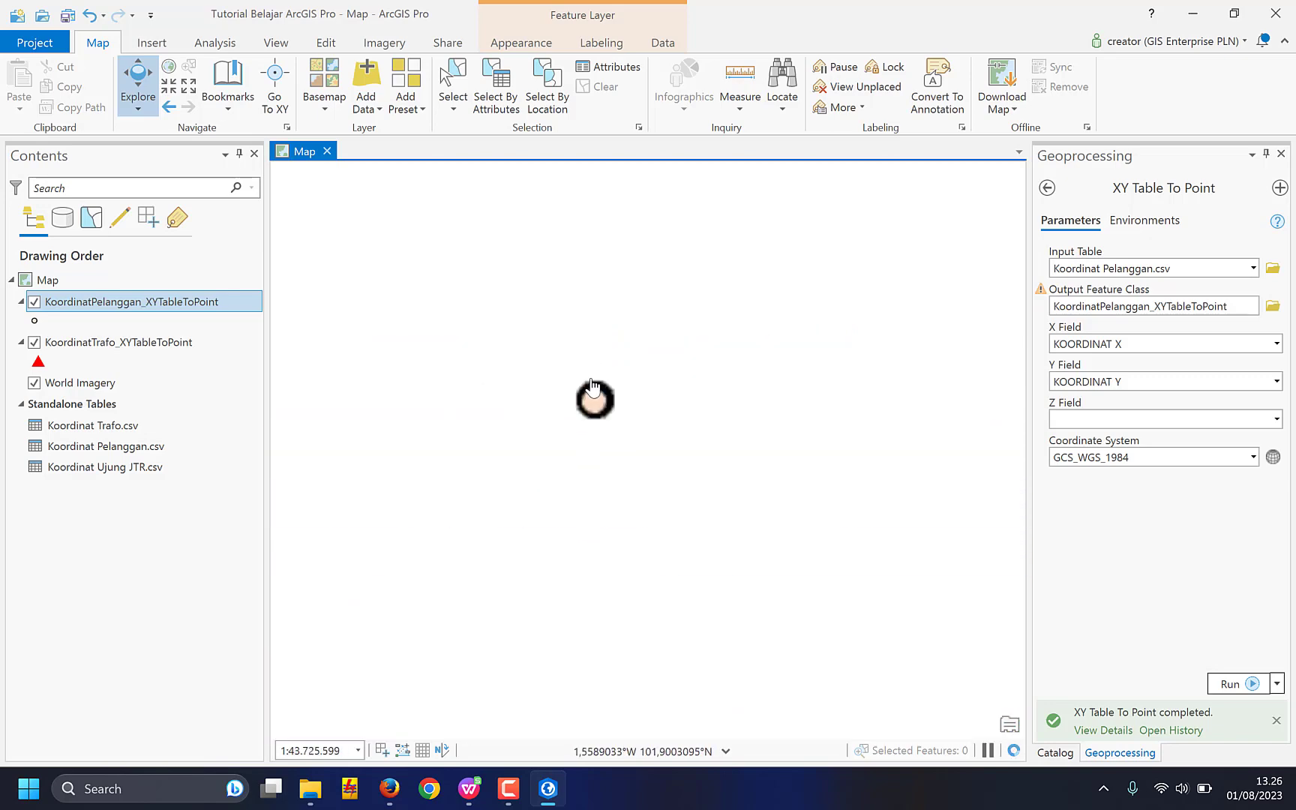
scroll(596, 398, "up", 10)
scroll(608, 465, "up", 4)
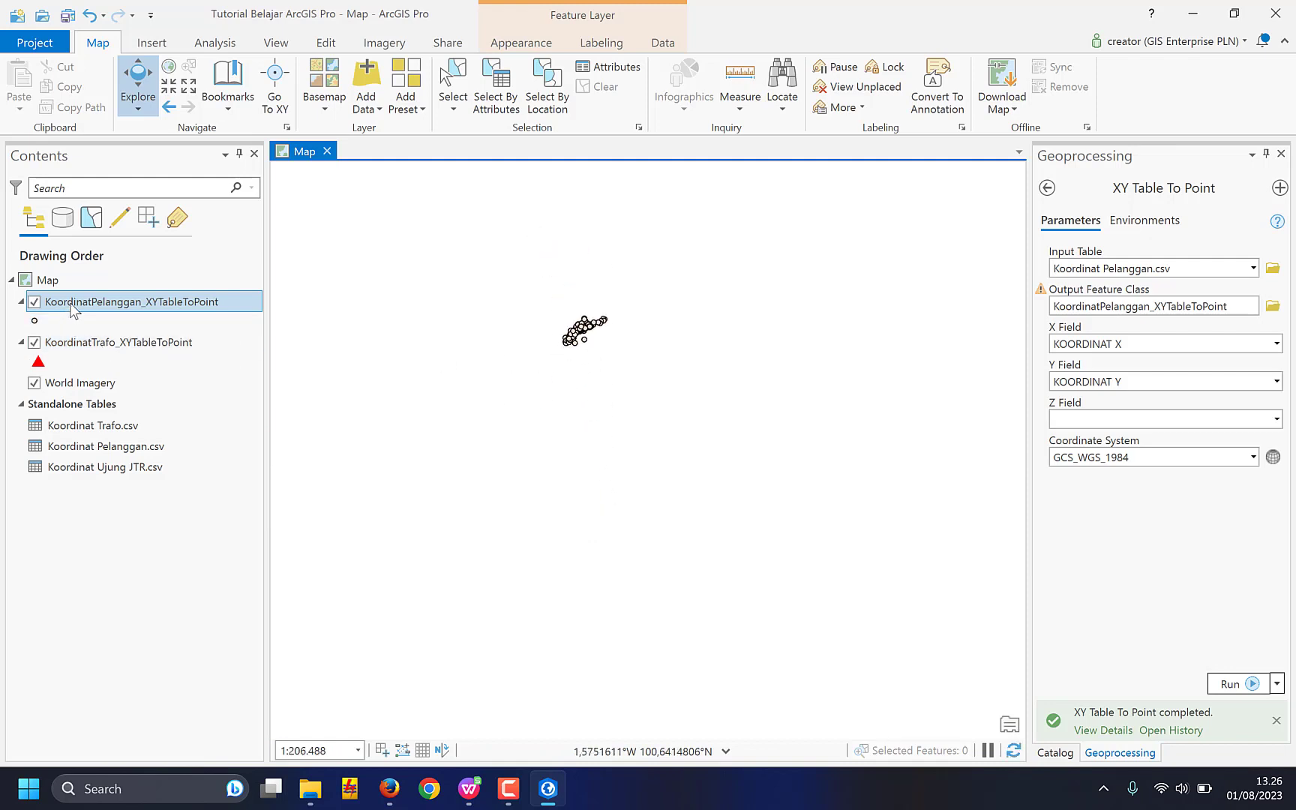
Remove the KoordinatPelanggan_XYTableToPoint layer from the map and return to the area of the transformer points.
right_click(73, 309)
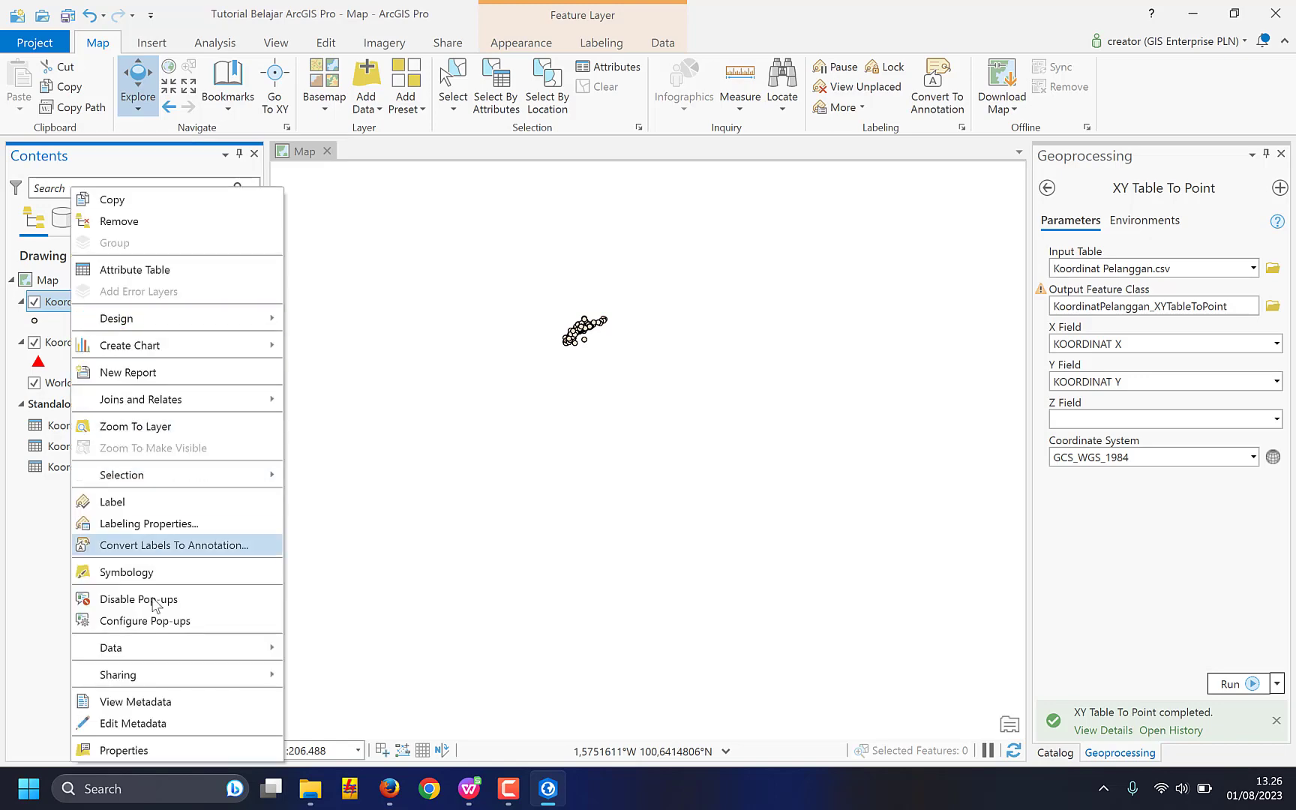
left_click(119, 221)
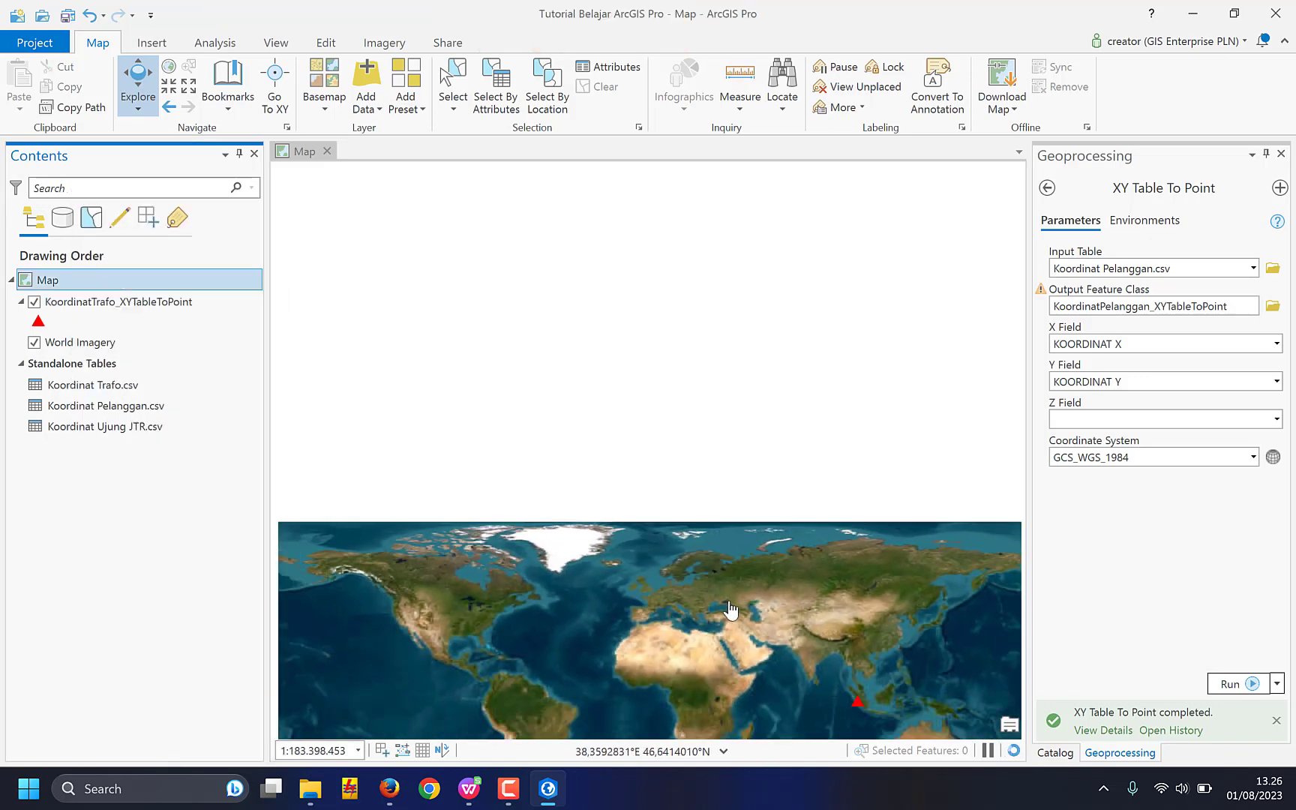
scroll(766, 555, "up", 3)
scroll(767, 555, "up", 3)
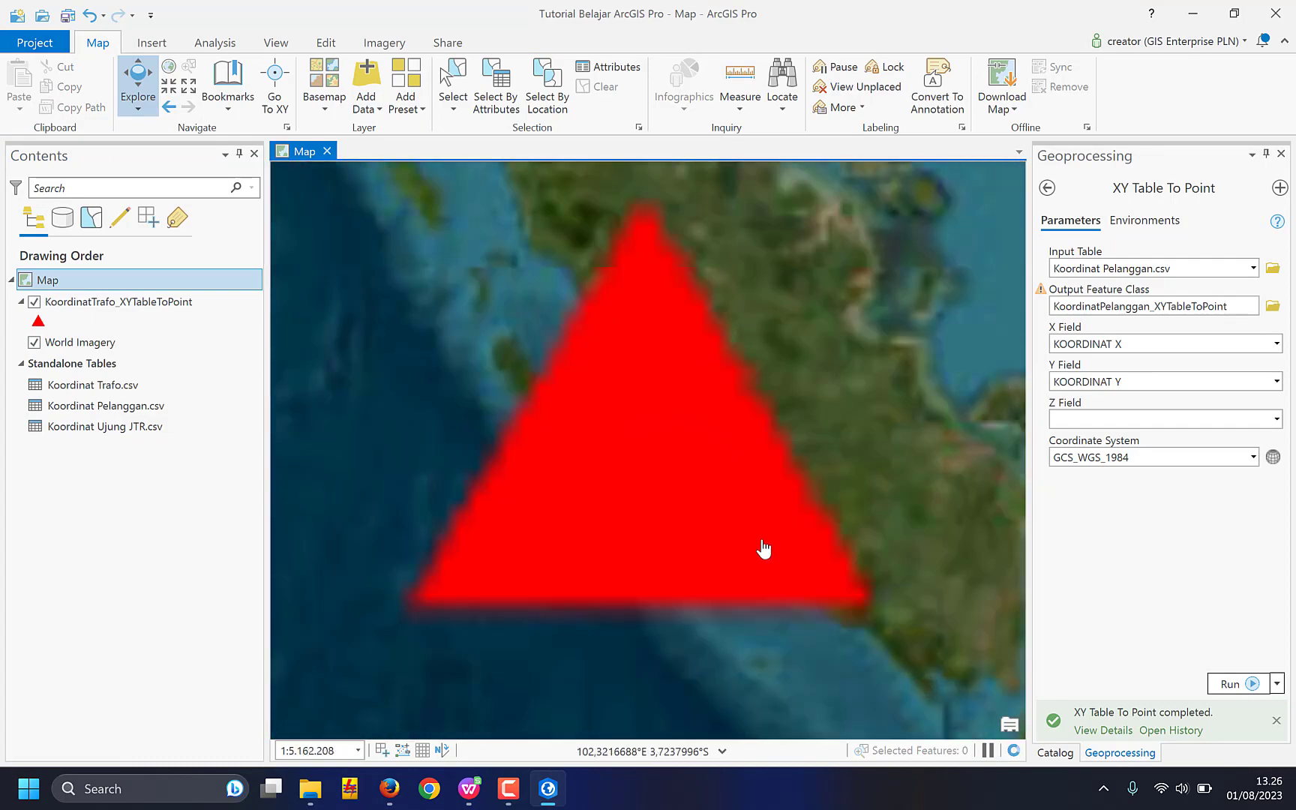
scroll(646, 386, "up", 2)
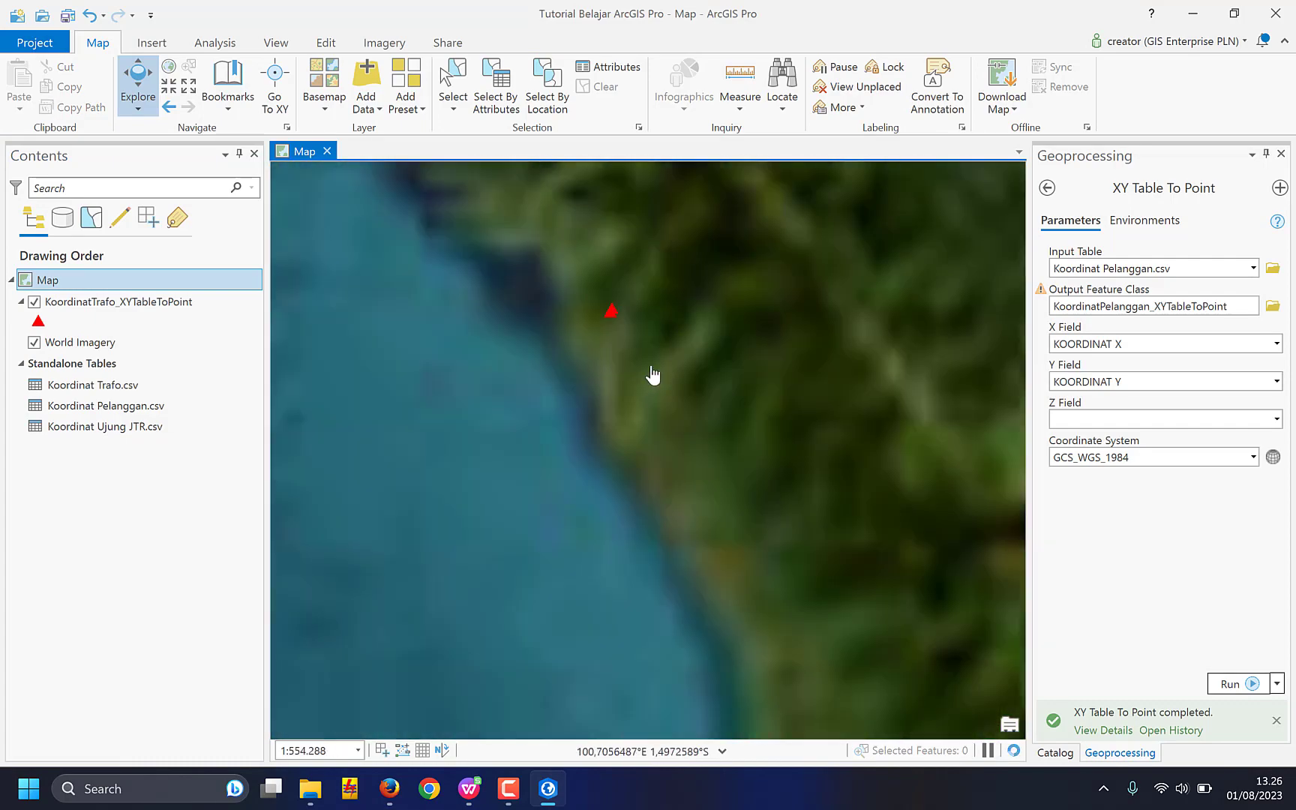
scroll(649, 377, "up", 4)
scroll(626, 424, "up", 2)
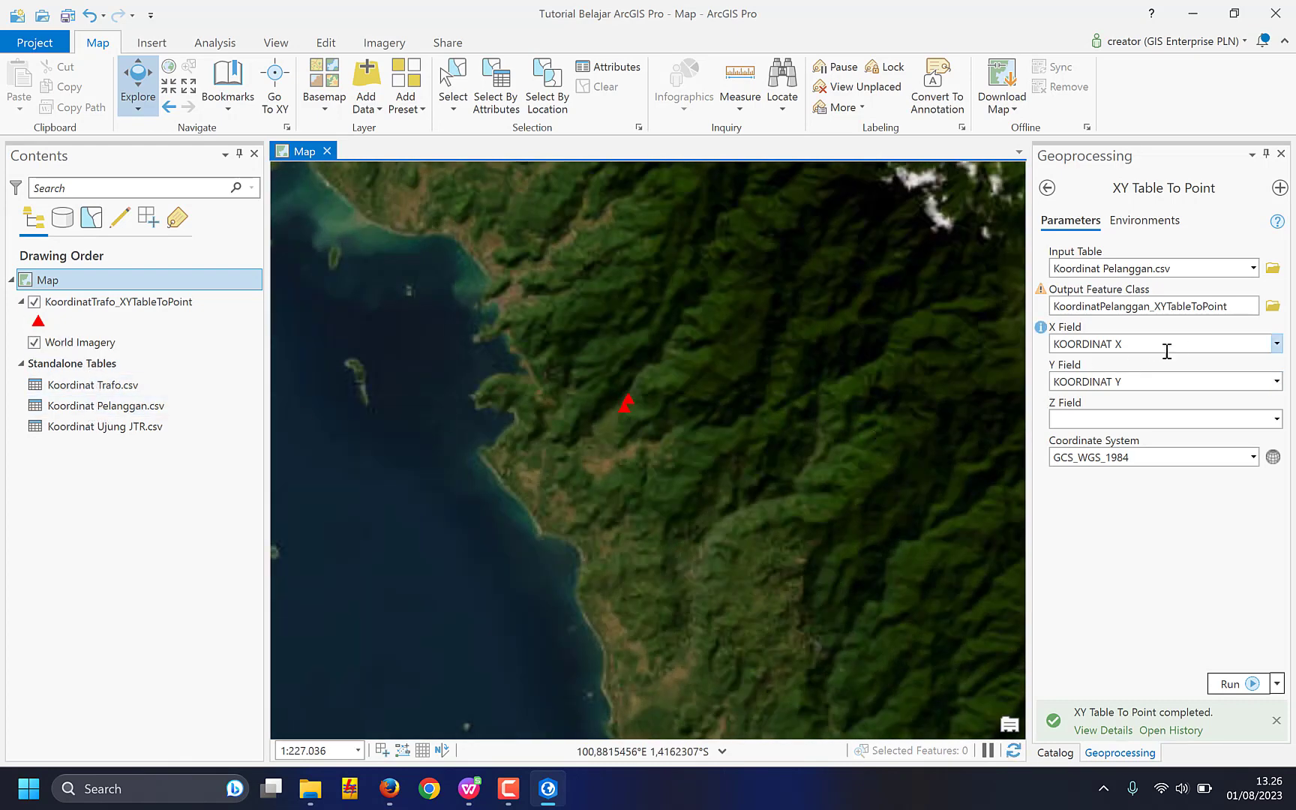
Run XY Table To Point again for Koordinat Pelanggan.csv with KOORDINAT Y as X field and KOORDINAT X as Y field.
left_click(1275, 344)
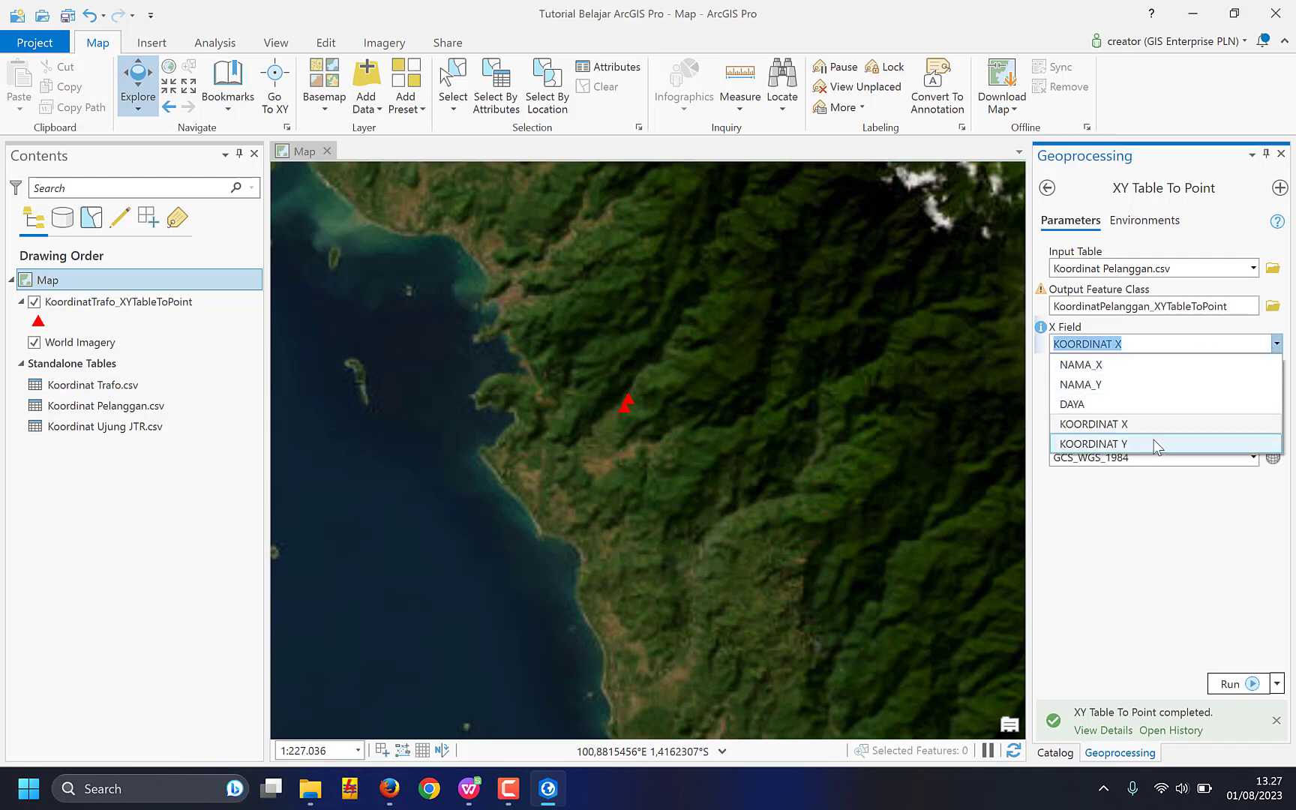
left_click(1154, 440)
left_click(1276, 381)
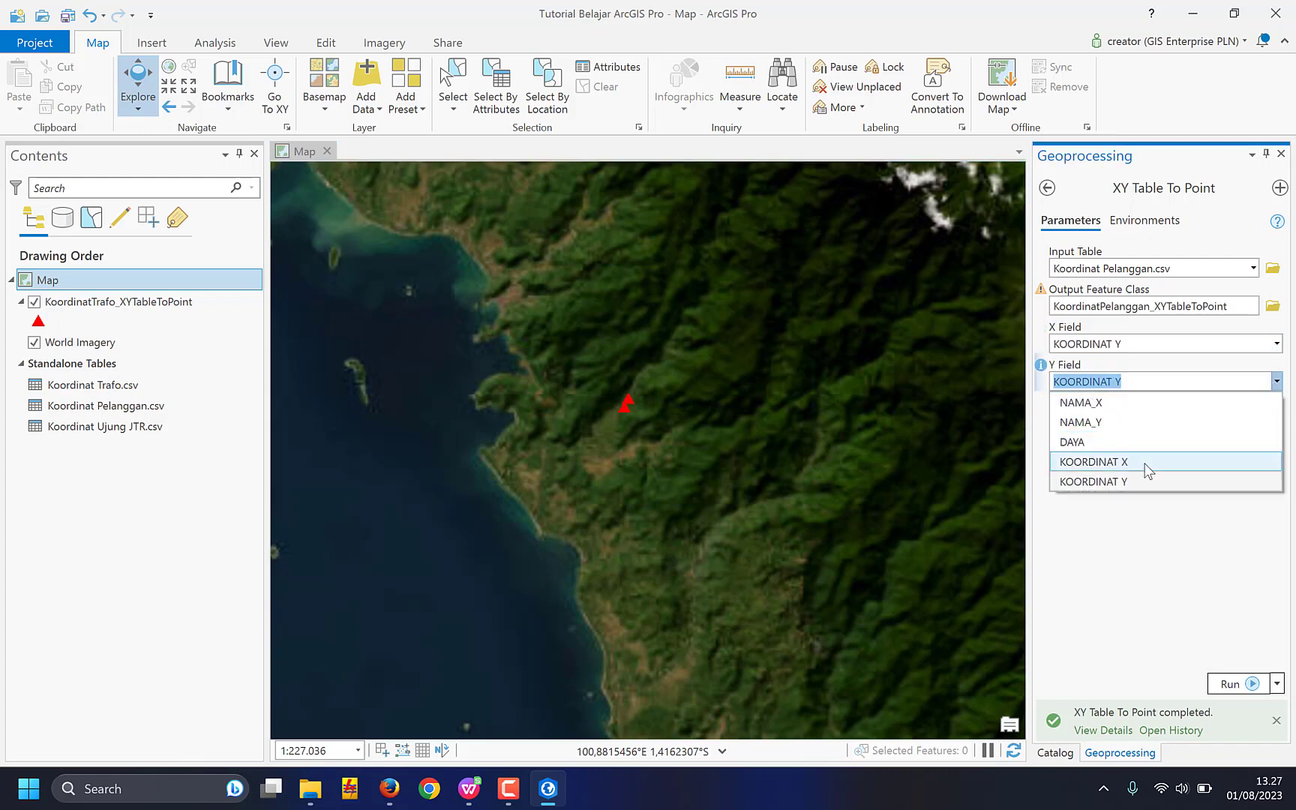
left_click(1140, 462)
left_click(1230, 684)
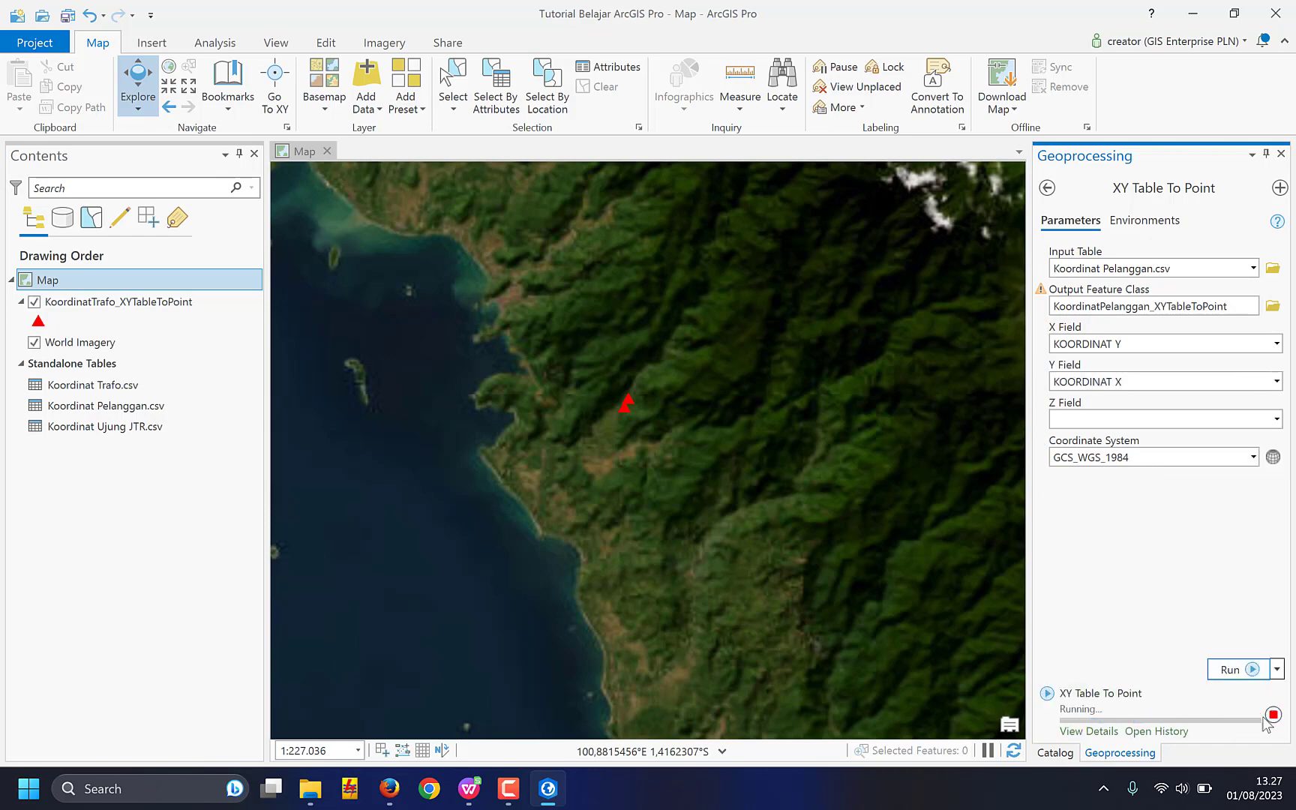
mouse_move(1263, 718)
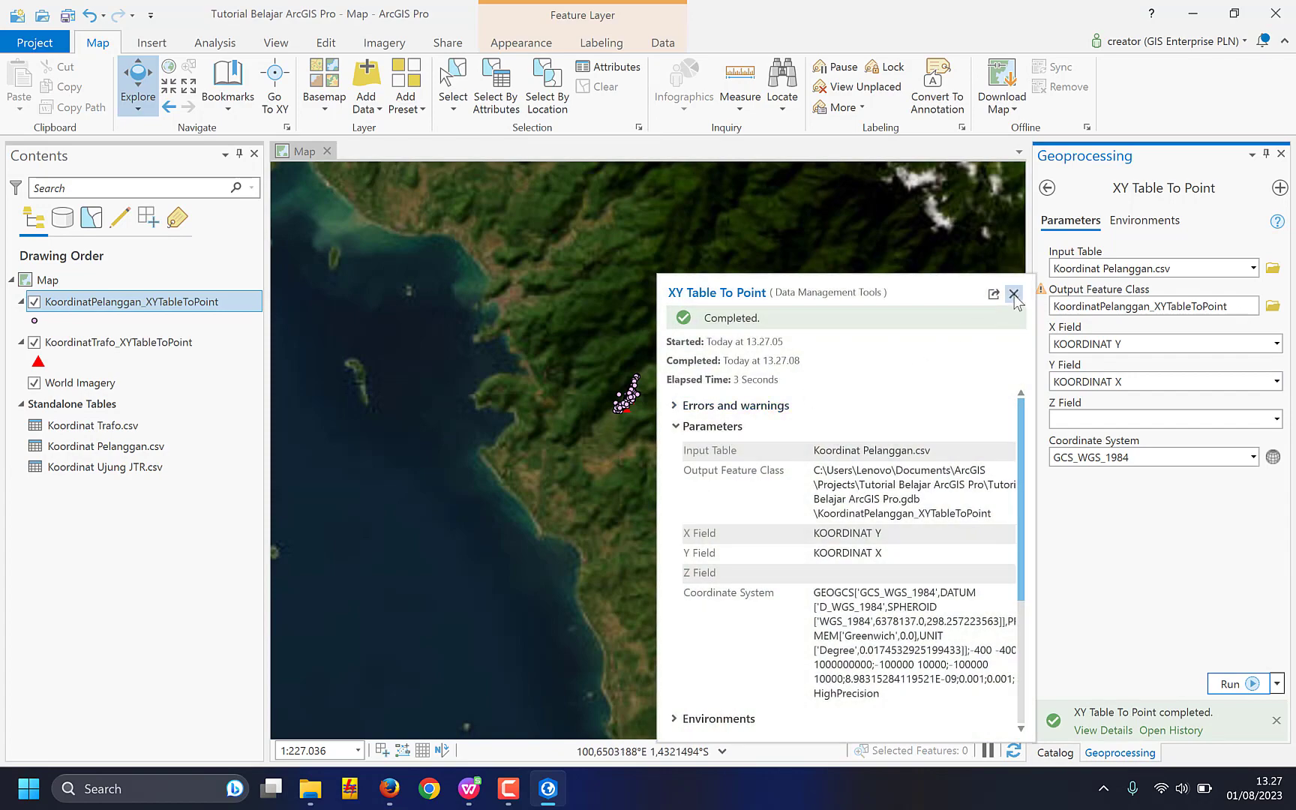
left_click(1014, 294)
Move the KoordinatTrafo_XYTableToPoint layer above the customer layer in the drawing order.
scroll(627, 398, "up", 5)
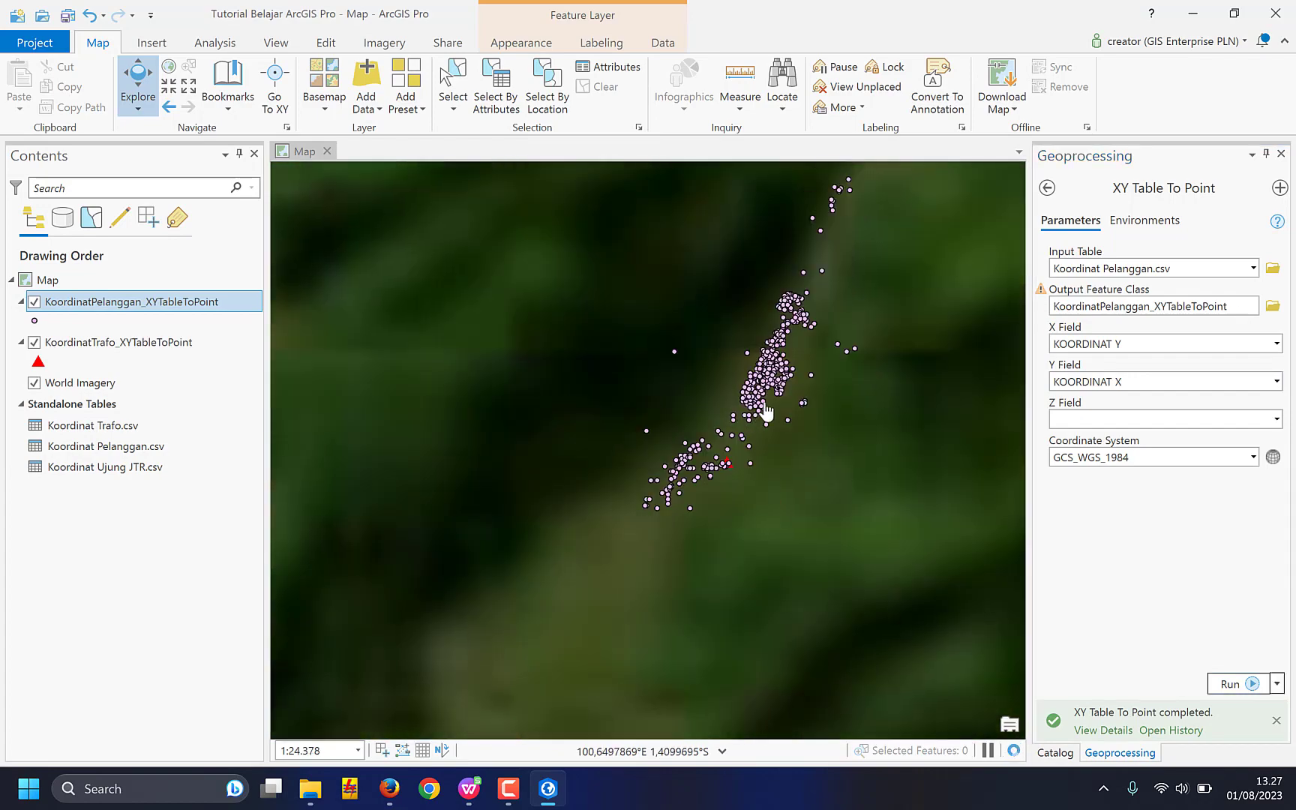
scroll(720, 426, "up", 2)
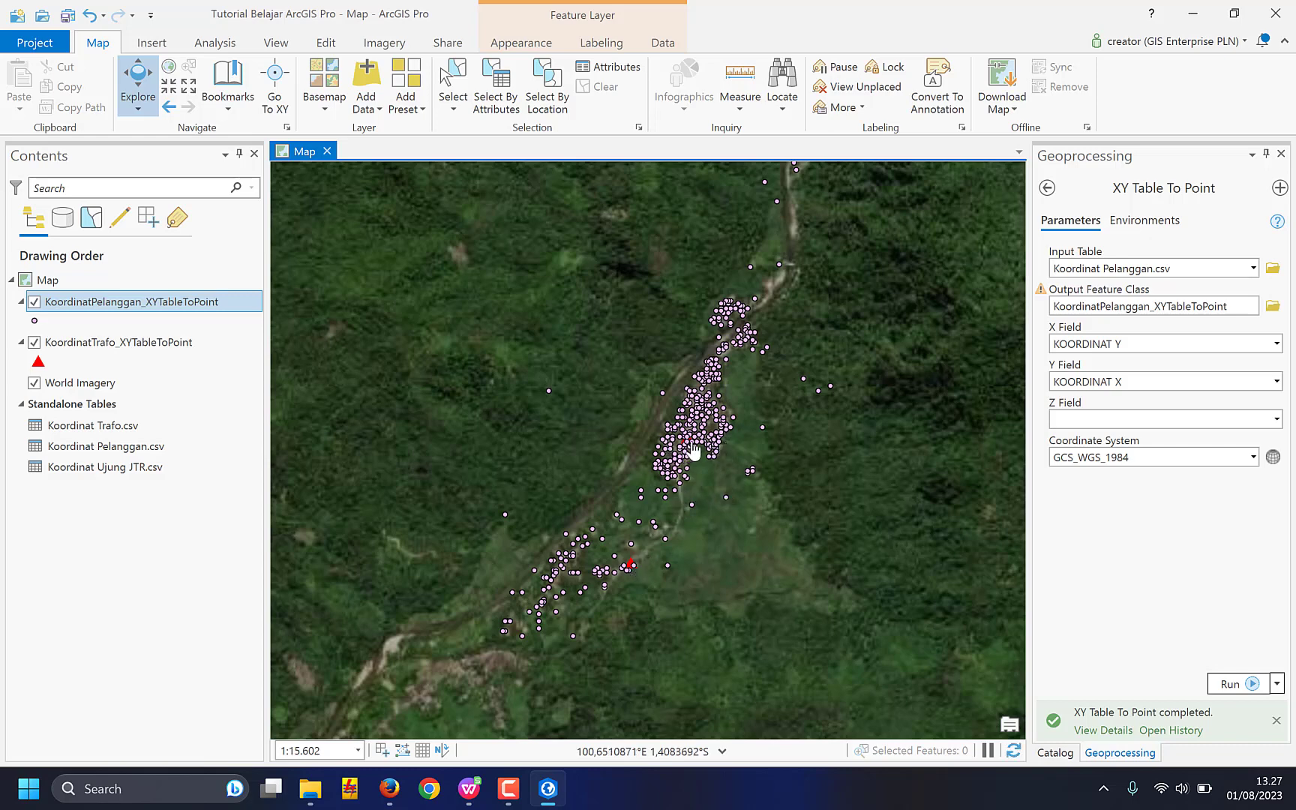
left_click(79, 345)
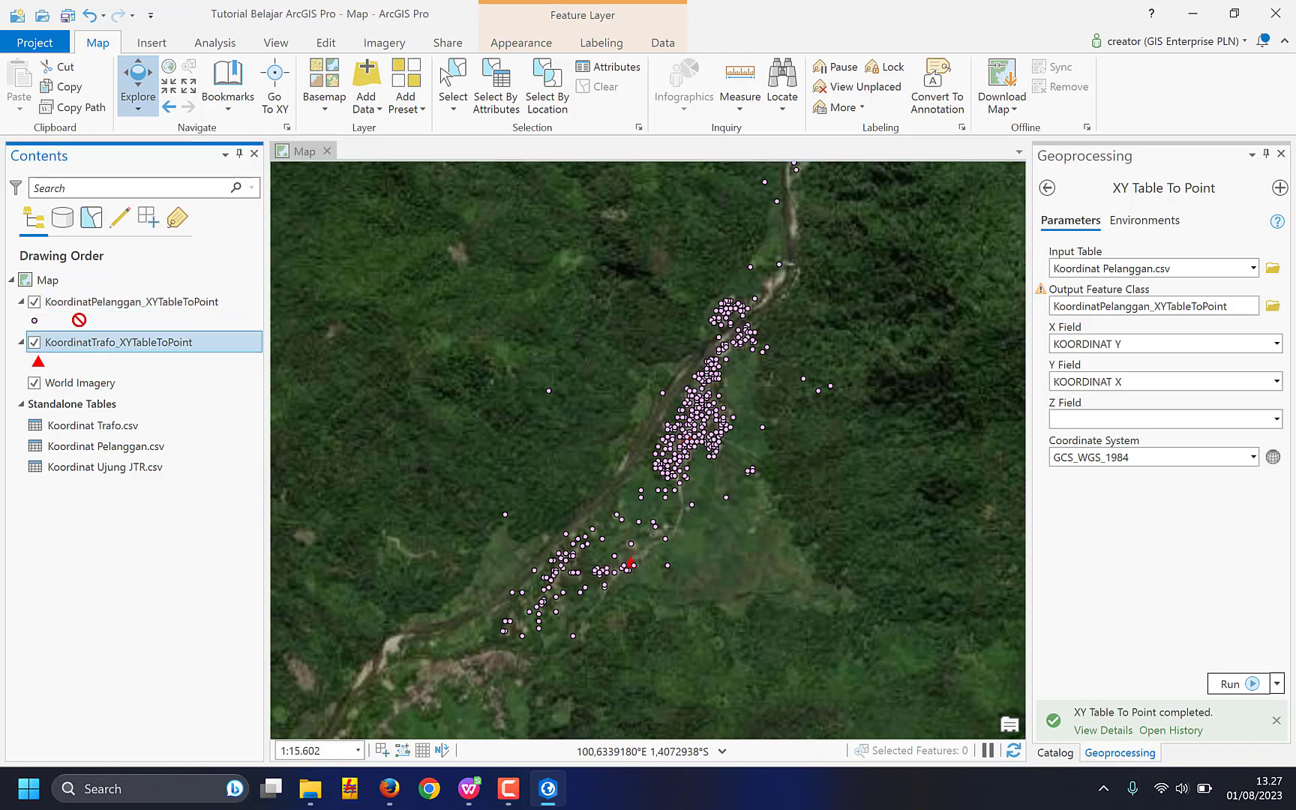
left_click_drag(78, 318, 81, 299)
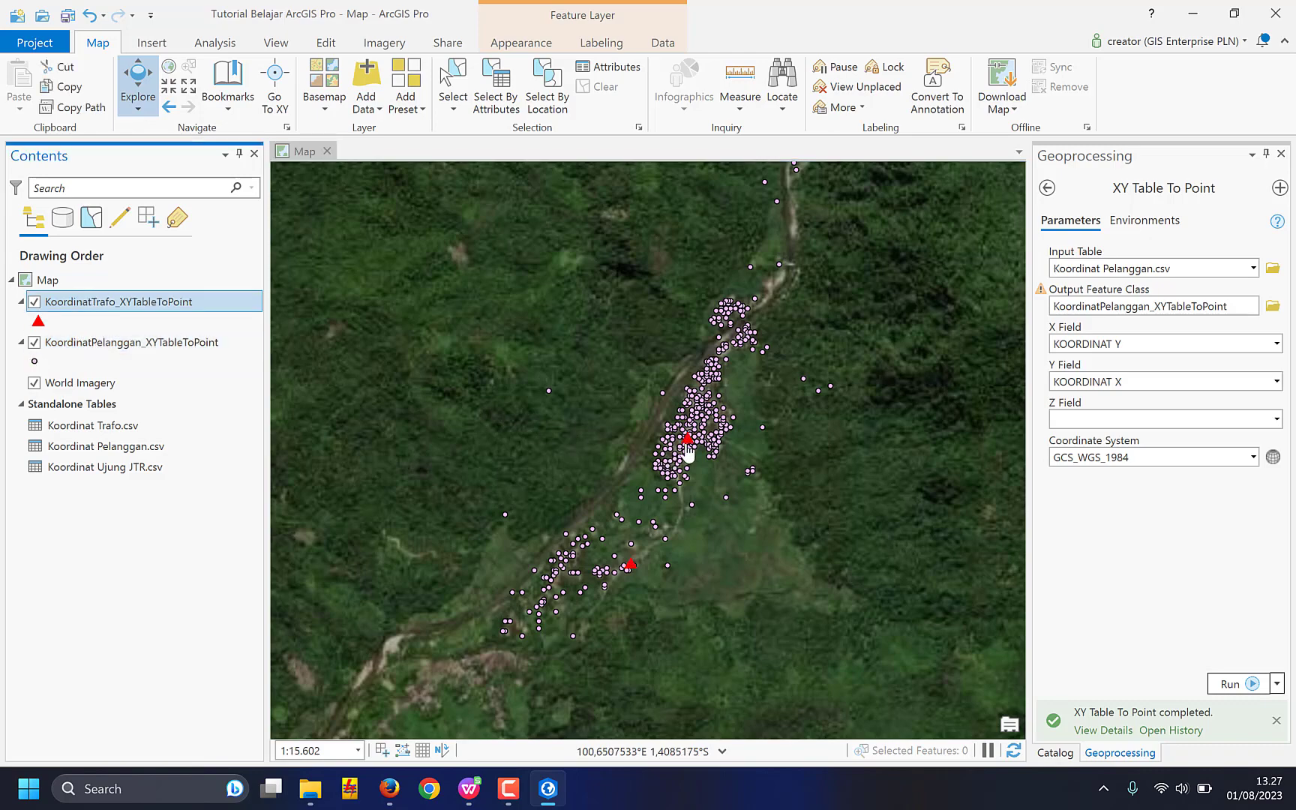
Examine how the customer points are distributed over the houses around the two transformers.
scroll(683, 455, "up", 3)
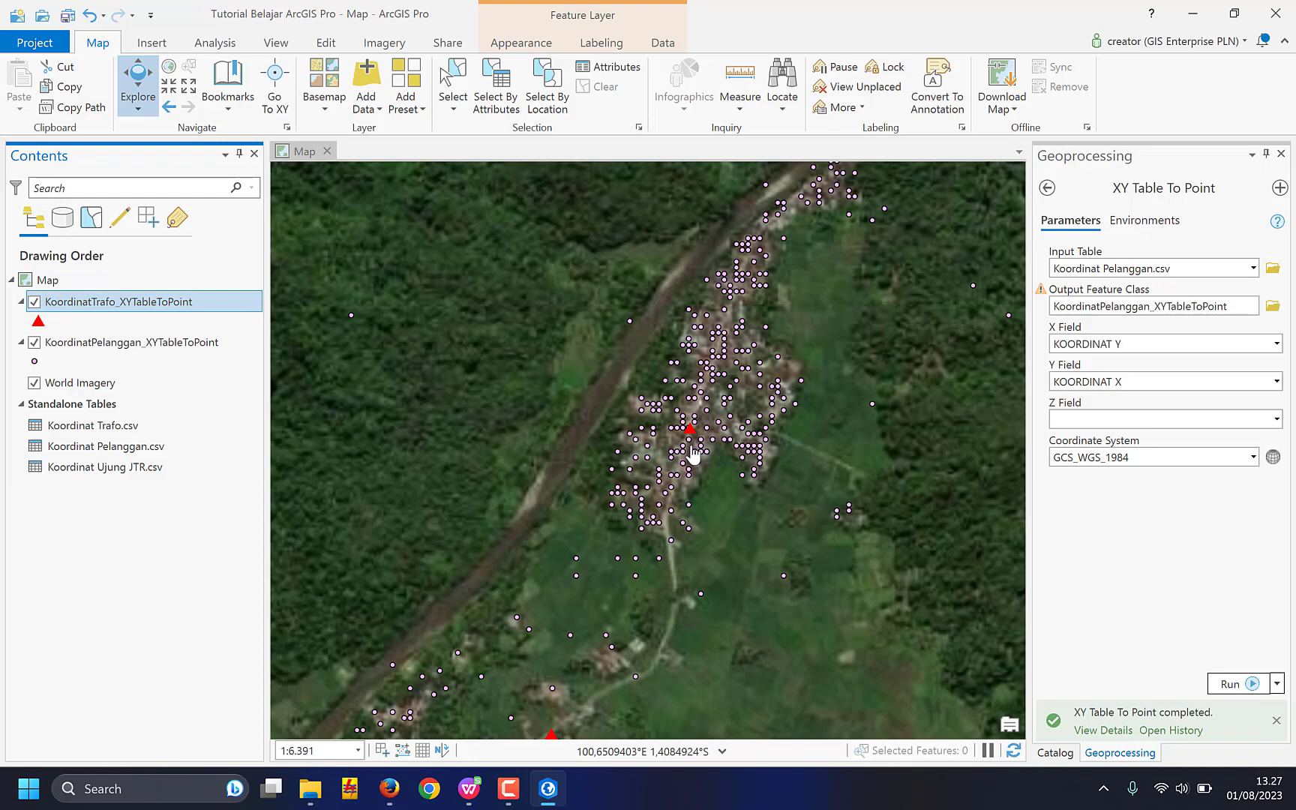
scroll(692, 453, "down", 2)
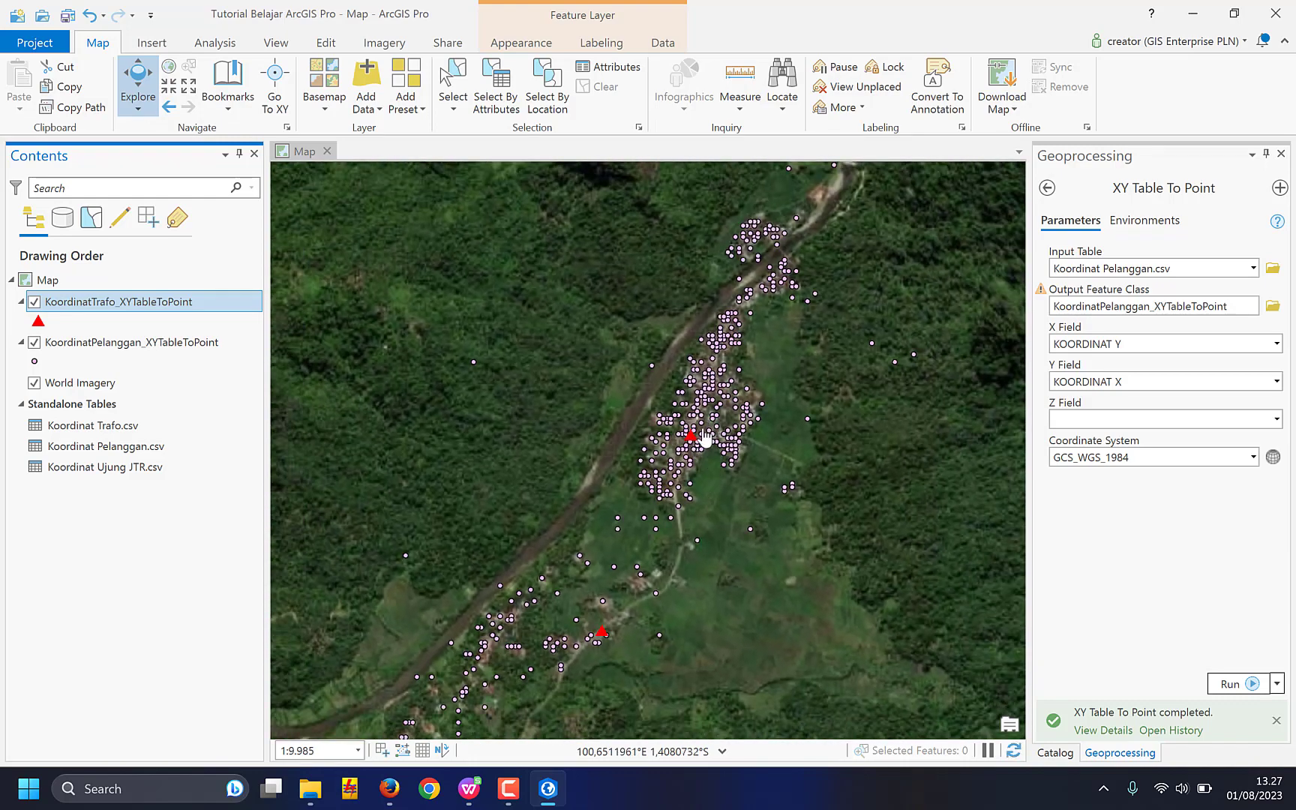
scroll(698, 446, "up", 3)
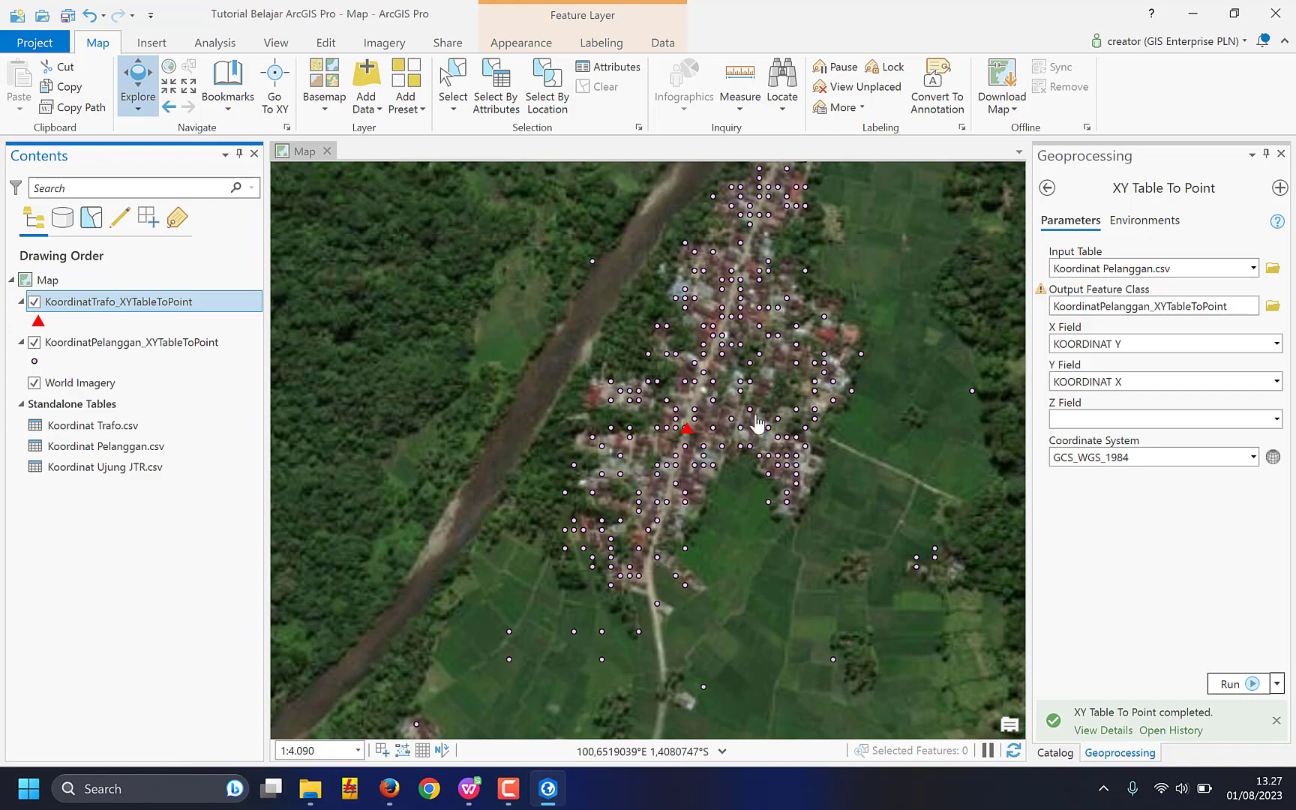
scroll(758, 474, "down", 2)
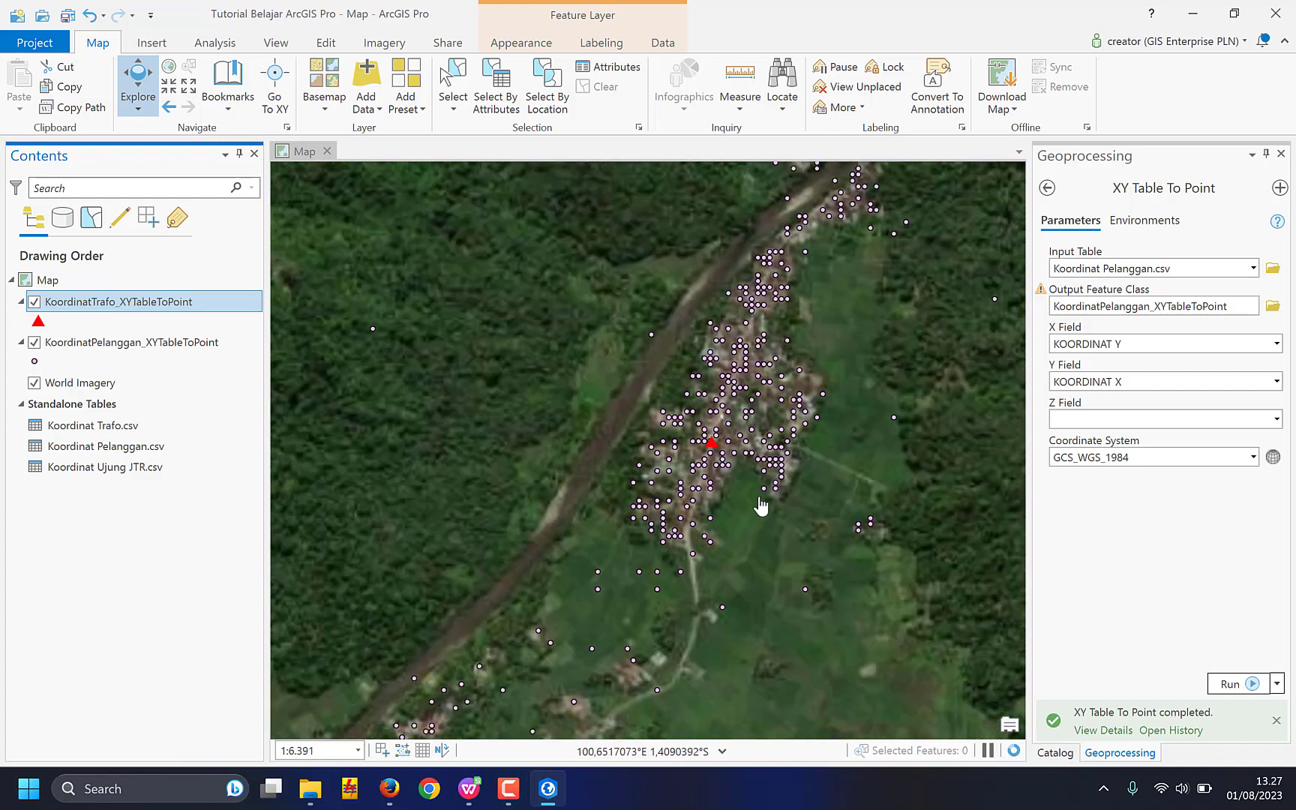
scroll(761, 507, "down", 4)
left_click_drag(770, 533, 753, 504)
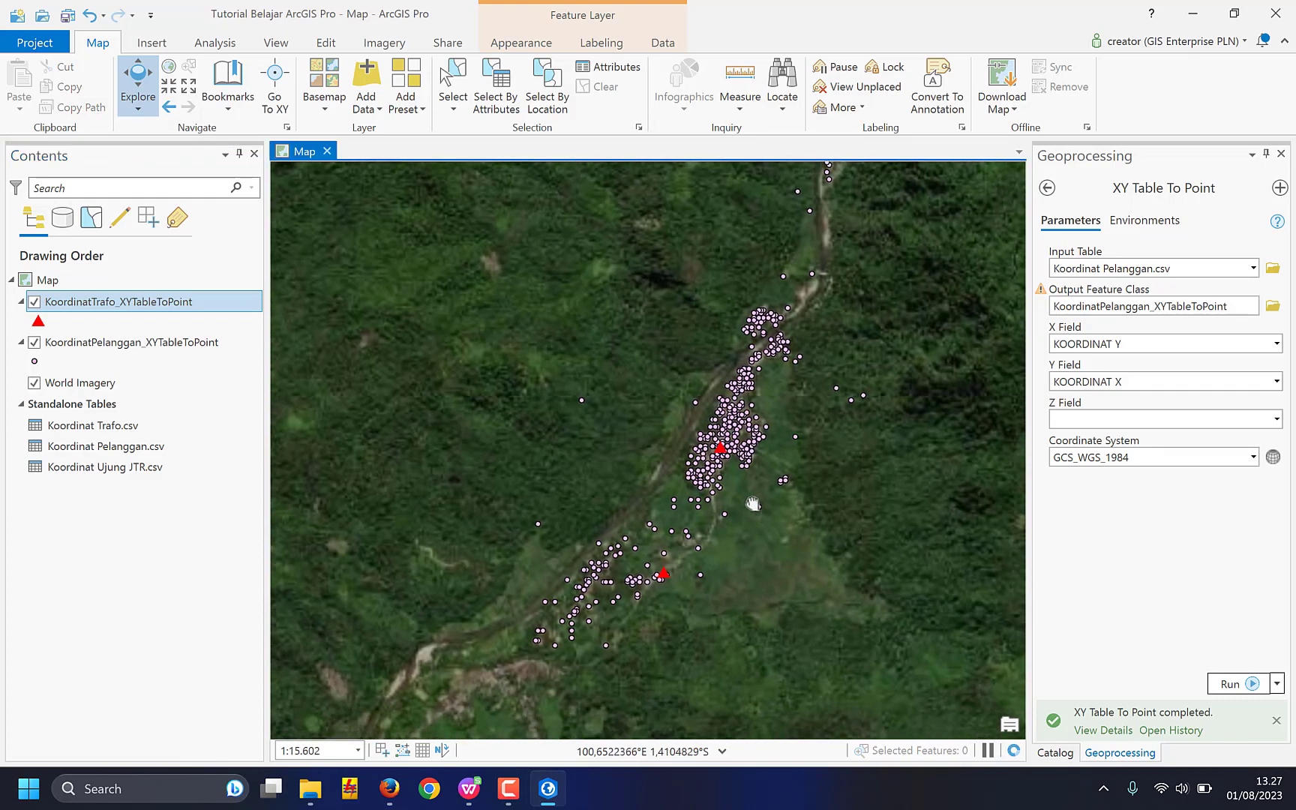
Display Koordinat Ujung JTR.csv as points, using KOORDINAT X and KOORDINAT Y as X and Y fields and GCS_WGS_1984.
right_click(125, 477)
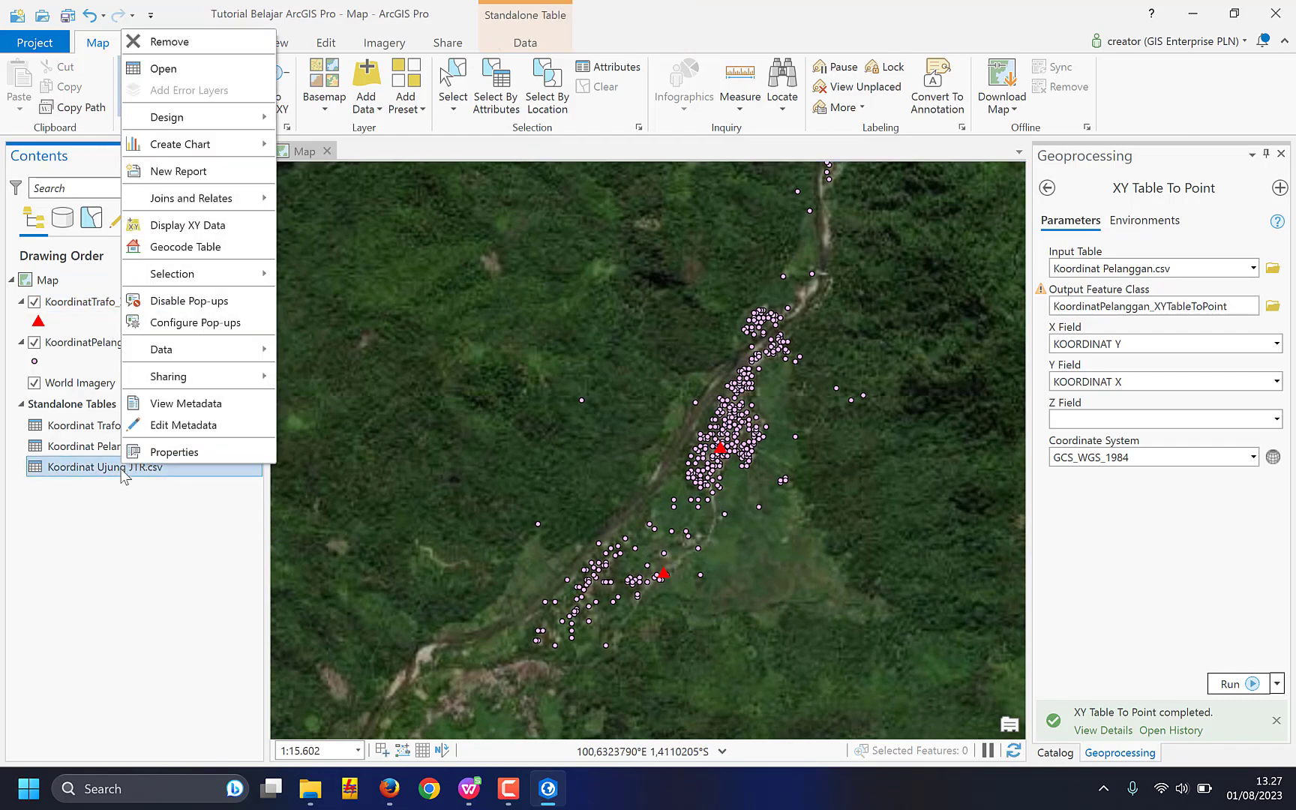
left_click(204, 227)
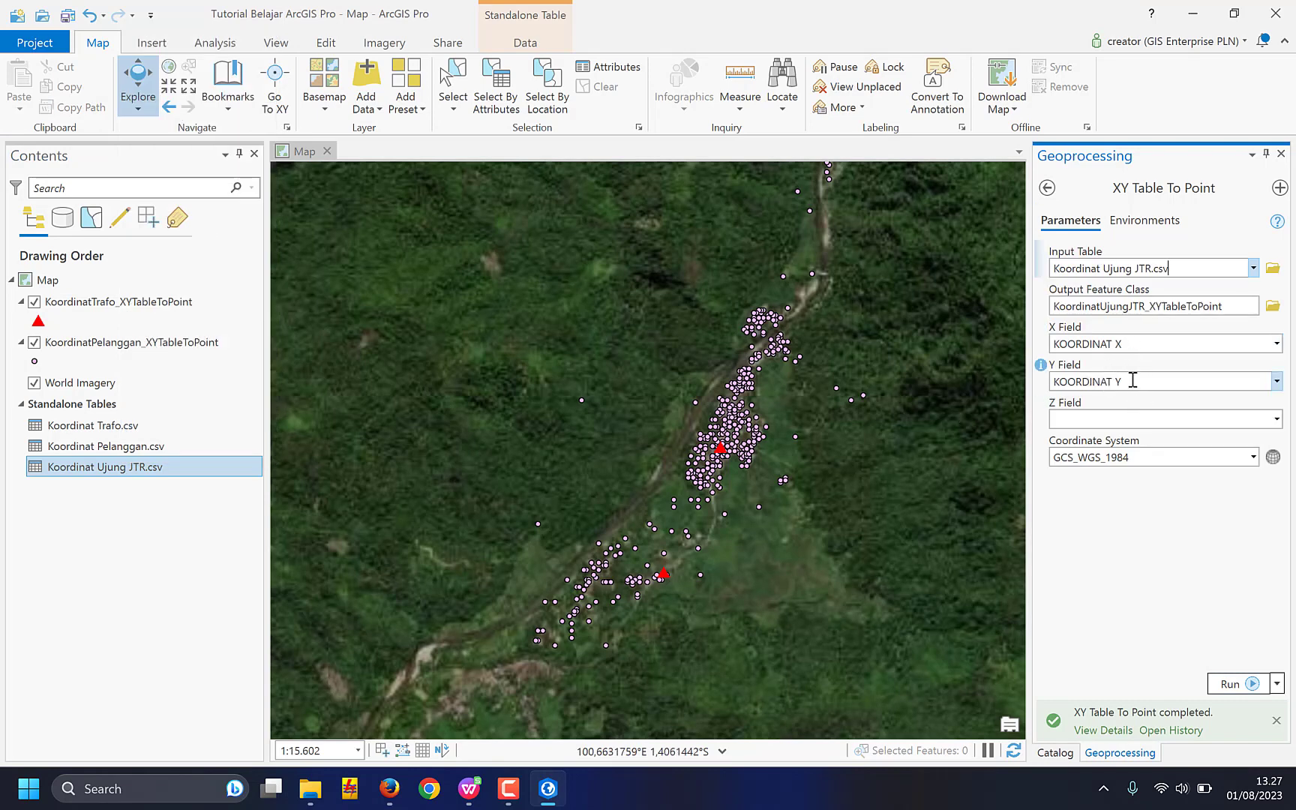
left_click(1245, 685)
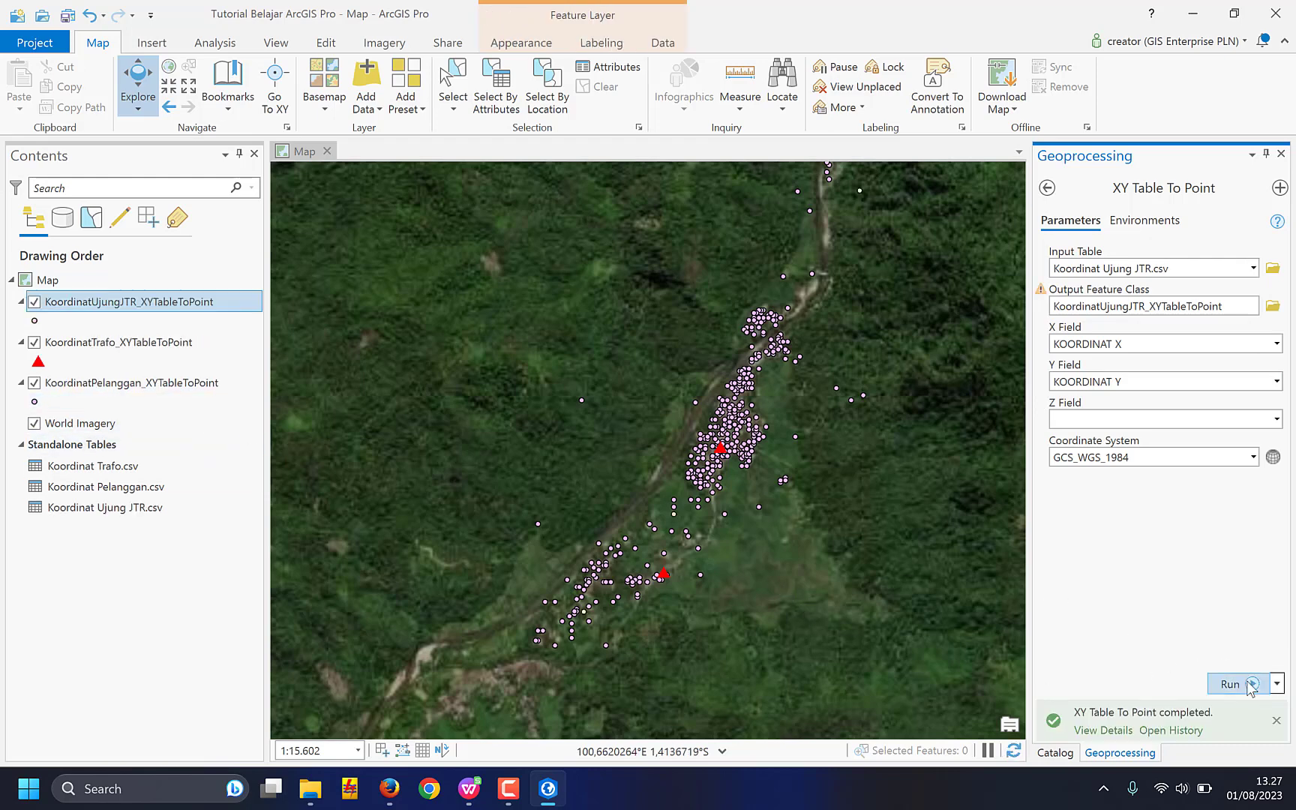
Give the line-end layer's point symbol a bright green color and a 7 pt size, apply it, and close the Symbology and Geoprocessing panes.
left_click(34, 323)
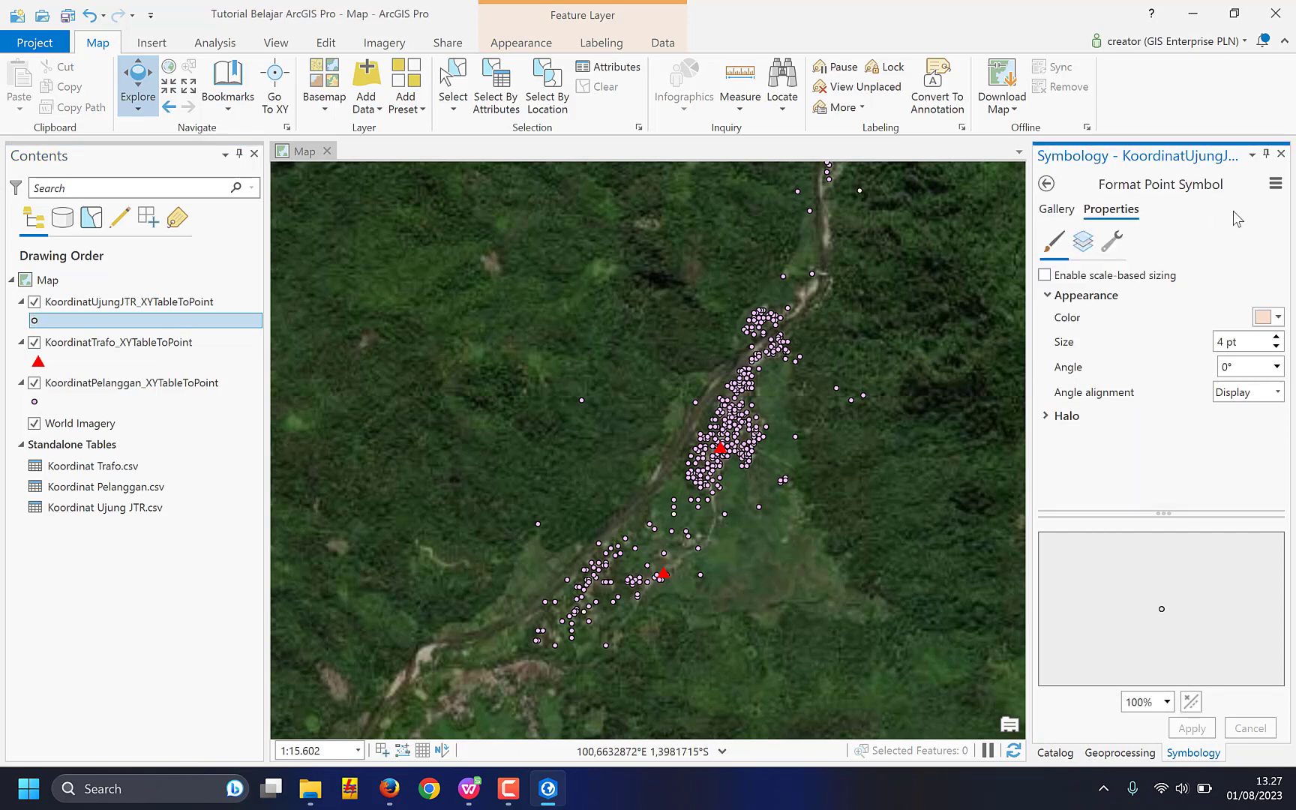
left_click(1275, 317)
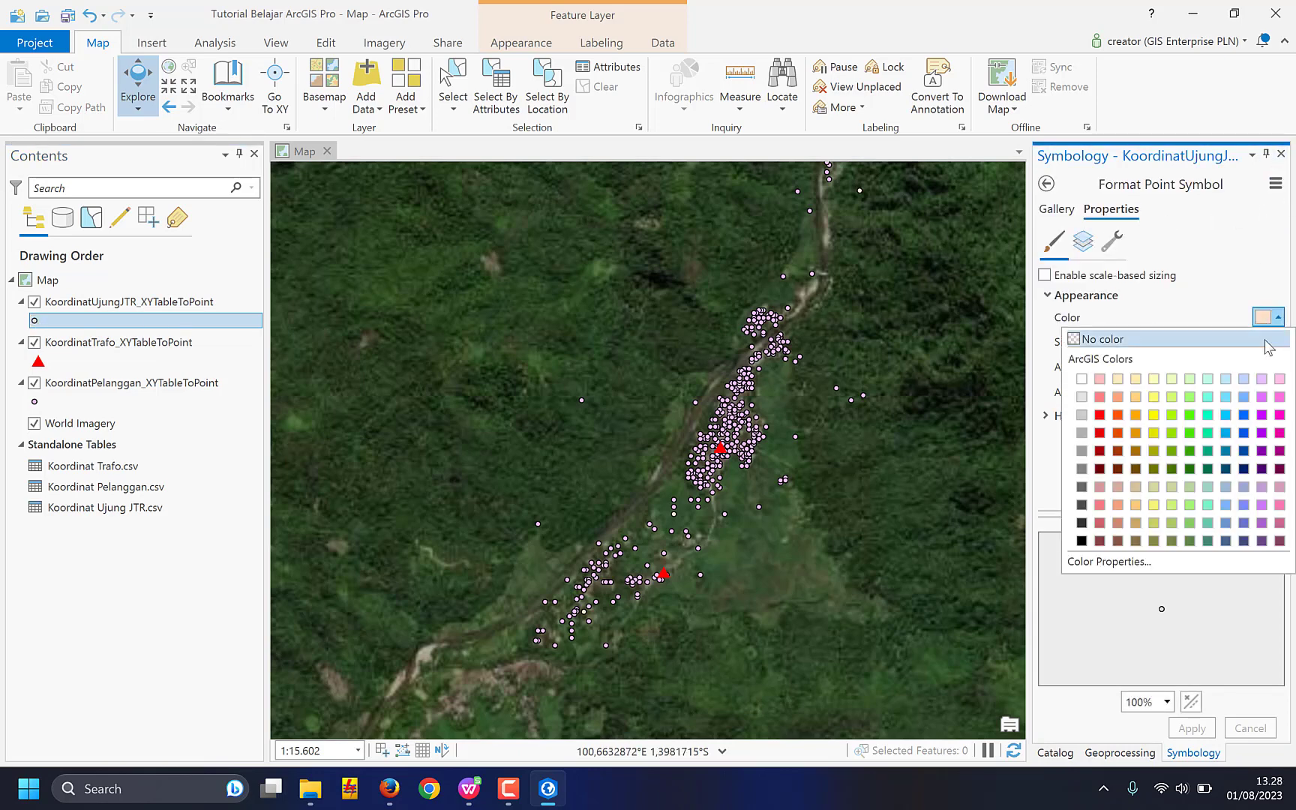
left_click(1190, 433)
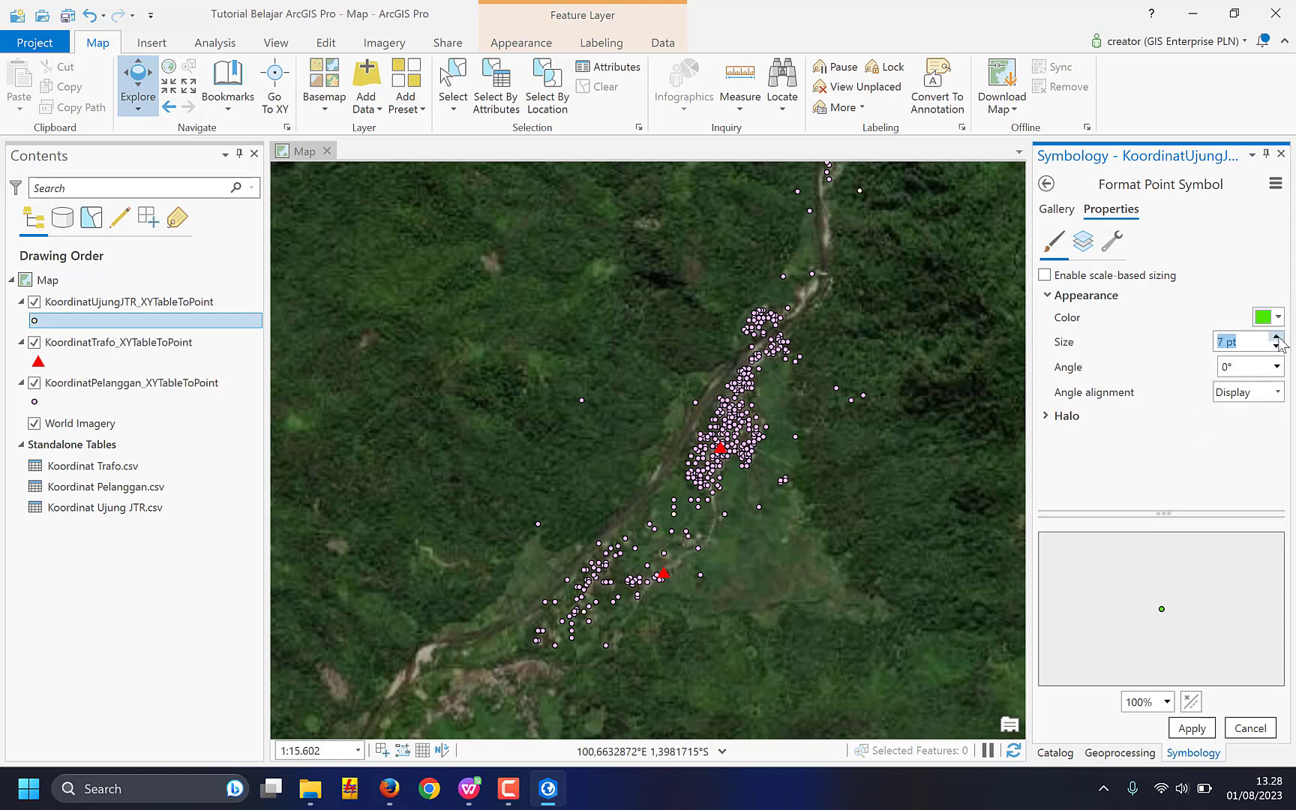
left_click(1200, 726)
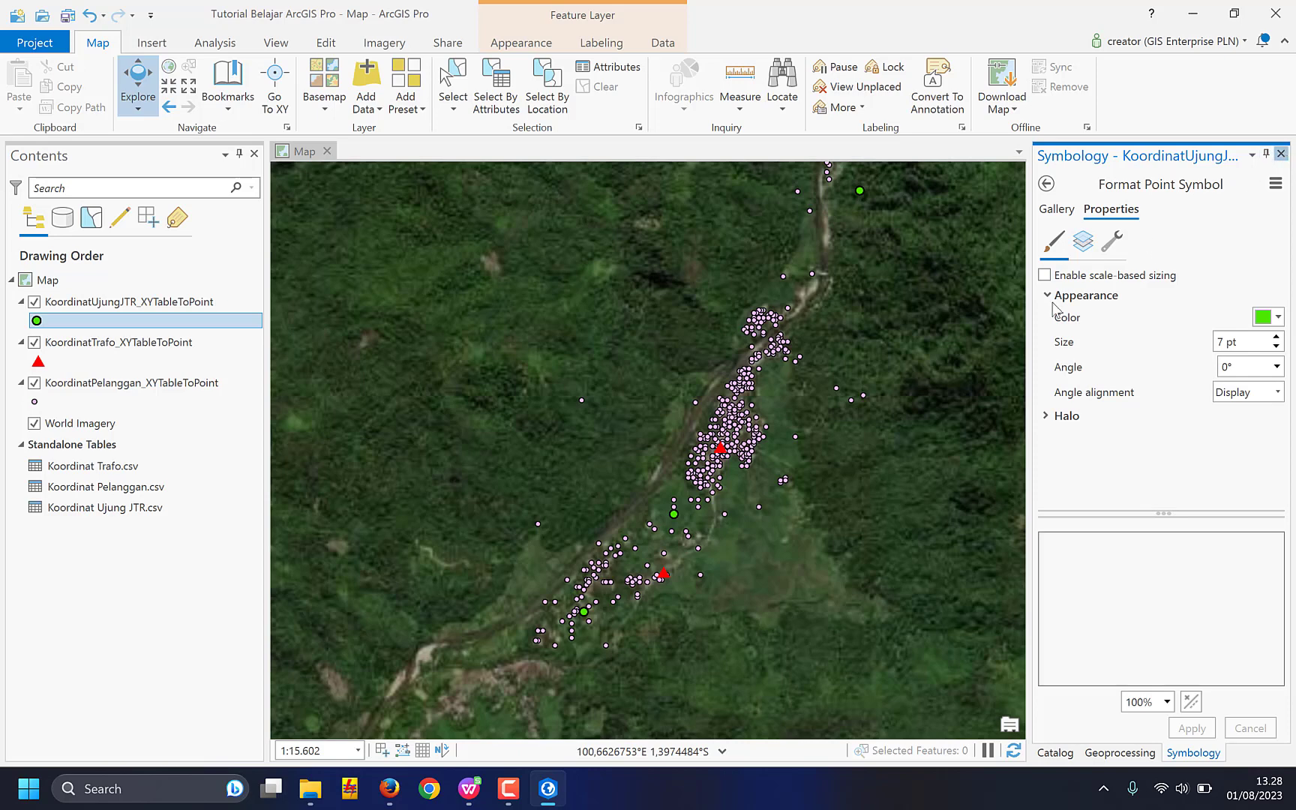
left_click(1281, 154)
left_click(1281, 153)
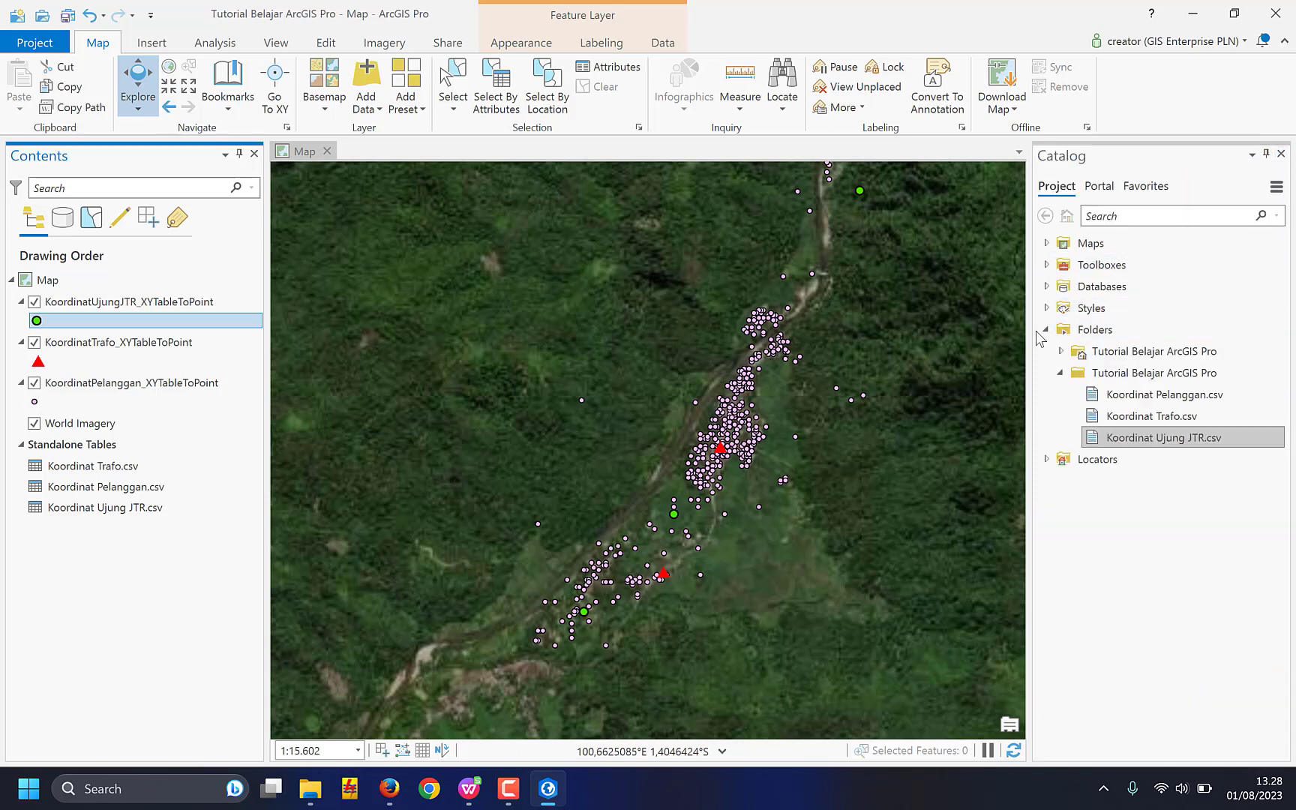
Examine where the green line-end points lie relative to the transformers and customer points.
scroll(953, 354, "down", 2)
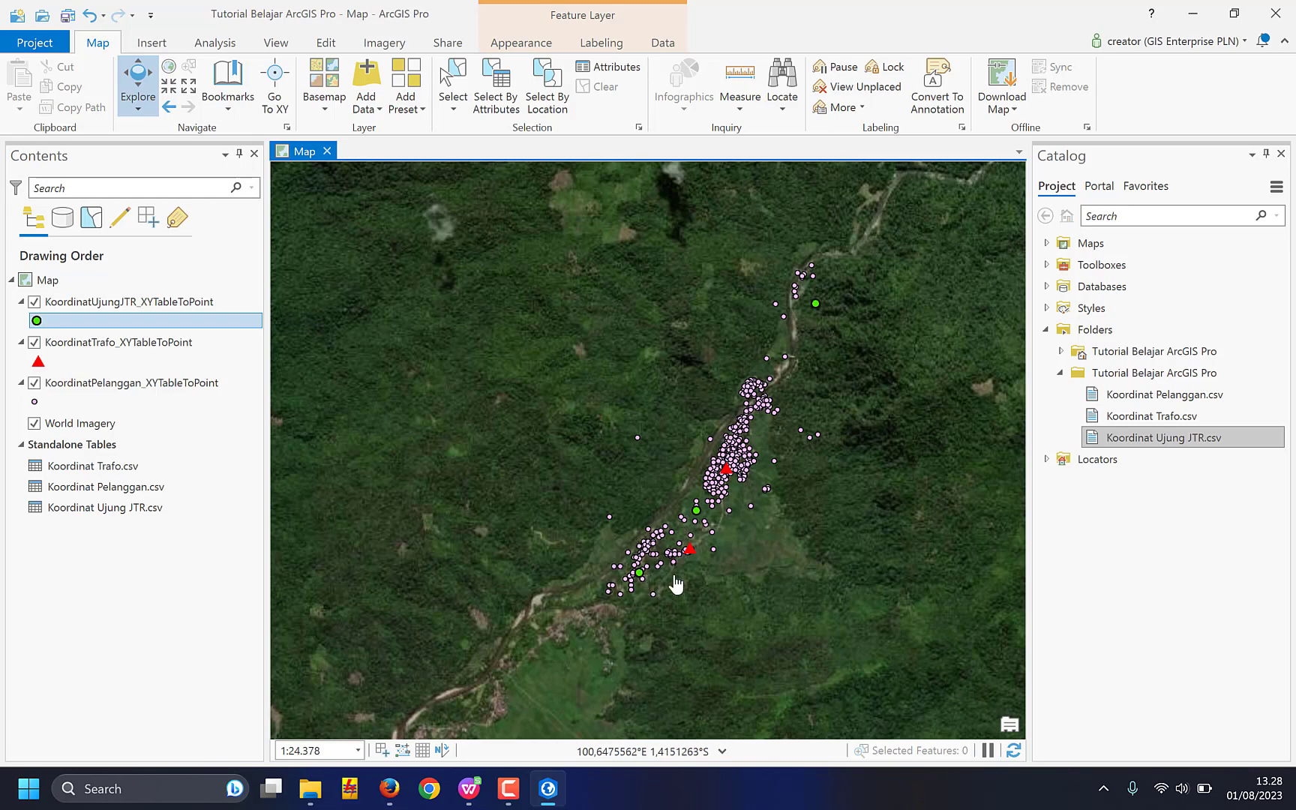
scroll(675, 584, "up", 2)
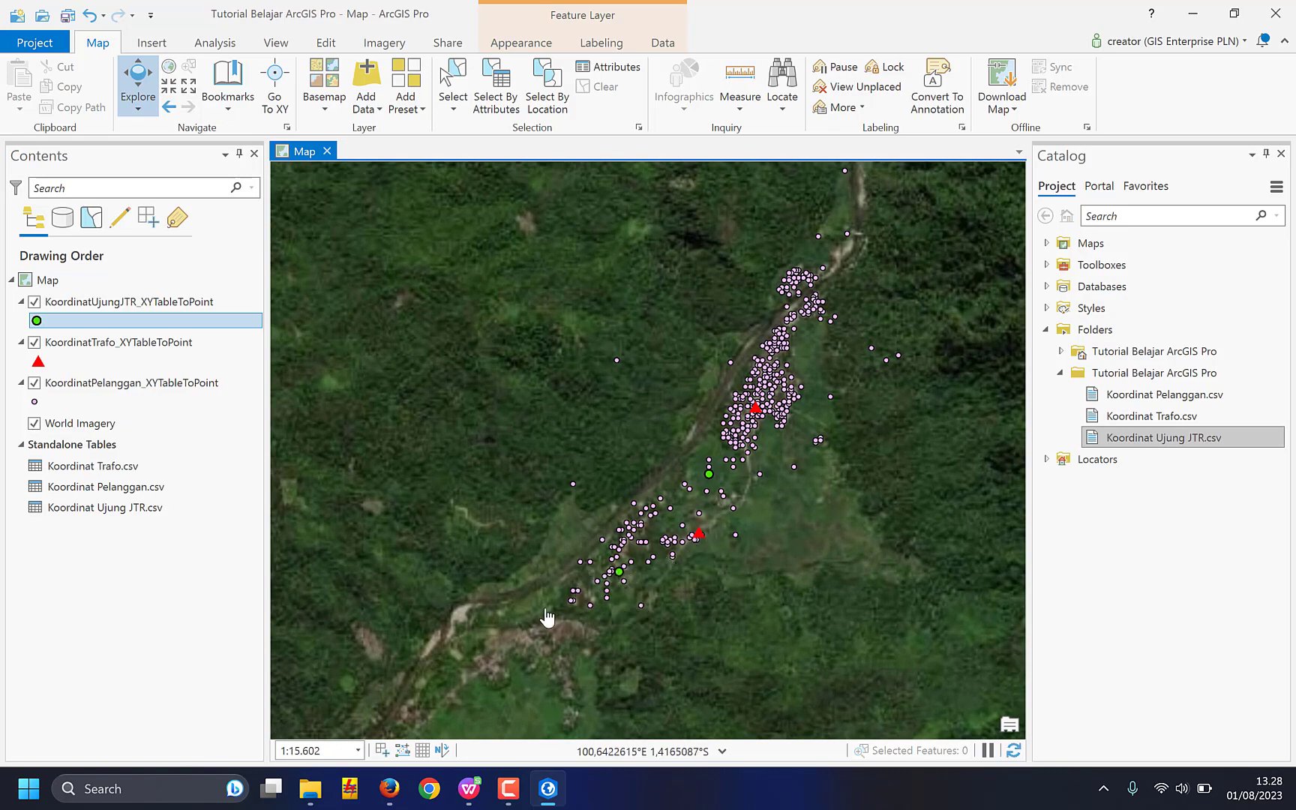
left_click_drag(757, 504, 709, 573)
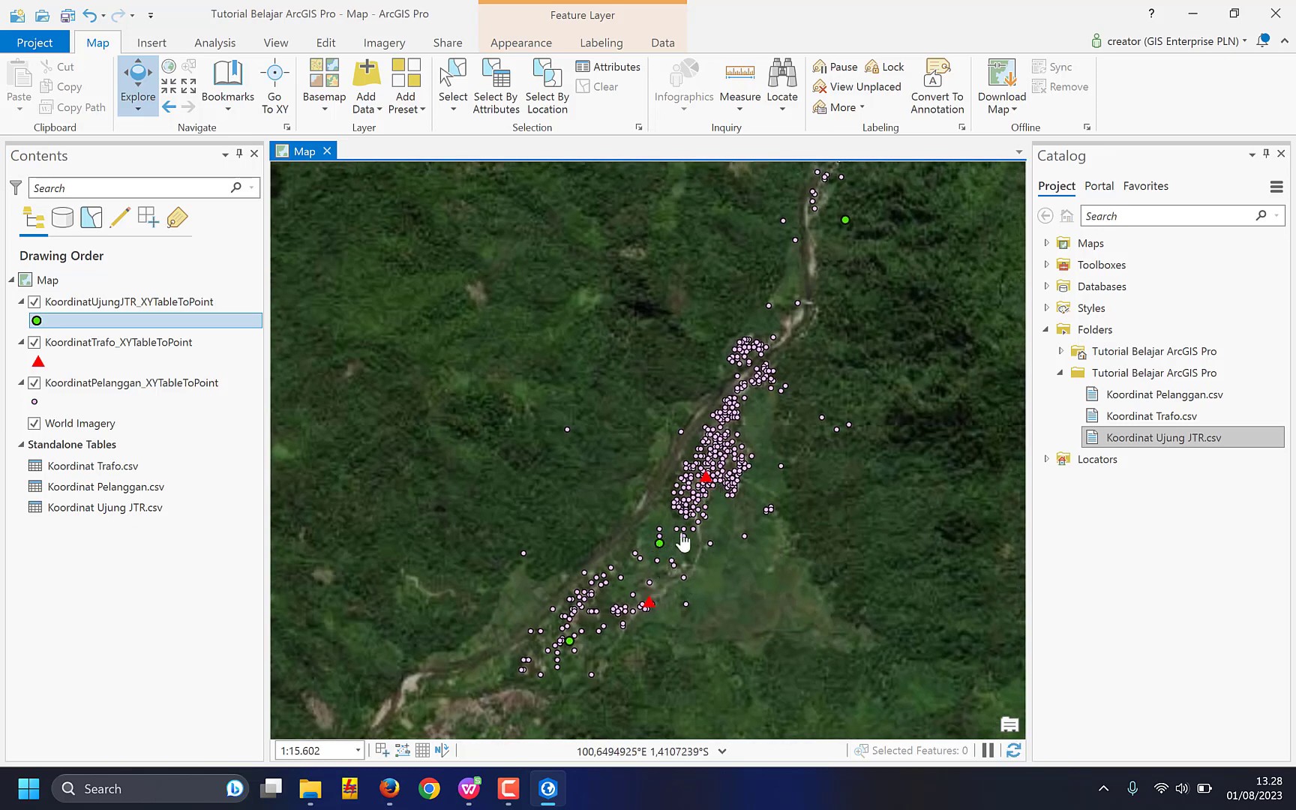
Examine how far the customer, transformer and line-end points extend along the river valley.
left_click_drag(761, 458, 712, 588)
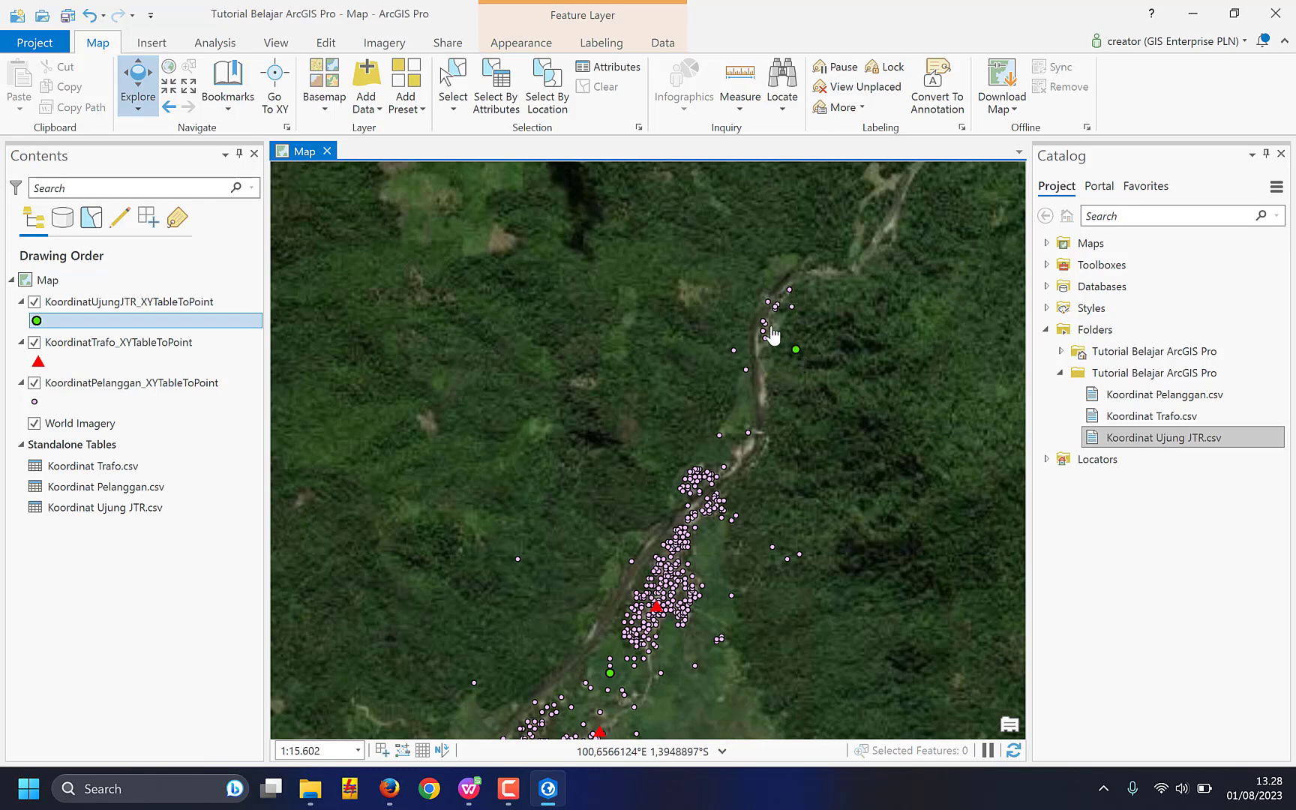
scroll(829, 419, "down", 2)
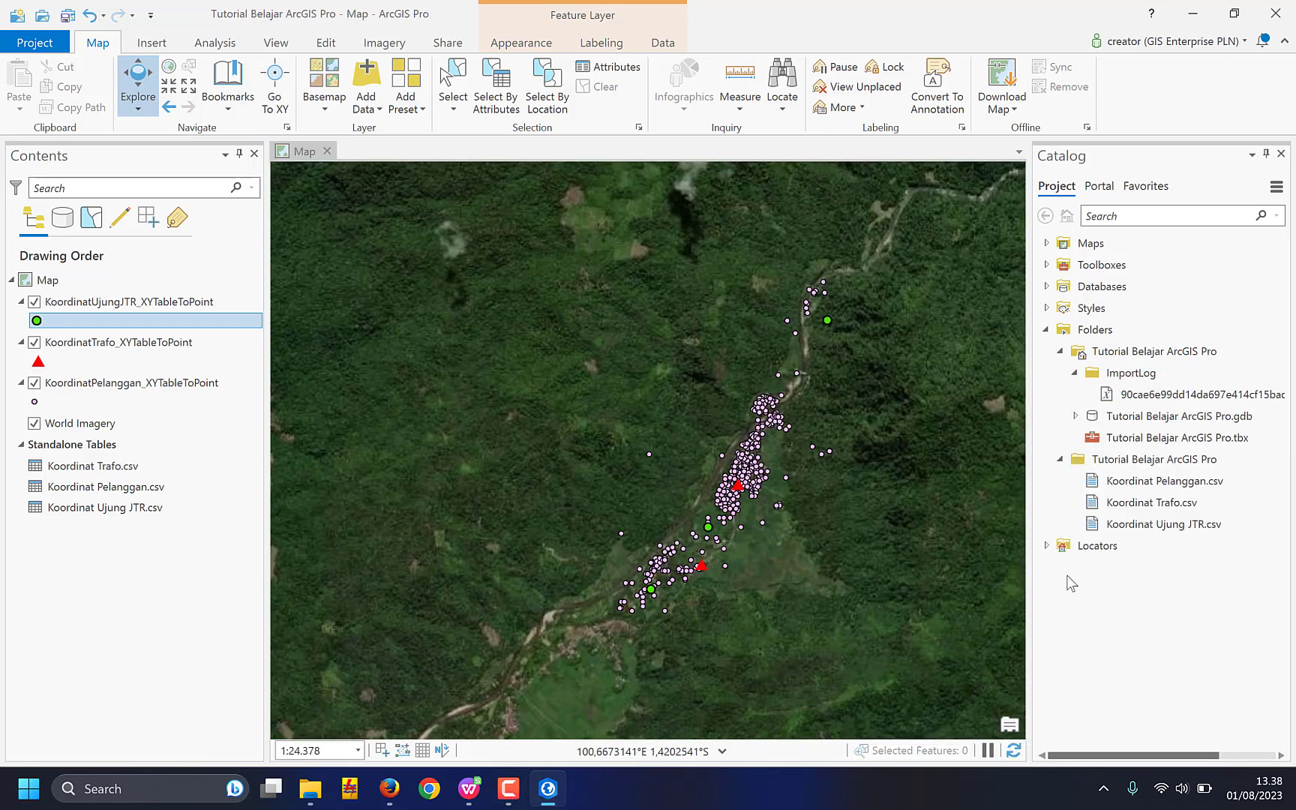
left_click_drag(874, 500, 851, 470)
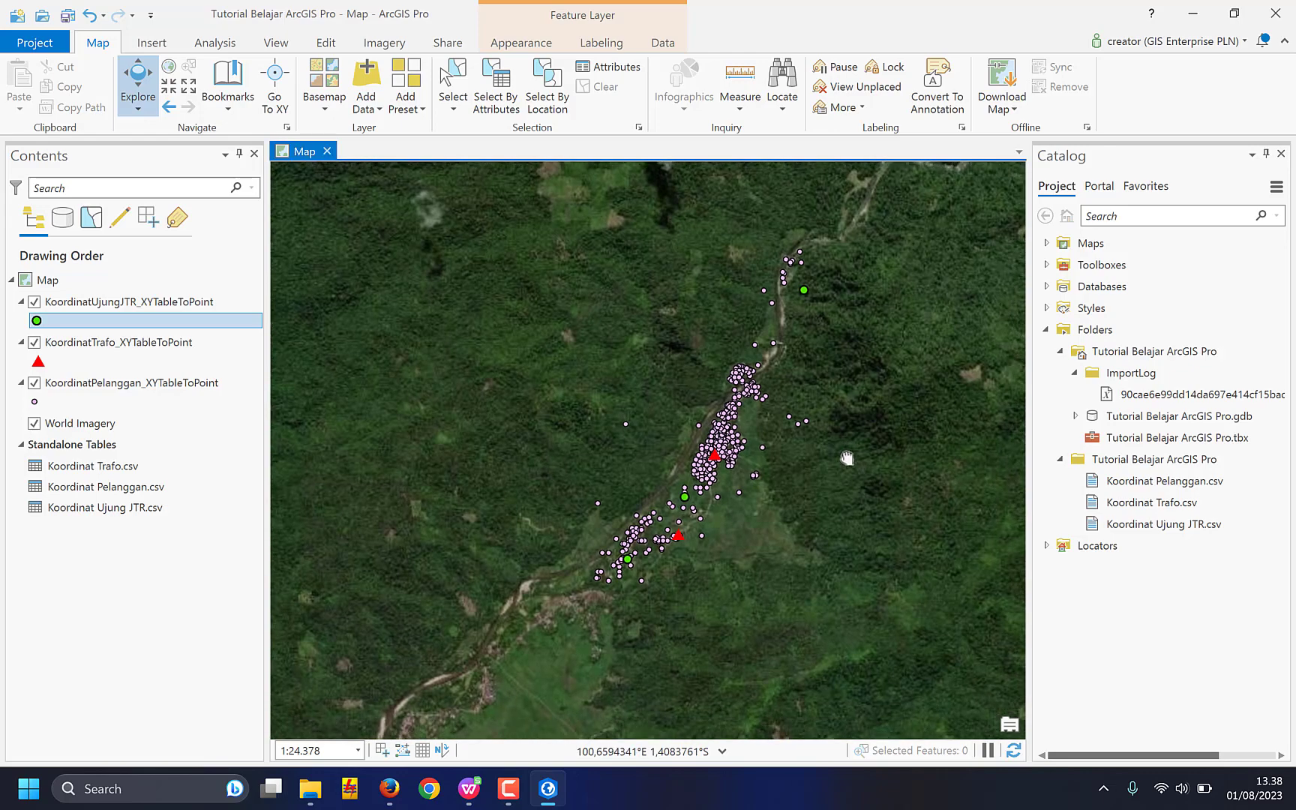
scroll(729, 466, "up", 3)
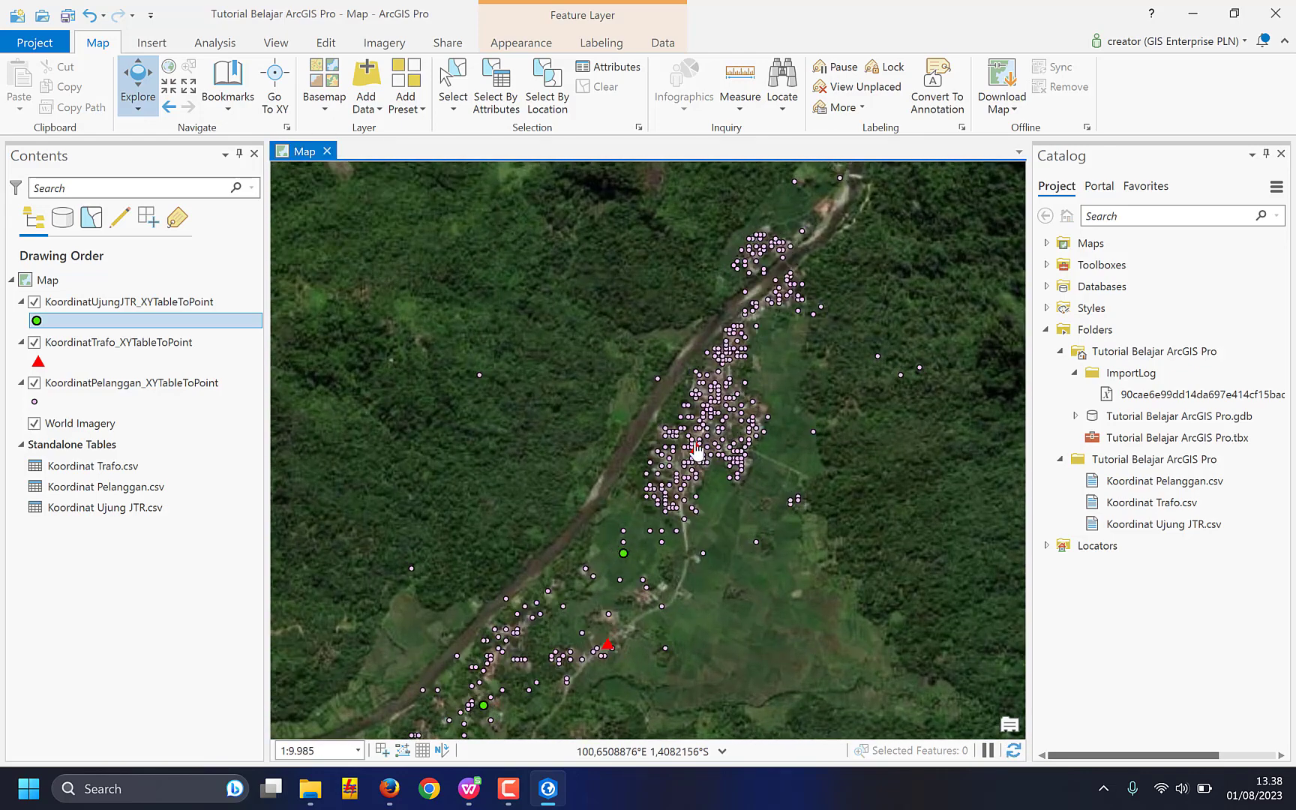
left_click_drag(697, 515, 727, 411)
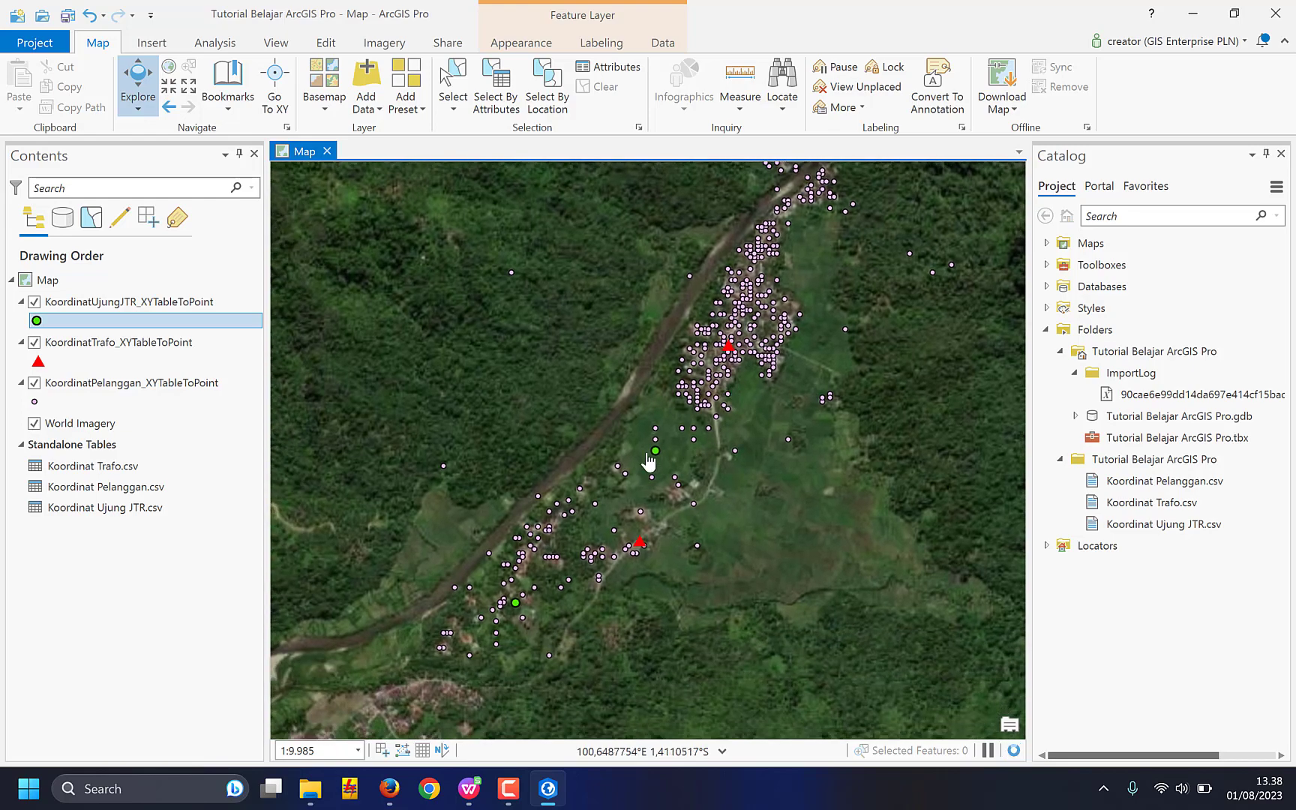
scroll(684, 463, "down", 3)
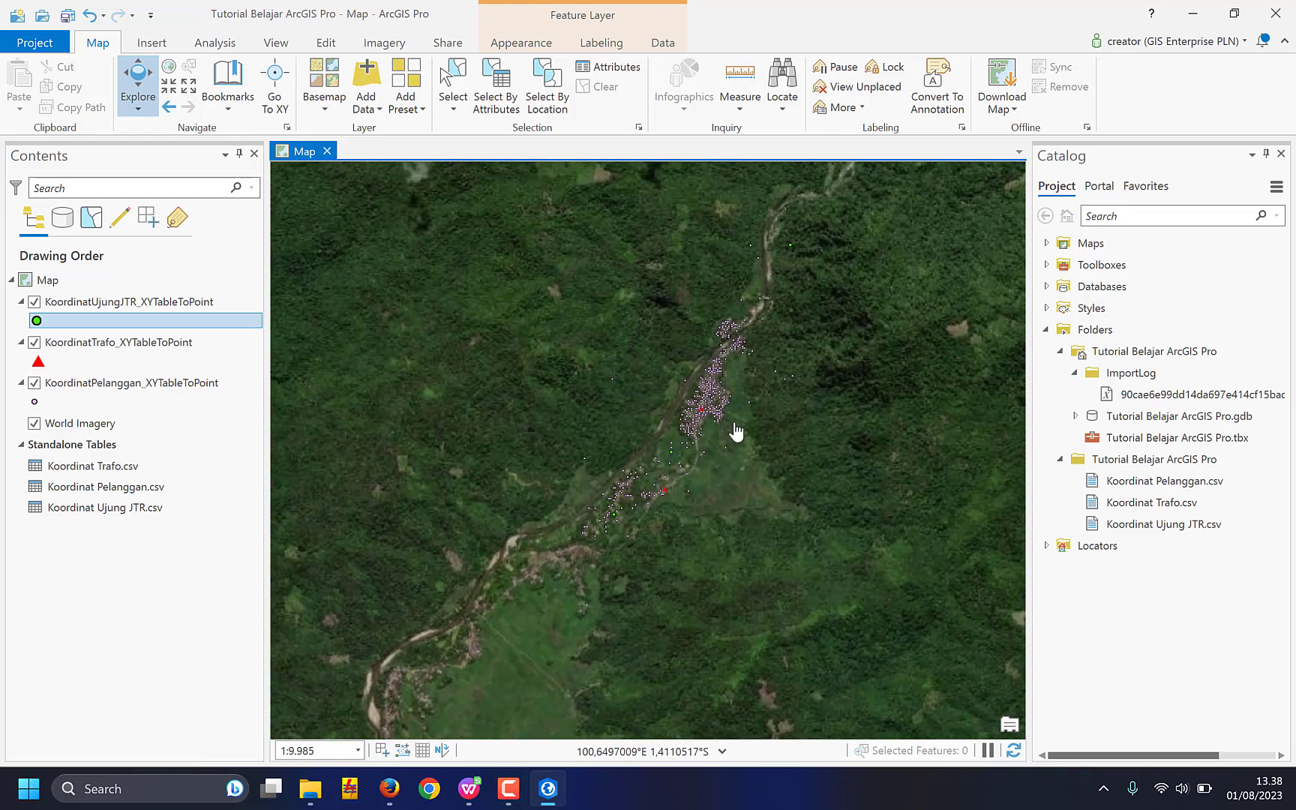
scroll(705, 441, "up", 2)
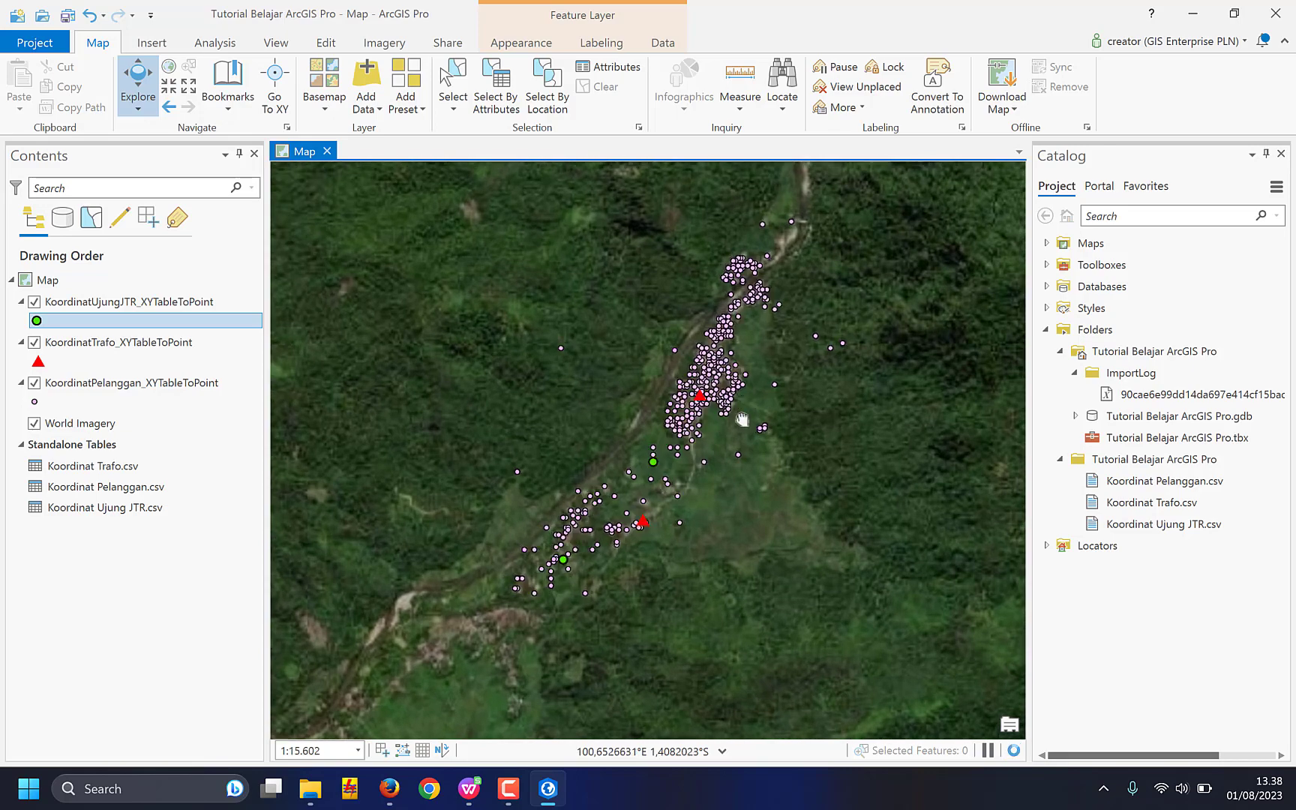
left_click_drag(739, 407, 690, 495)
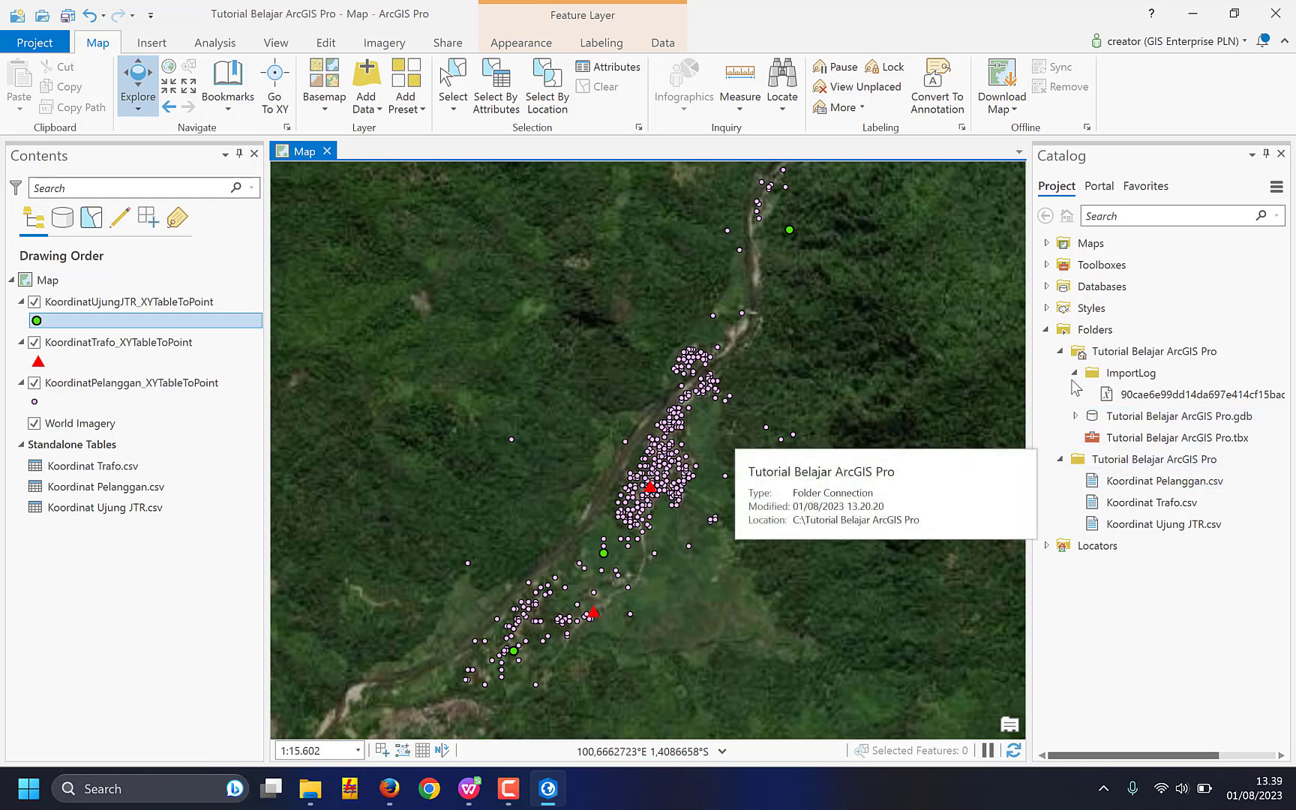
Create a file geodatabase named Tutorial ArcGIS Pro in the Tutorial Belajar ArcGIS Pro folder that holds the CSV files.
left_click(1061, 352)
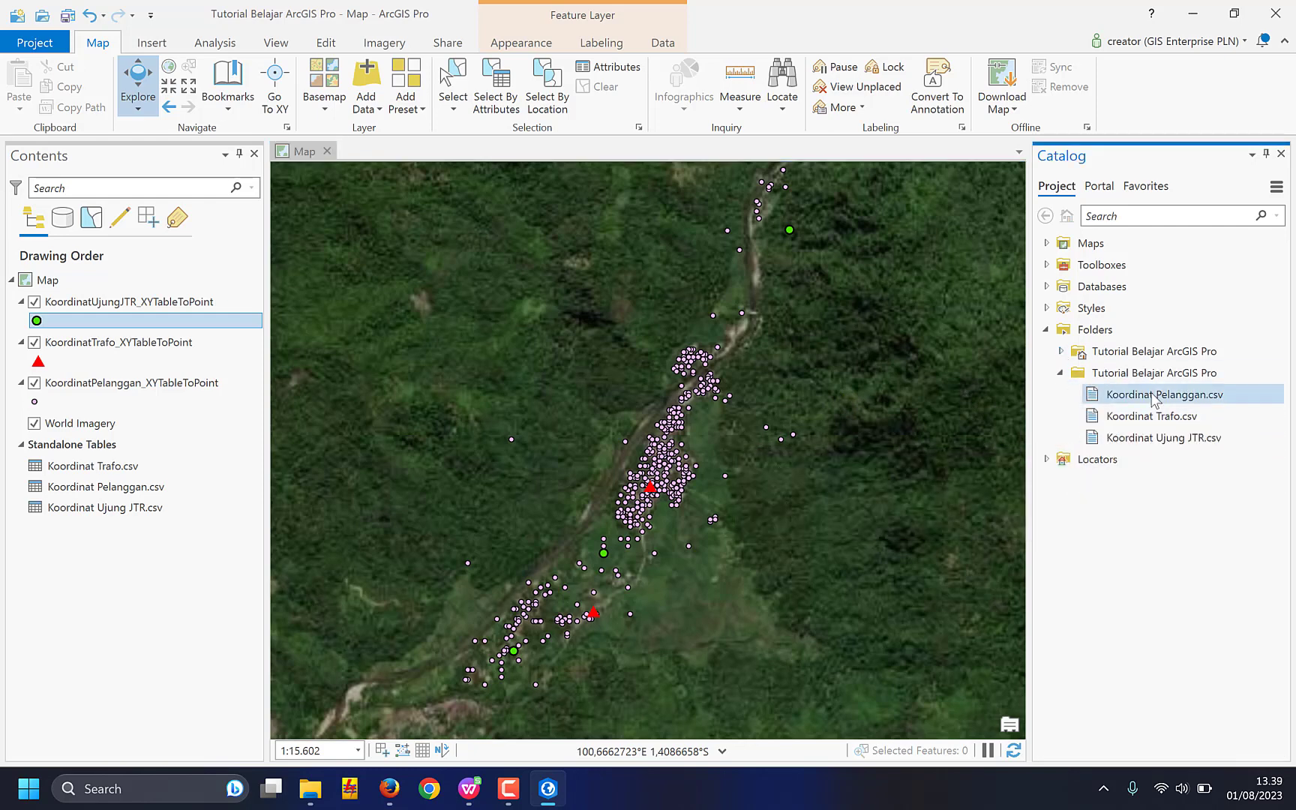
left_click(1168, 377)
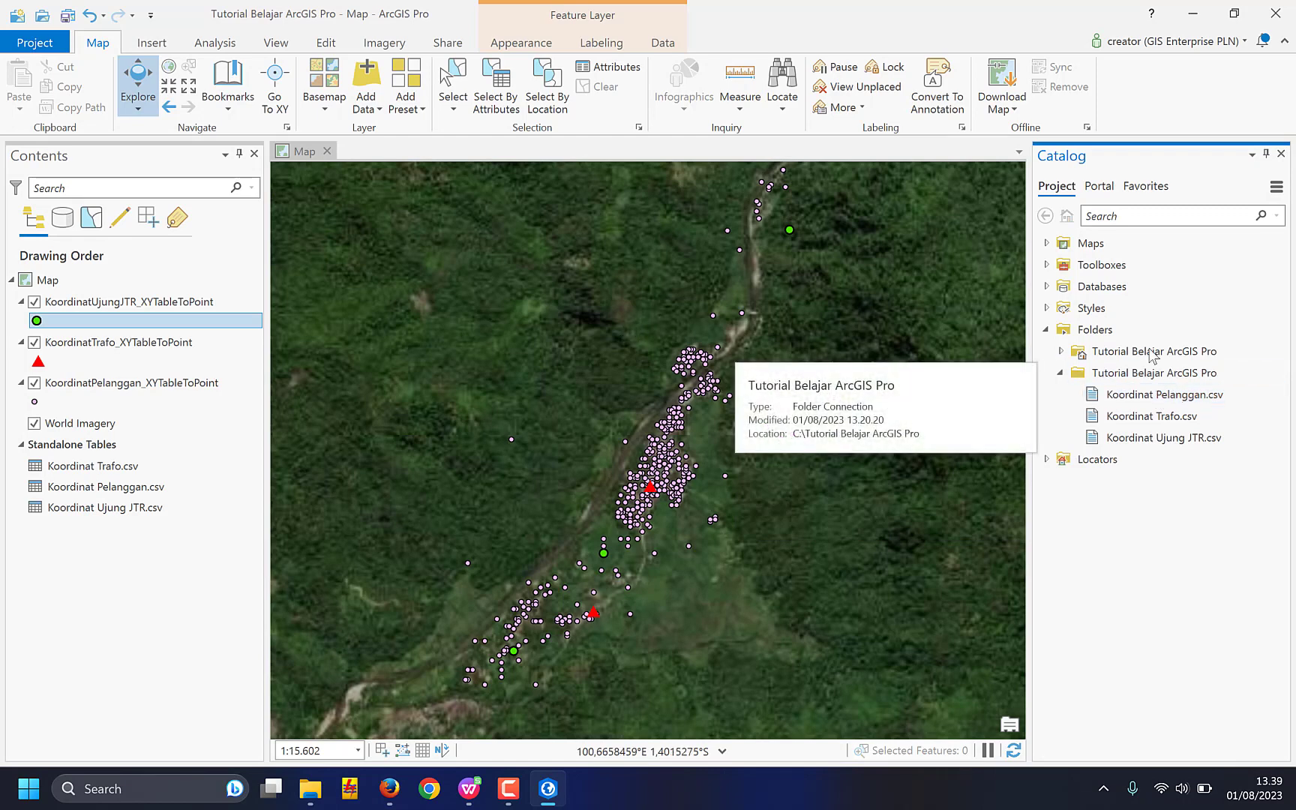
right_click(1127, 375)
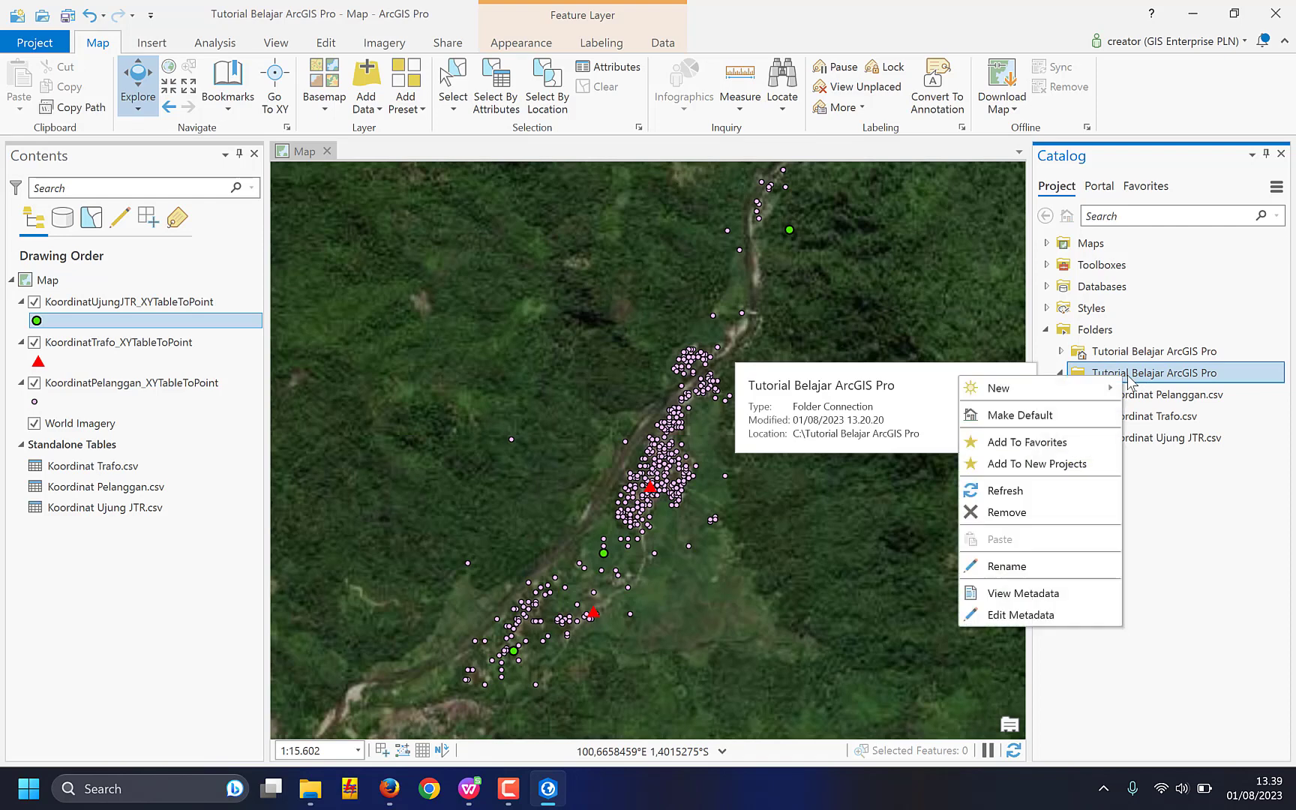
left_click(1179, 384)
right_click(1179, 385)
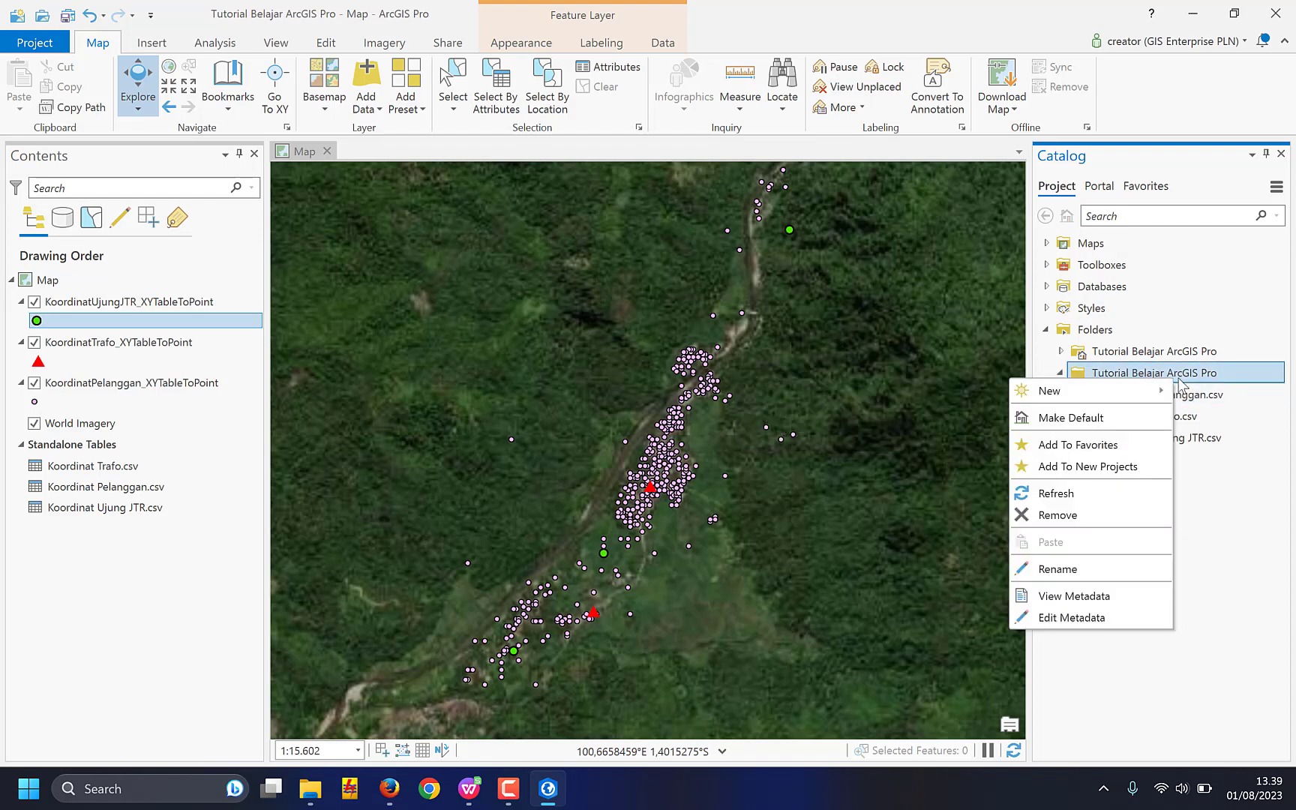
mouse_move(1131, 392)
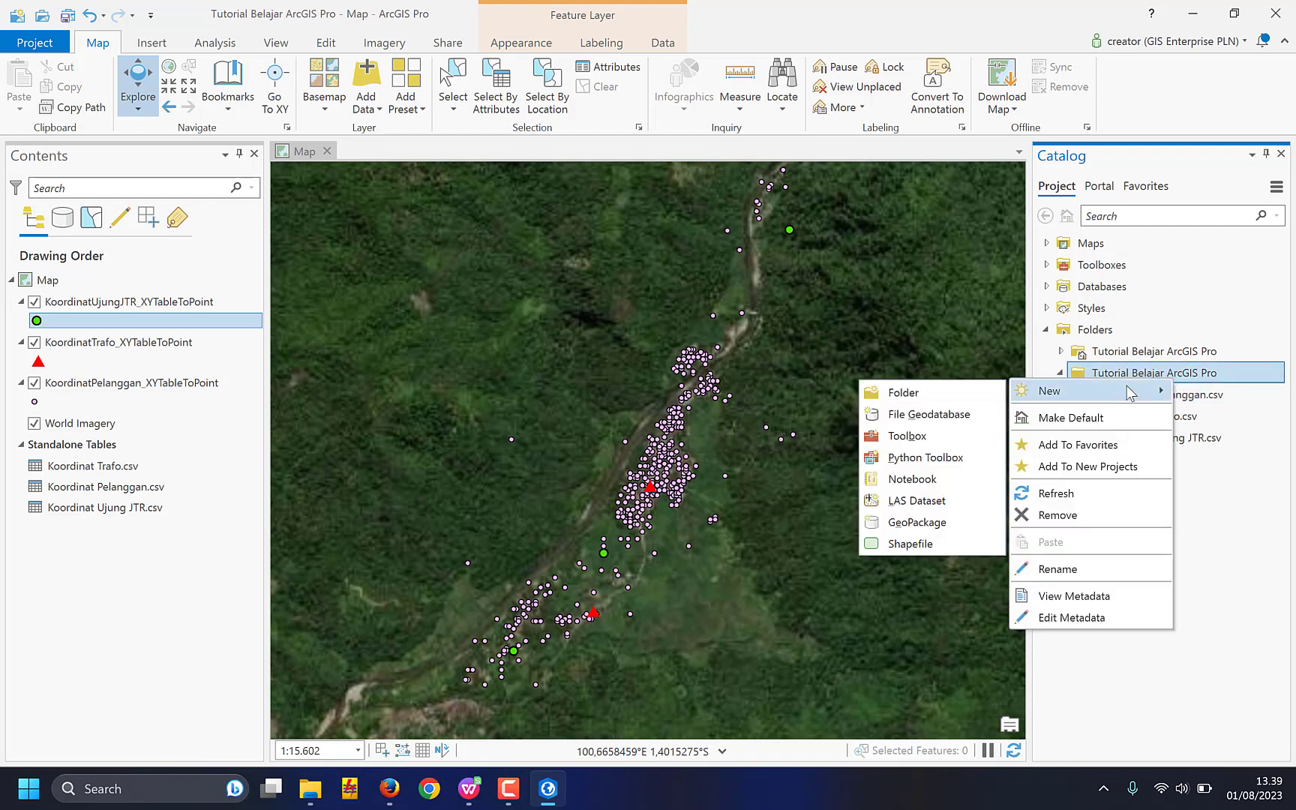
left_click(941, 417)
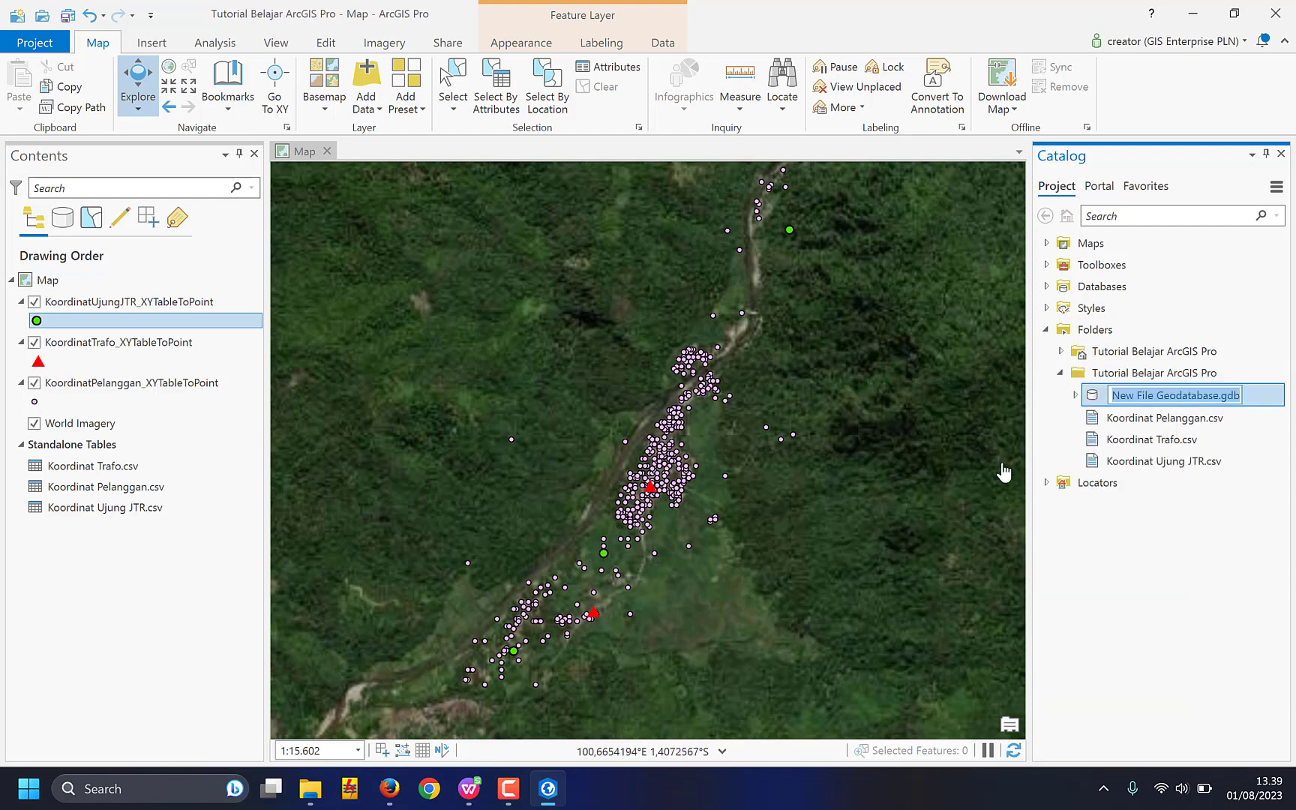
type("Tutorial ArcGIS Pro")
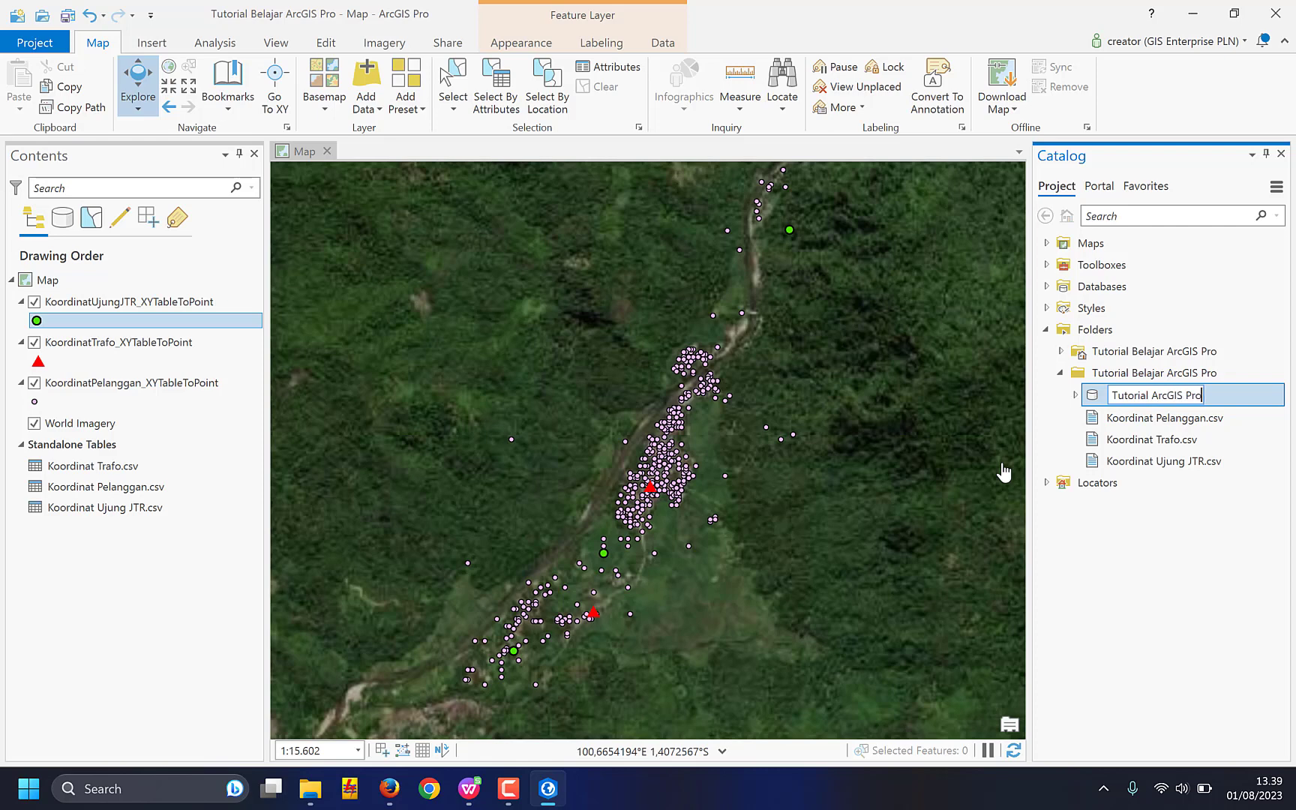
key("Return")
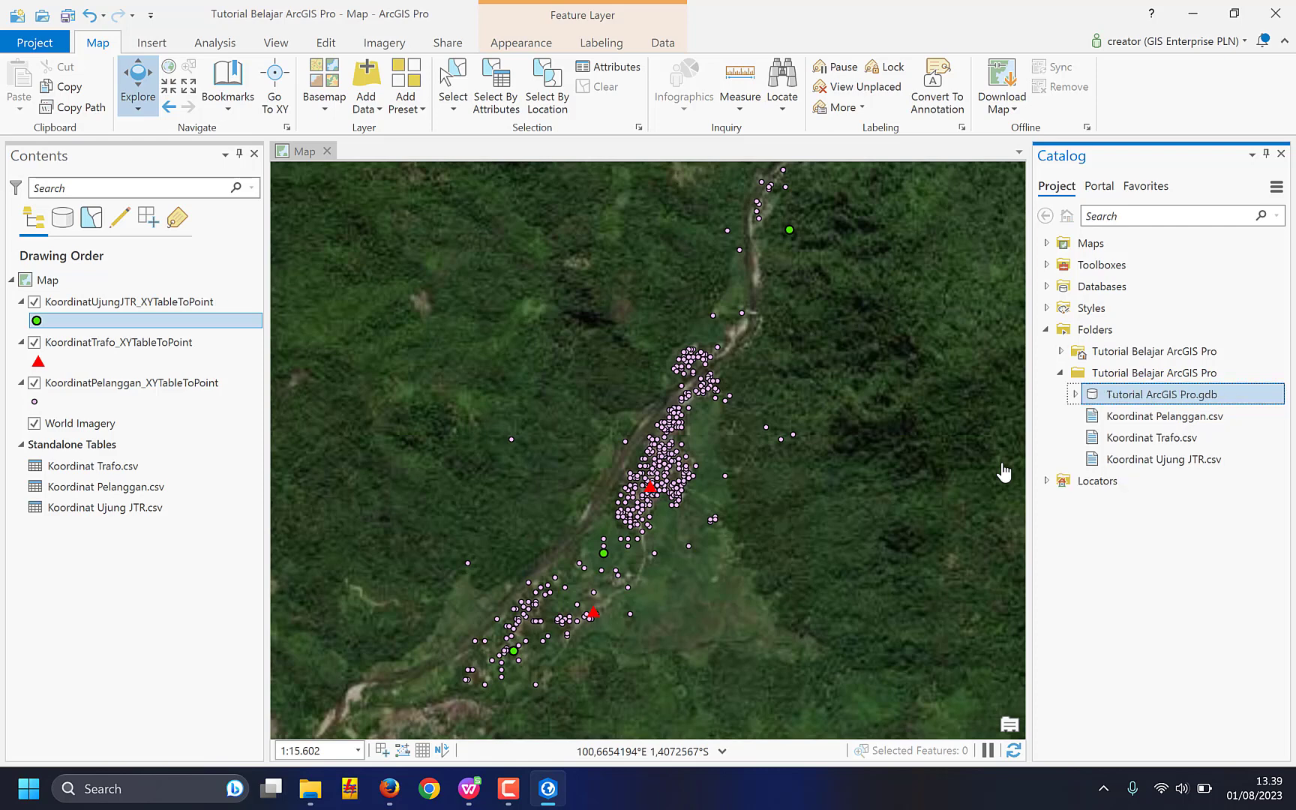
Define a new polygon feature class named ZonasiGD in Tutorial ArcGIS Pro.gdb, keeping Z values enabled.
right_click(1146, 402)
mouse_move(1078, 481)
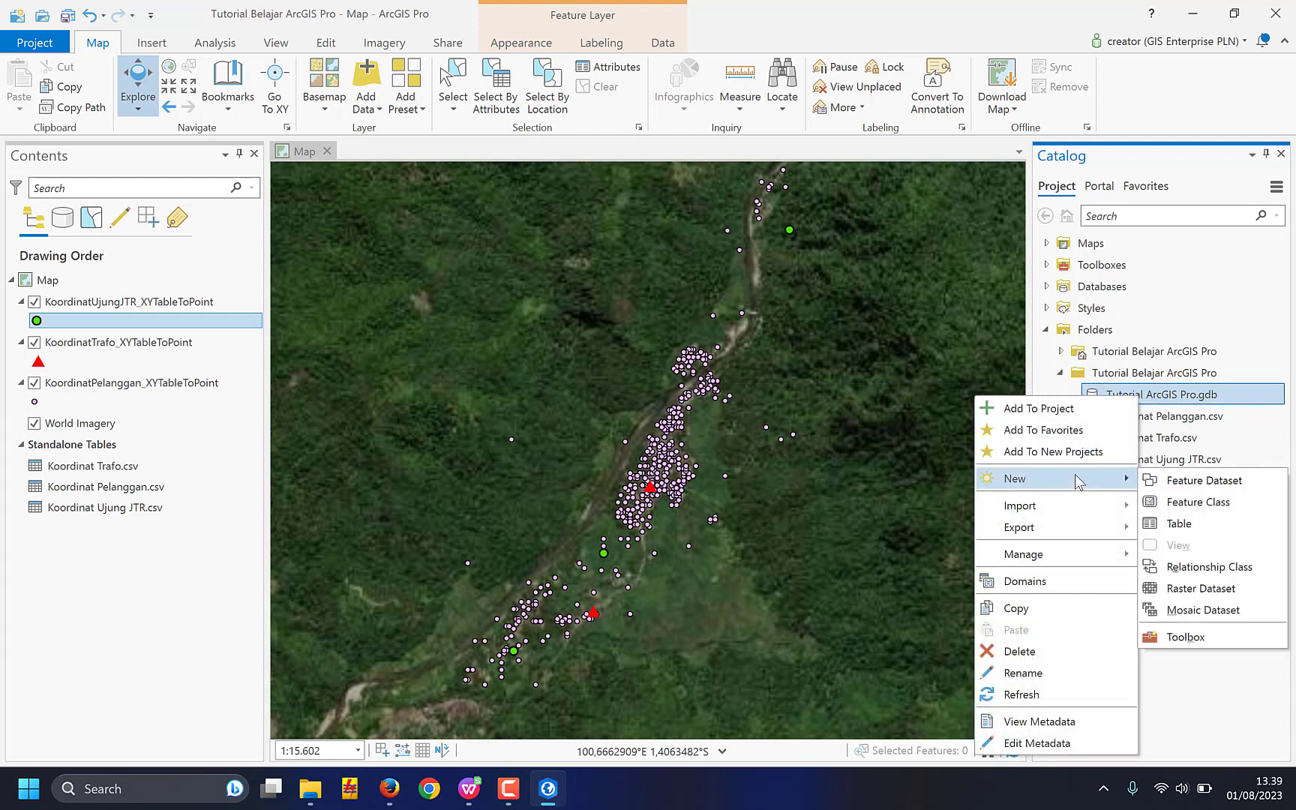
left_click(1189, 502)
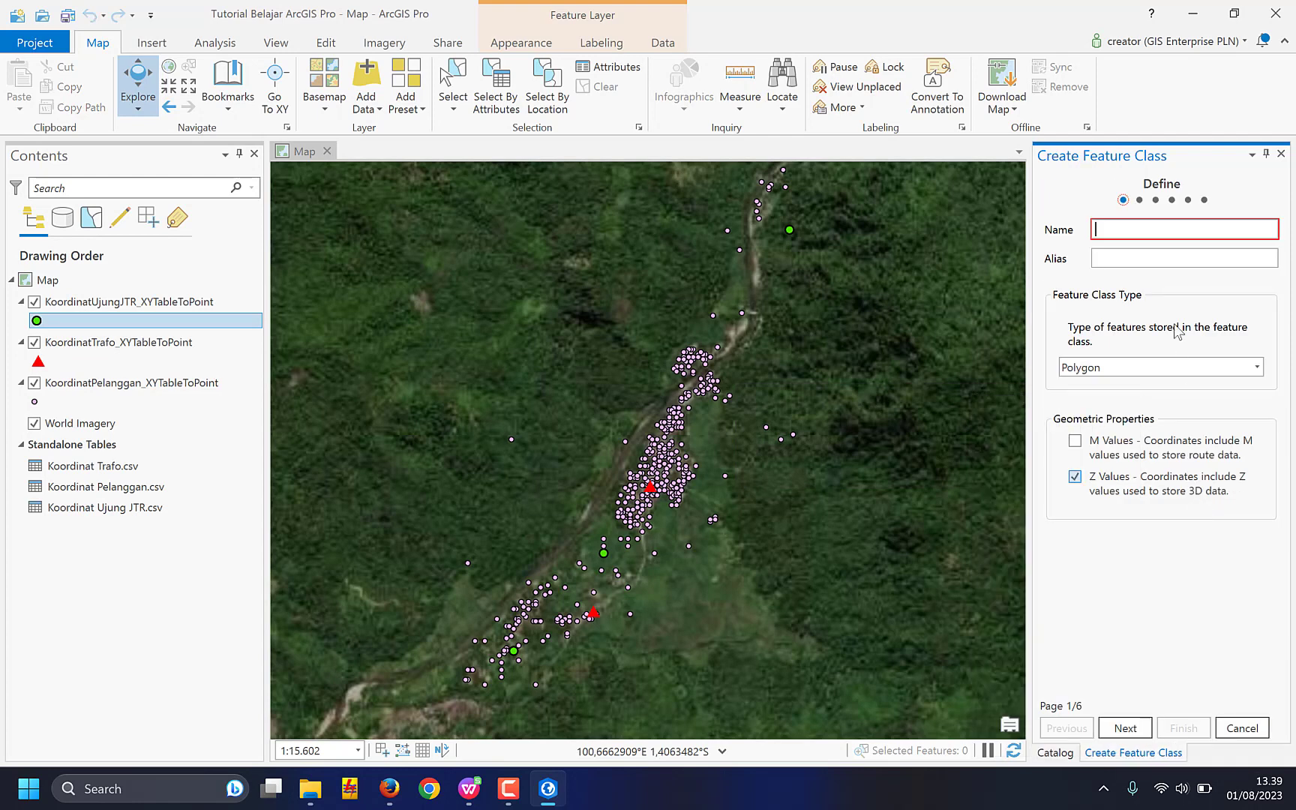
left_click(1127, 368)
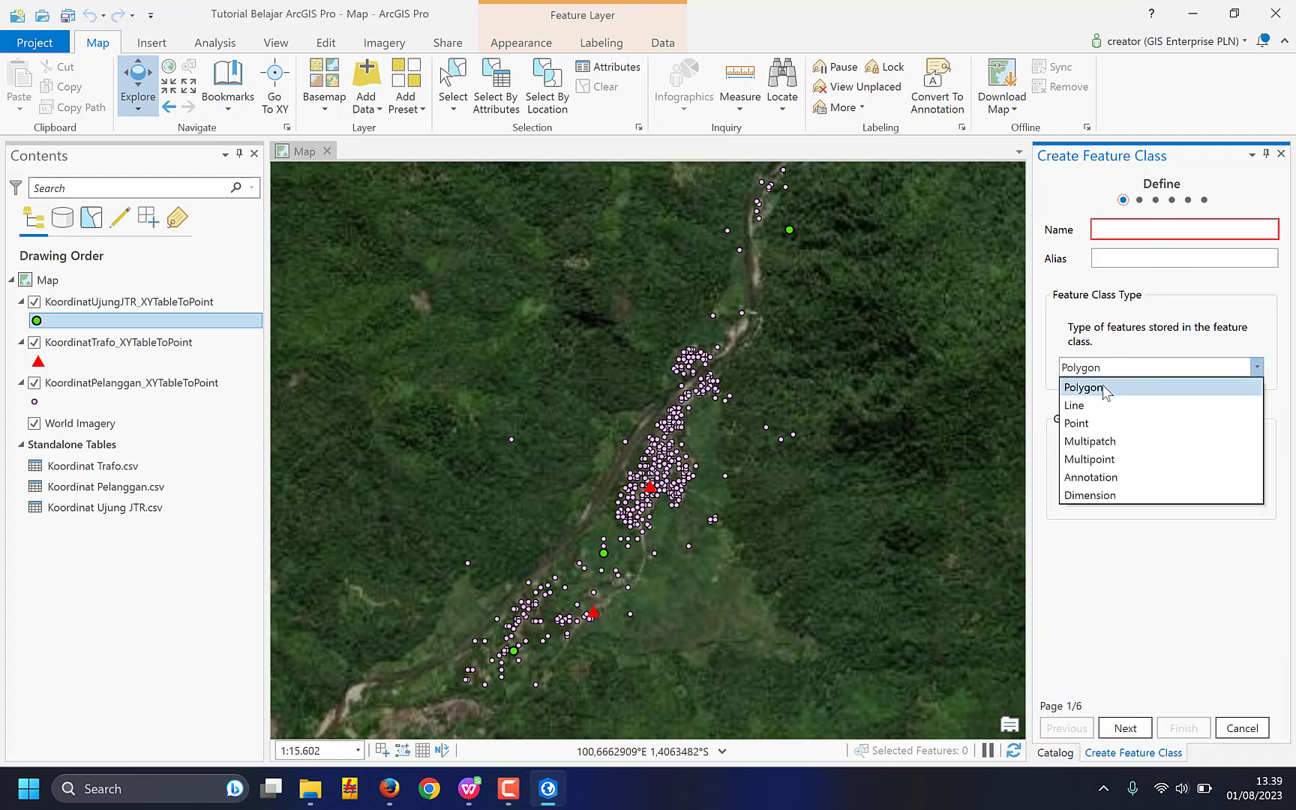
left_click(1102, 386)
left_click(1143, 229)
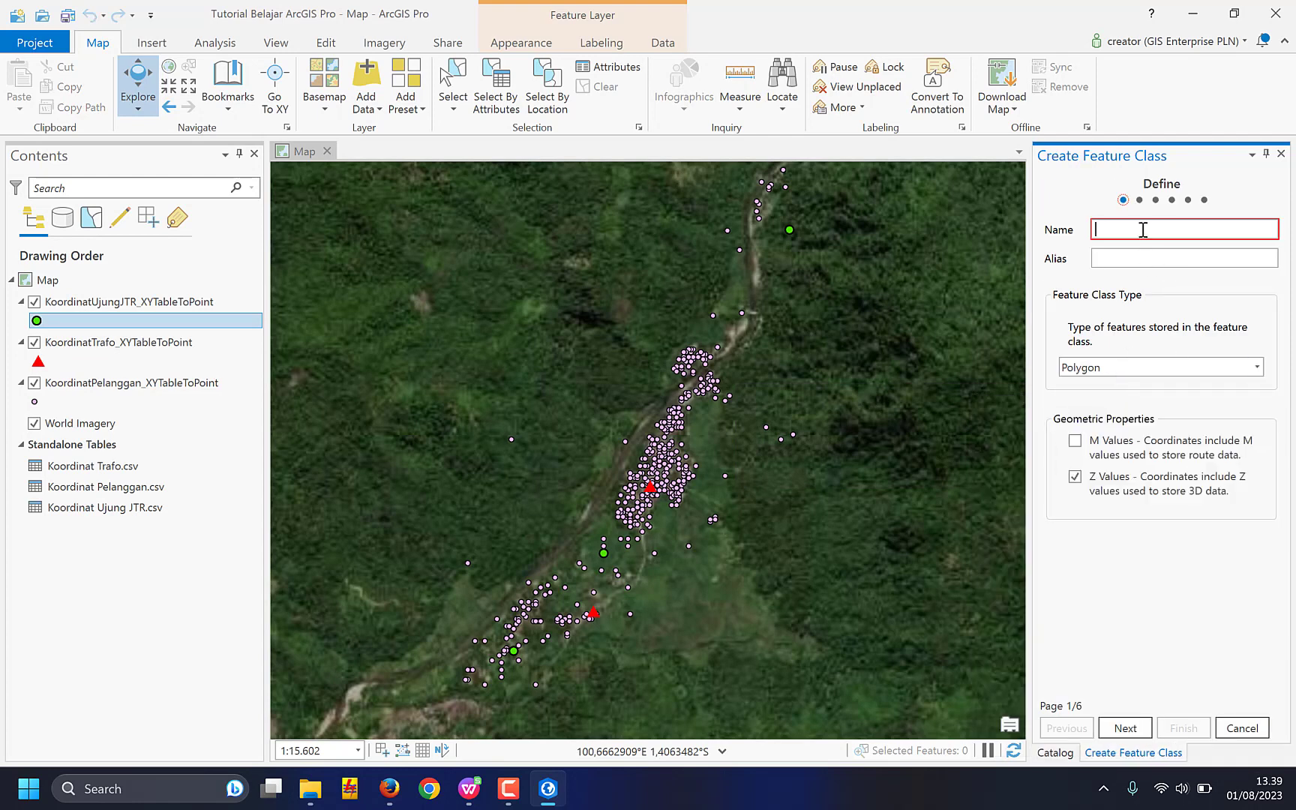
type("ZonasiGD")
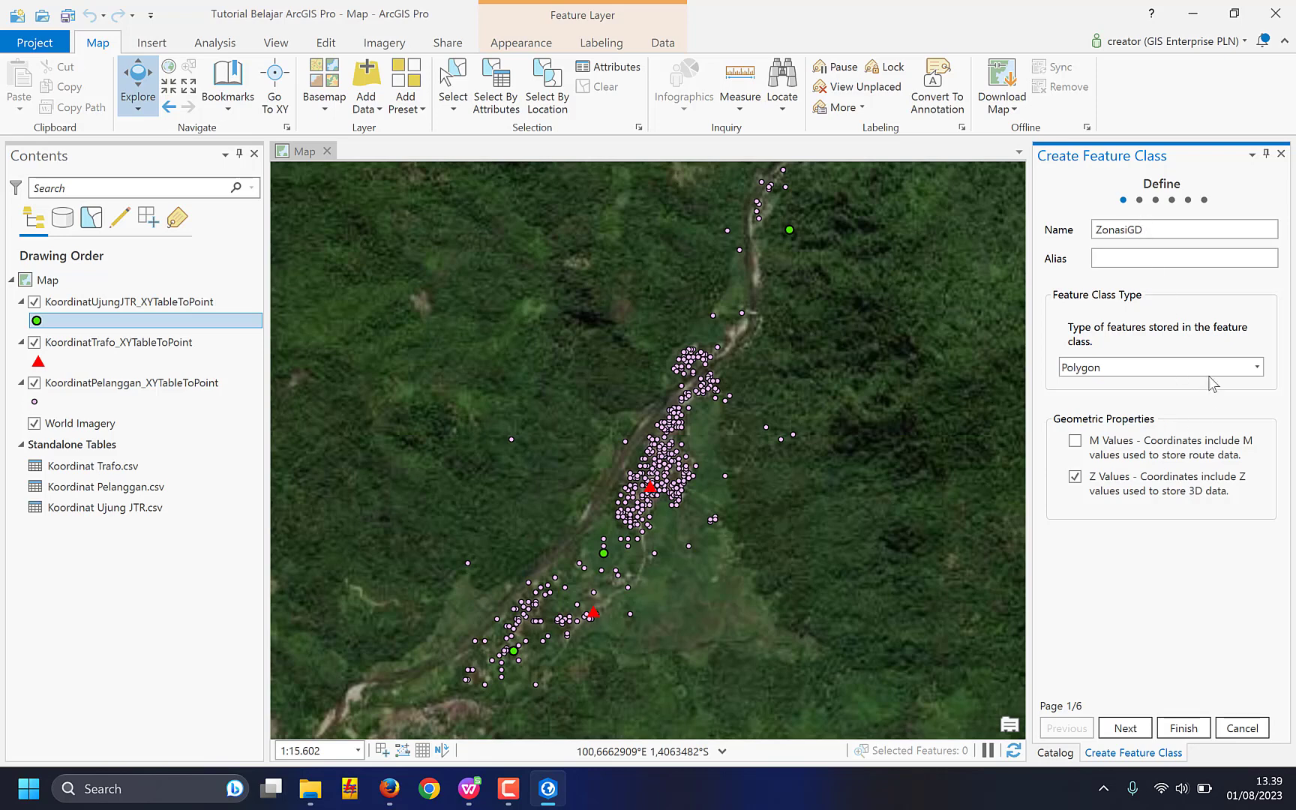
left_click(1124, 728)
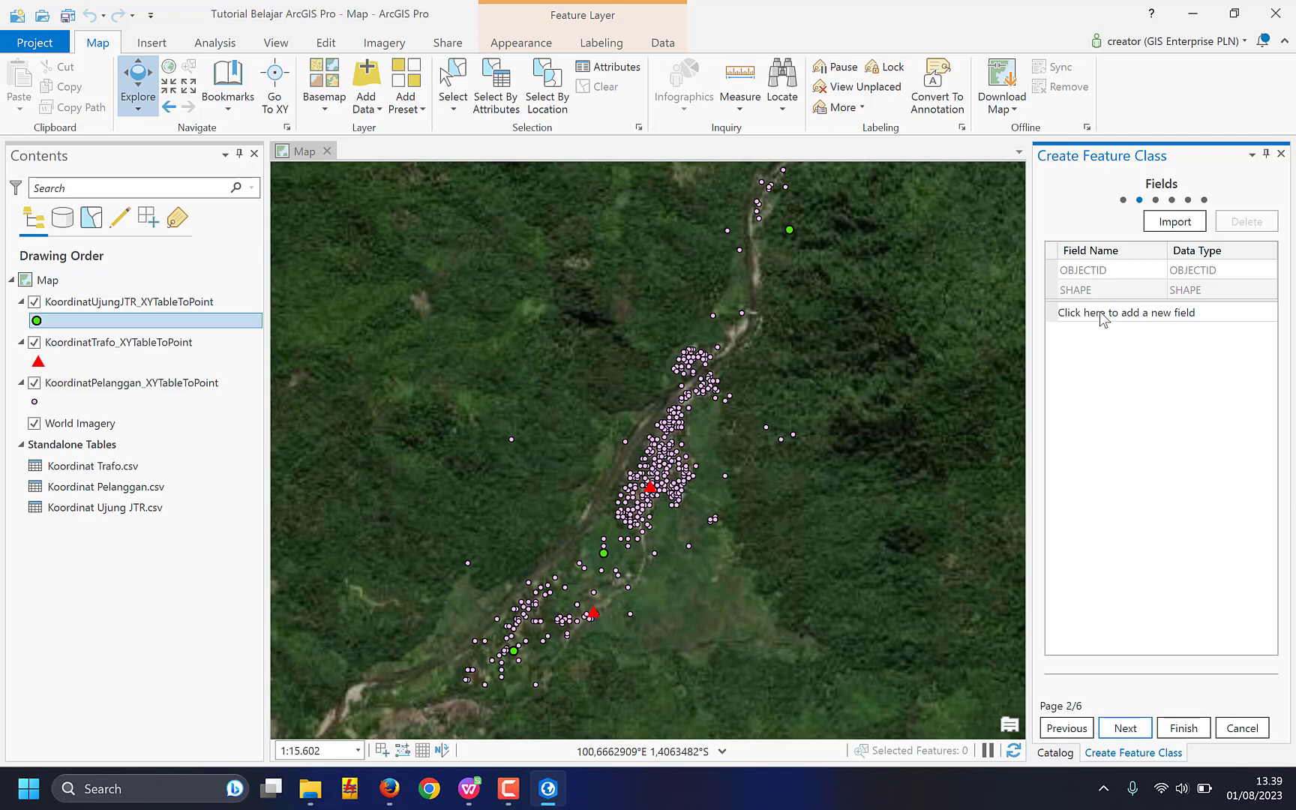
Add a text field KodeGD to the new feature class and finish creating it with the WGS 1984 coordinate system.
left_click(1106, 315)
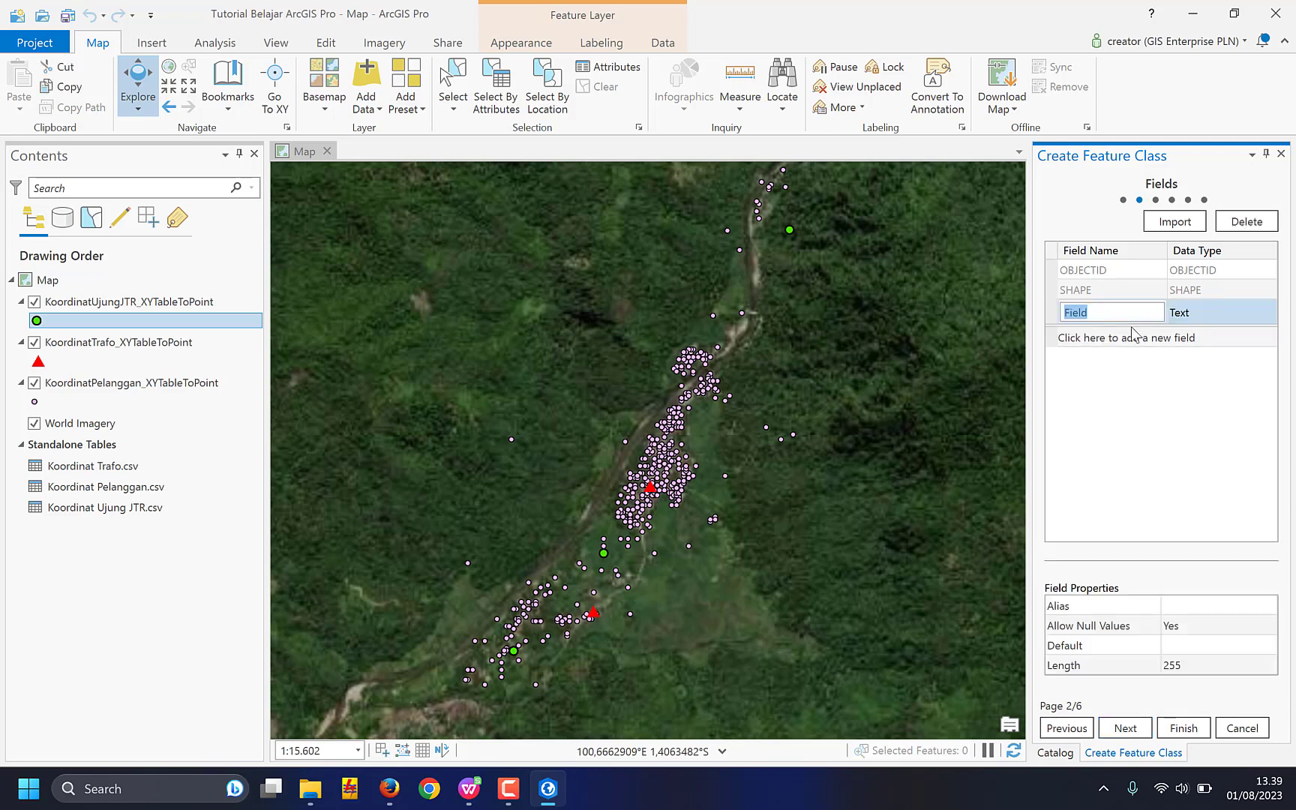
type("KodeGD")
left_click(1186, 314)
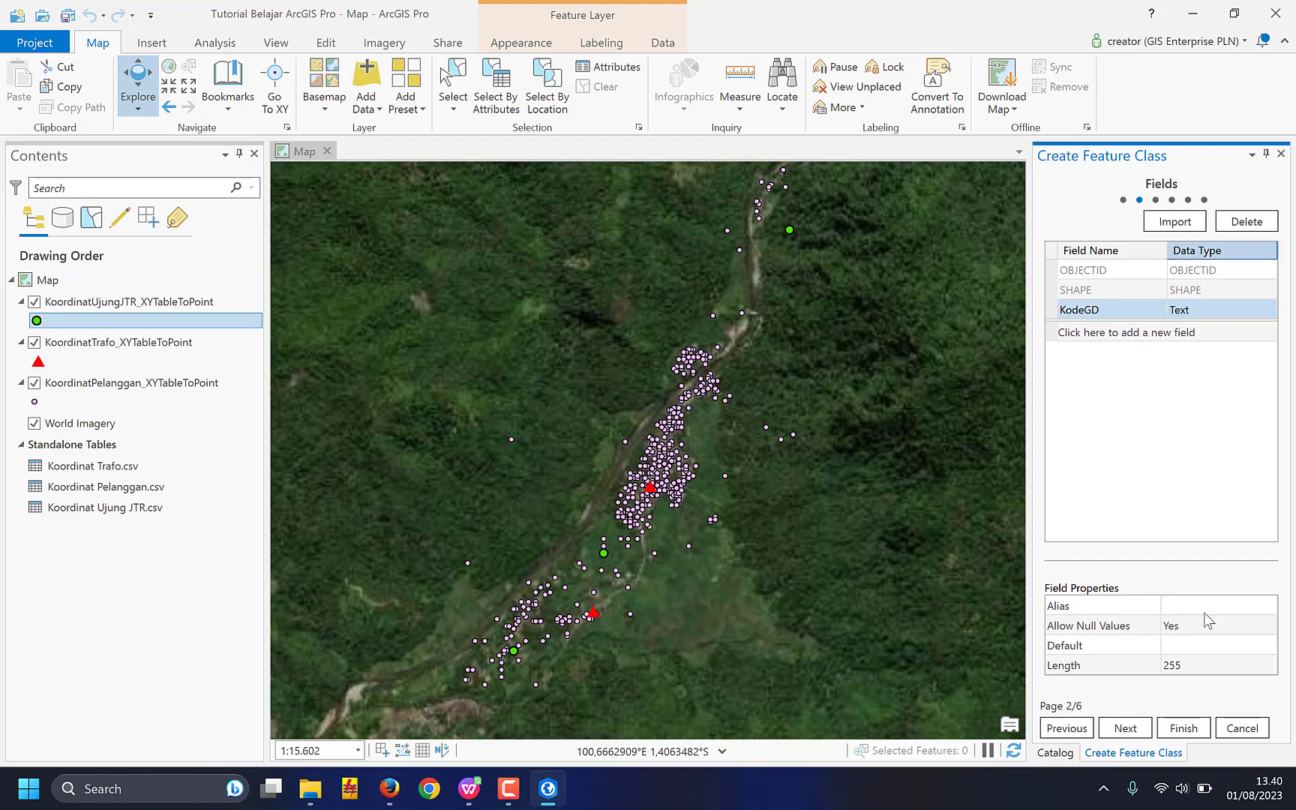
left_click(1127, 728)
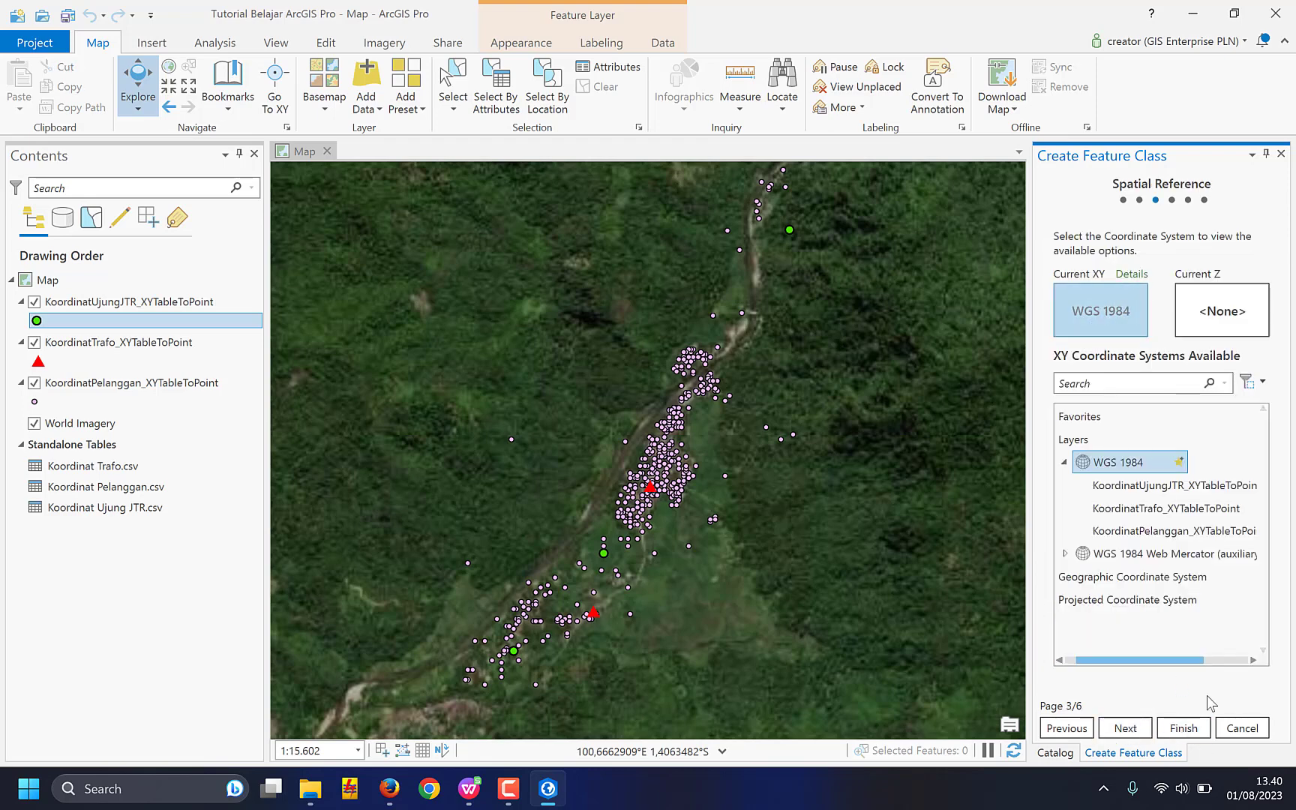
left_click(1185, 728)
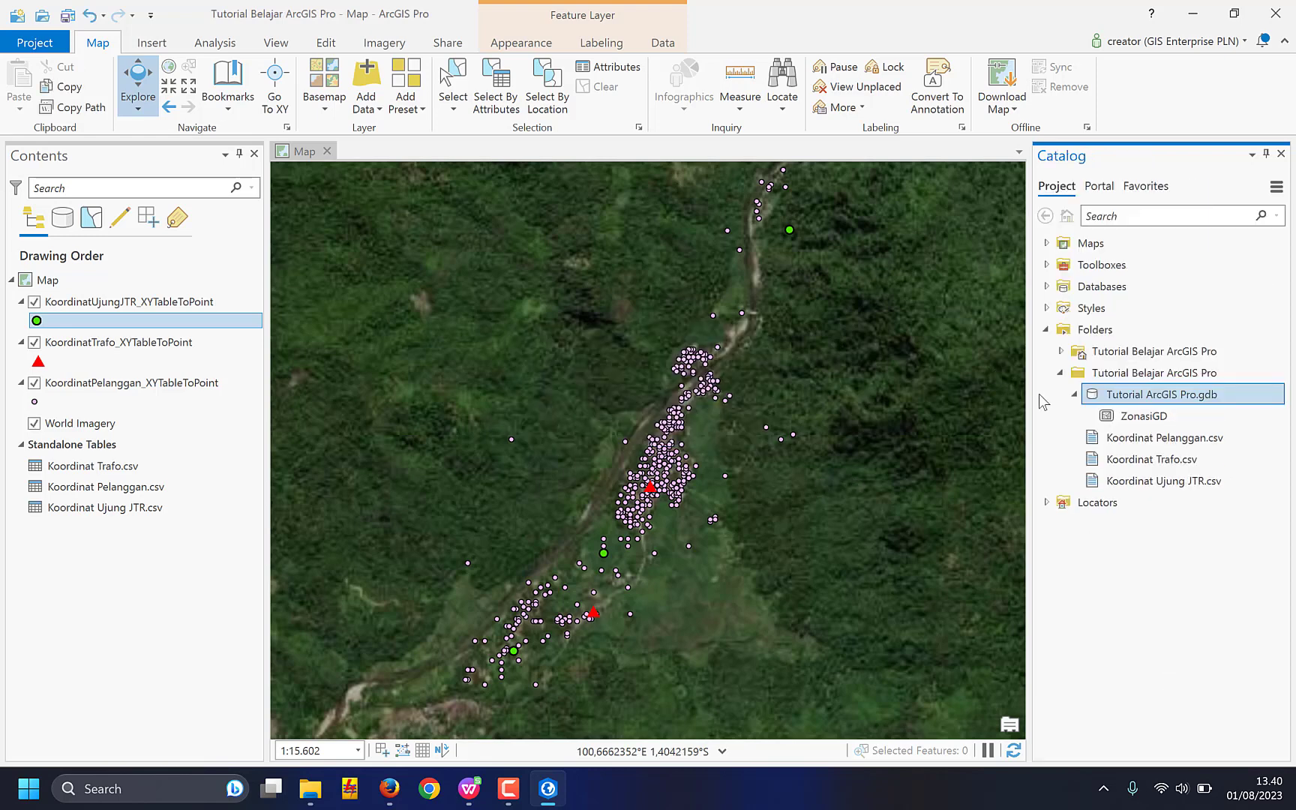
Add the ZonasiGD feature class from Tutorial ArcGIS Pro.gdb to the current map.
right_click(1143, 422)
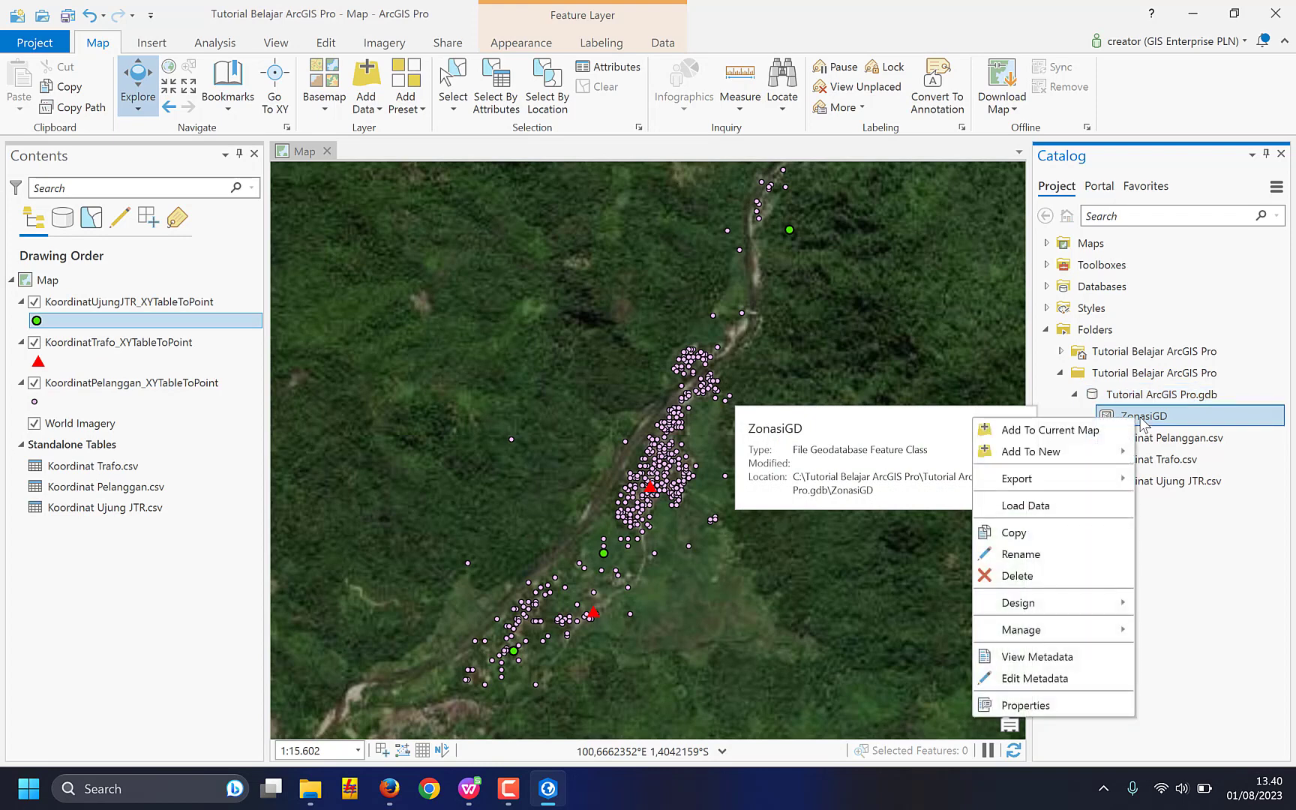
left_click(88, 587)
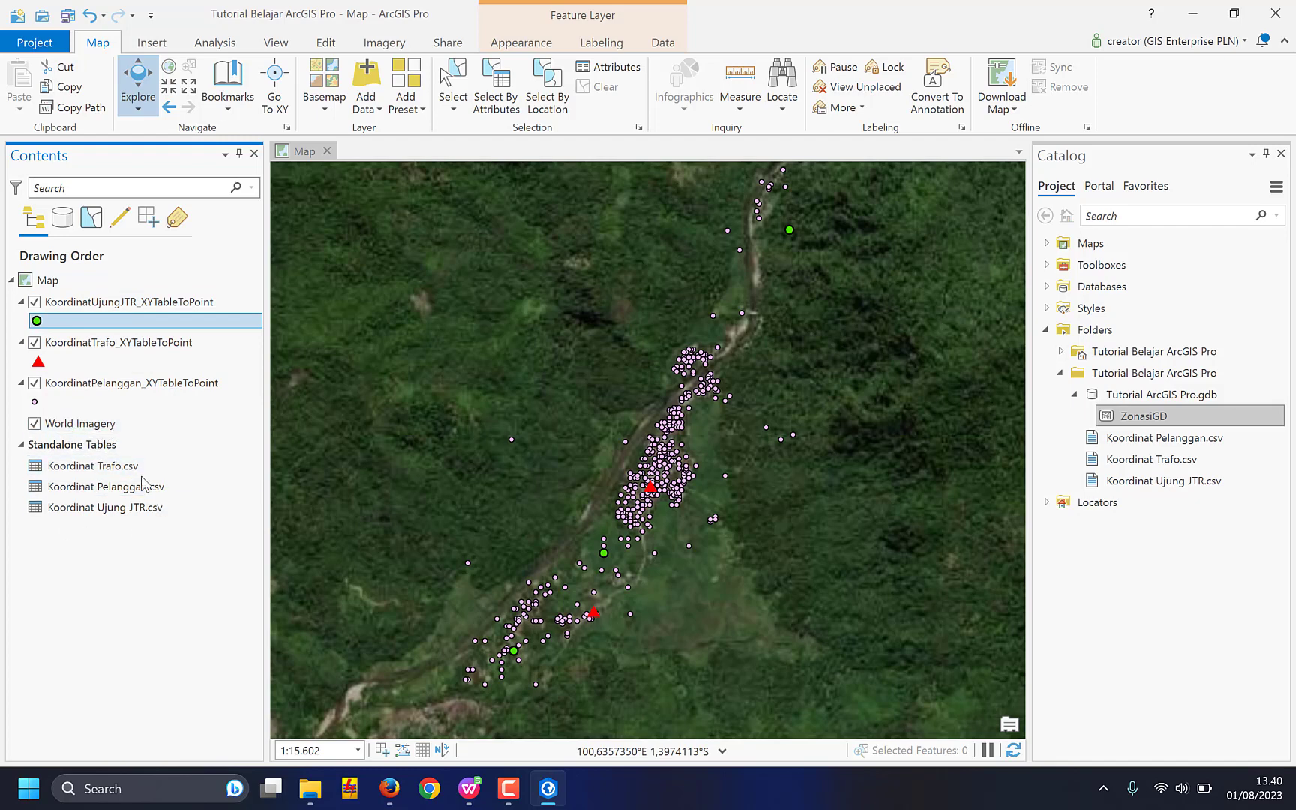
right_click(1145, 422)
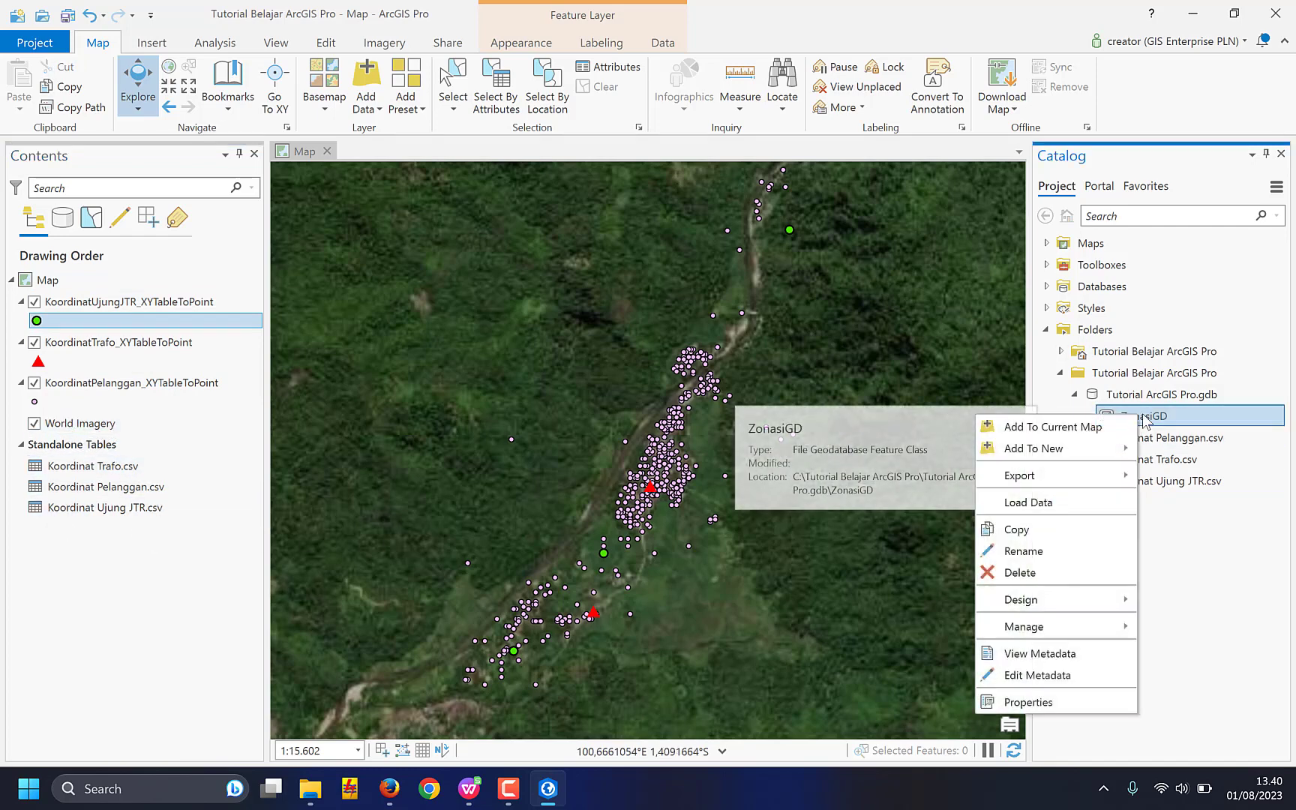
left_click(1073, 427)
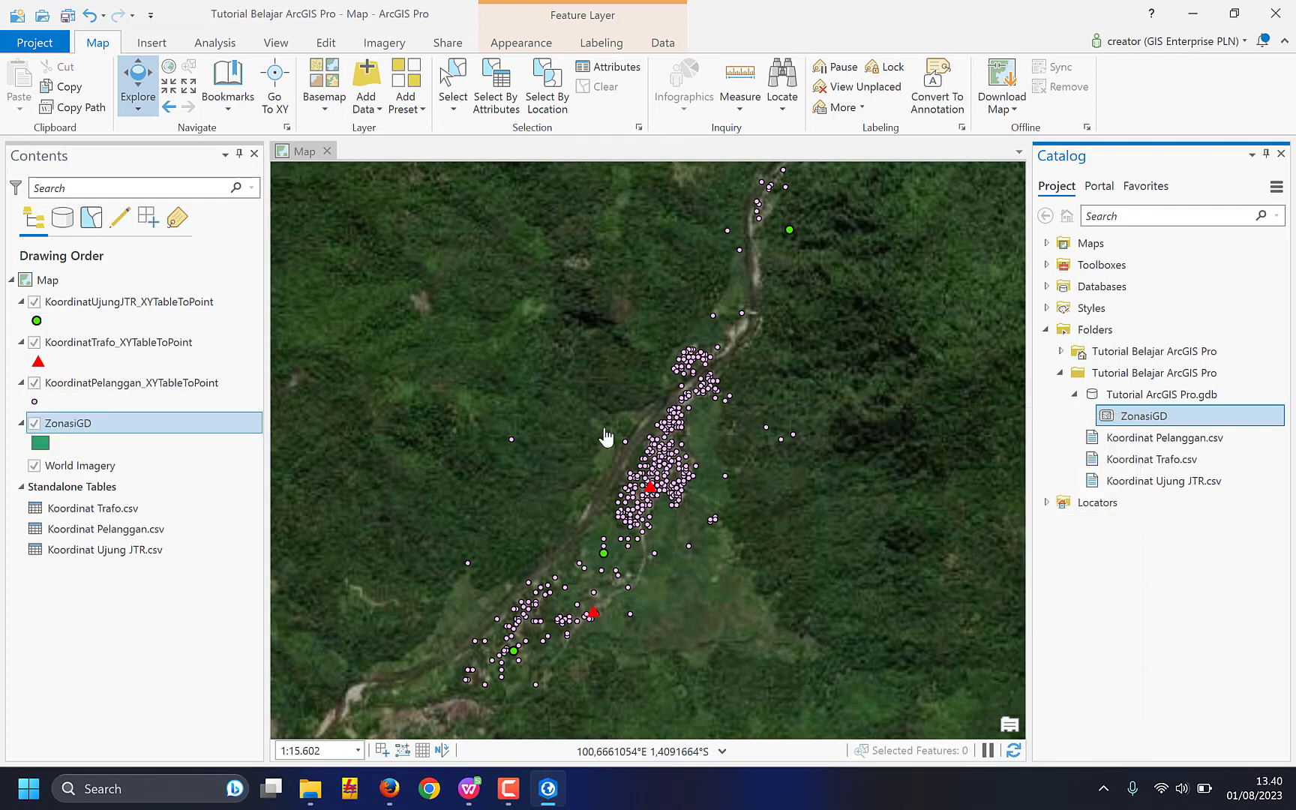
Change the ZonasiGD polygon symbol's fill color to bright yellow, apply it, and close the Symbology pane.
left_click(41, 444)
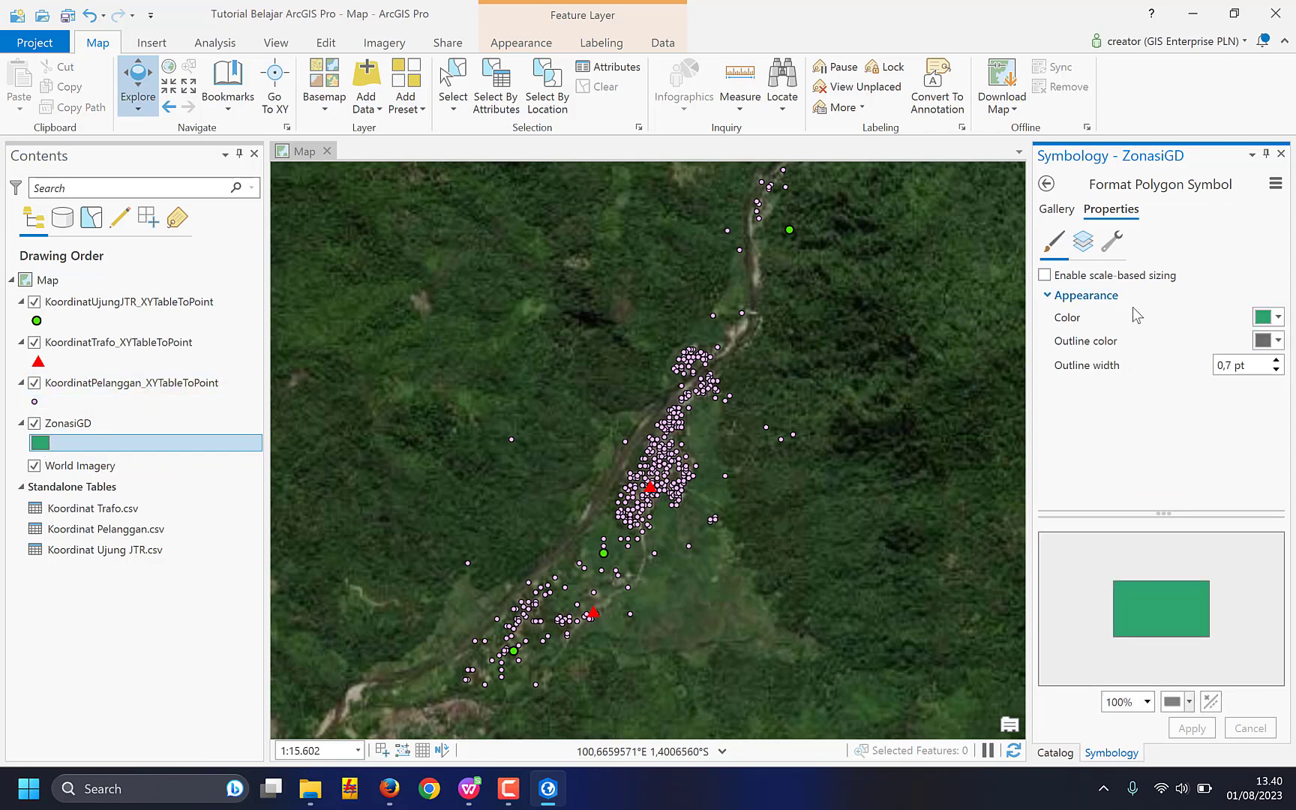
left_click(1265, 318)
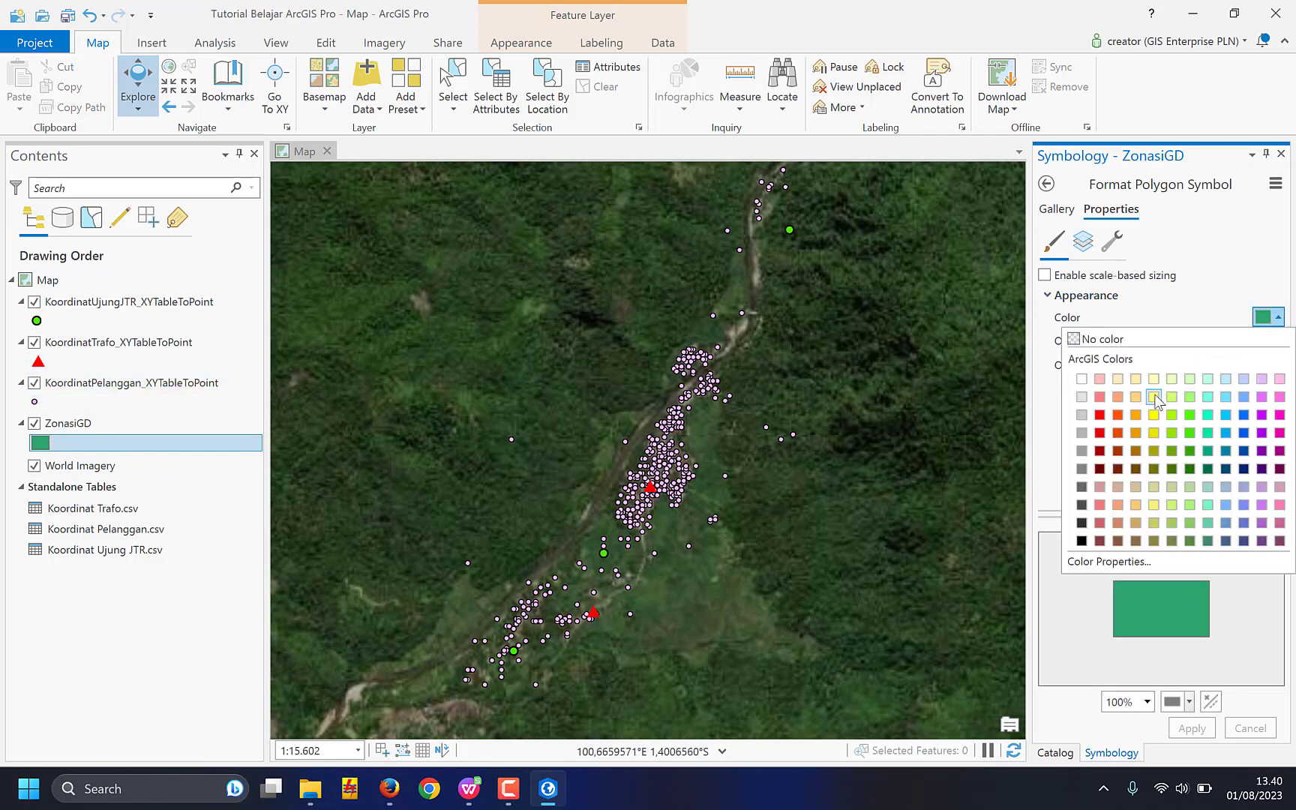
left_click(1154, 414)
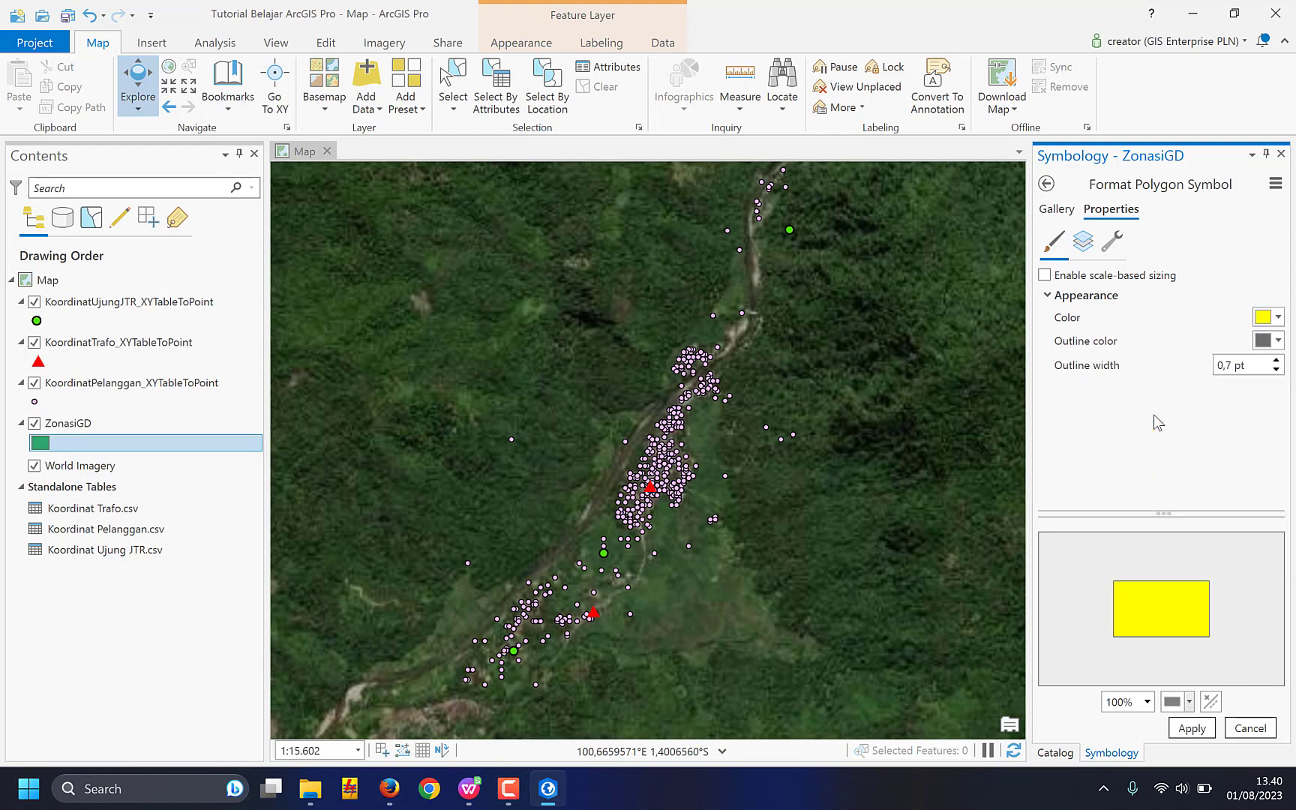
left_click(1193, 729)
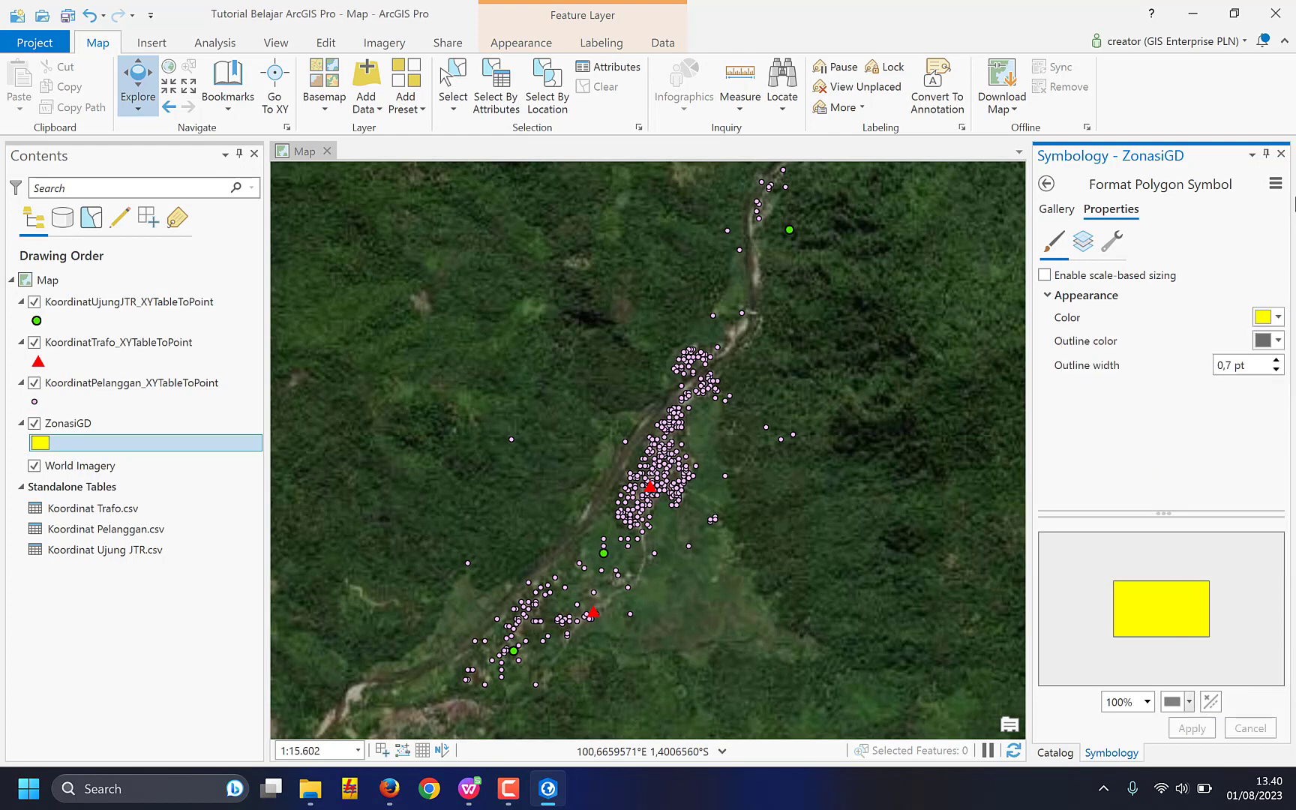
left_click(1281, 153)
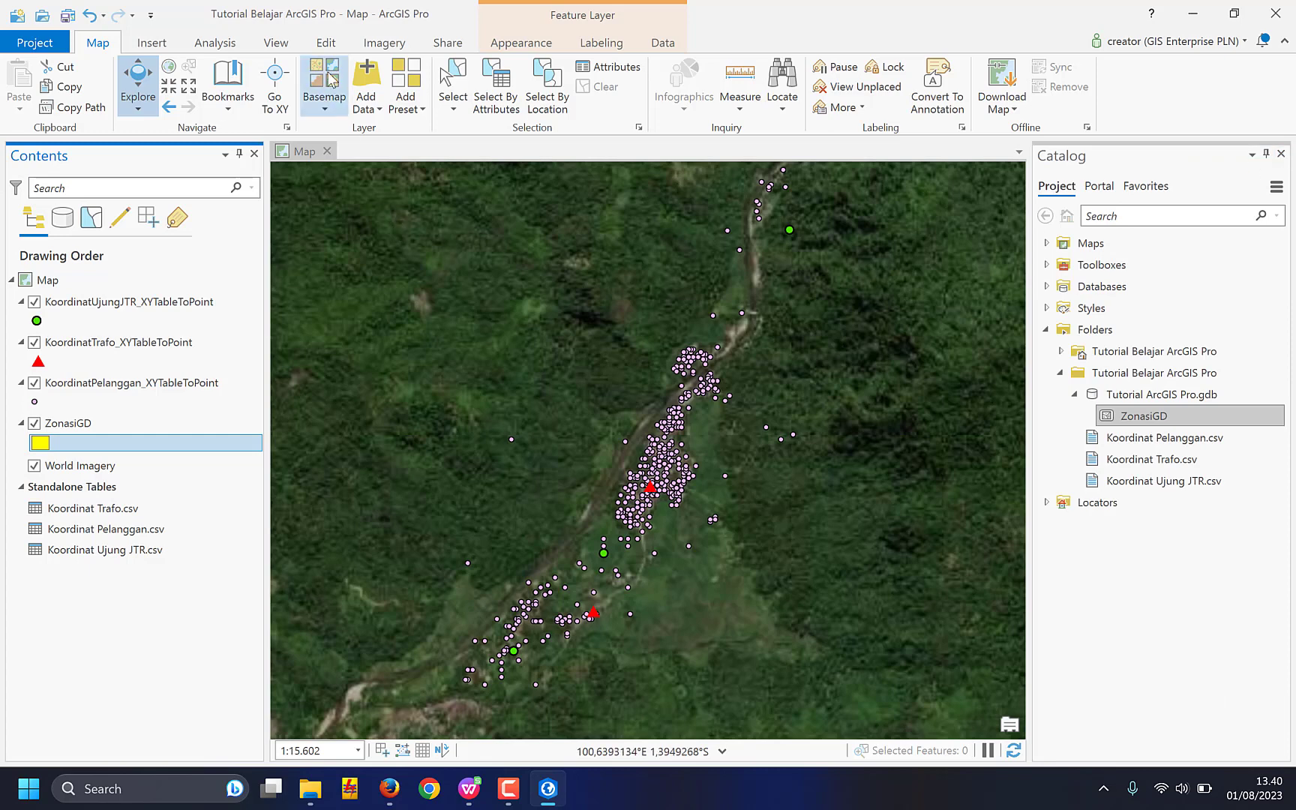
left_click(328, 43)
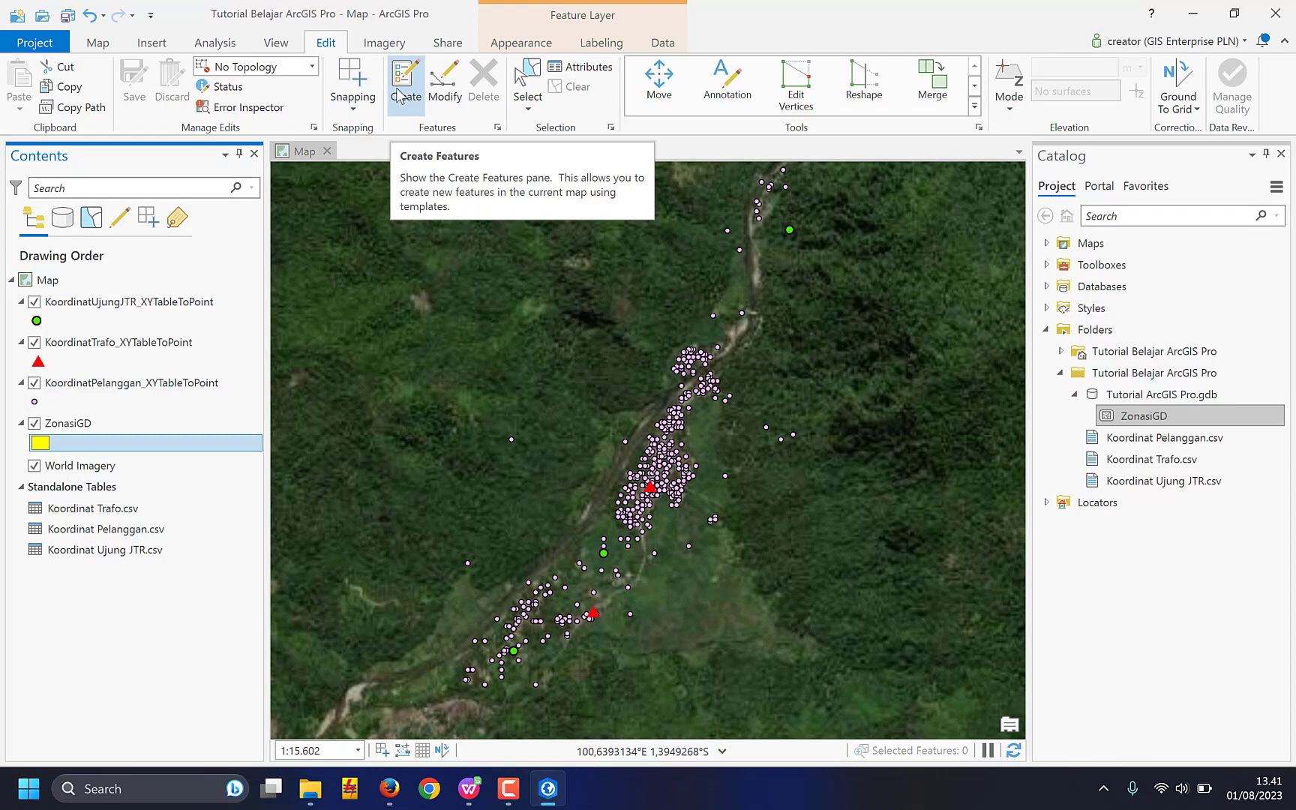
left_click(107, 430)
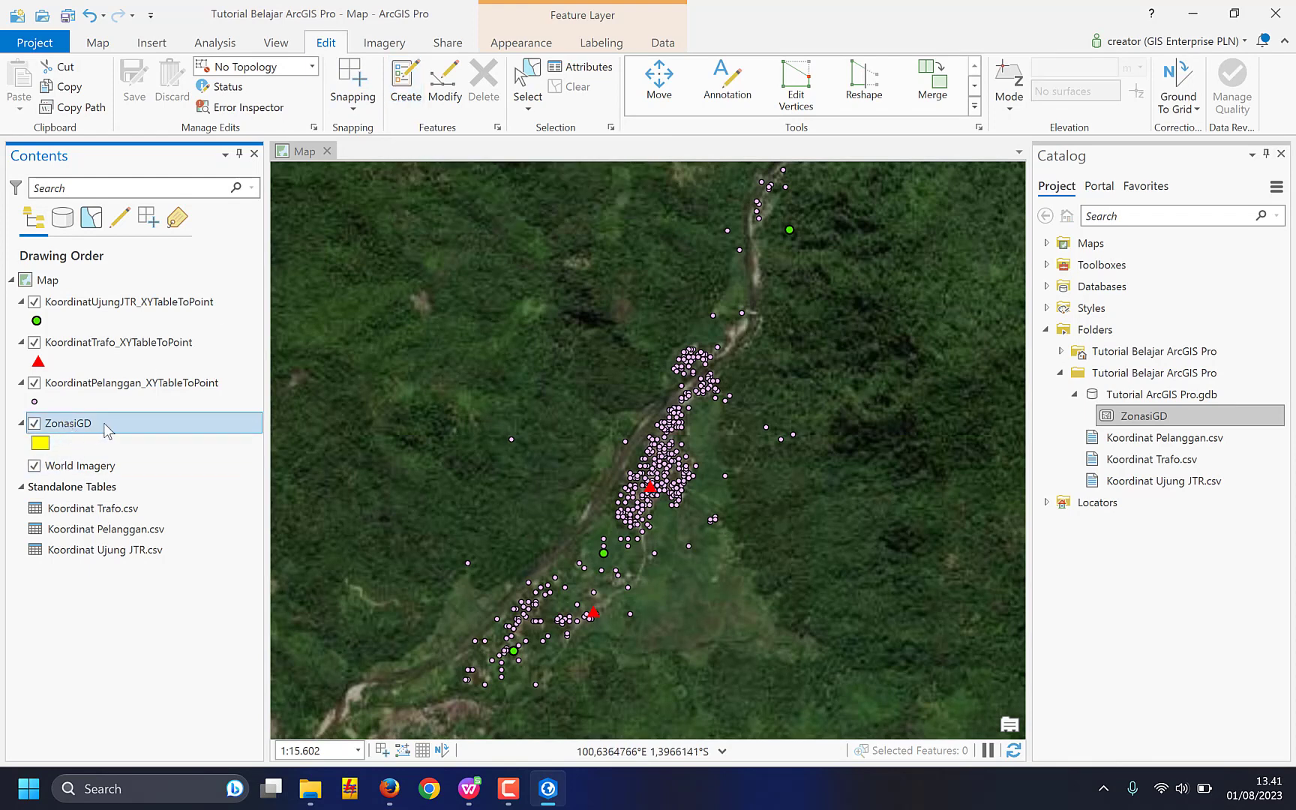
left_click(405, 84)
left_click(1074, 388)
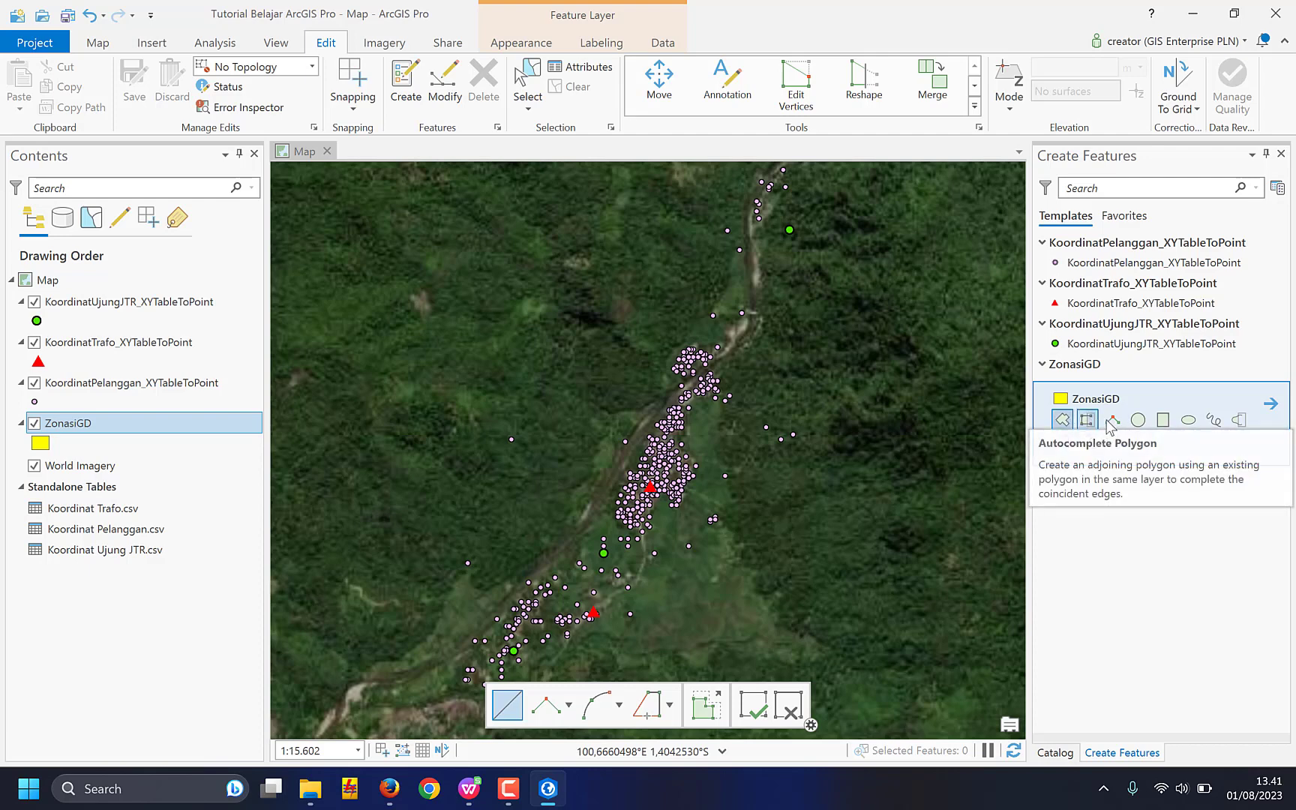
left_click(1063, 420)
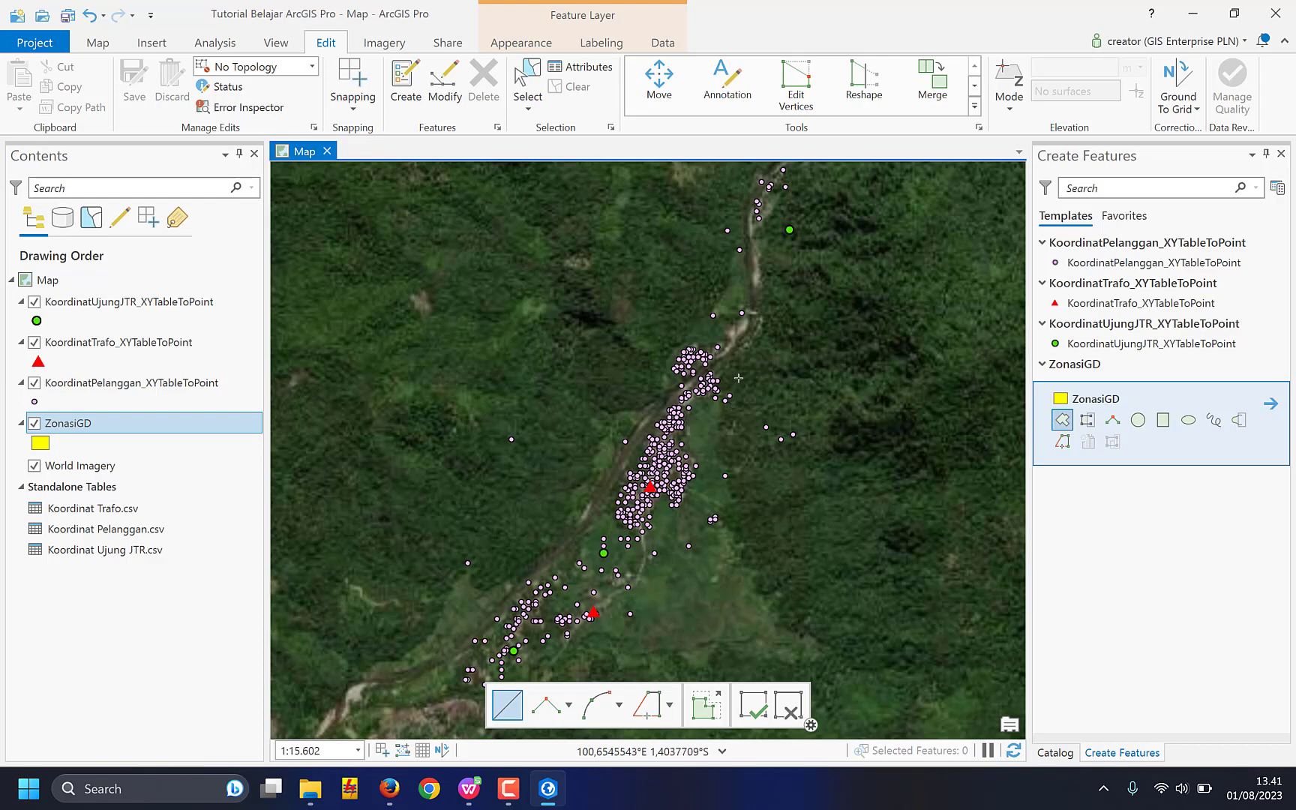
key("Escape")
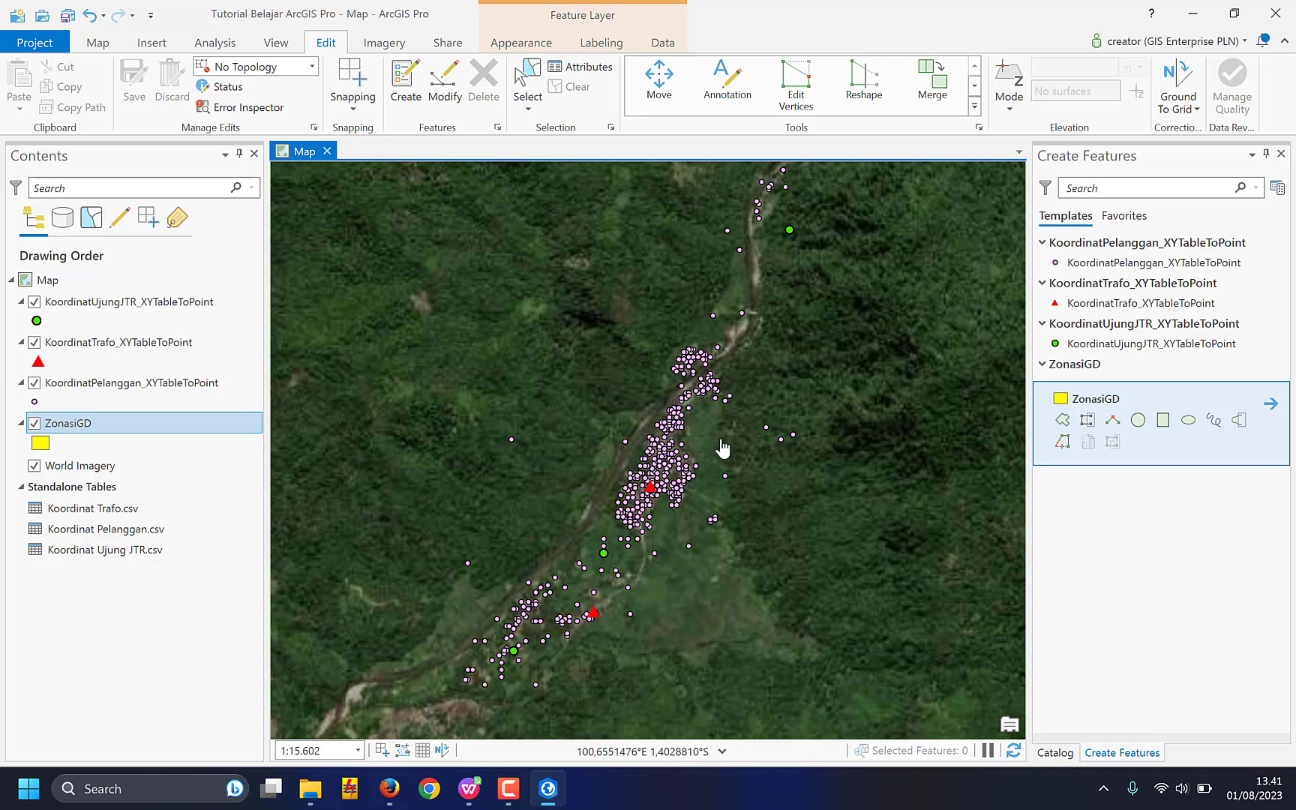
Inspect the attributes of both transformer points on the map to identify each transformer's number.
left_click(651, 493)
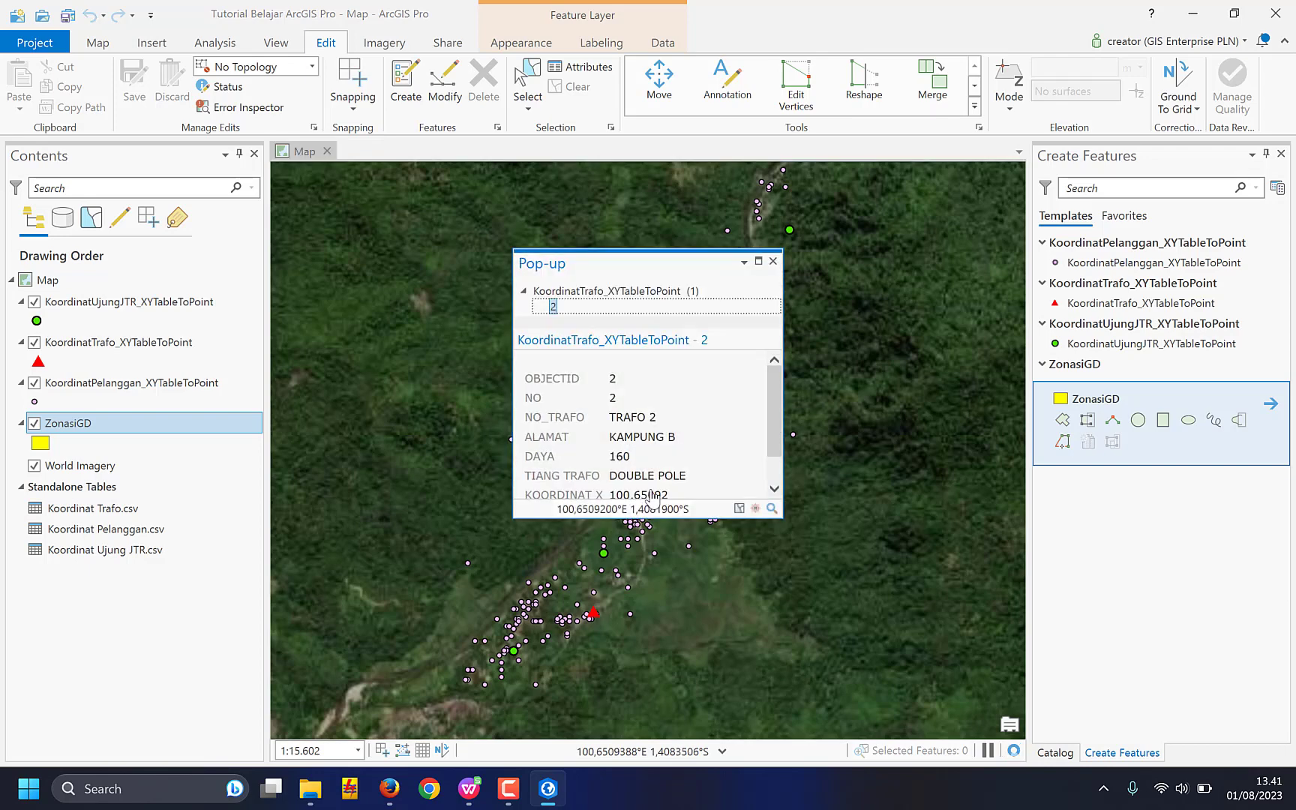
left_click(773, 261)
left_click(593, 615)
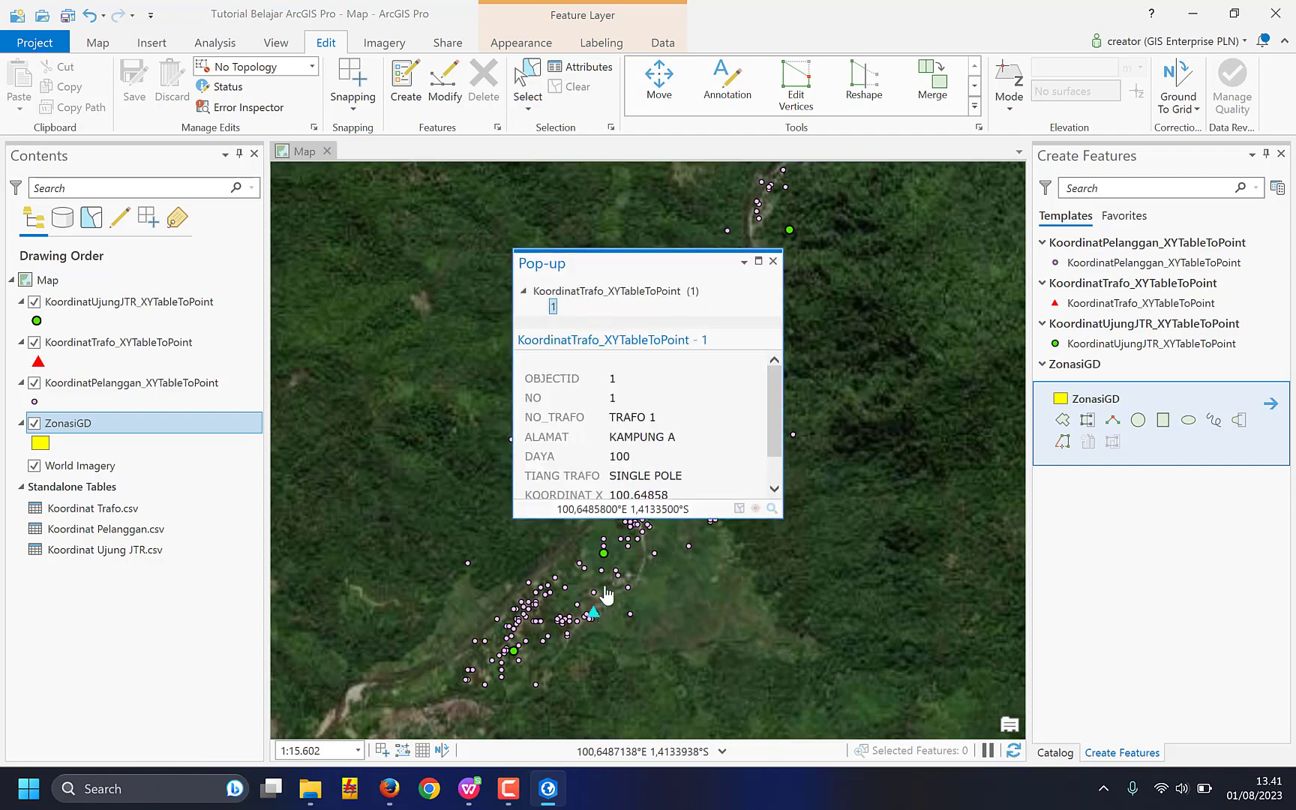
left_click(773, 263)
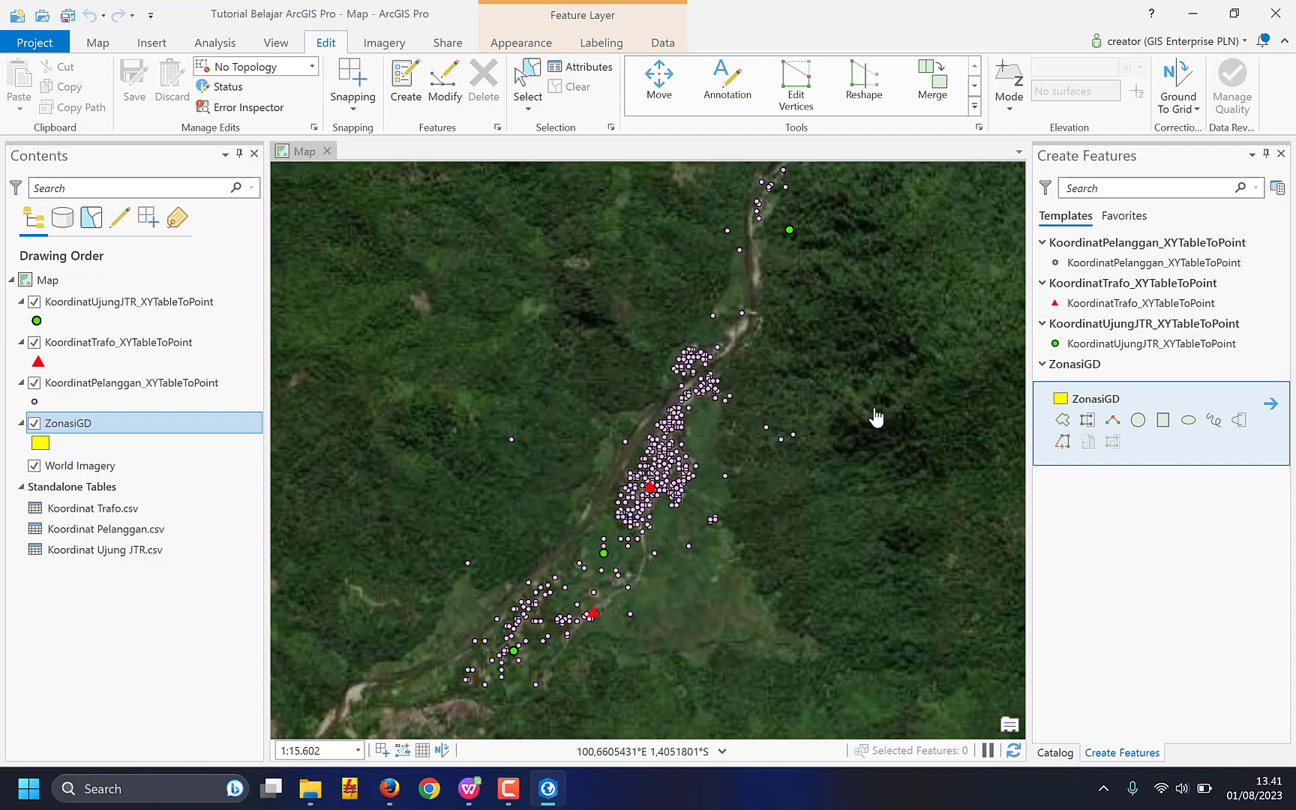
Draw a seven-vertex ZonasiGD polygon around the TRAFO 2 transformer and its customer points, starting at the middle line-end point.
left_click(402, 86)
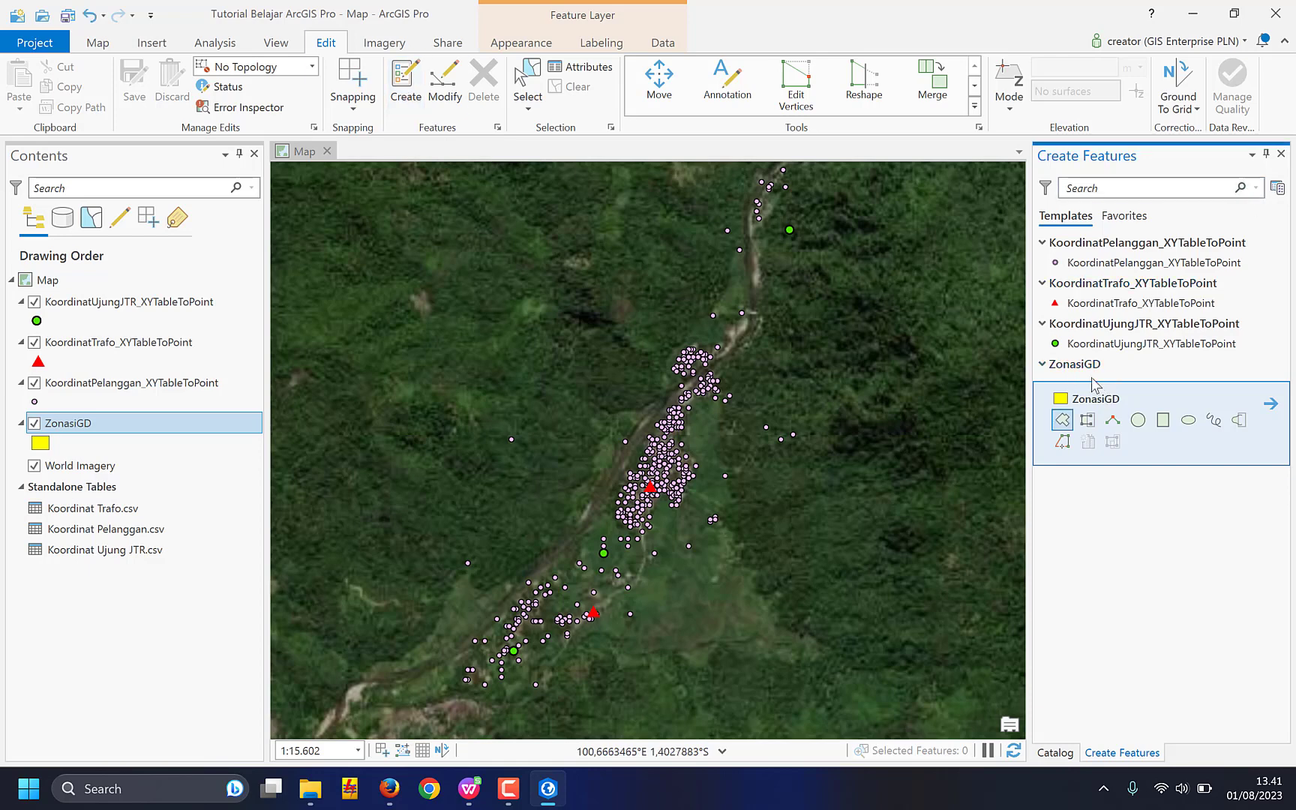
left_click(1281, 153)
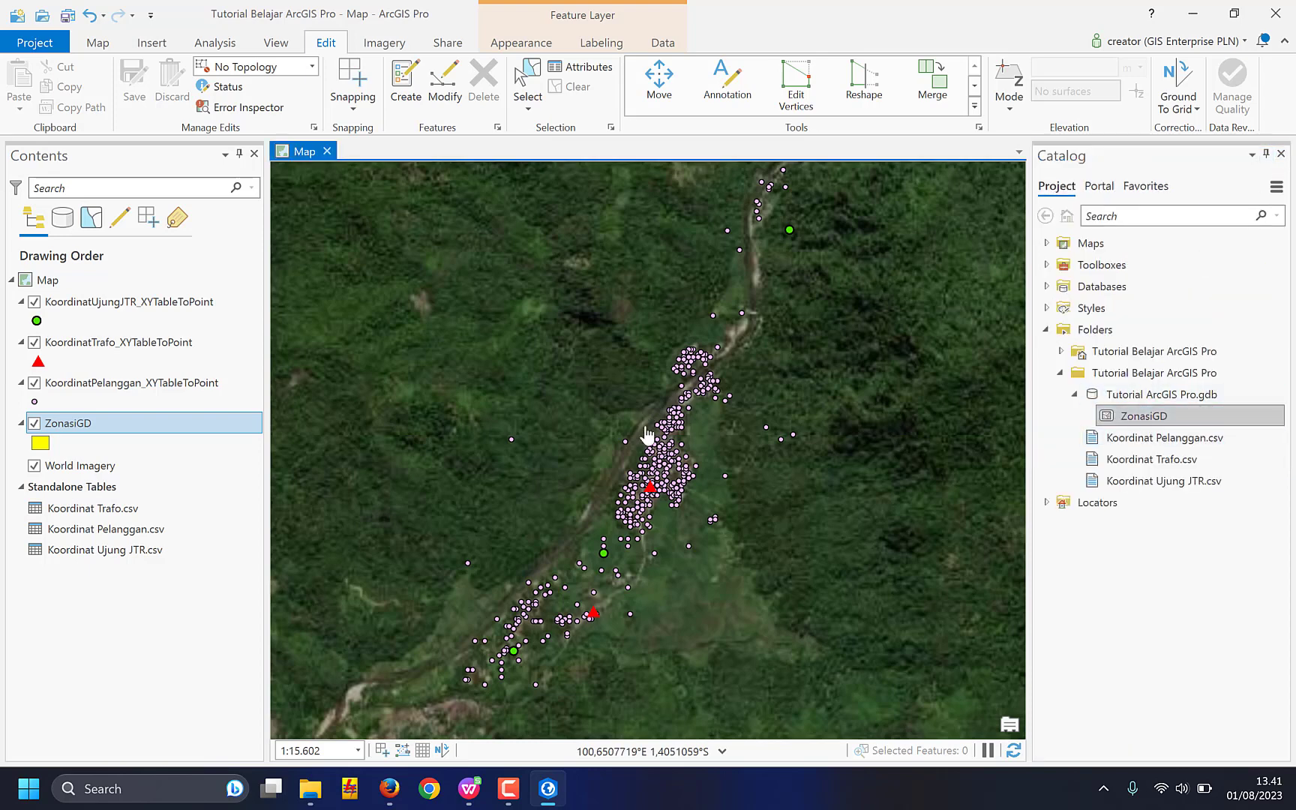
left_click(405, 89)
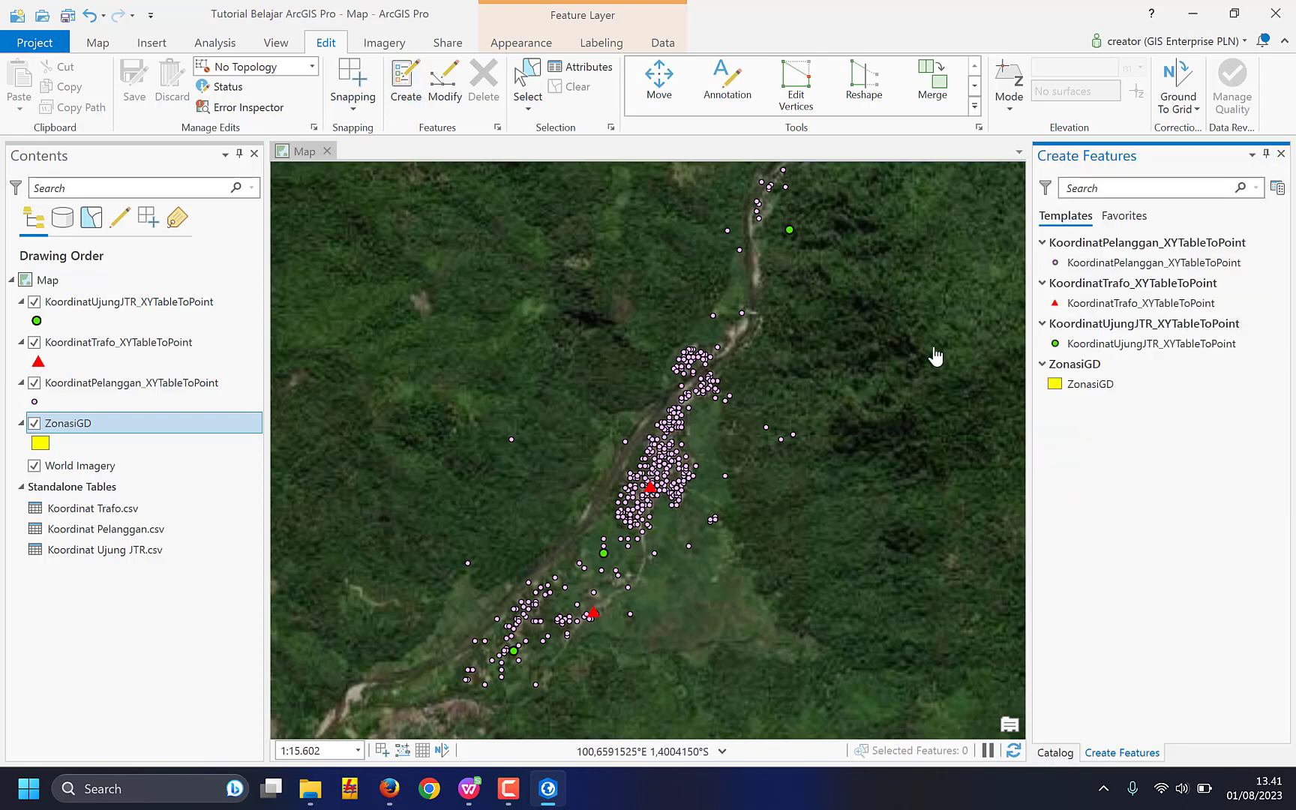
left_click(1090, 384)
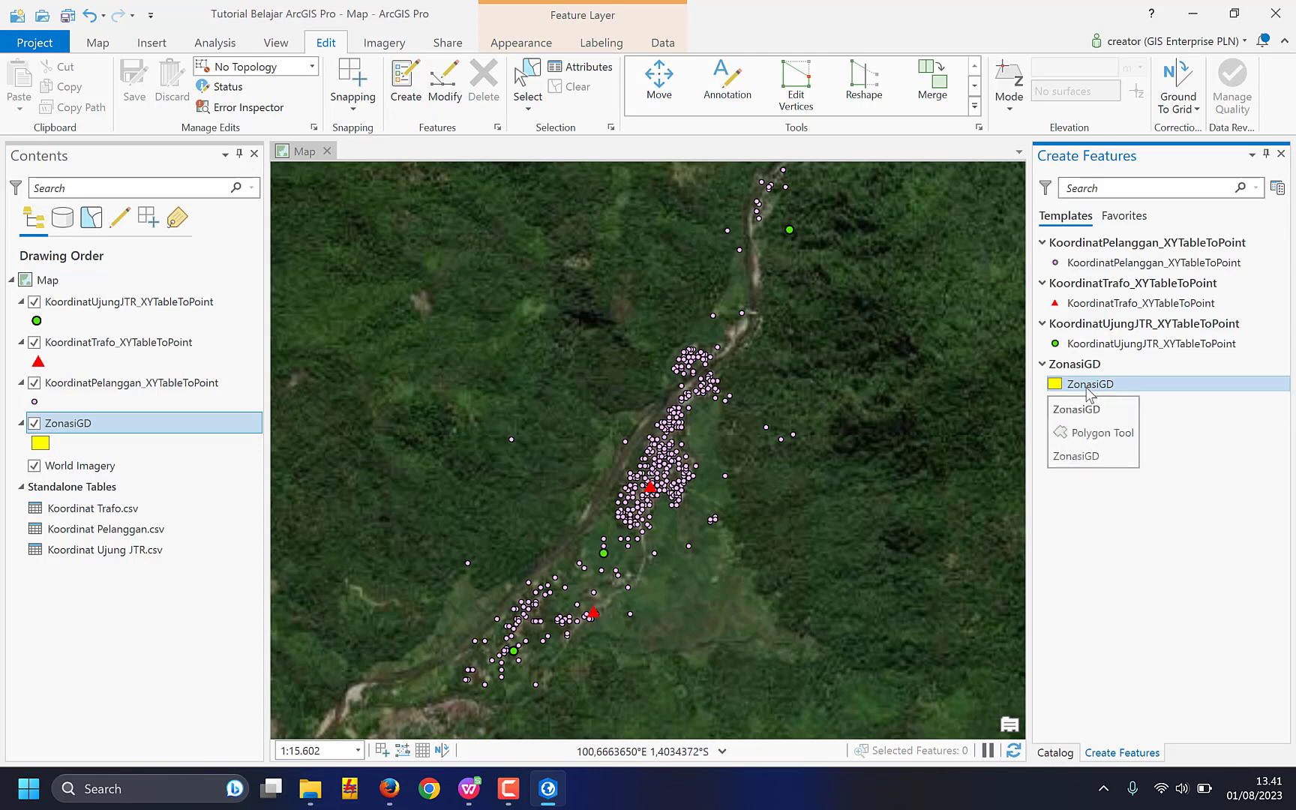
left_click(1090, 390)
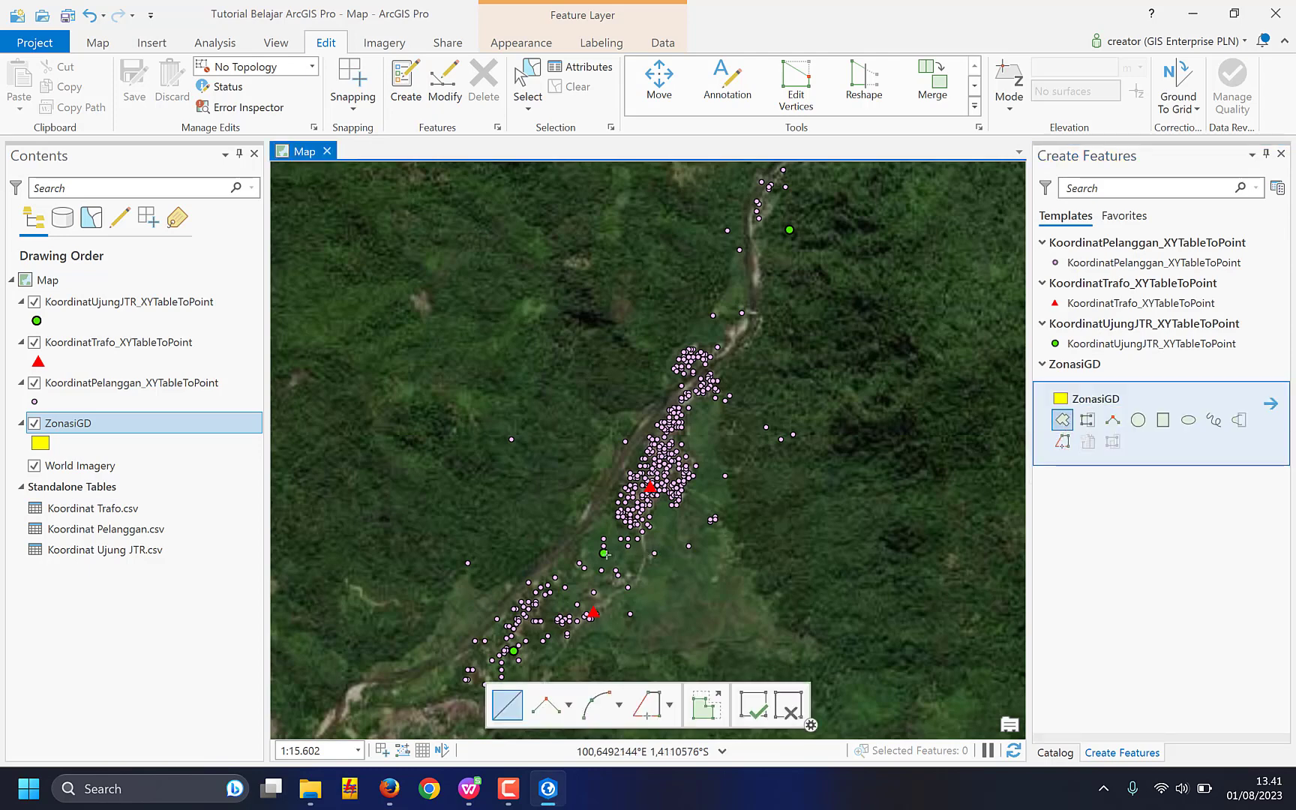
left_click(603, 553)
left_click(483, 448)
scroll(560, 333, "down", 2)
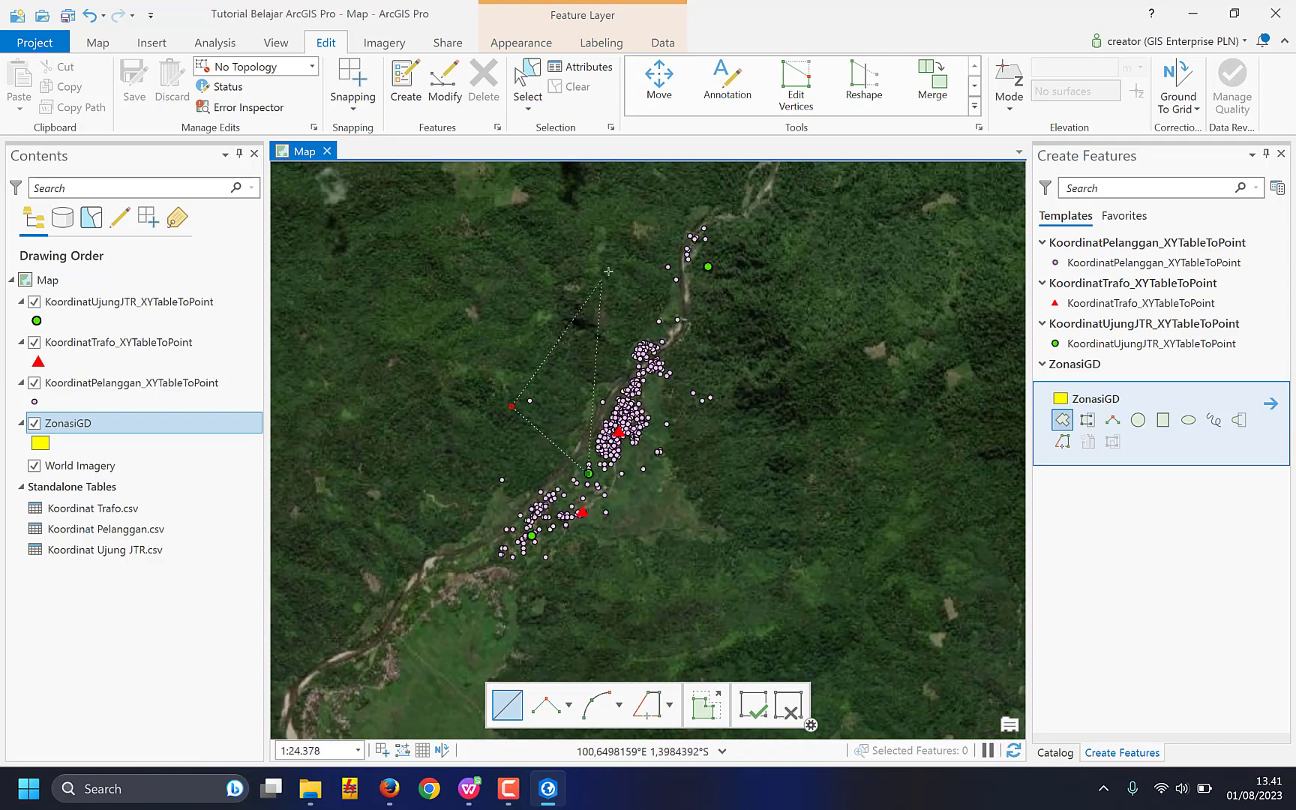
left_click(645, 227)
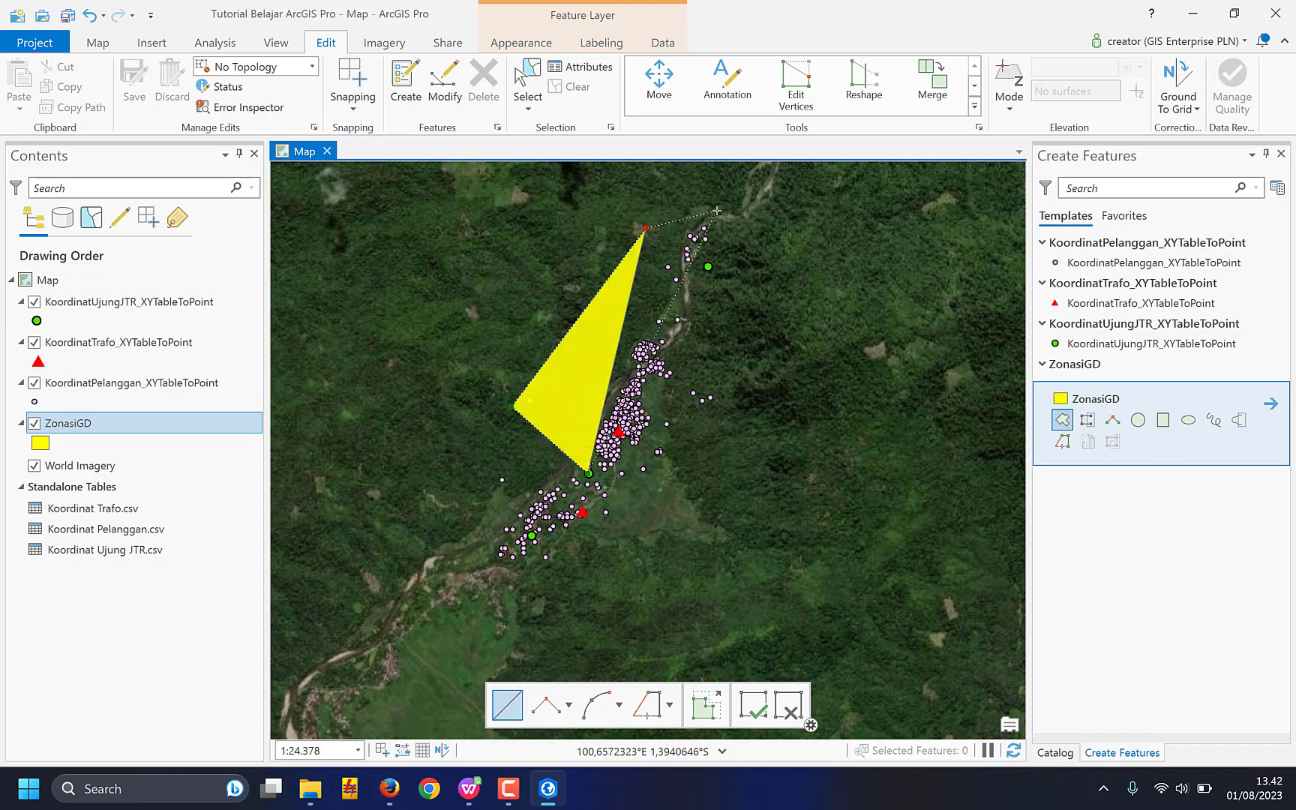
left_click(717, 211)
left_click(744, 295)
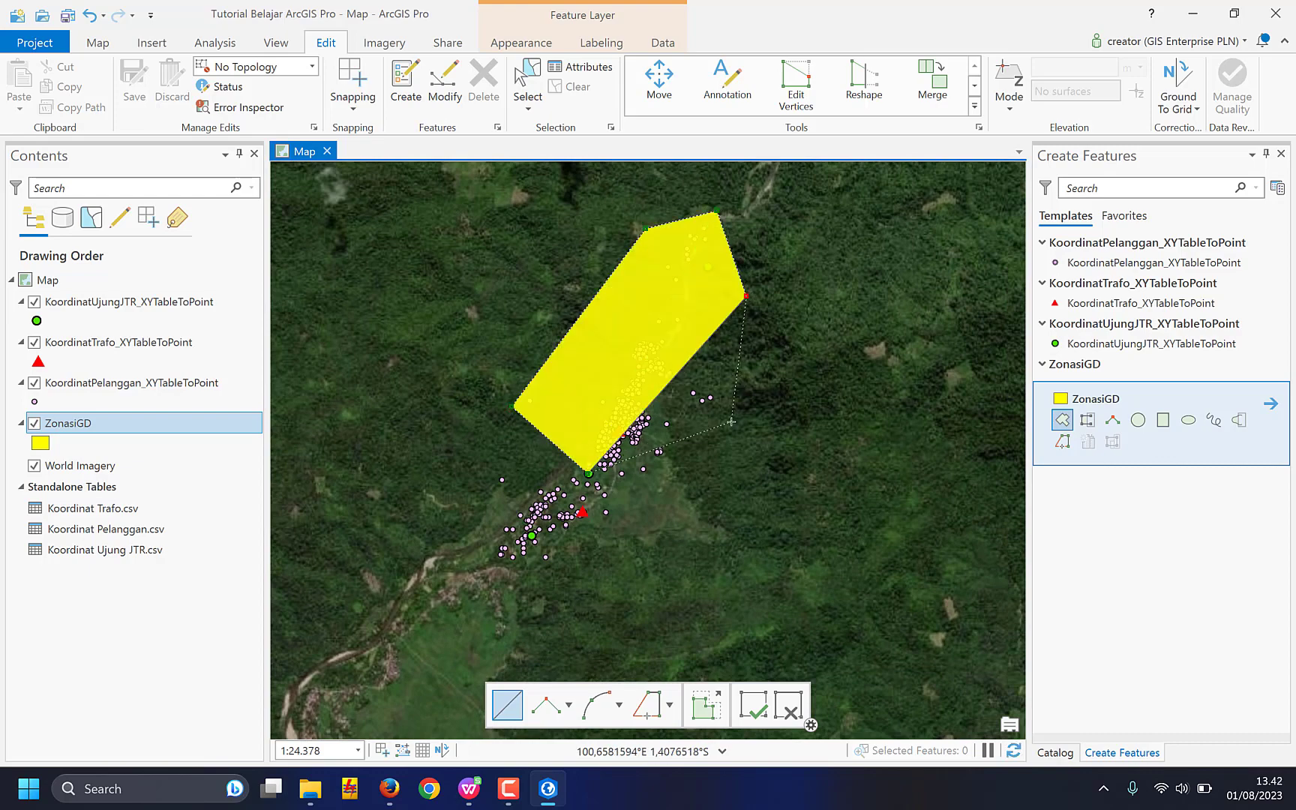
left_click(727, 429)
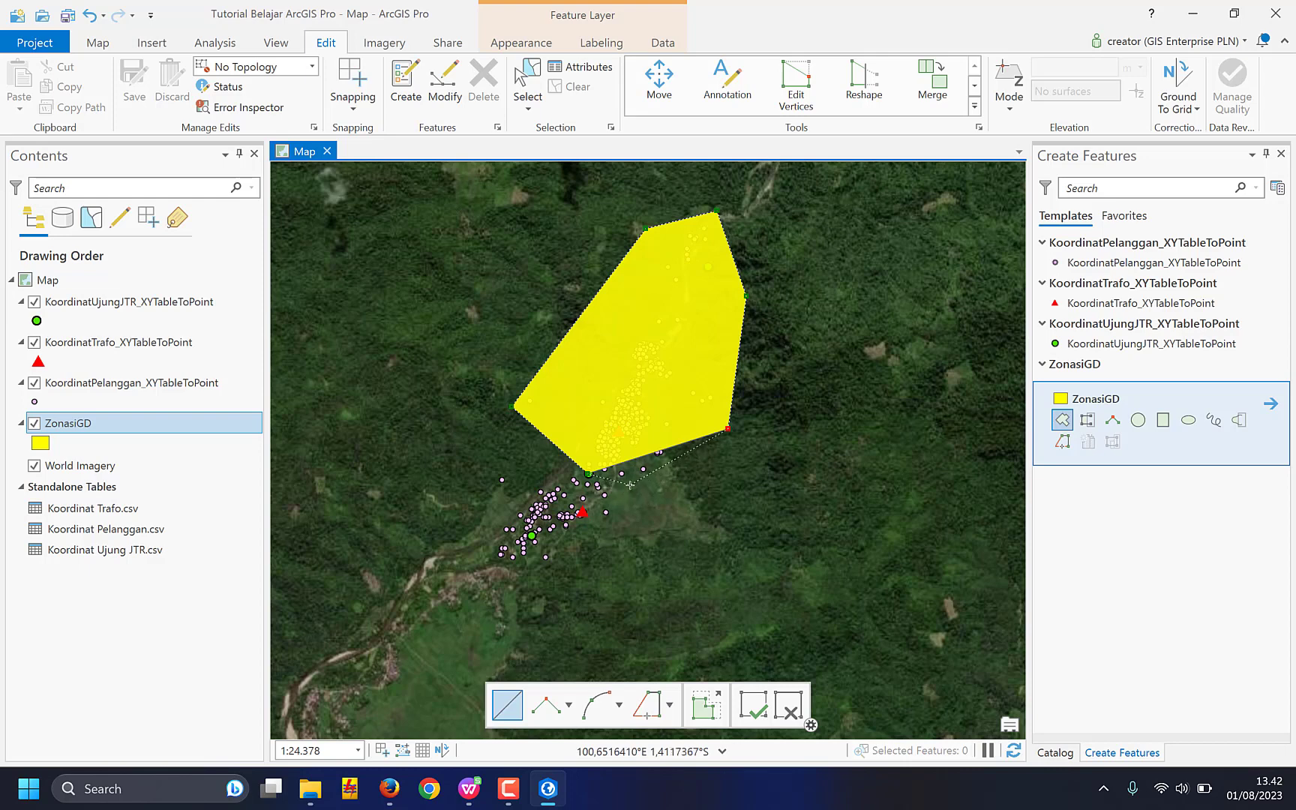
double_click(630, 485)
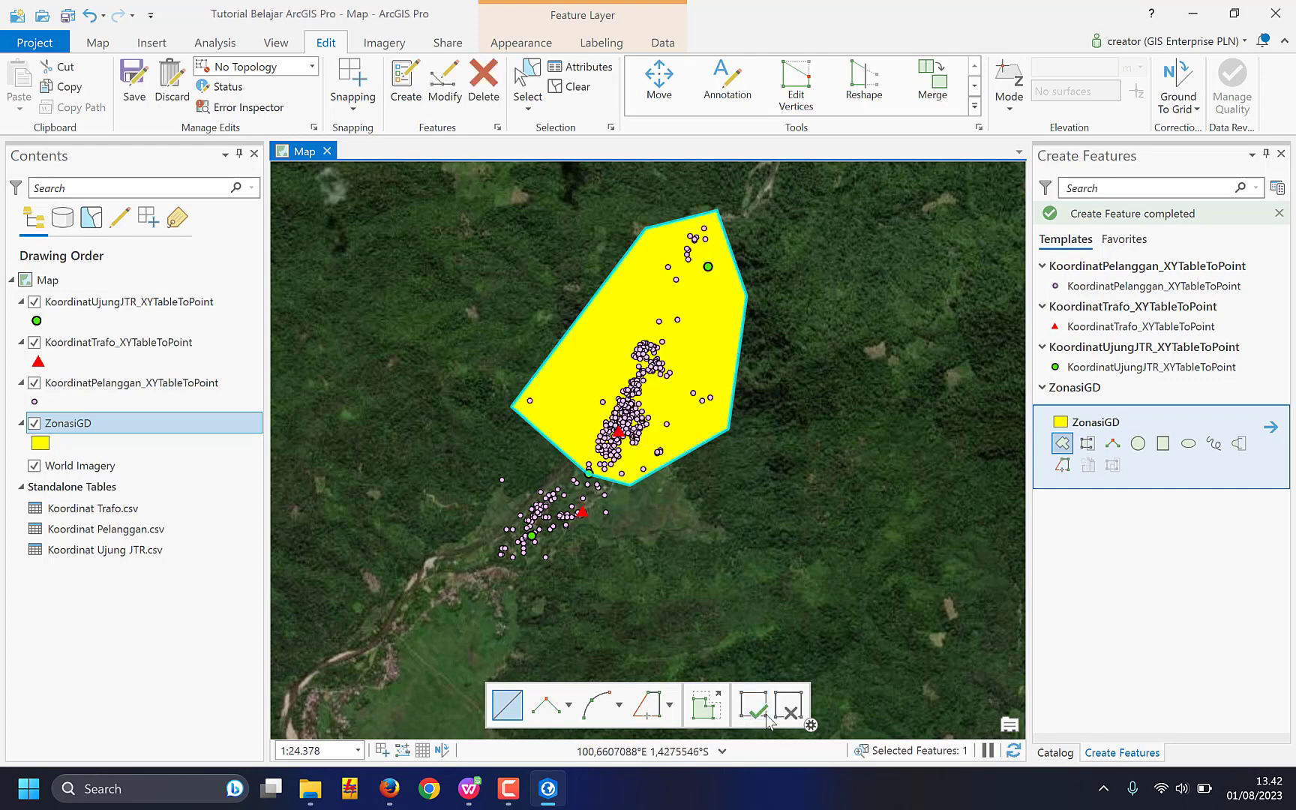
In the ZonasiGD attribute table, set the new polygon's KodeGD to TRAFO 2 and shrink the table to enlarge the map.
right_click(69, 429)
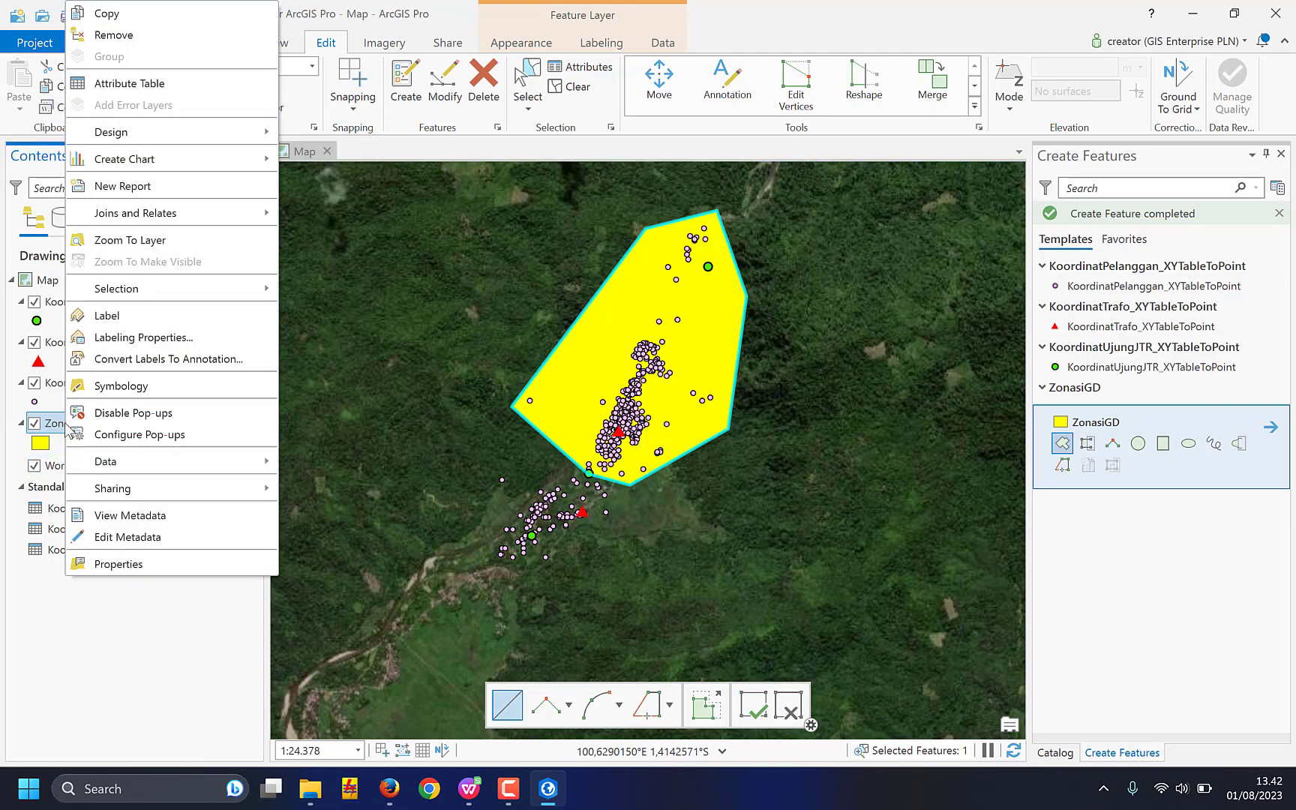
left_click(183, 90)
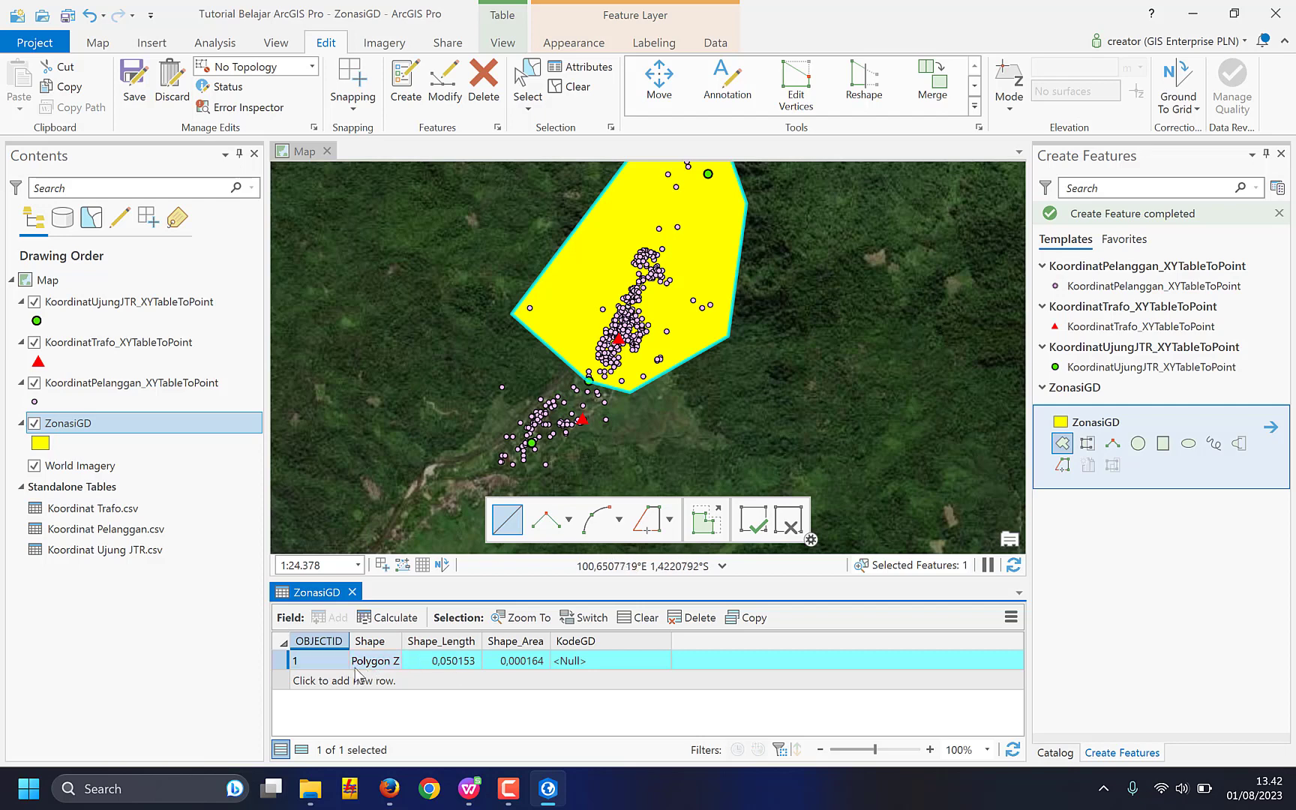
left_click(575, 664)
left_click(584, 666)
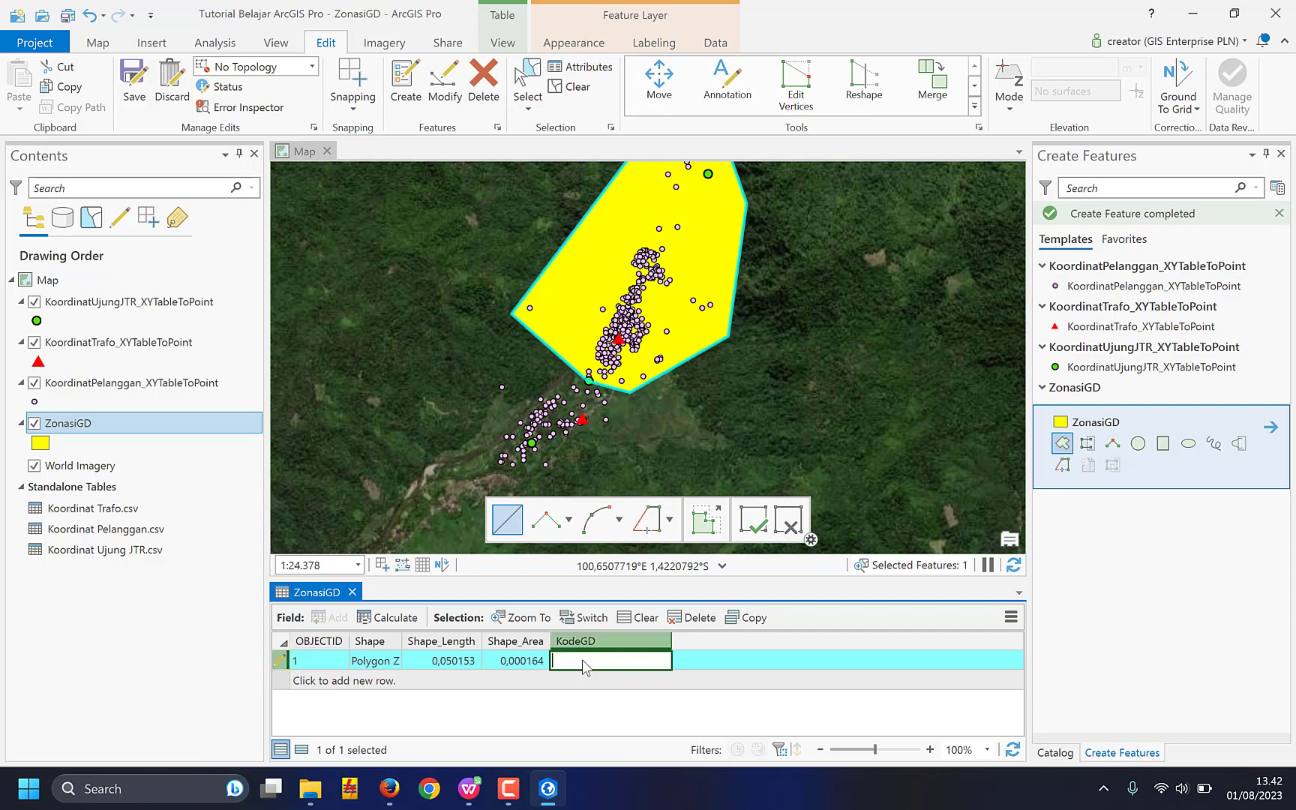
key("Caps_Lock")
type("TRAFO 2")
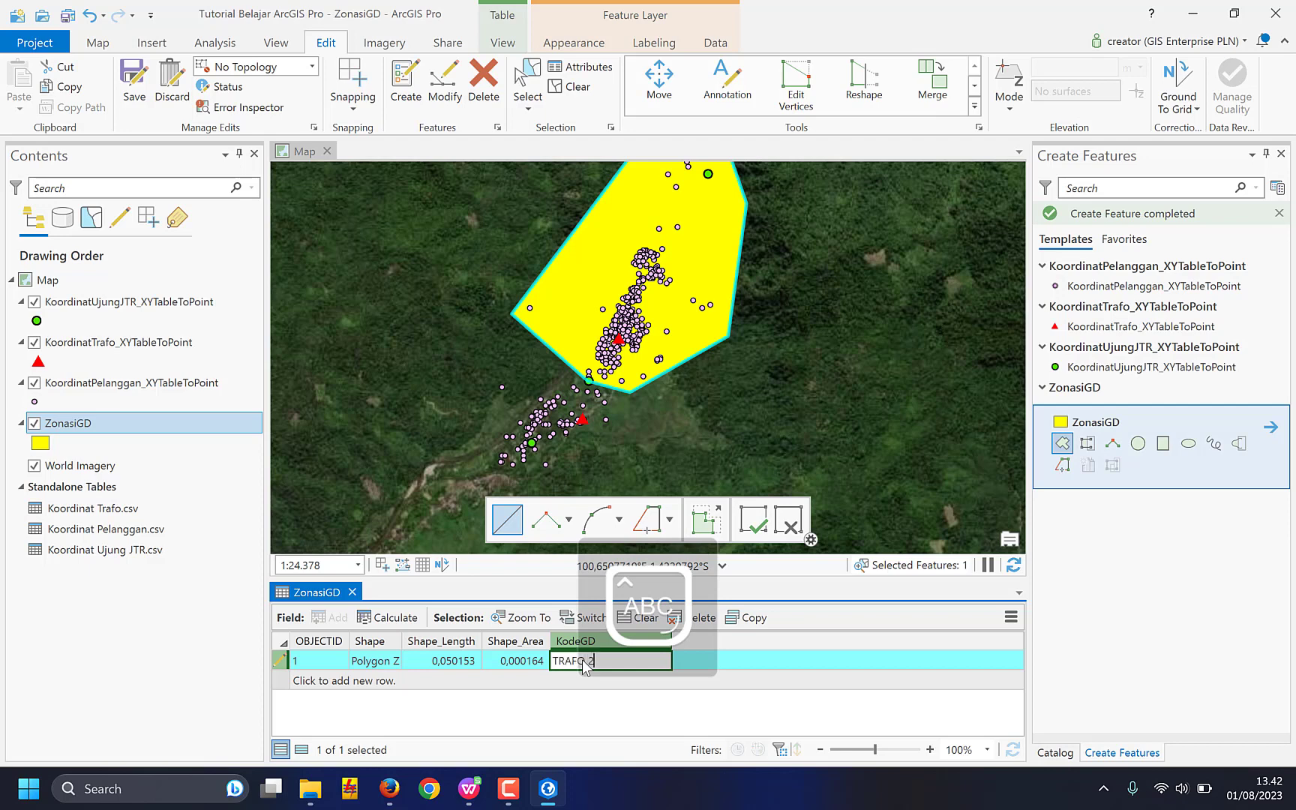
left_click(620, 705)
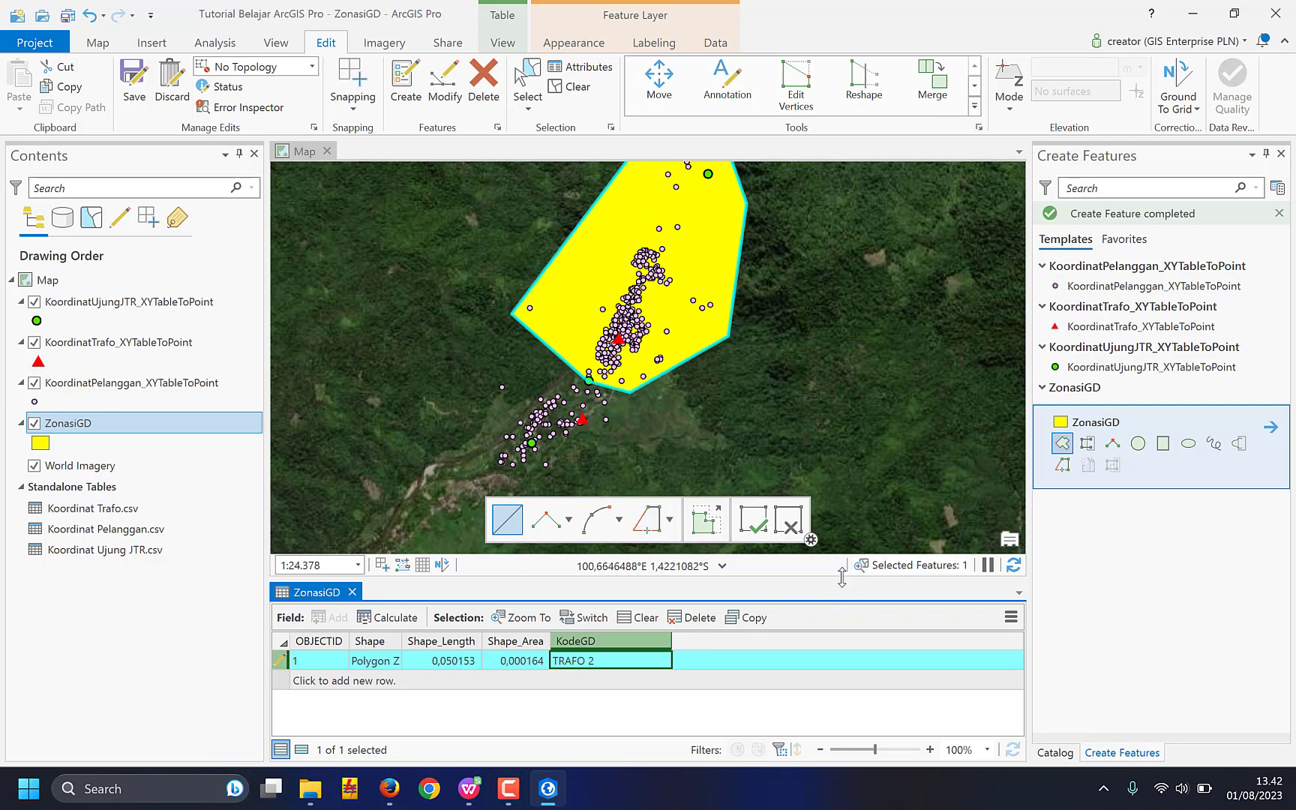
left_click_drag(842, 576, 842, 603)
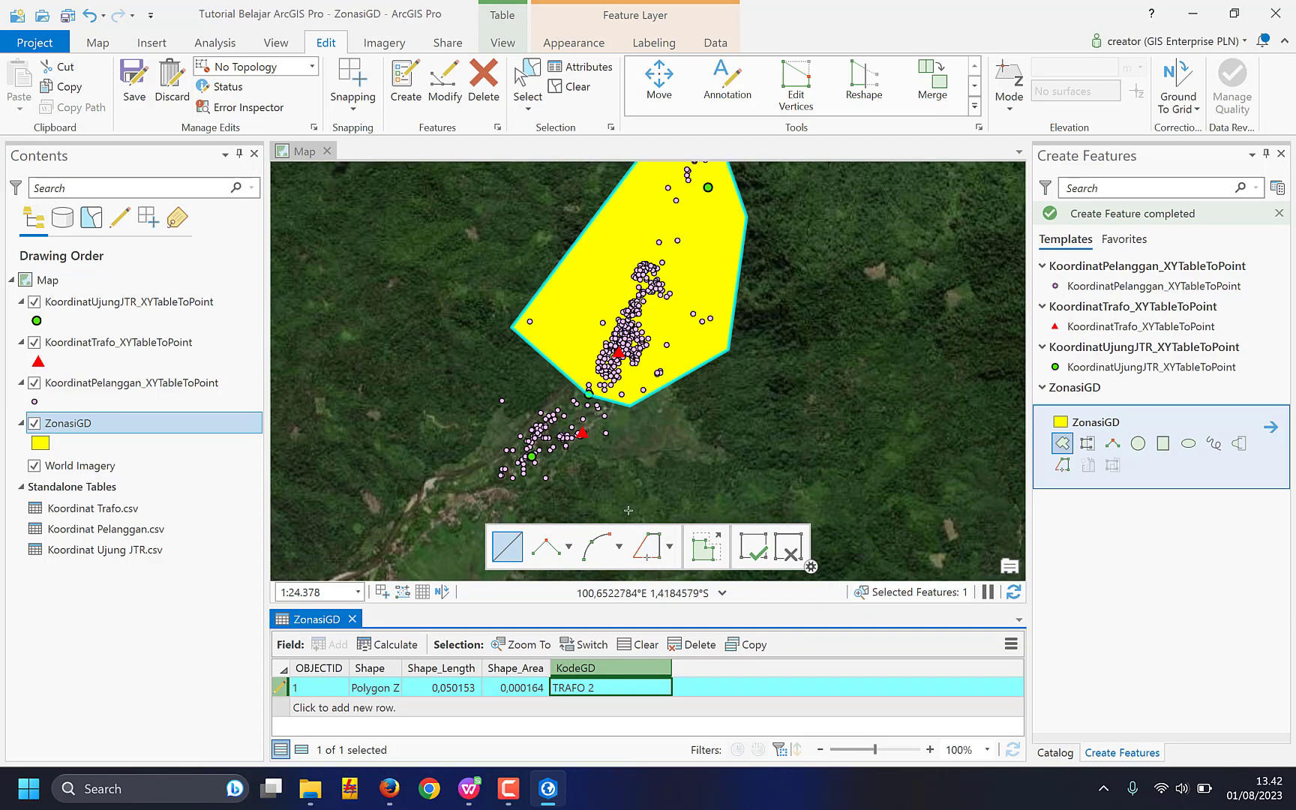
left_click(470, 384)
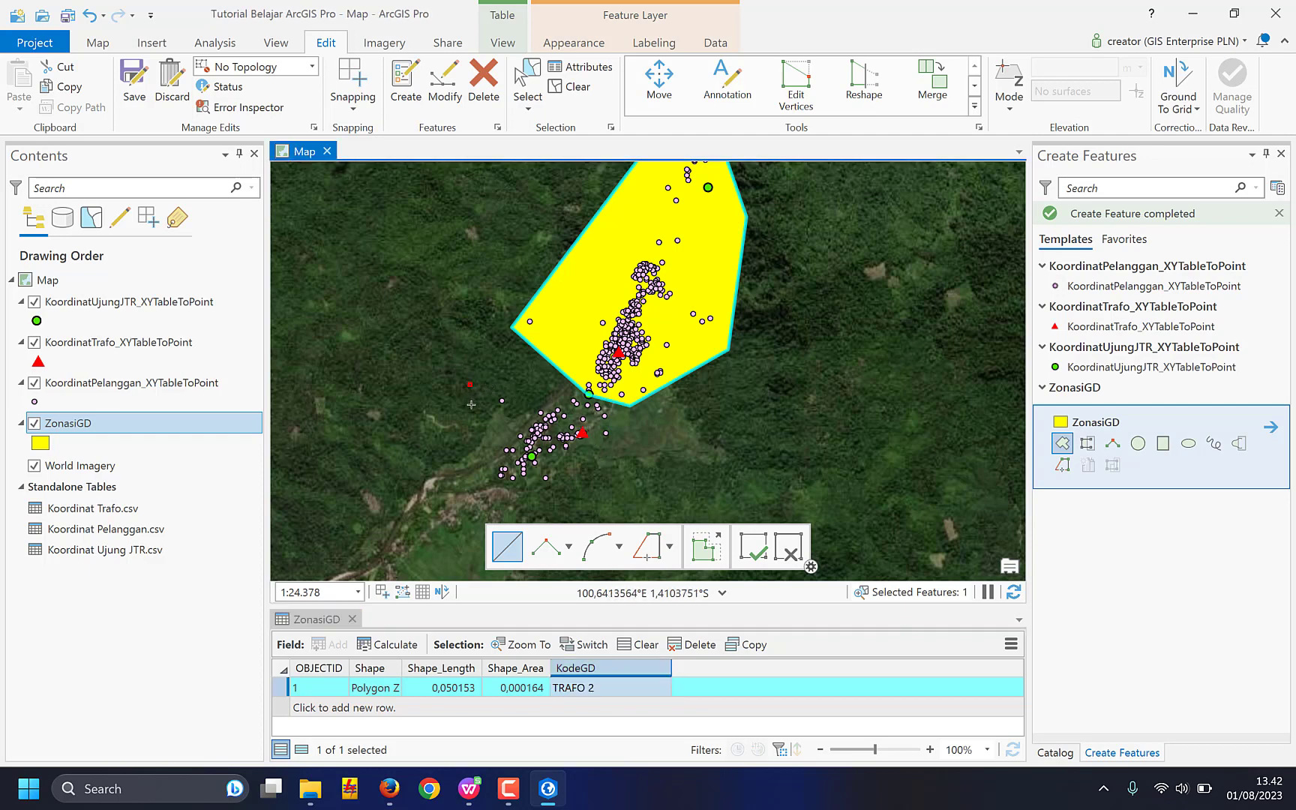
left_click(463, 458)
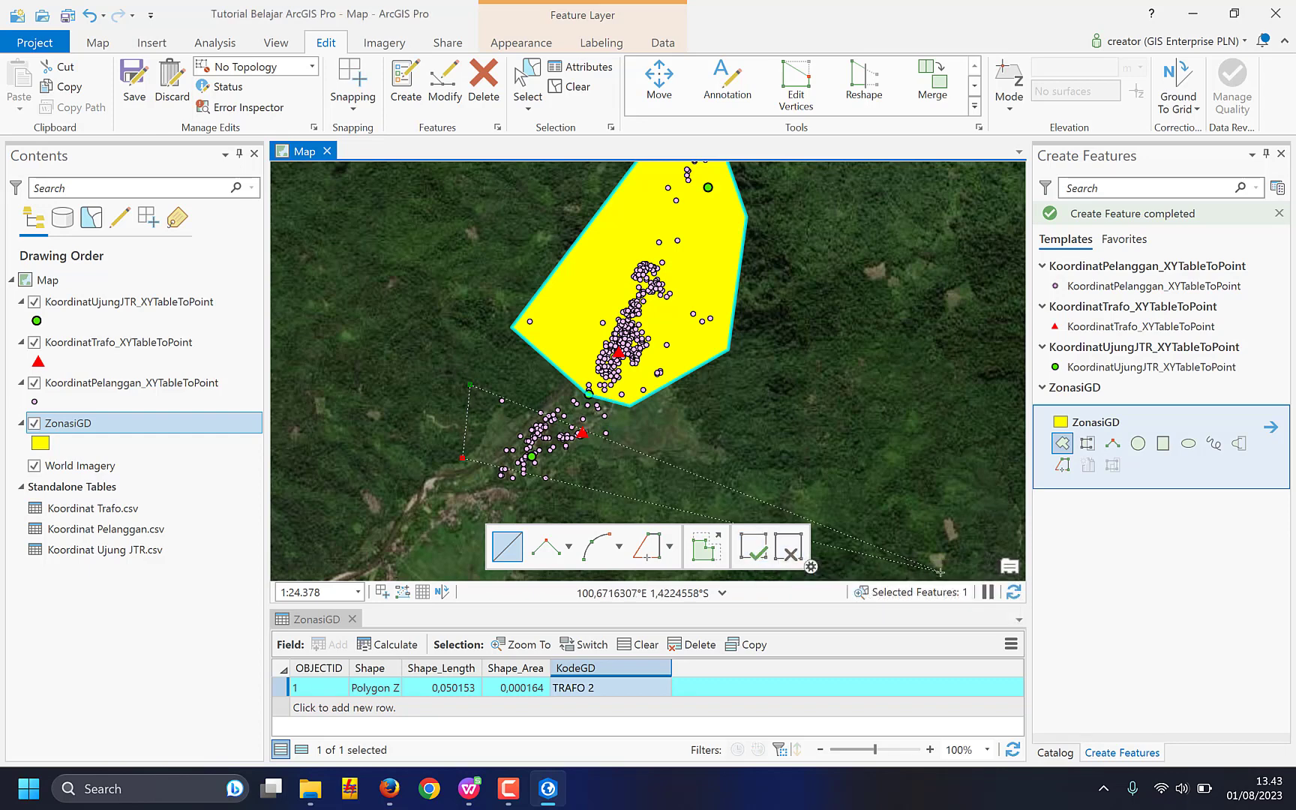
right_click(713, 471)
key("Escape")
left_click(150, 384)
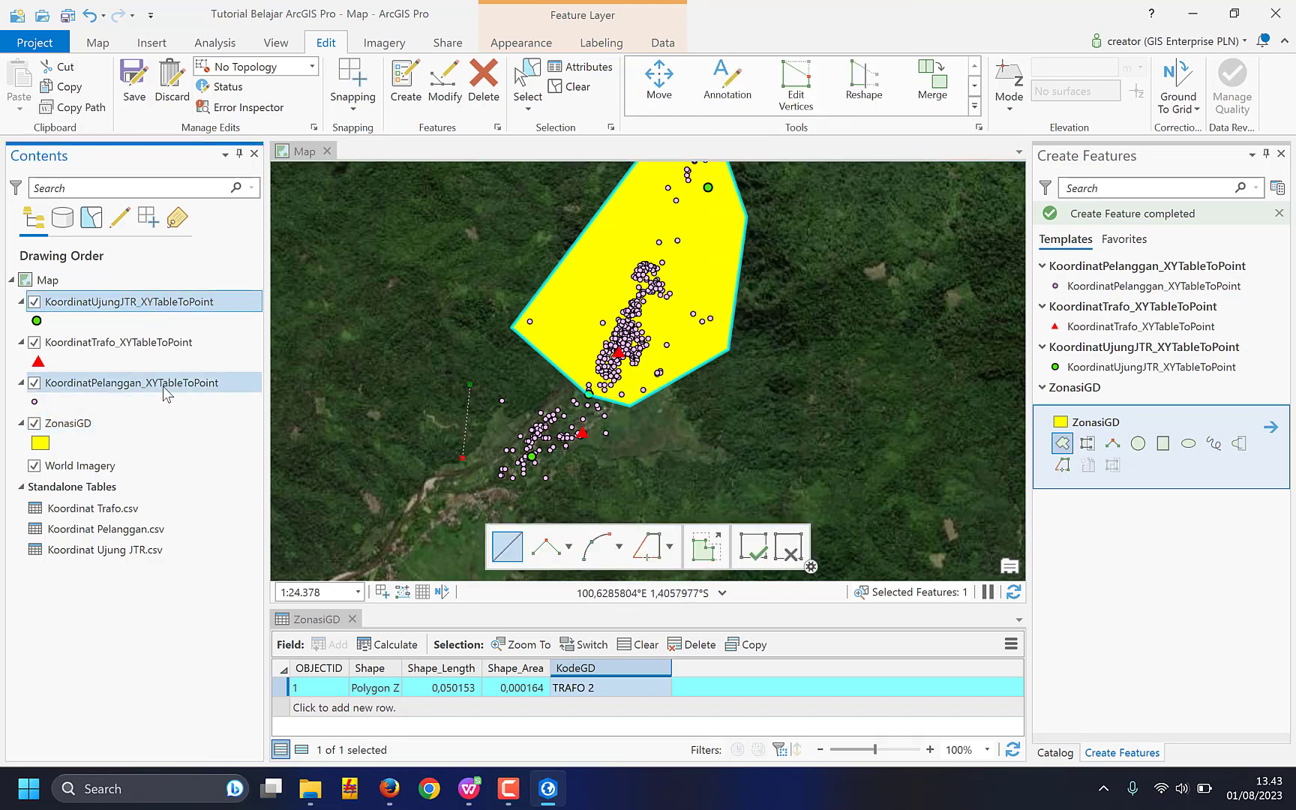
left_click(791, 556)
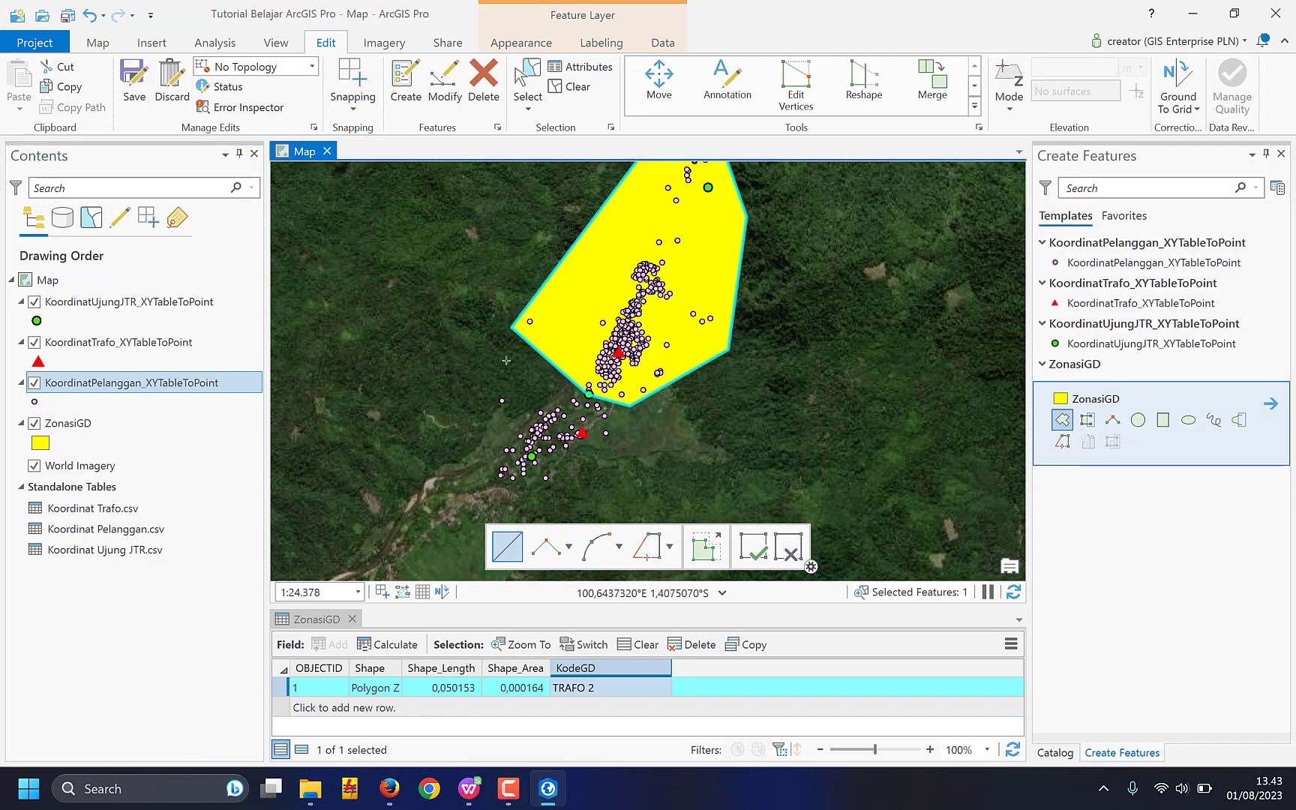
left_click(405, 102)
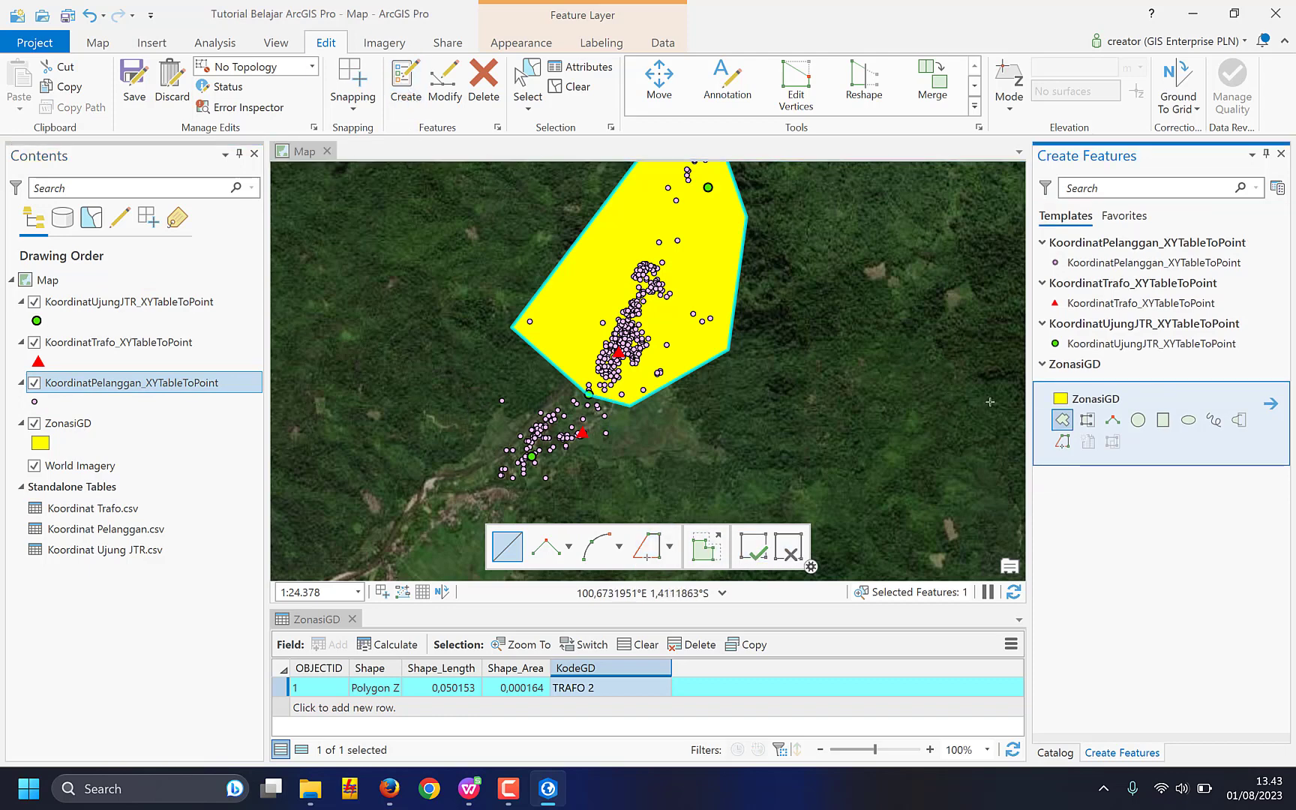
left_click(1281, 153)
Draw an eight-vertex ZonasiGD polygon around the southern transformer and its customer points, bordering the existing zone at the shared line-end point.
left_click(405, 92)
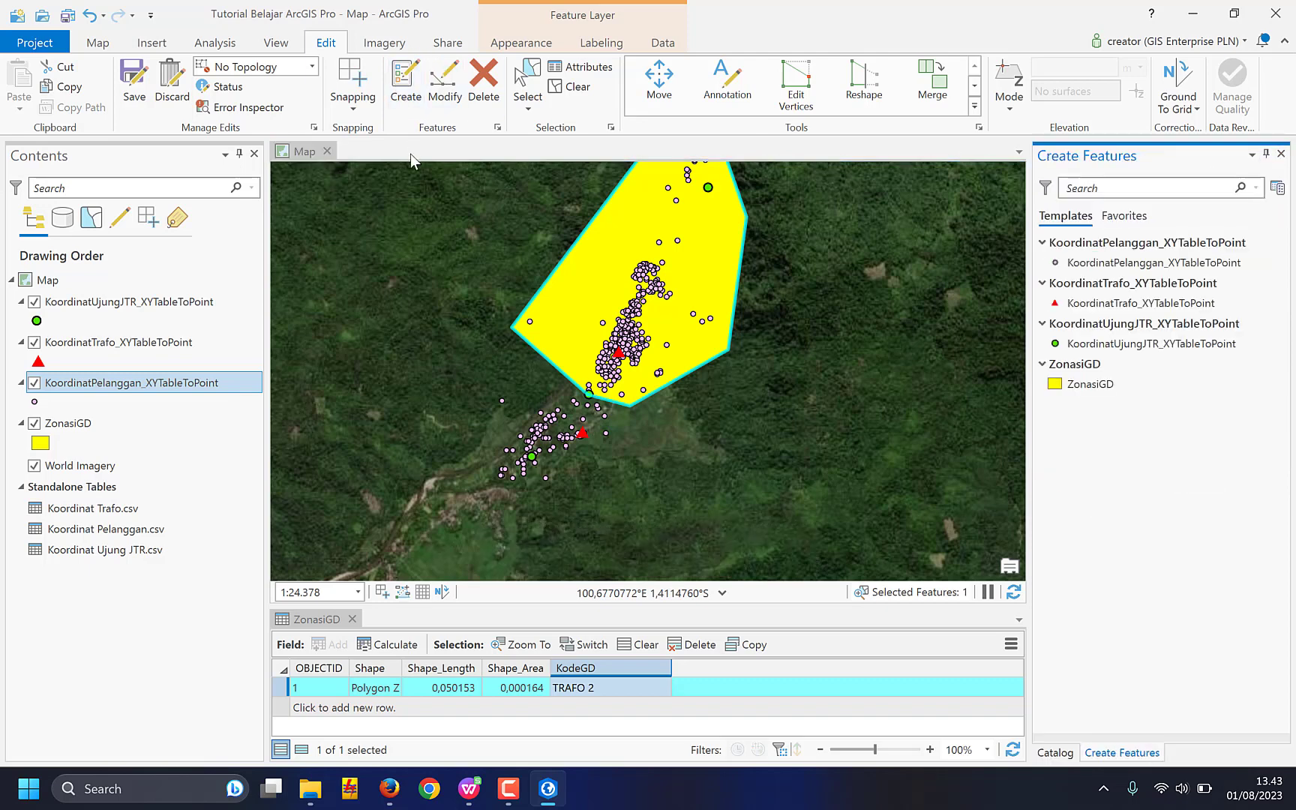
left_click(1080, 385)
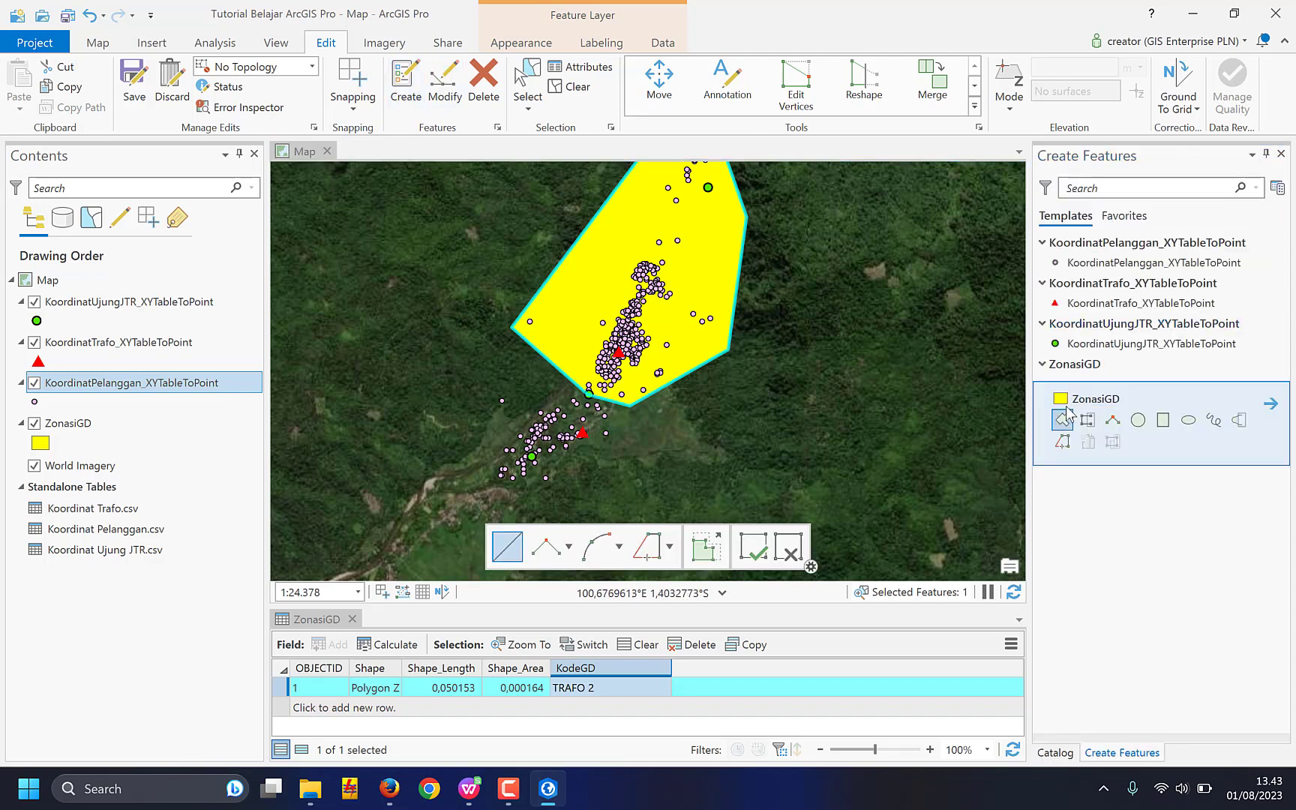
left_click(1064, 417)
left_click(481, 390)
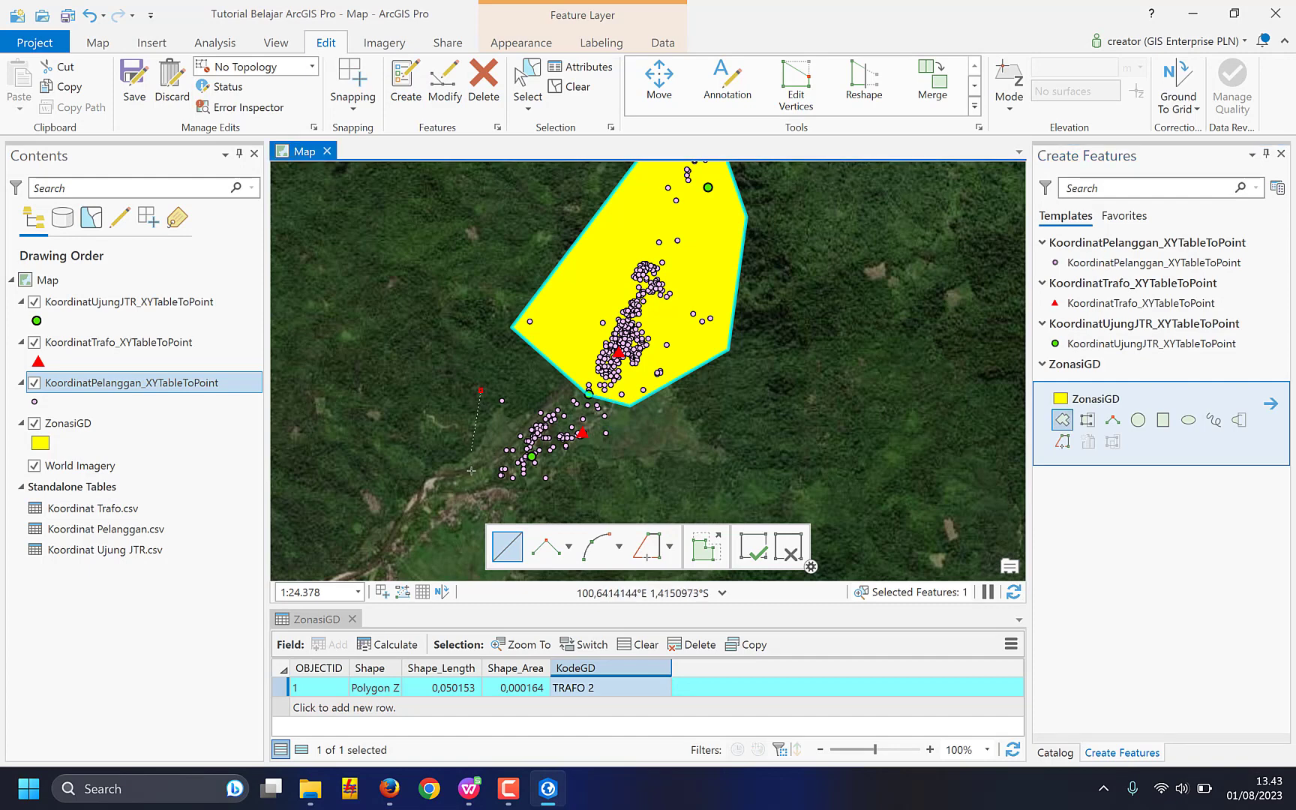
left_click(531, 504)
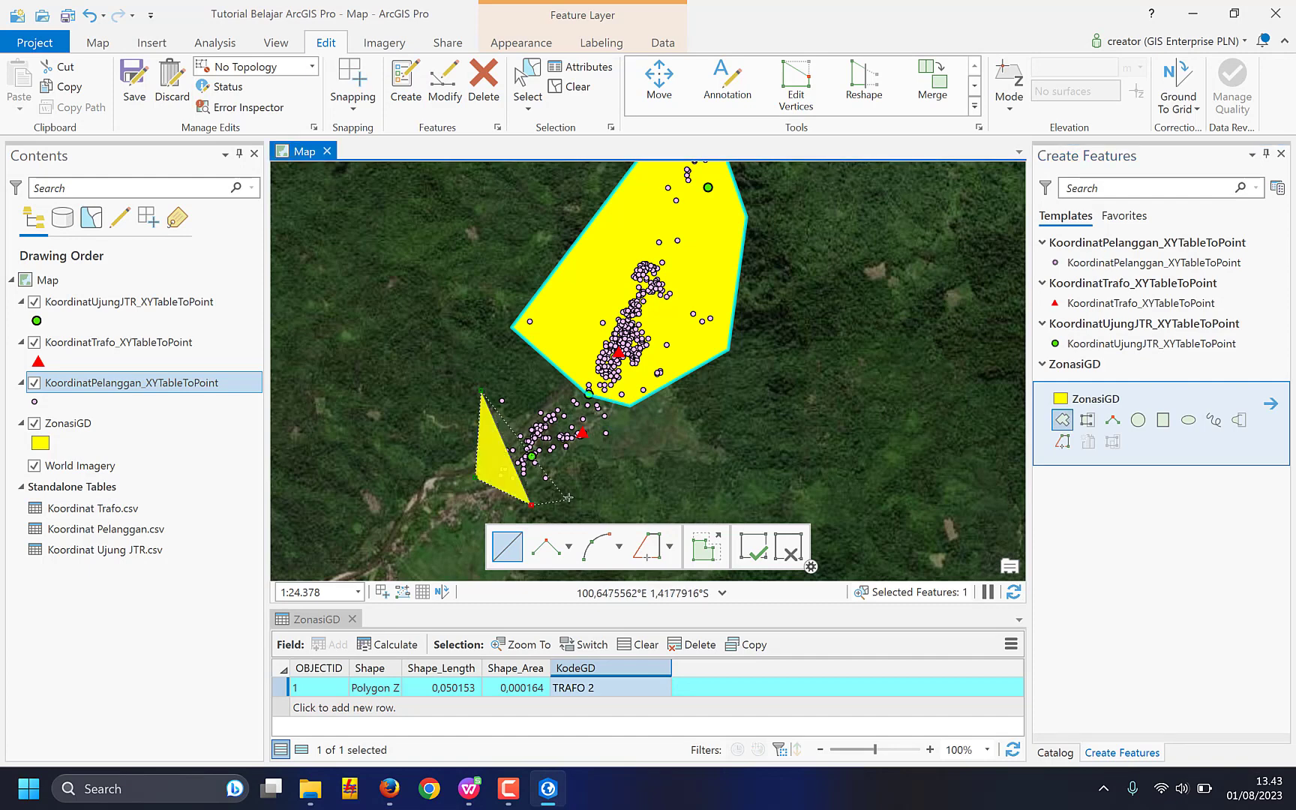
left_click(589, 485)
left_click(624, 427)
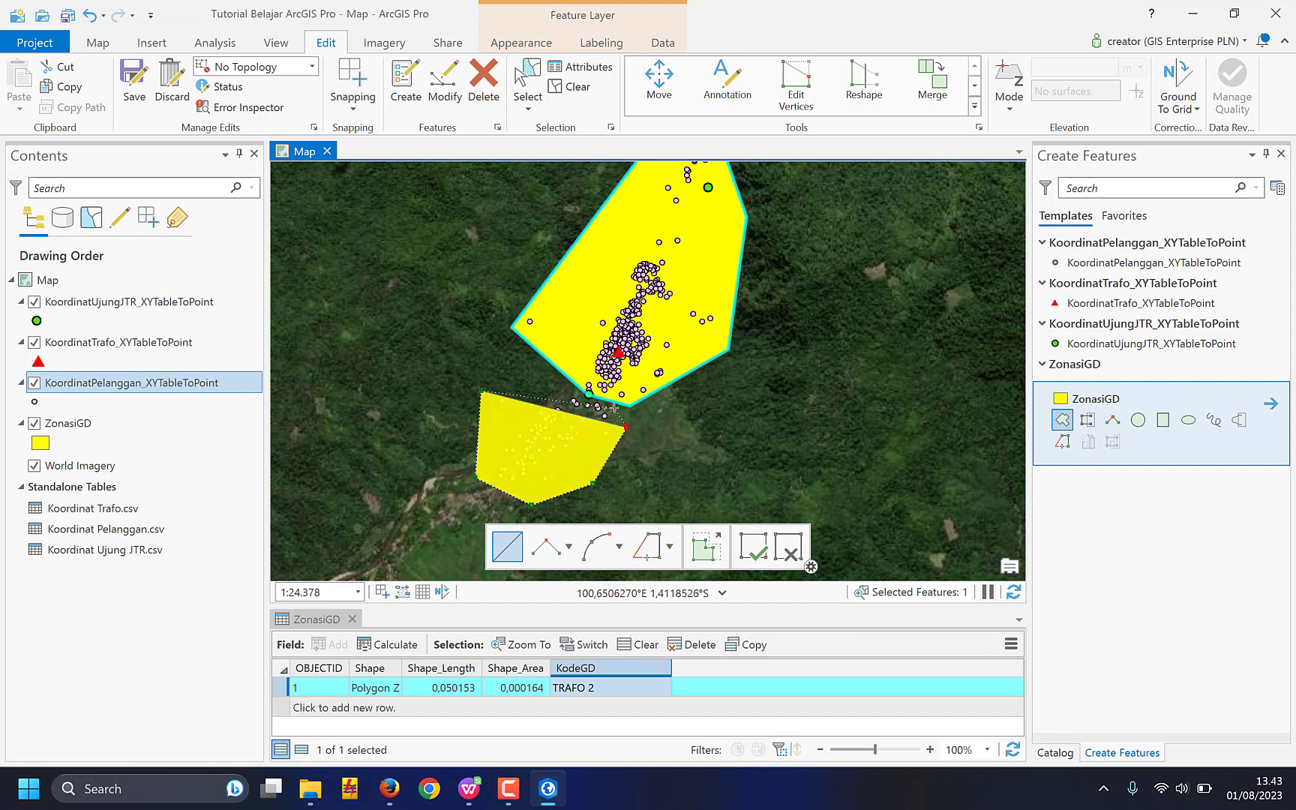
scroll(610, 407, "down", 2)
scroll(610, 407, "up", 7)
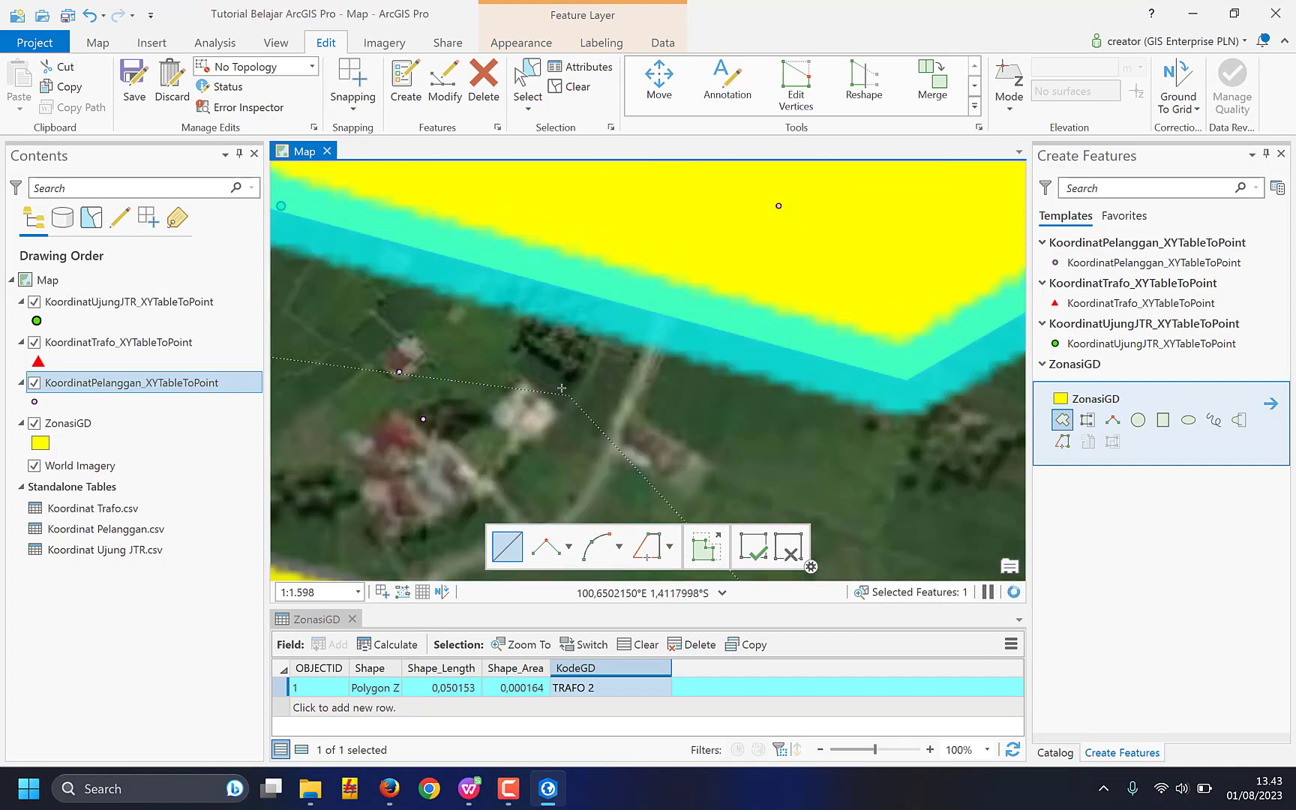
scroll(503, 351, "down", 3)
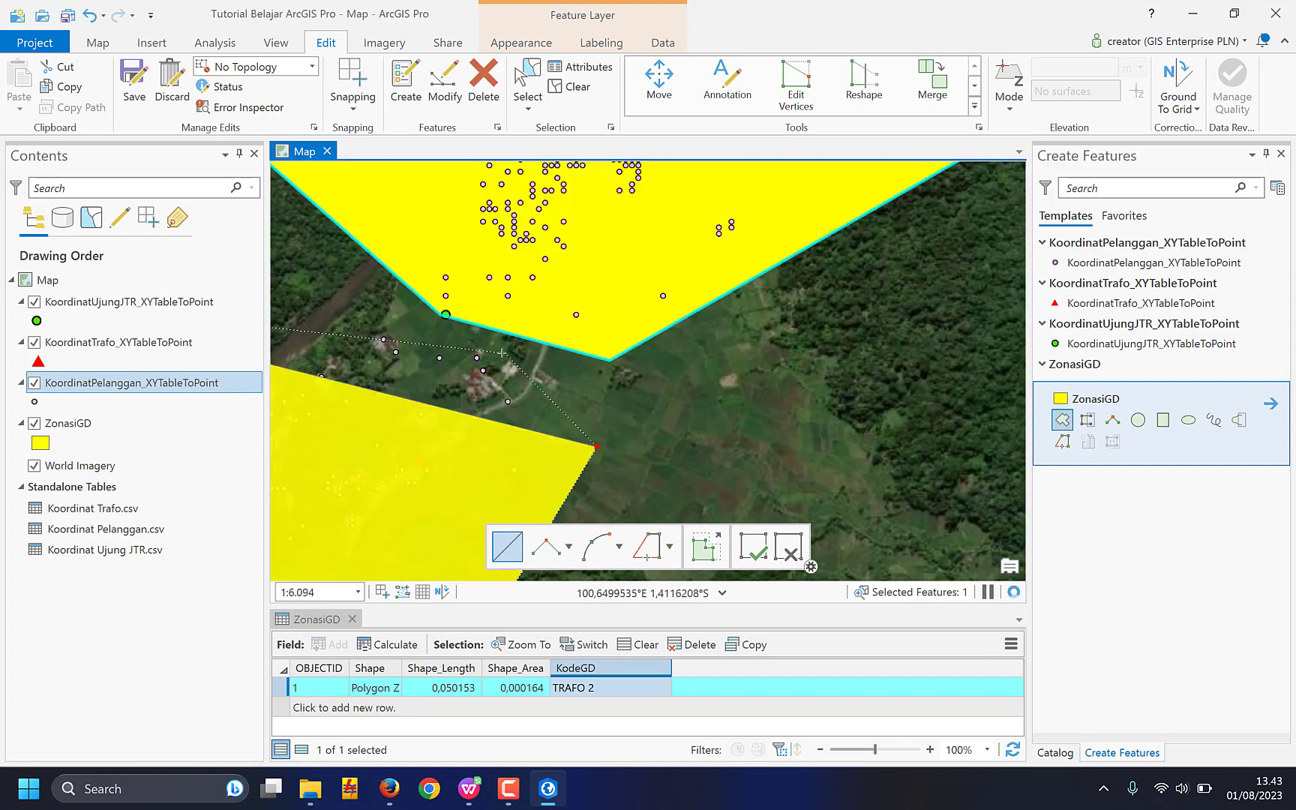
left_click(495, 344)
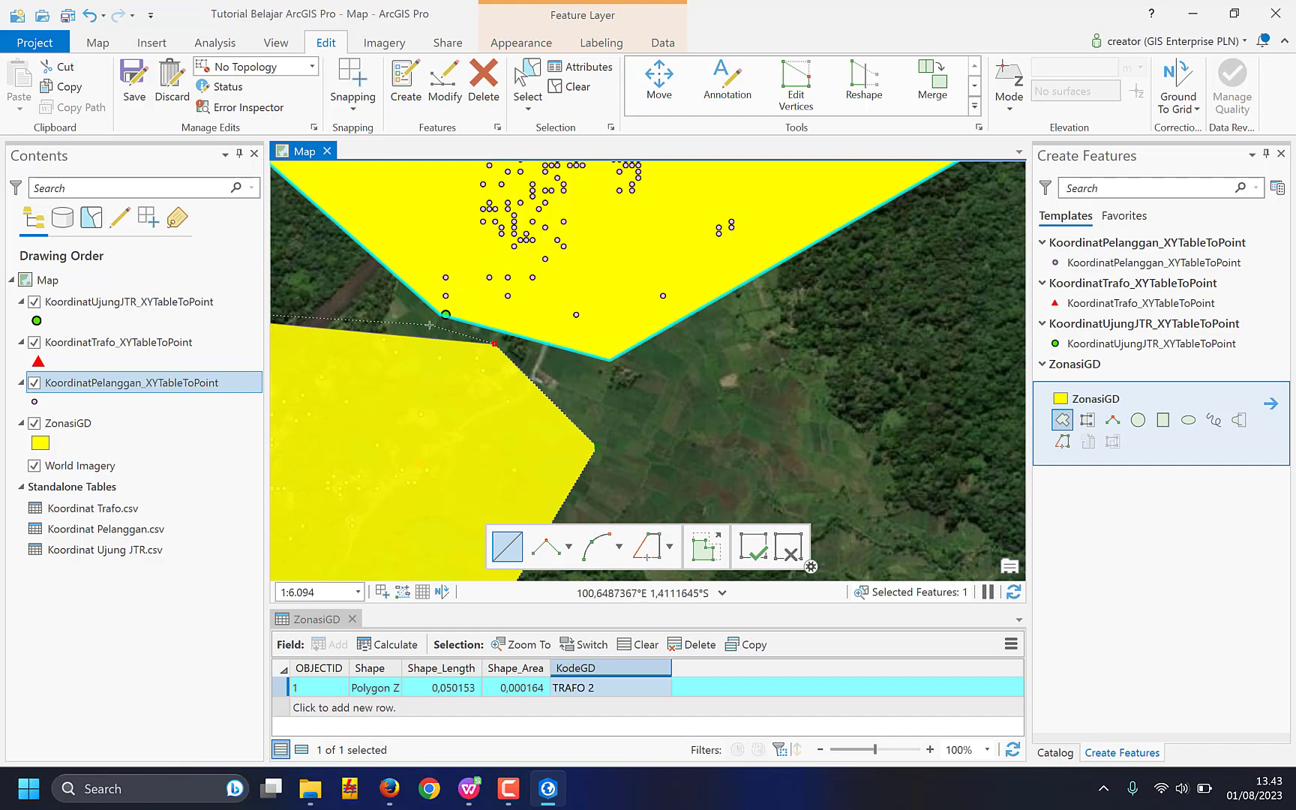
scroll(411, 325, "down", 2)
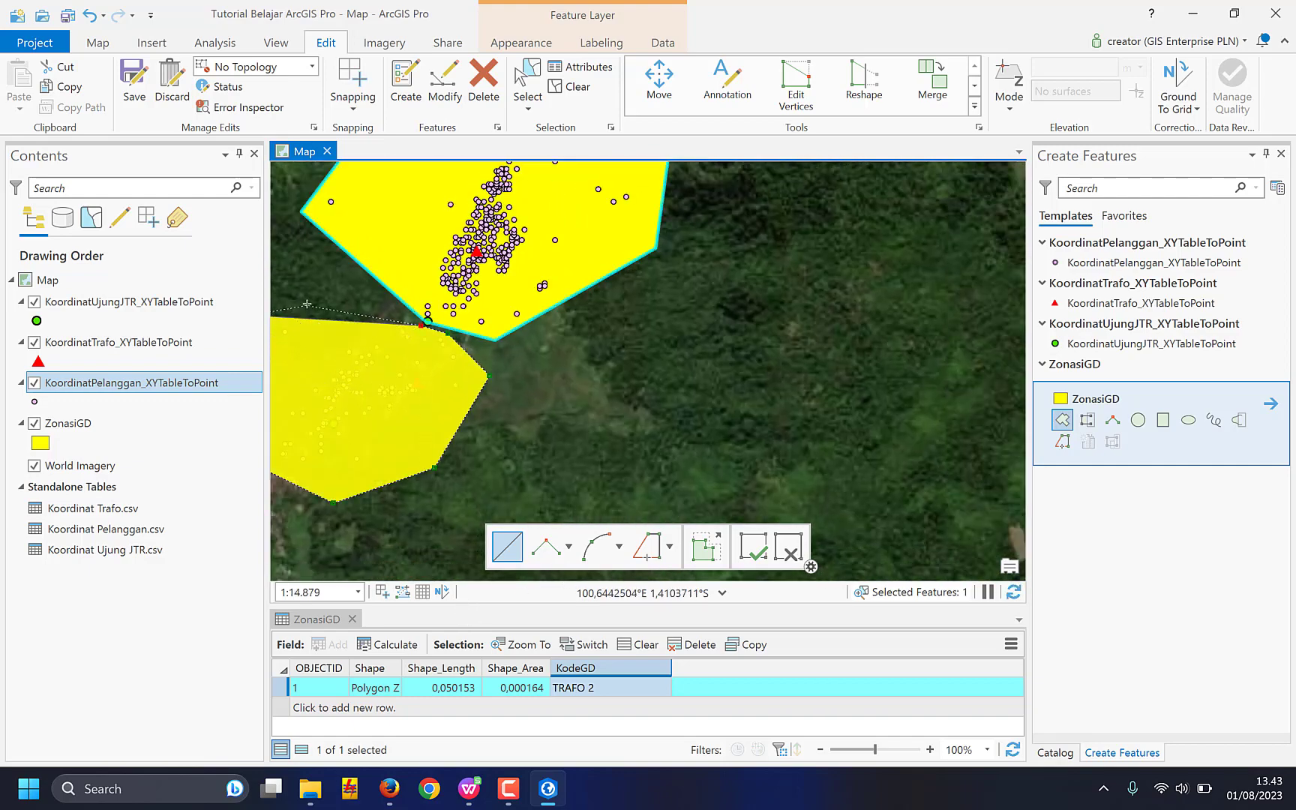
scroll(420, 405, "down", 3)
scroll(450, 360, "up", 2)
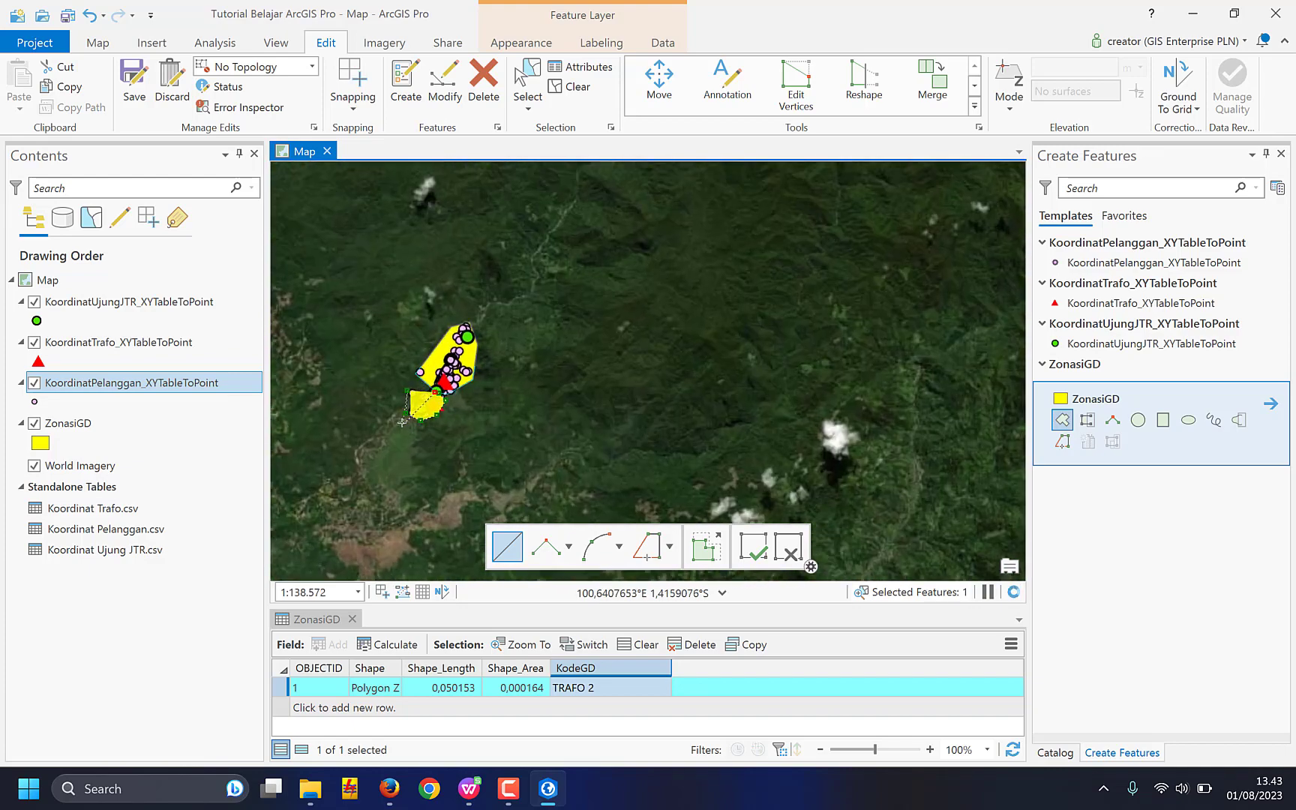
scroll(474, 323, "up", 2)
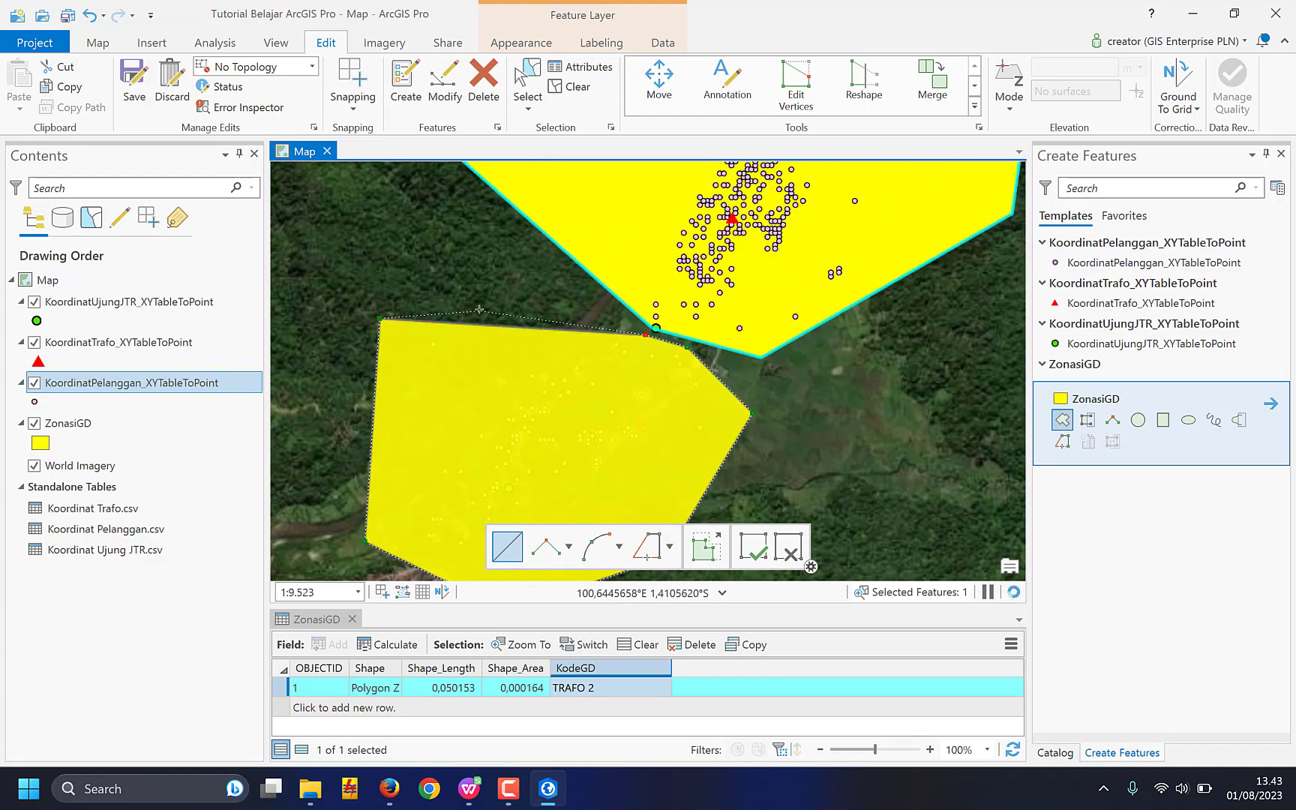
double_click(475, 306)
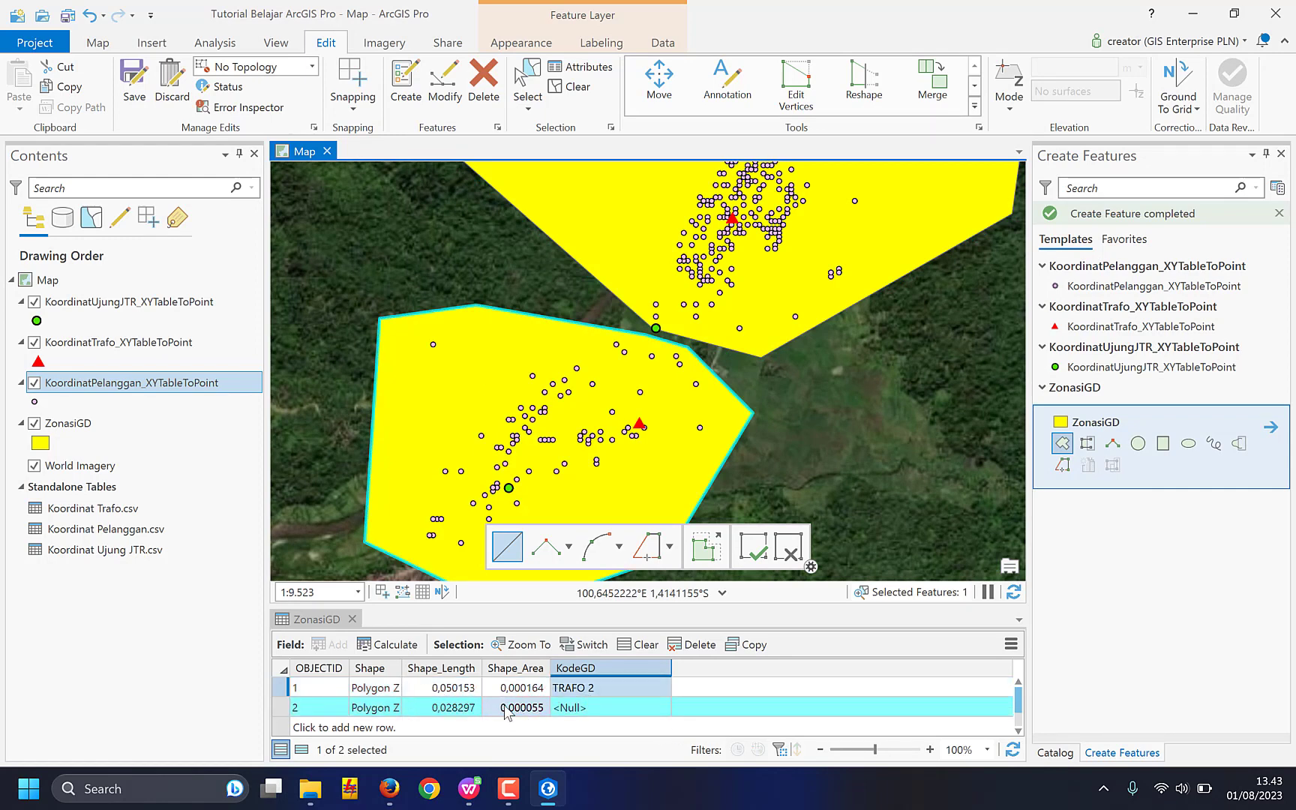
Set the new southern polygon's KodeGD to TRAFO 1 in the ZonasiGD attribute table and close the Create Features pane.
double_click(581, 708)
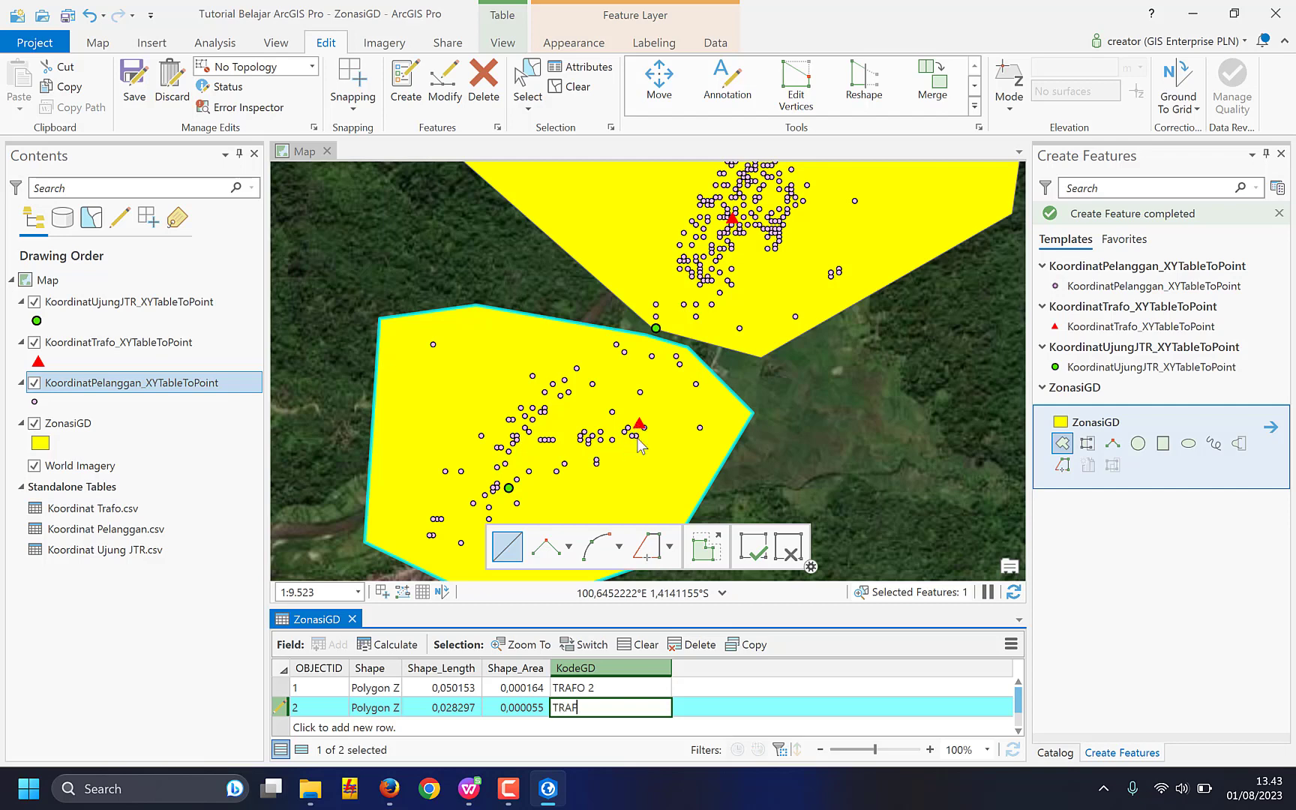
key("Return")
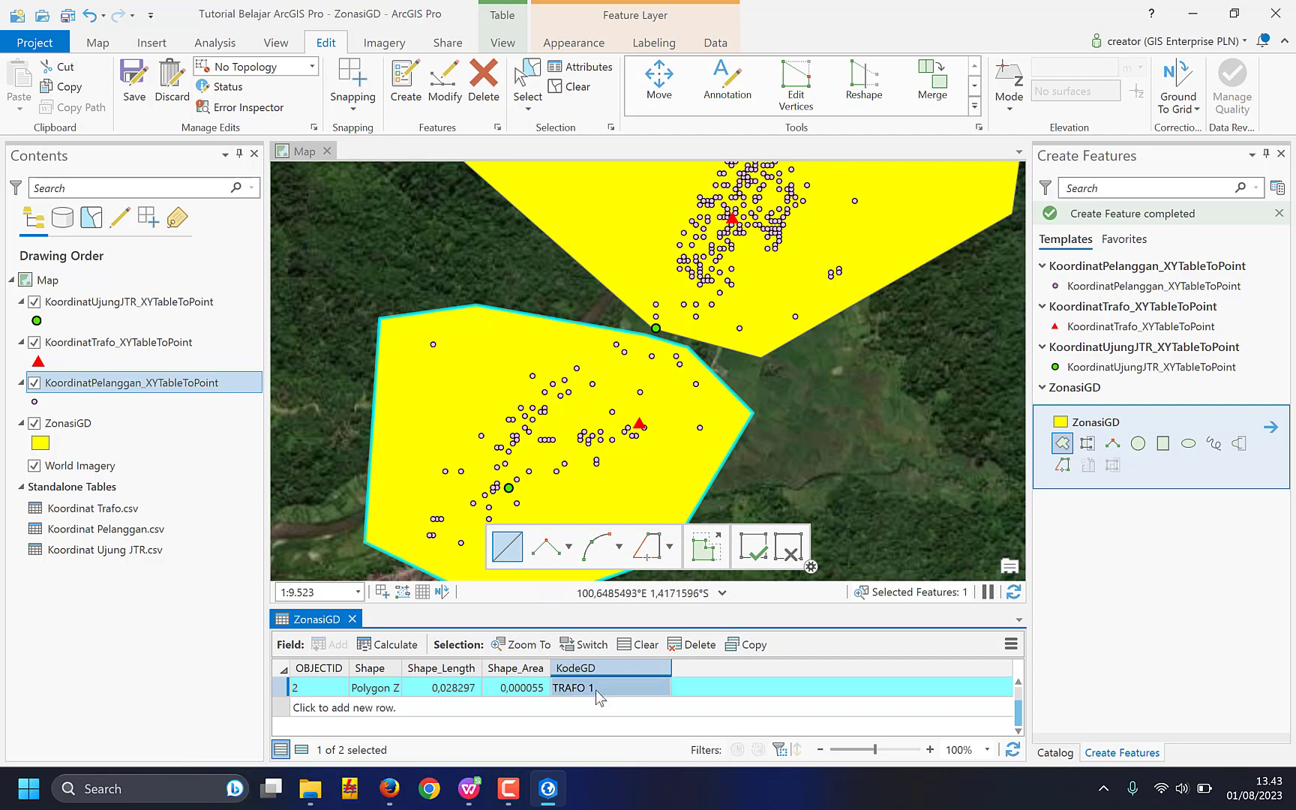
scroll(598, 698, "up", 1)
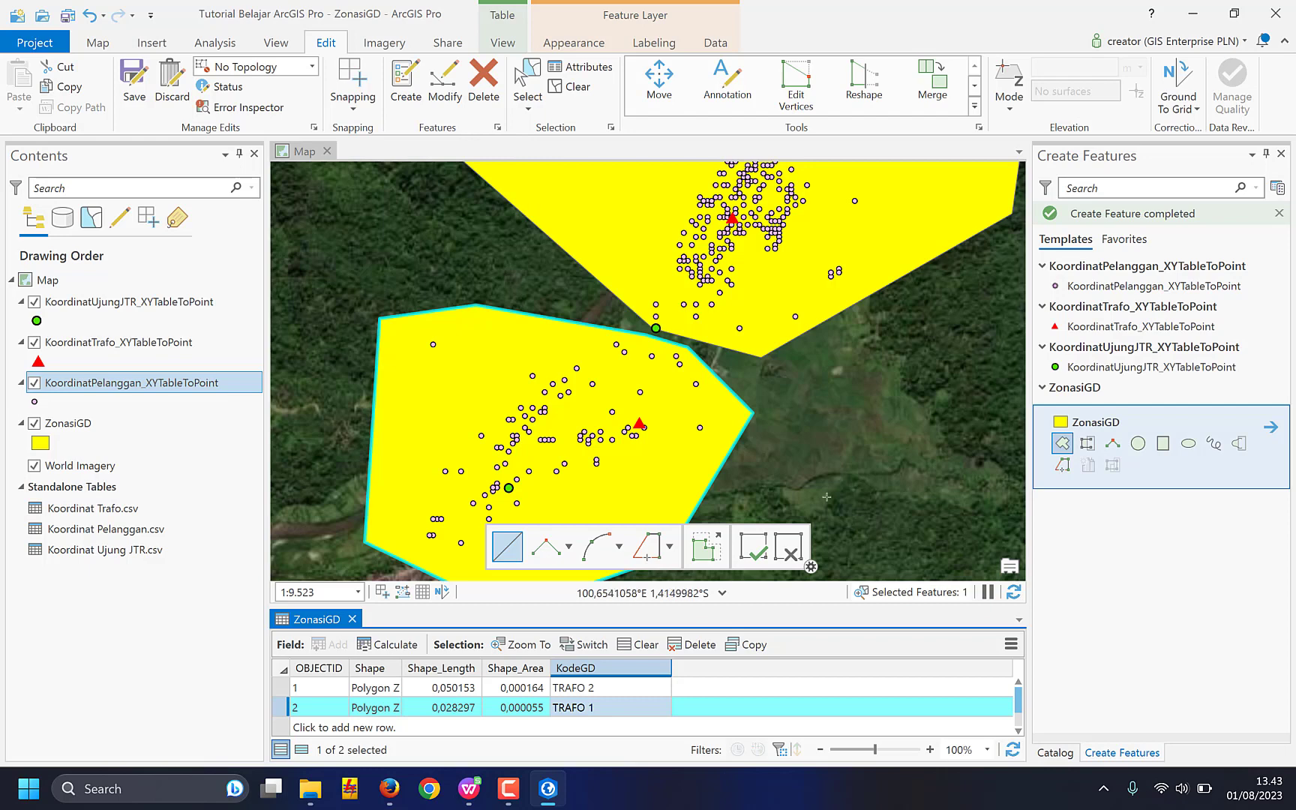
left_click(761, 543)
scroll(859, 492, "down", 4)
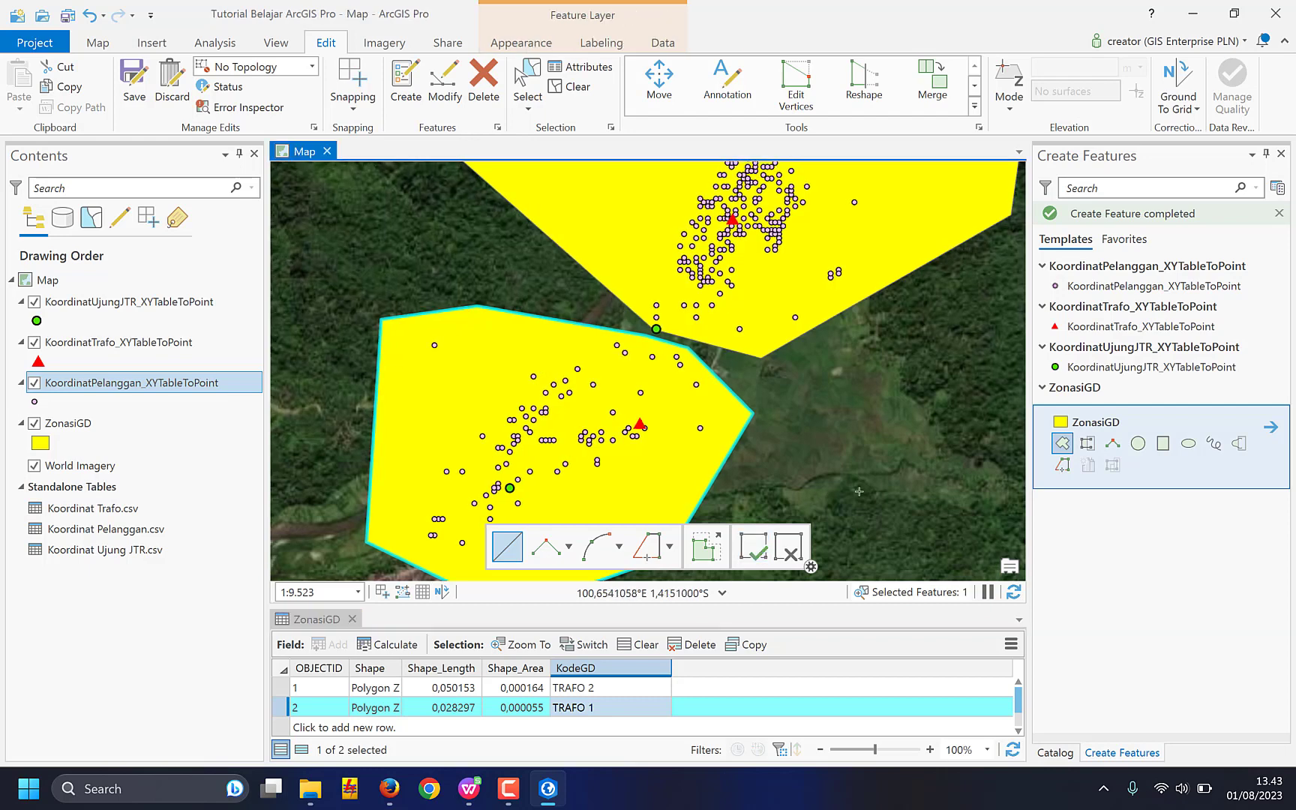
left_click(1281, 153)
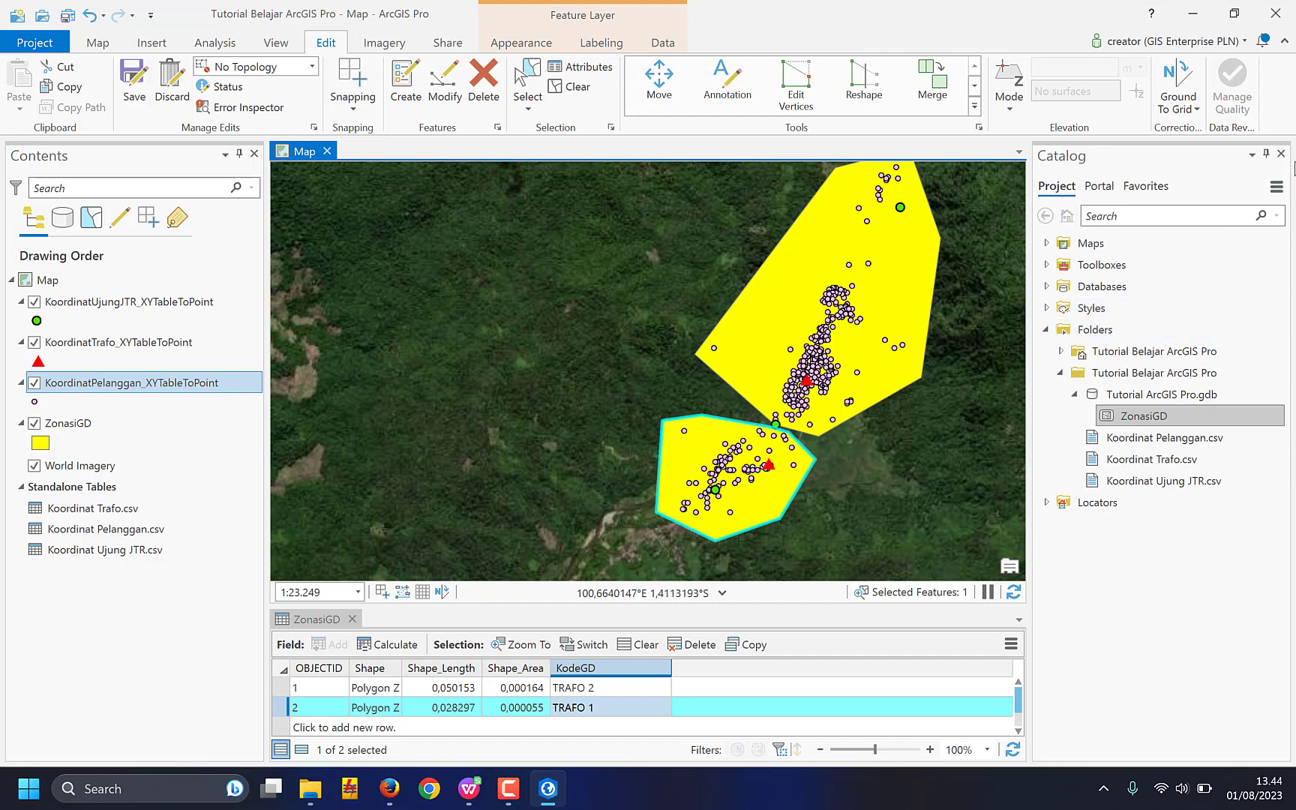
Inspect the northern polygon's attributes and highlight each ZonasiGD record in turn to match it with its polygon, ending with the selection cleared.
left_click_drag(920, 475, 789, 456)
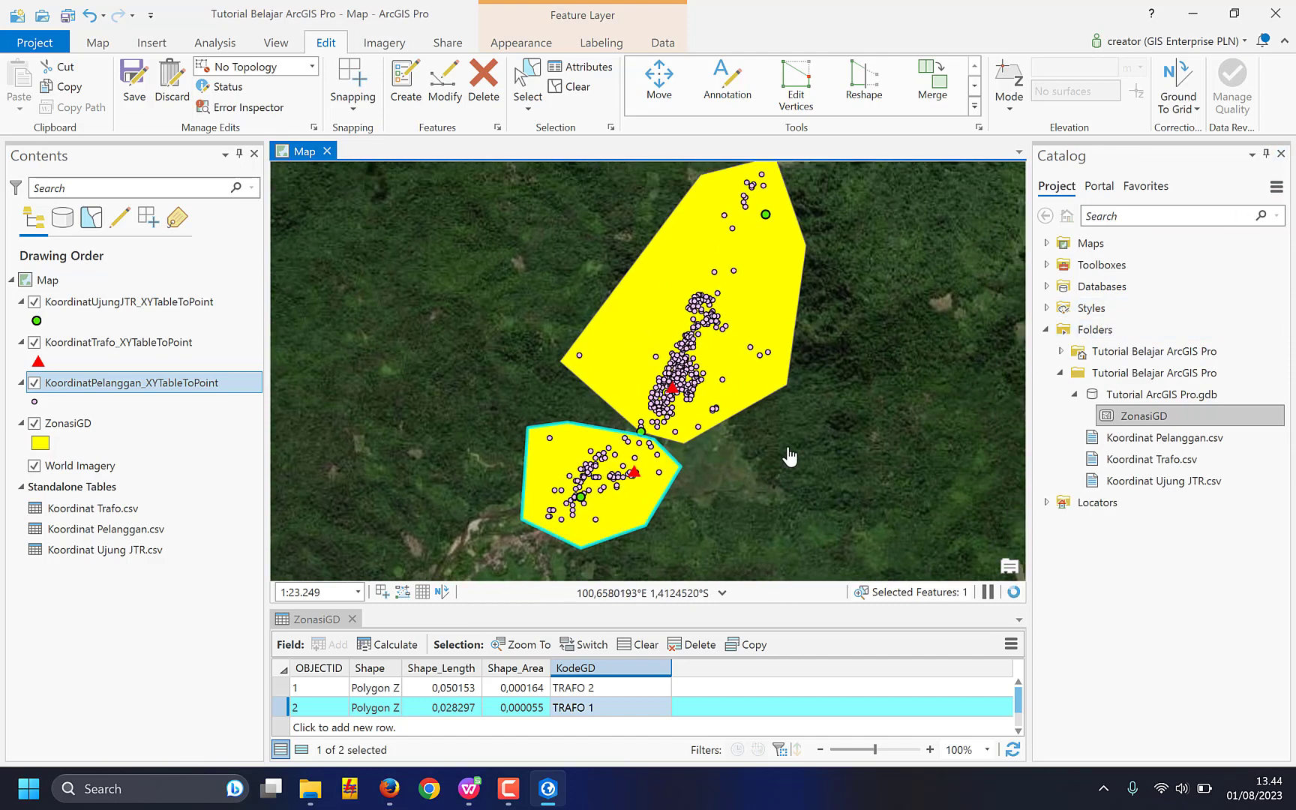
scroll(711, 451, "down", 2)
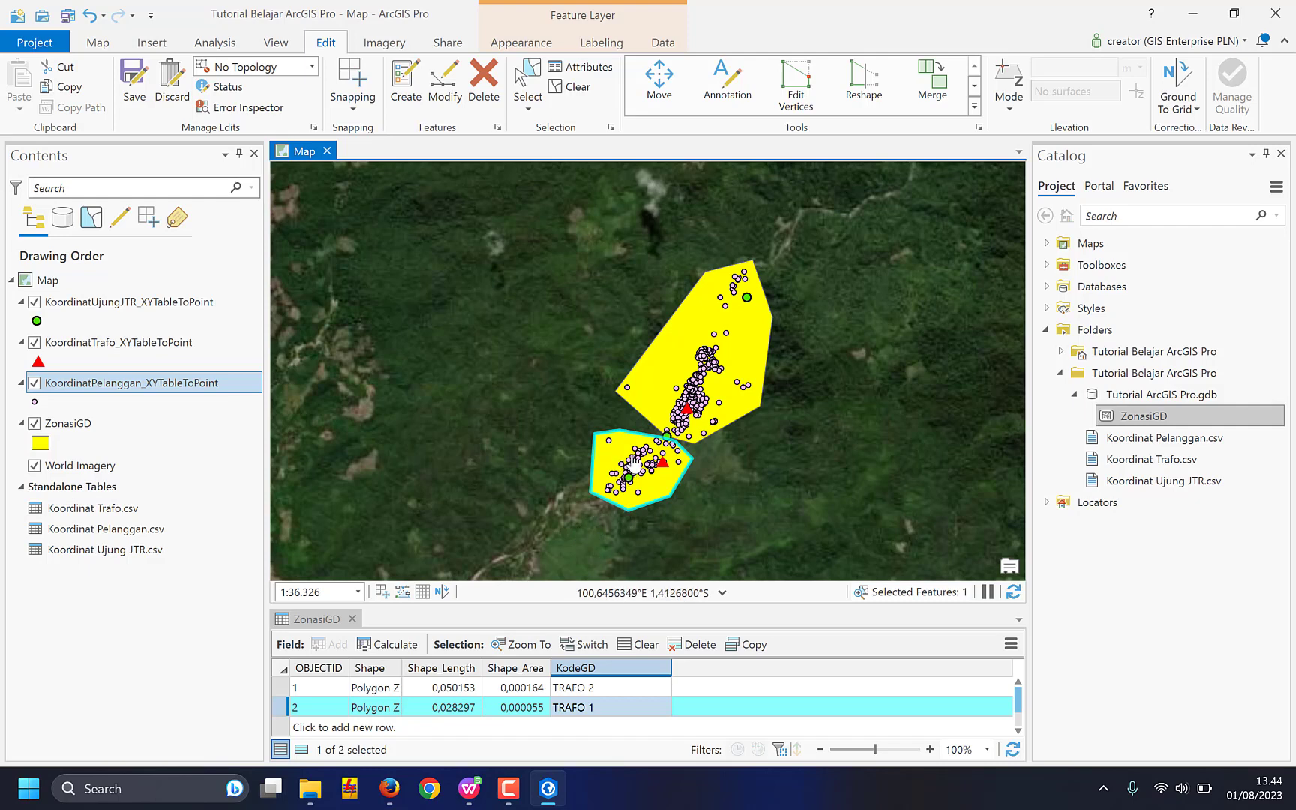
left_click(673, 369)
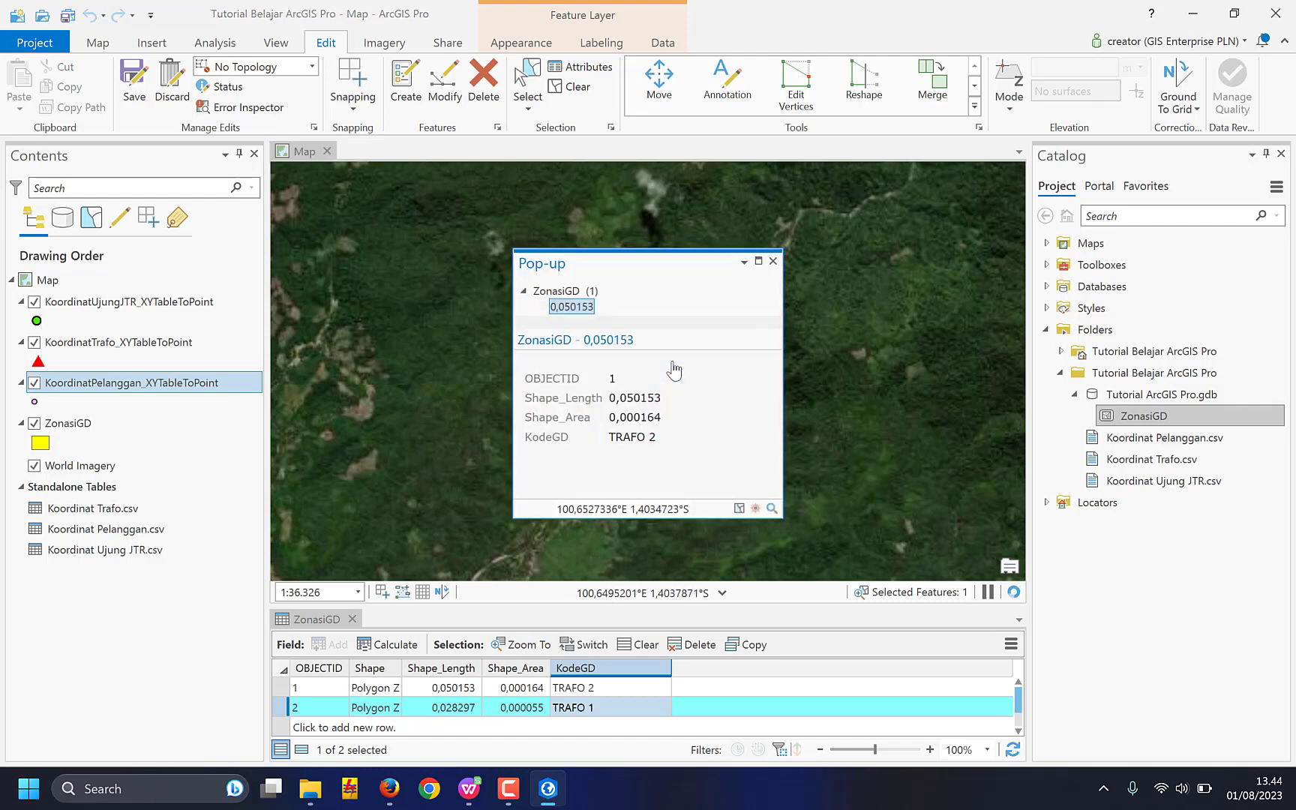
left_click(773, 261)
left_click(450, 688)
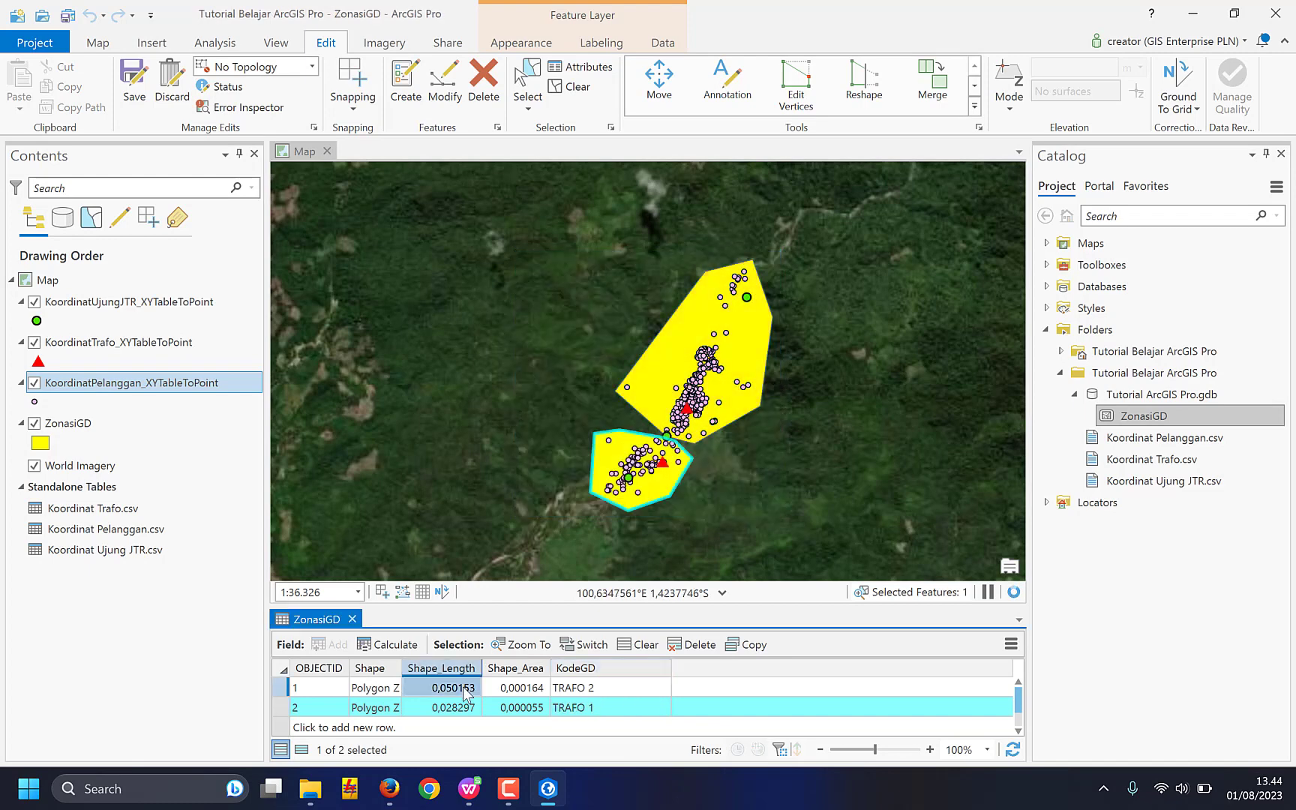
left_click(285, 688)
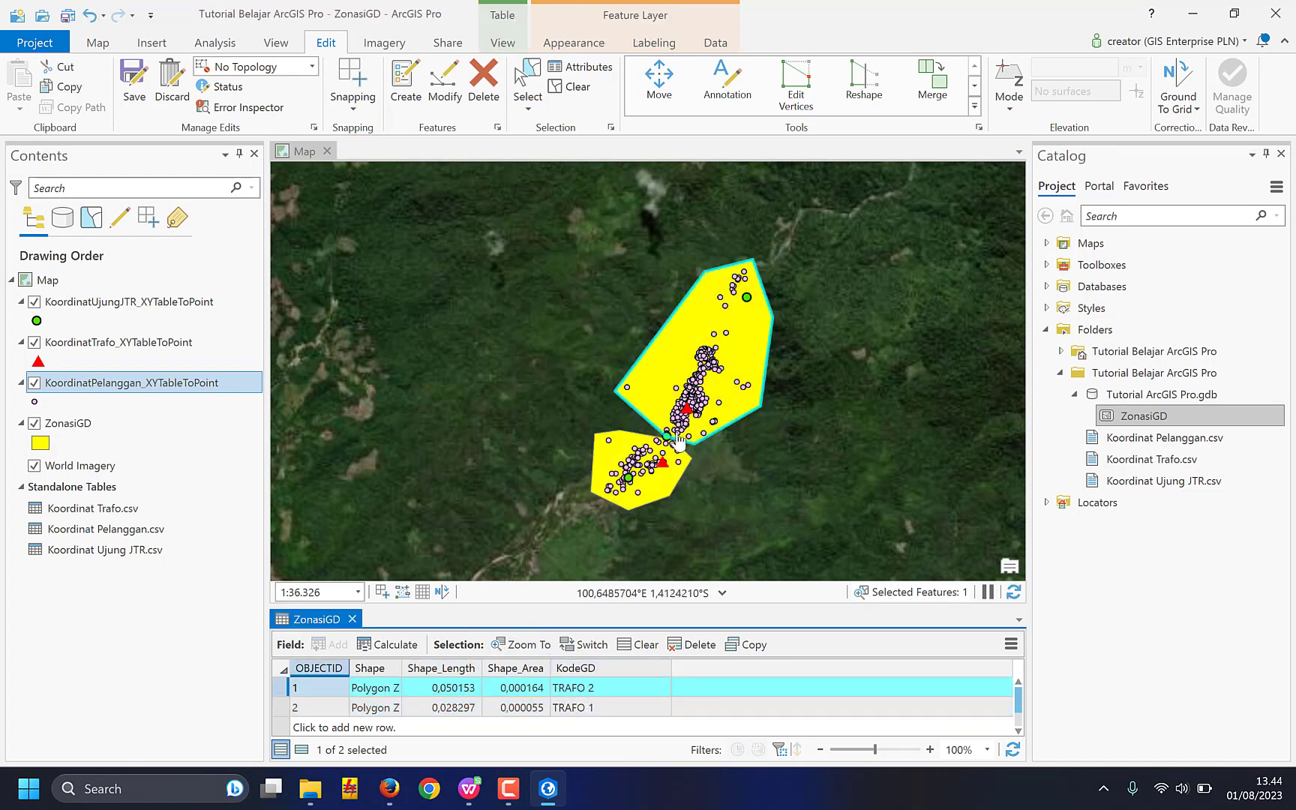
left_click(285, 708)
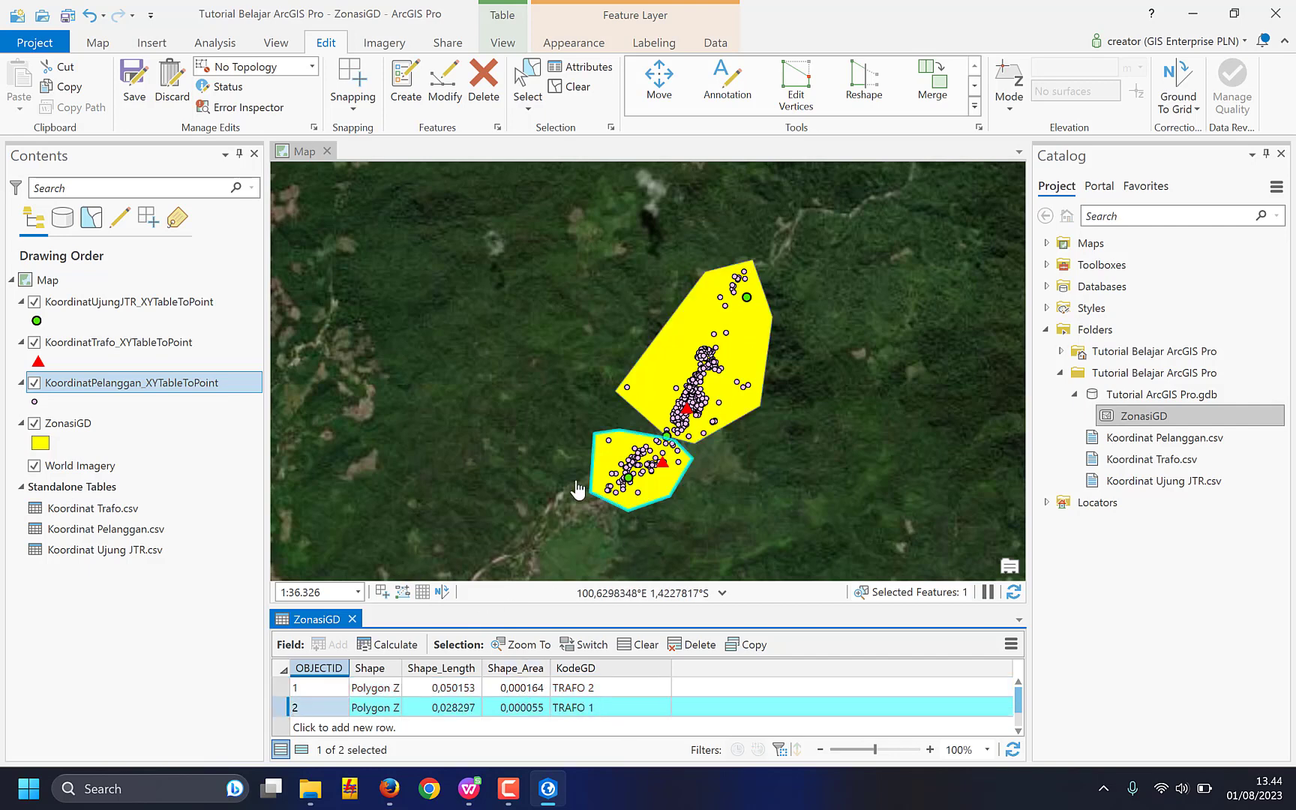
left_click(281, 672)
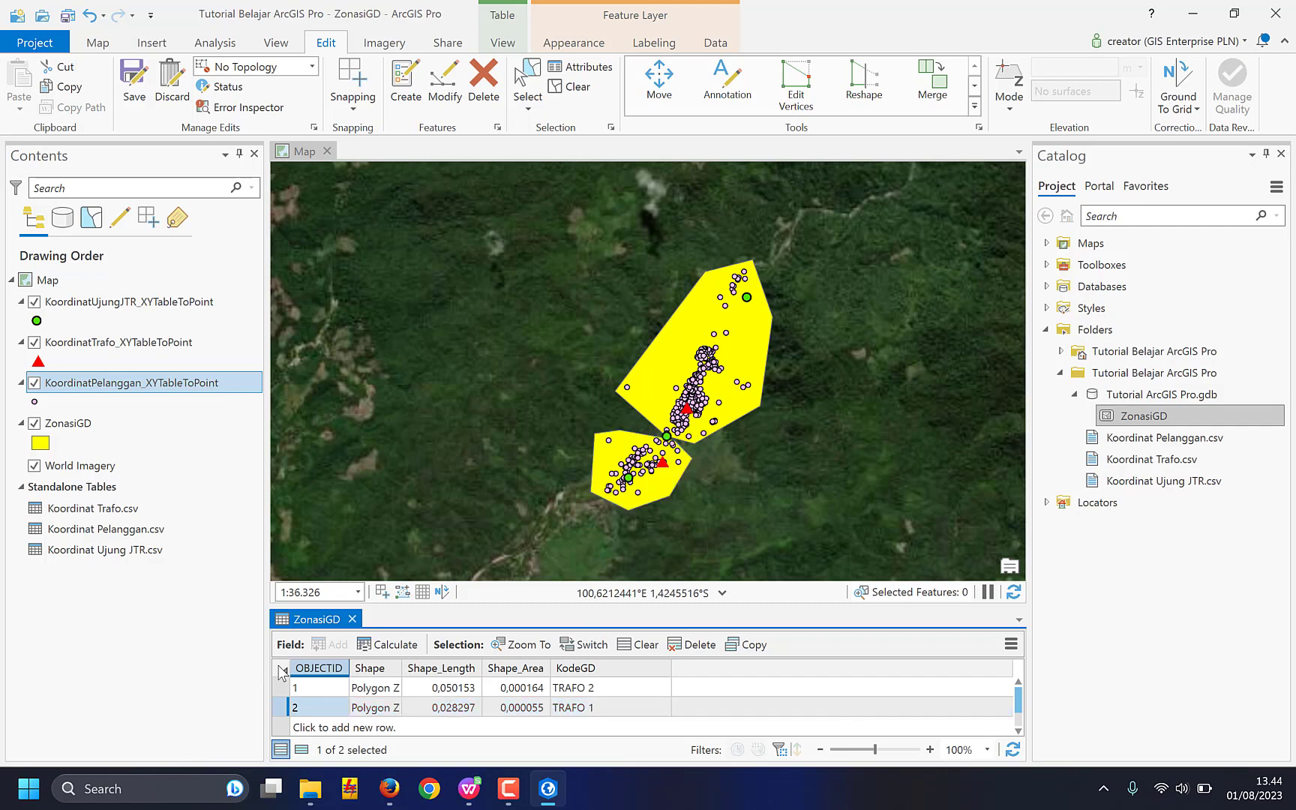
scroll(736, 407, "up", 1)
scroll(736, 407, "up", 1)
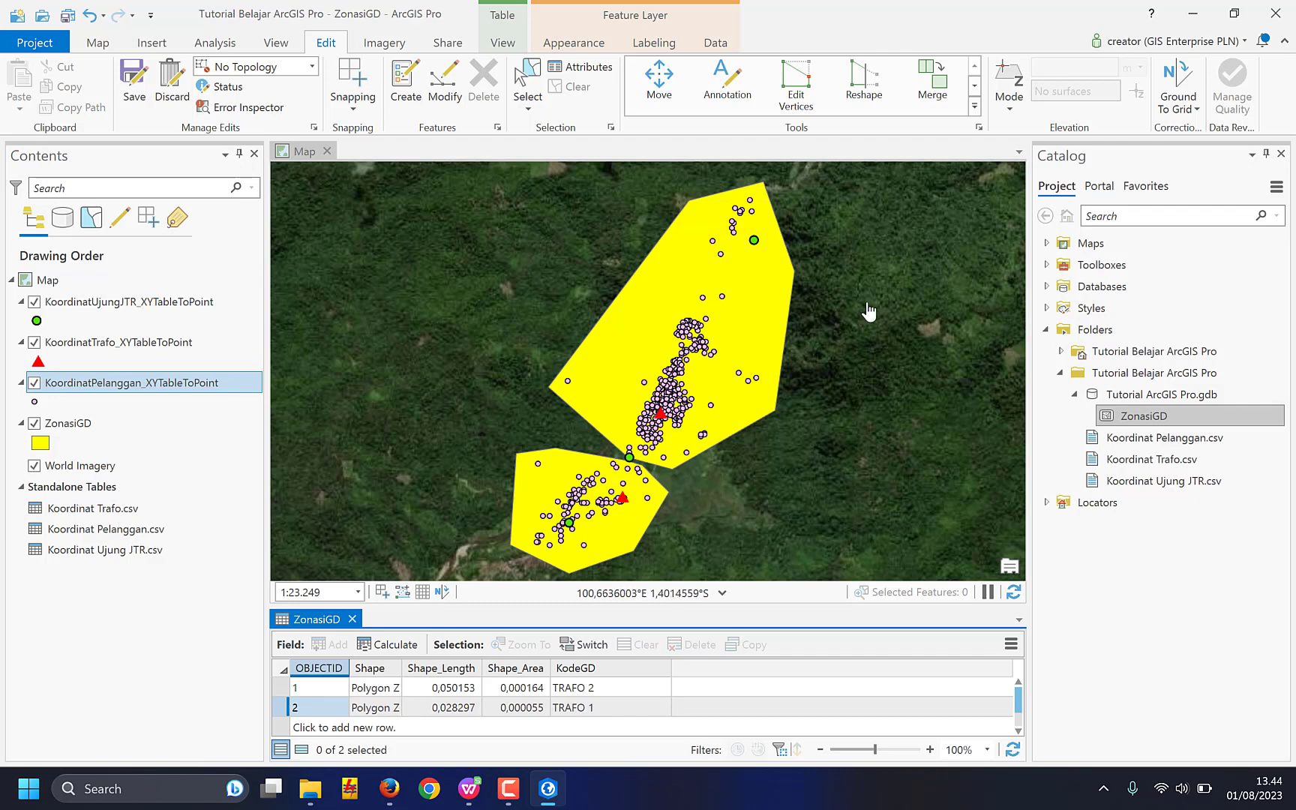
scroll(861, 342, "down", 1)
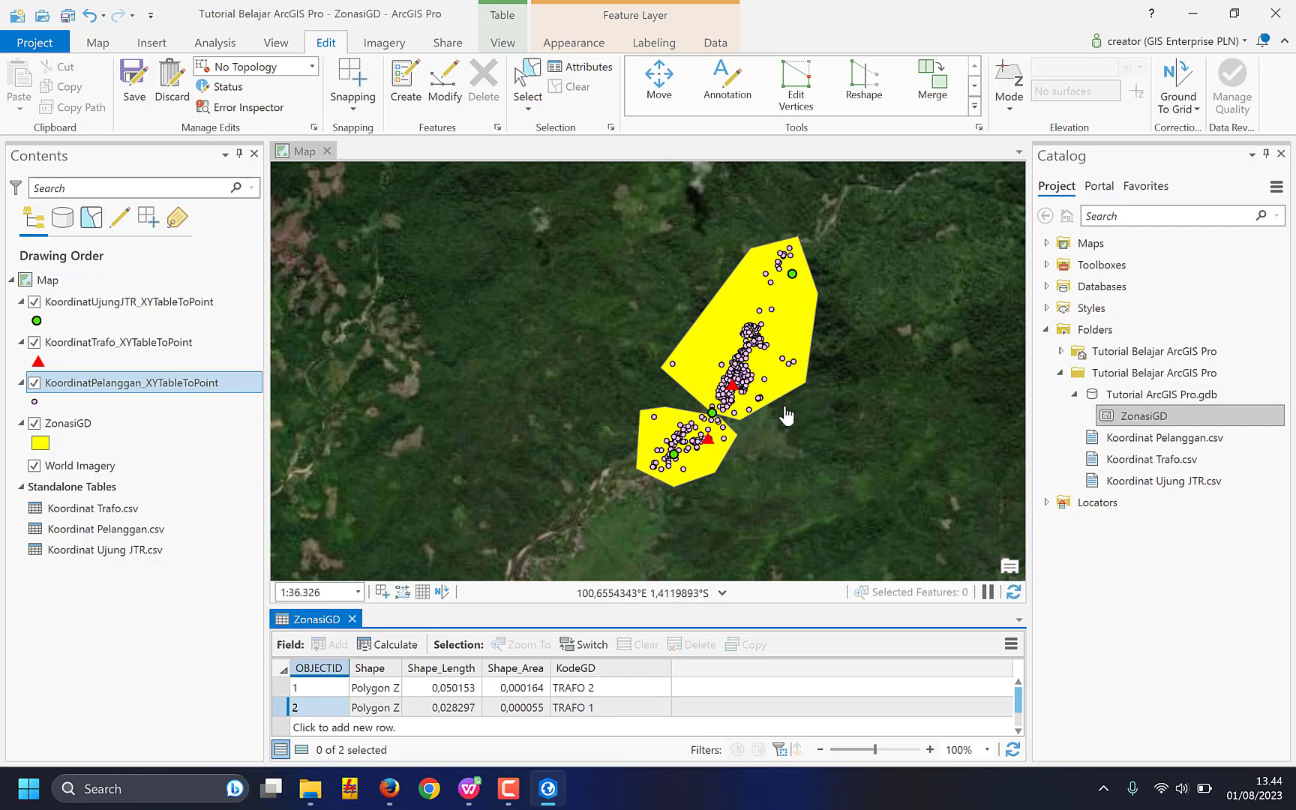
left_click_drag(856, 355, 723, 397)
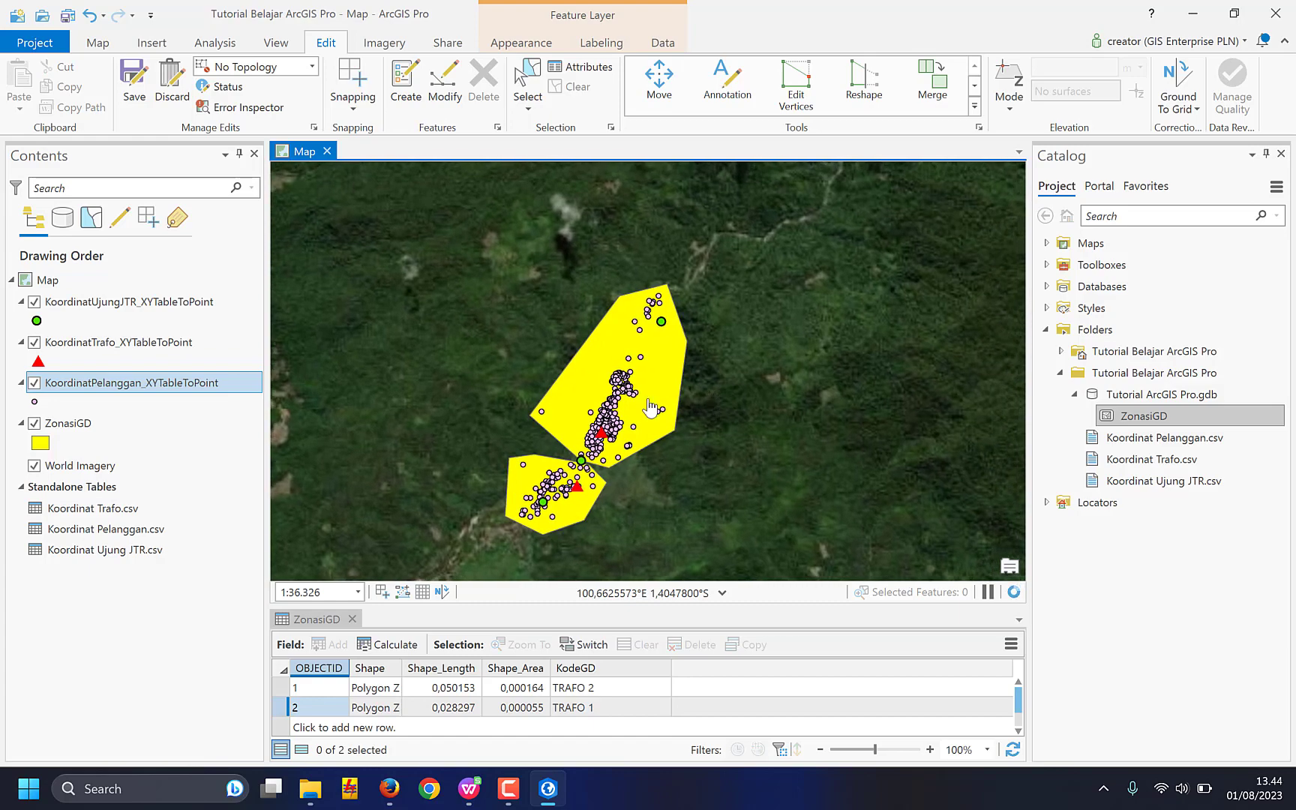
scroll(622, 448, "up", 1)
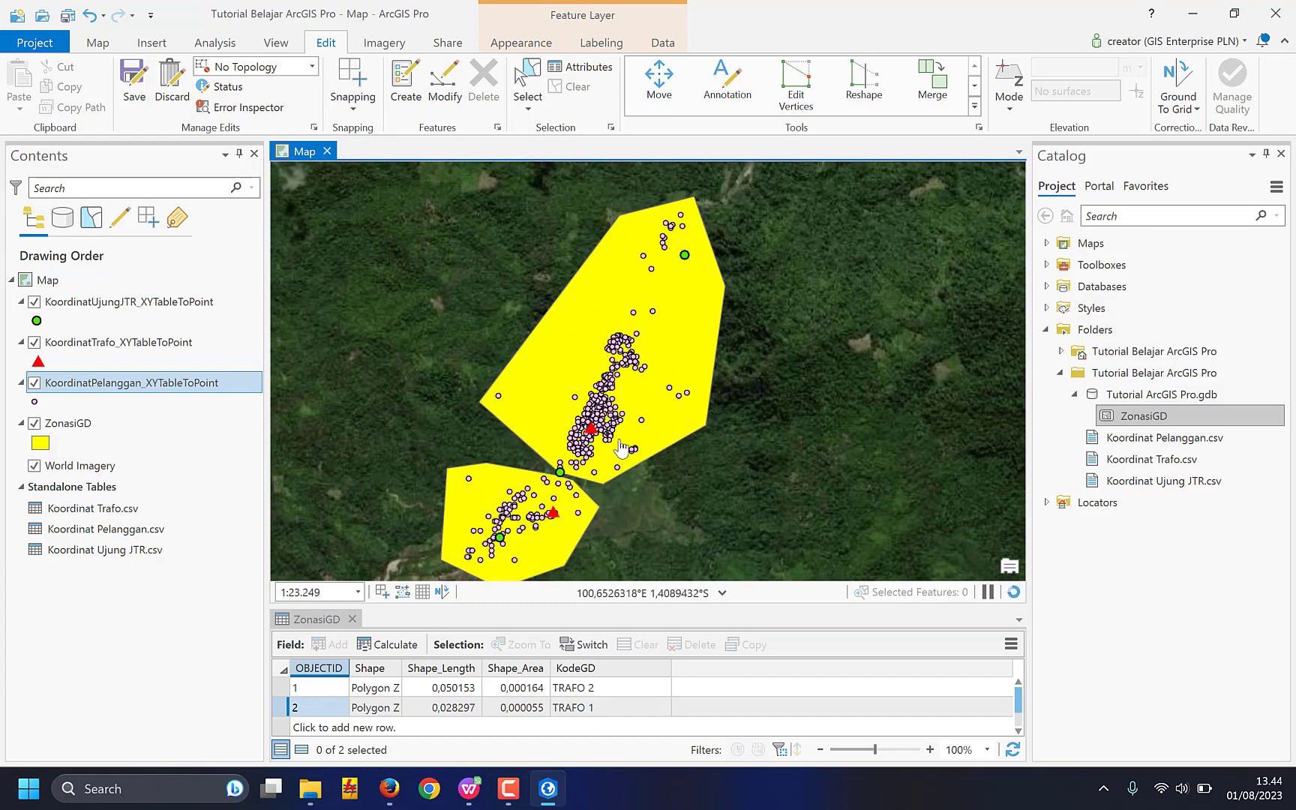
scroll(684, 430, "up", 1)
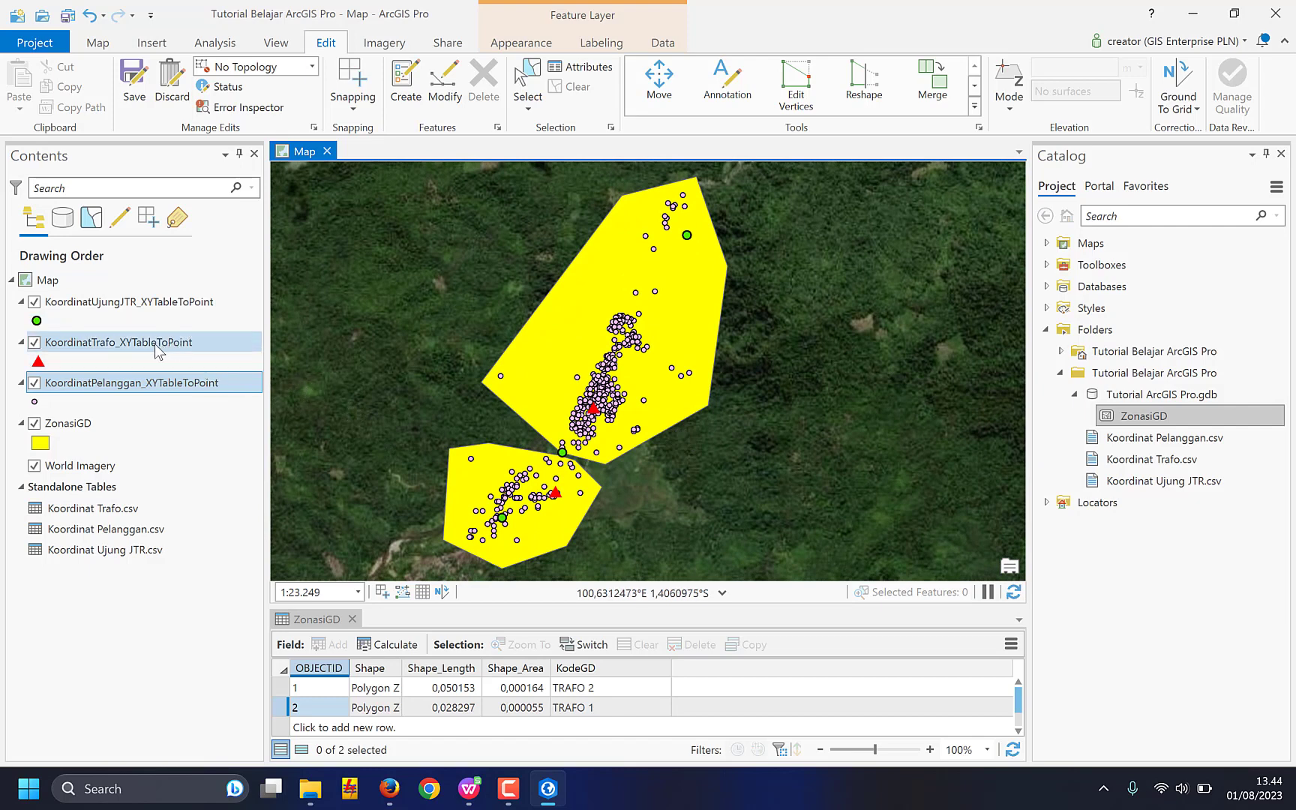
left_click(77, 343)
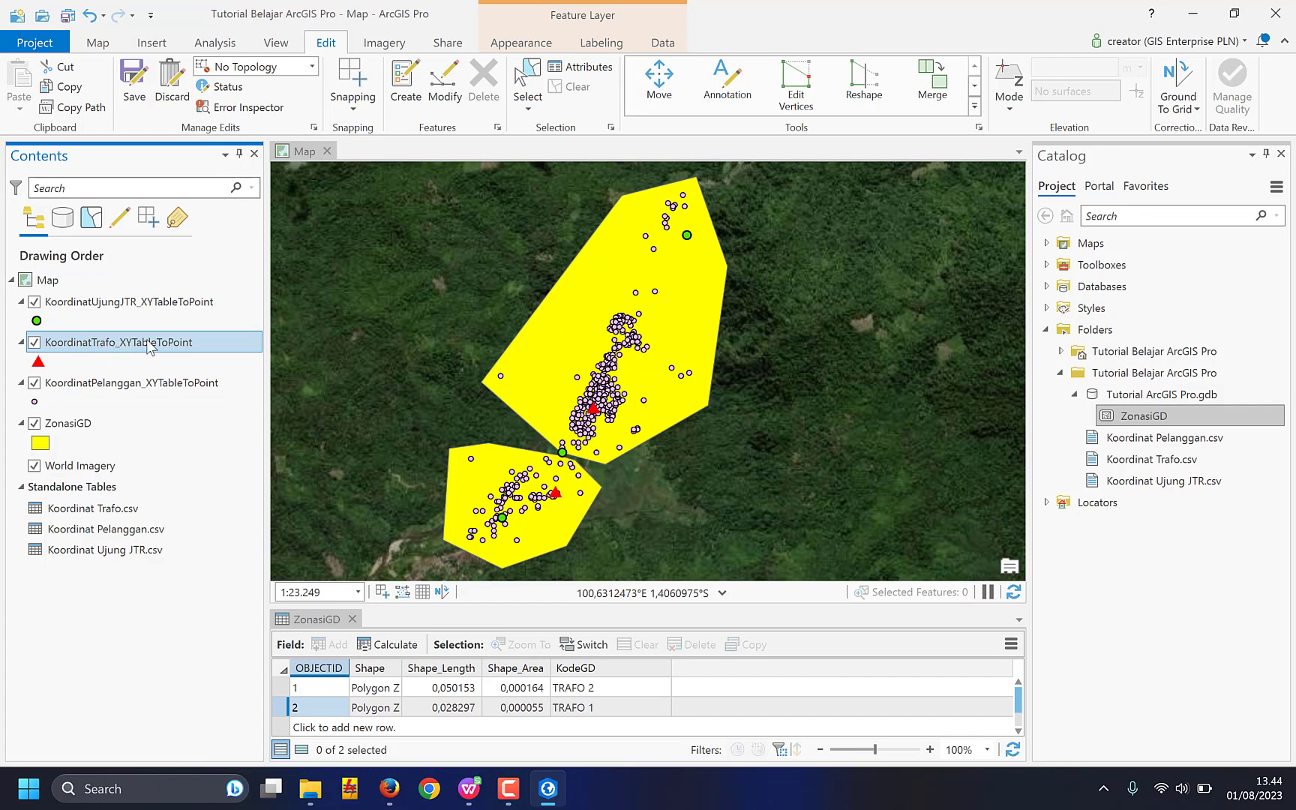
left_click(122, 303)
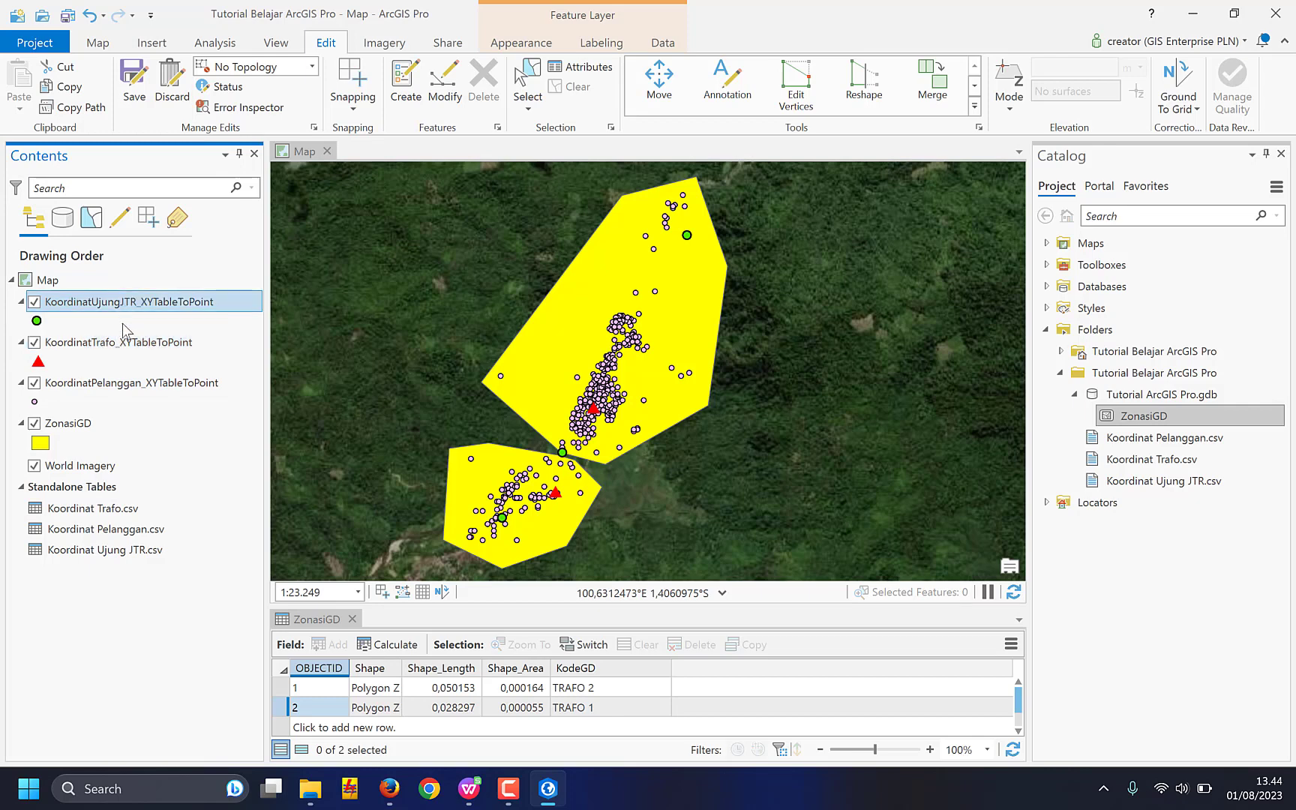
left_click(111, 388, "ctrl")
left_click(110, 387)
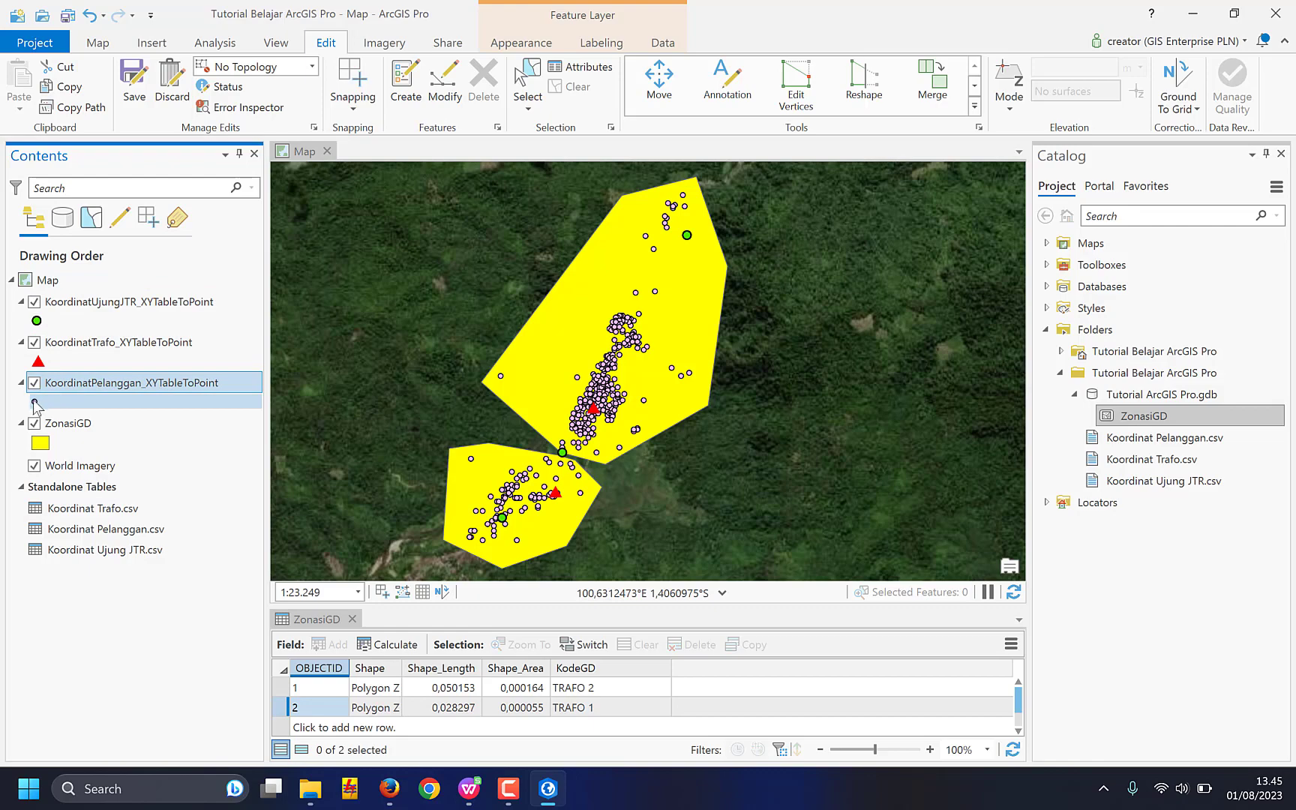
scroll(587, 391, "up", 5)
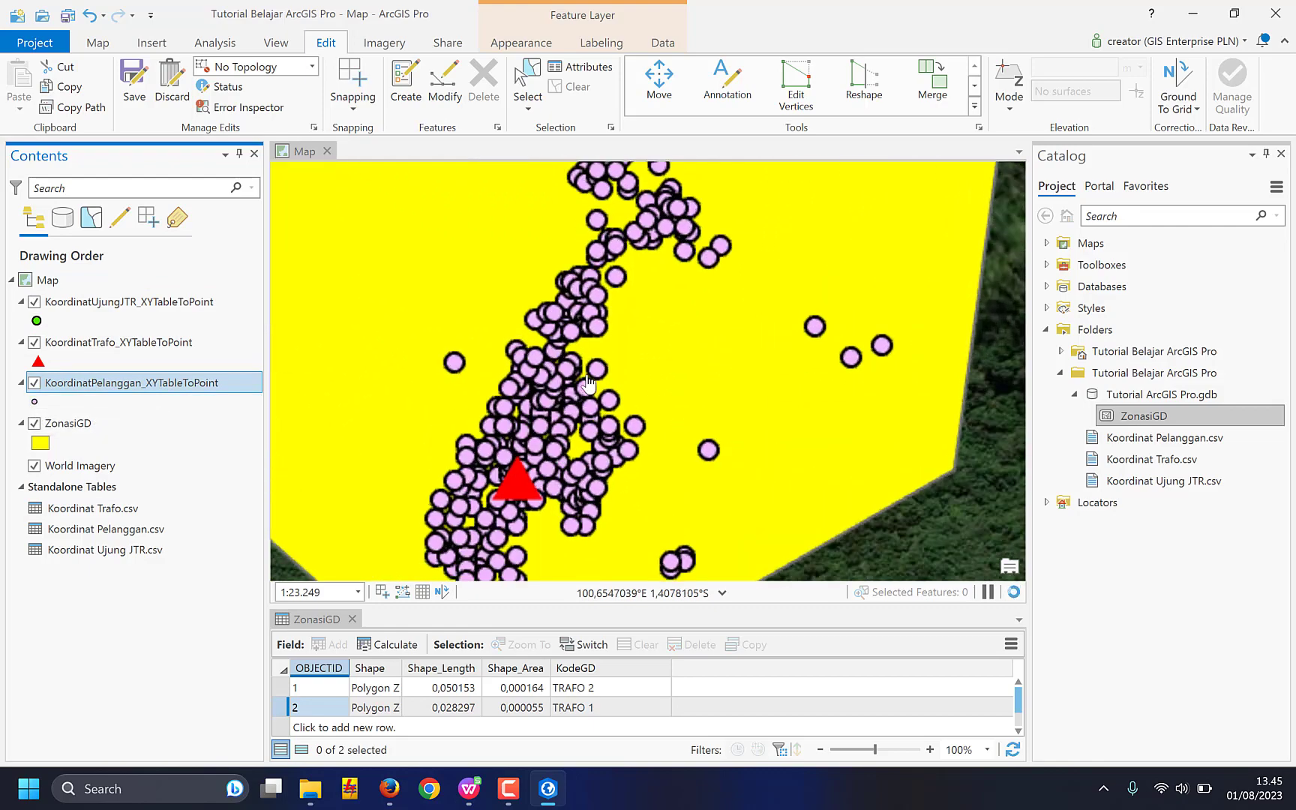
scroll(588, 391, "down", 5)
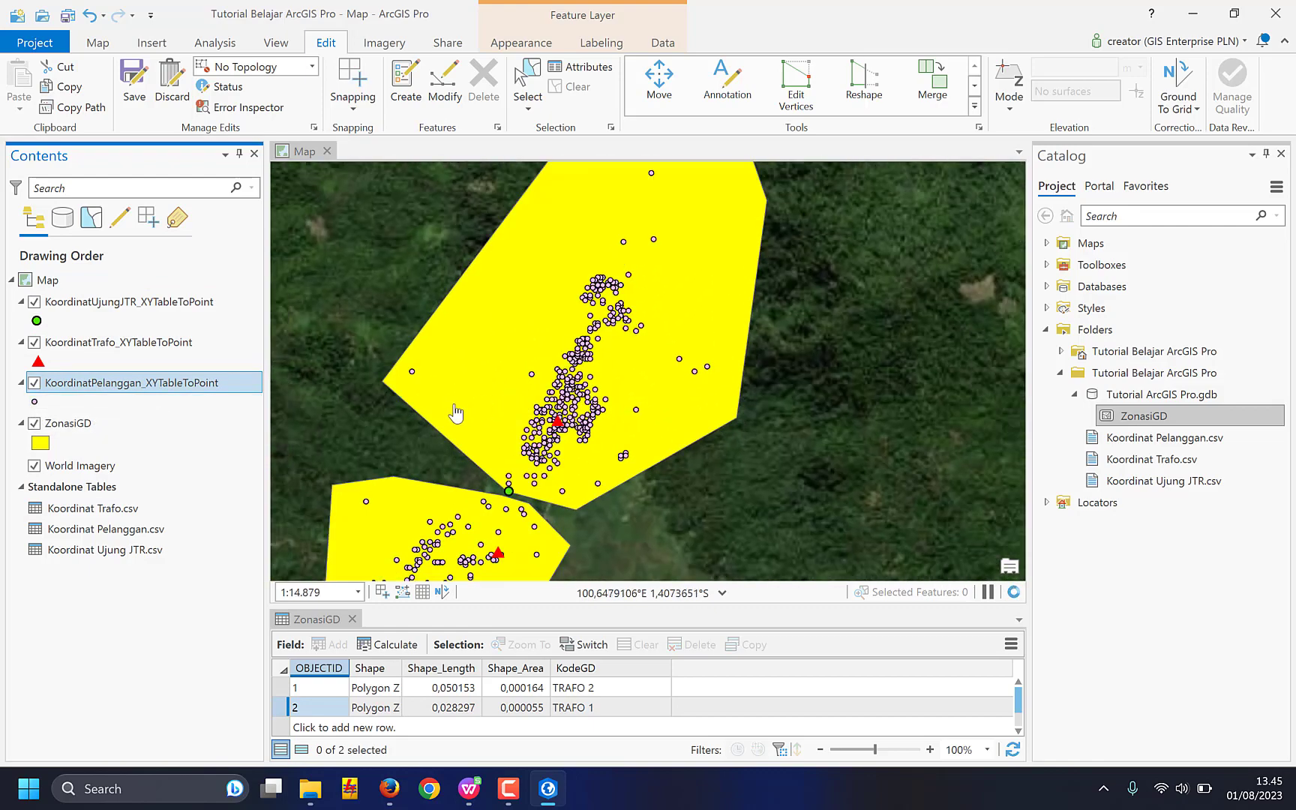
left_click(135, 305)
left_click(115, 386)
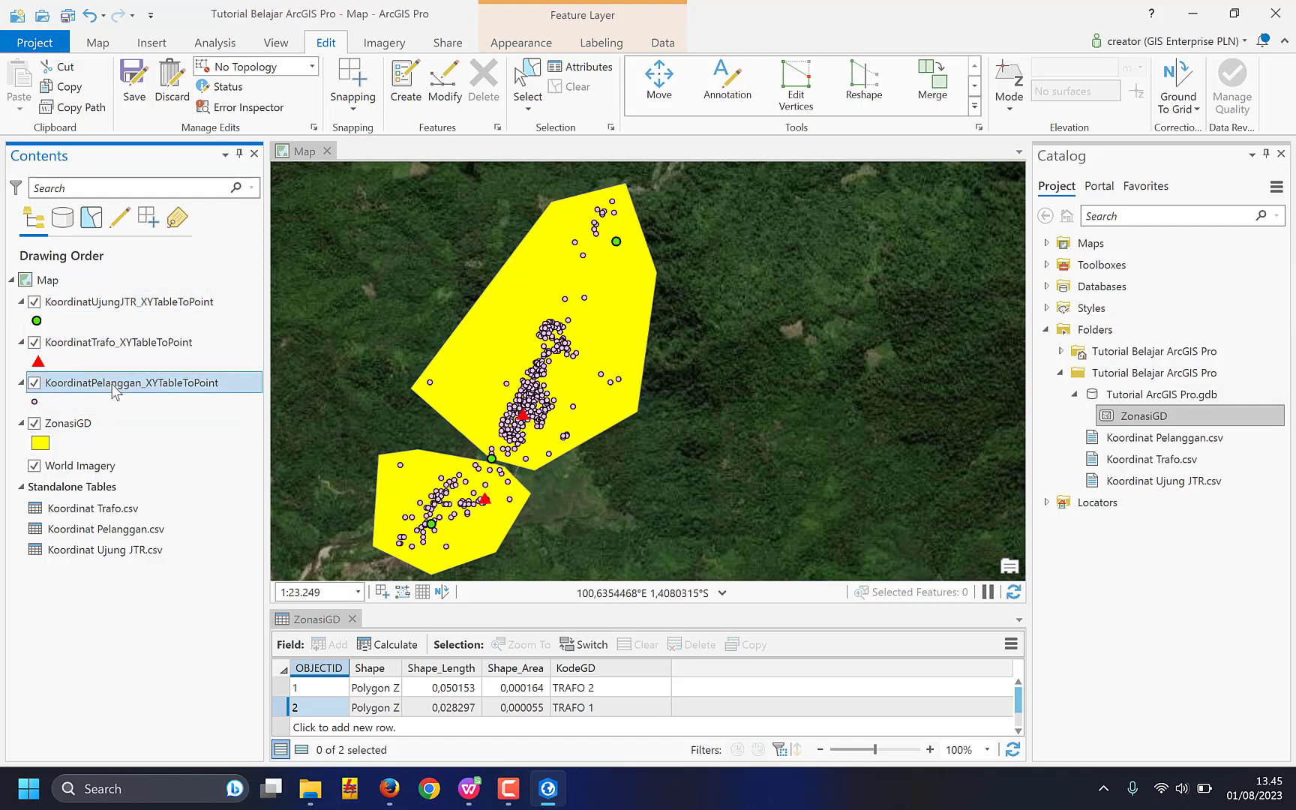
Start a Spatial Join on the KoordinatPelanggan_XYTableToPoint layer and choose ZonasiGD as the join features.
right_click(115, 388)
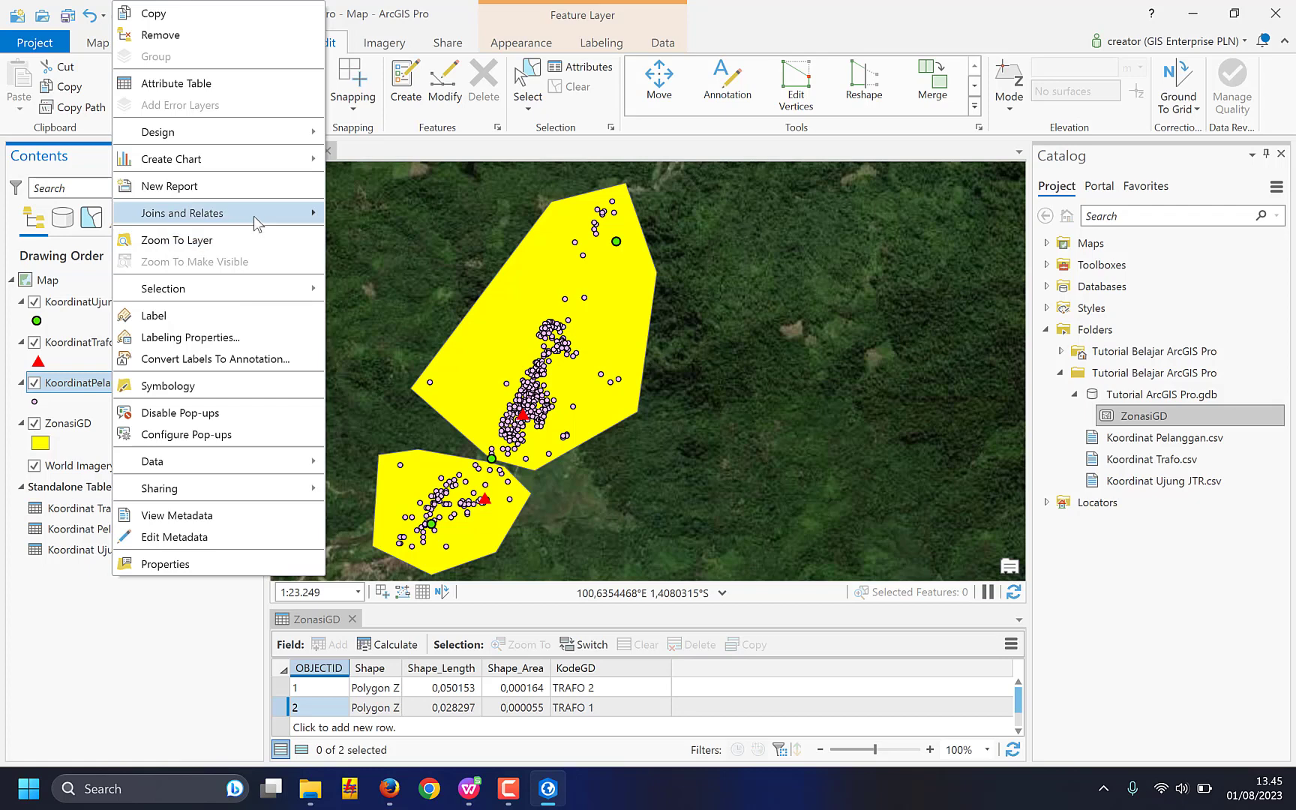
mouse_move(253, 216)
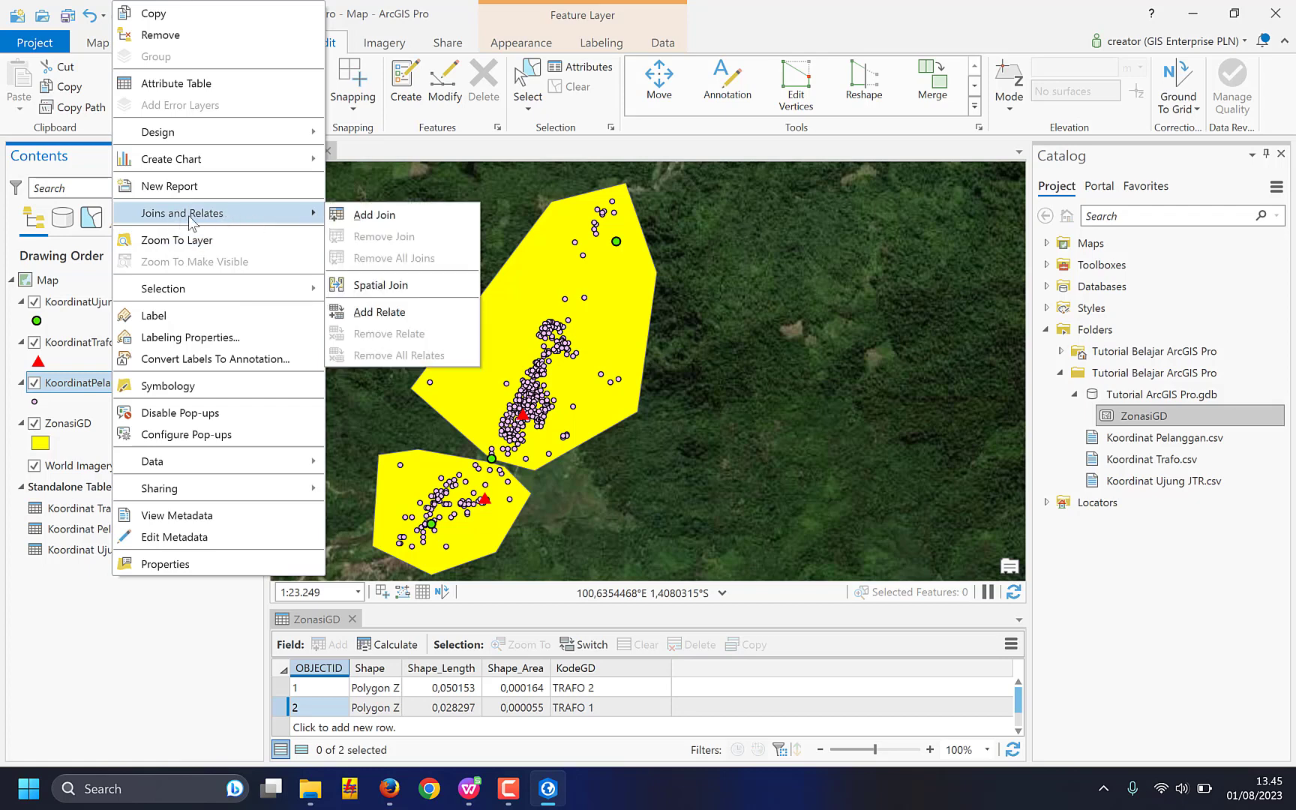
left_click(381, 286)
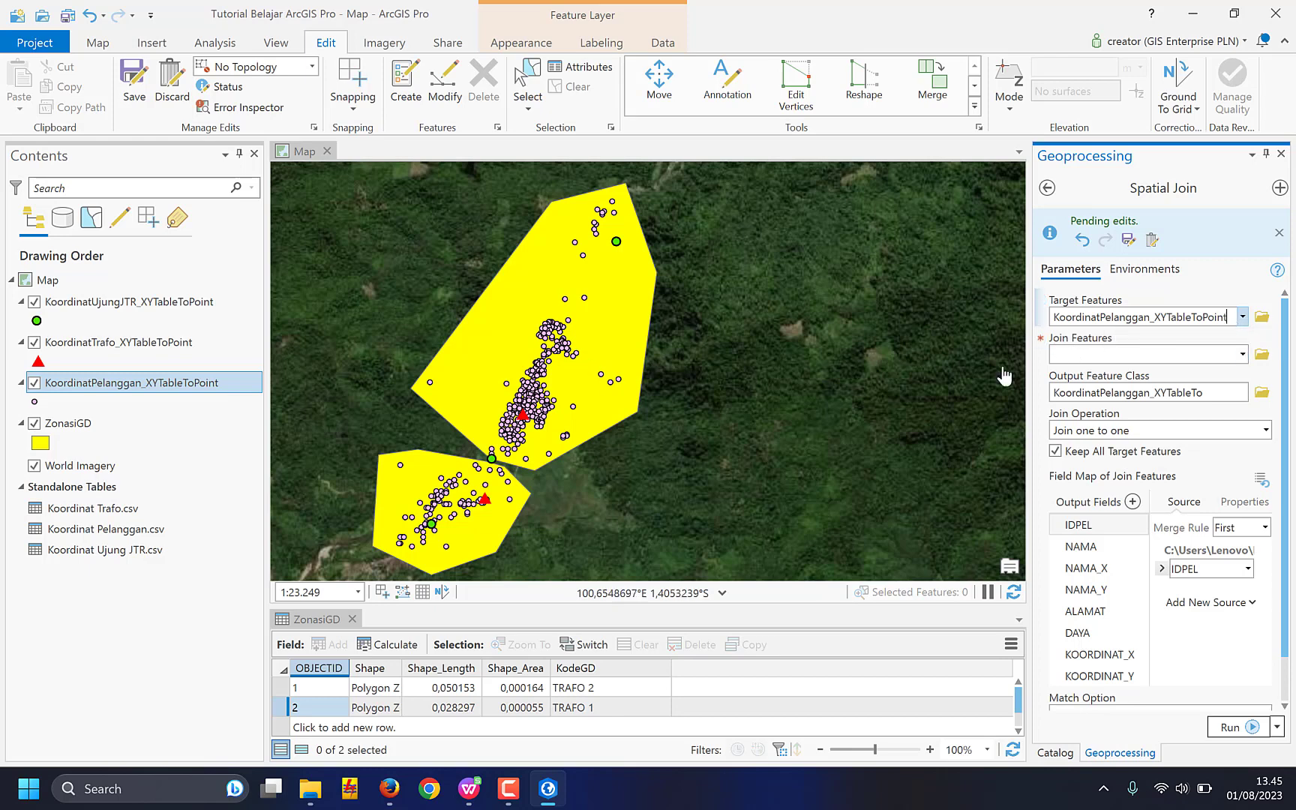
left_click(1242, 357)
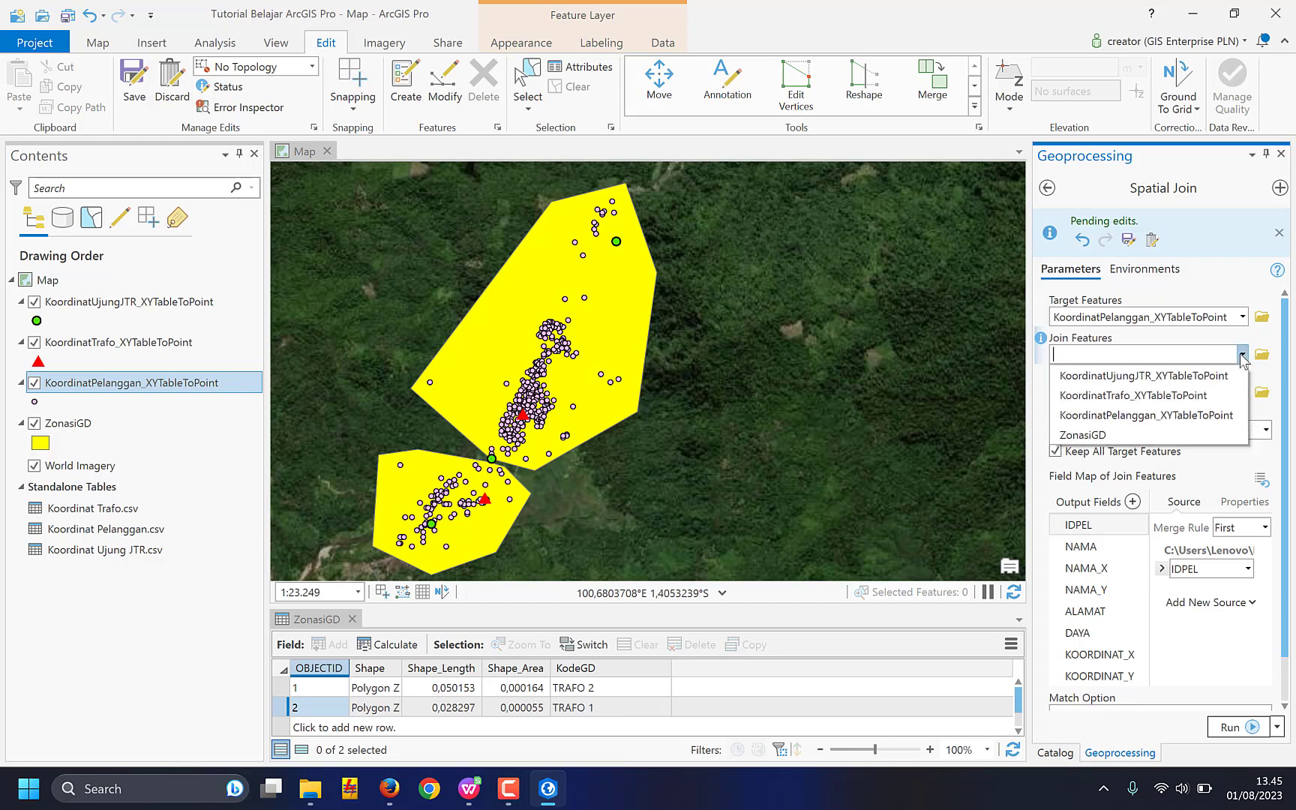
left_click(1100, 437)
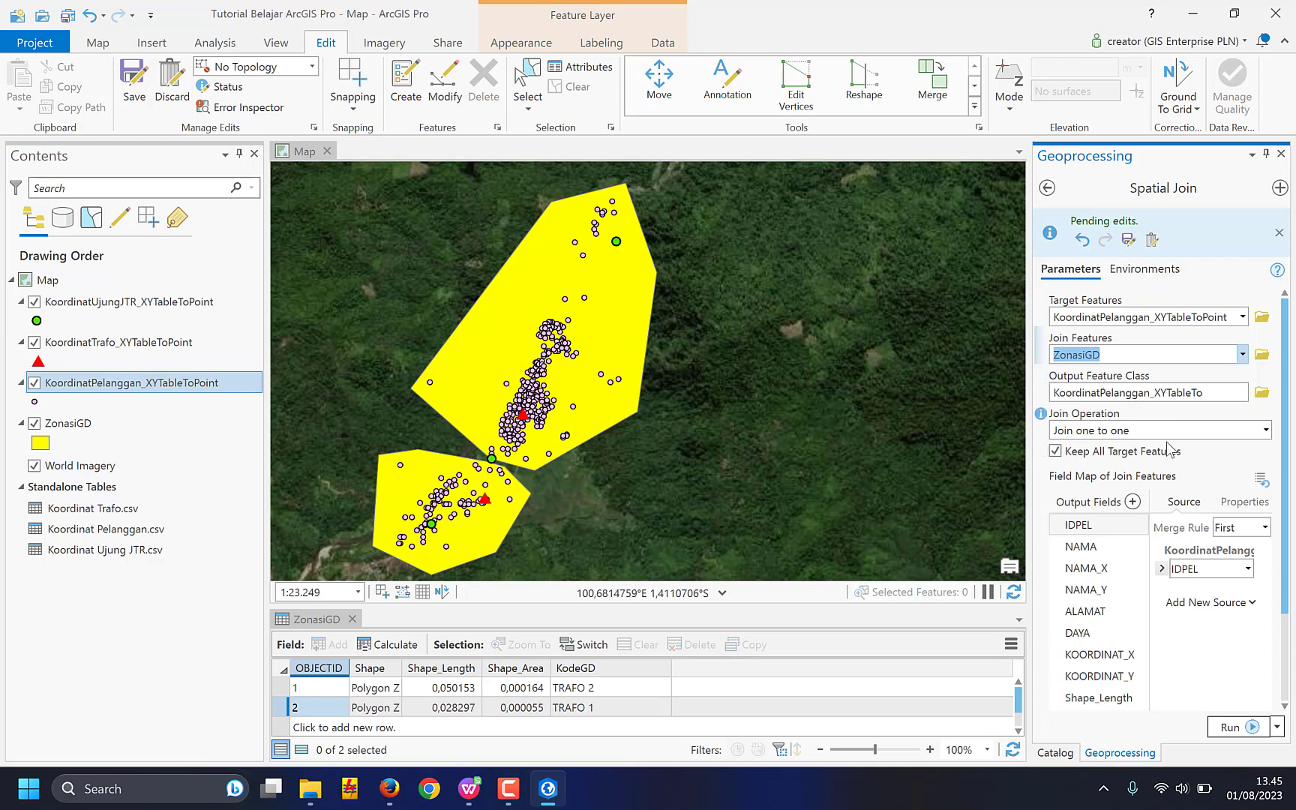
scroll(1173, 459, "down", 2)
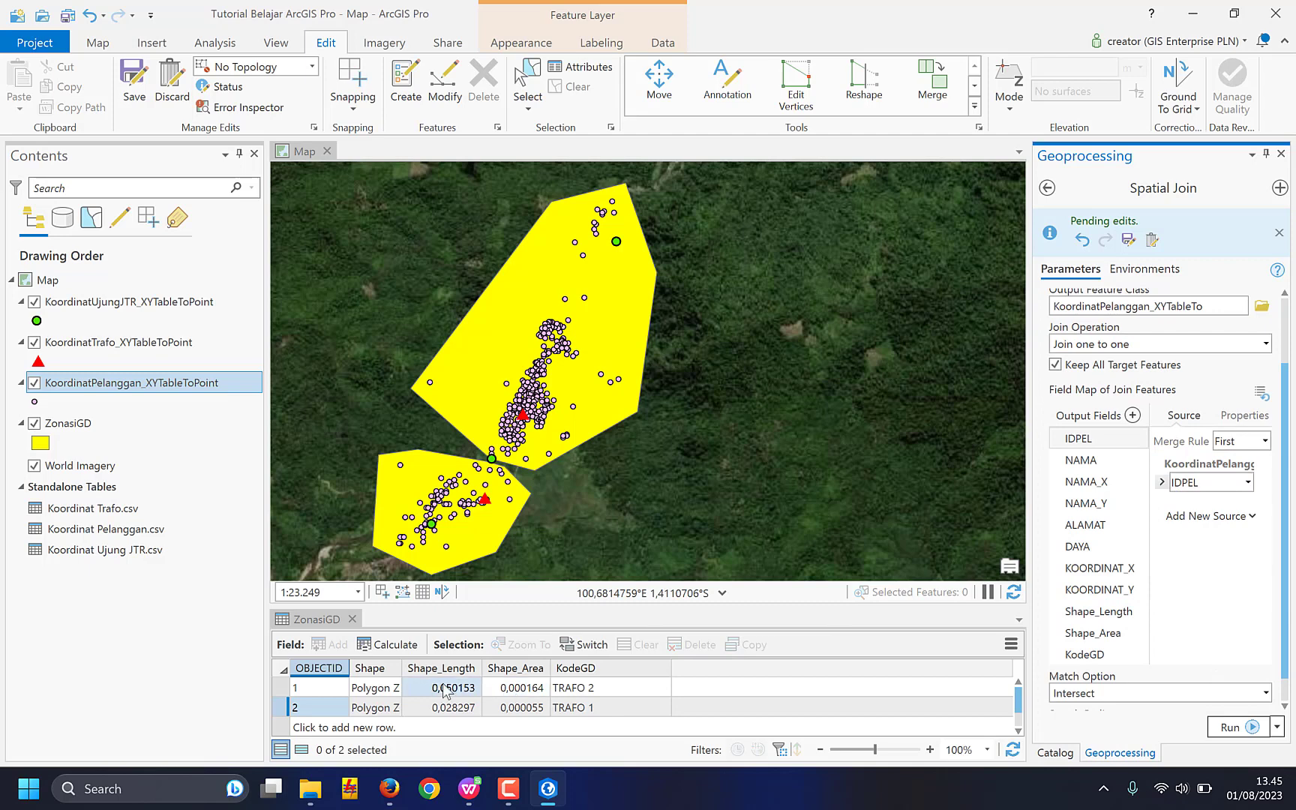
Highlight the TRAFO 2 and TRAFO 1 zone records in turn to check their polygons, ending with nothing selected.
left_click(285, 689)
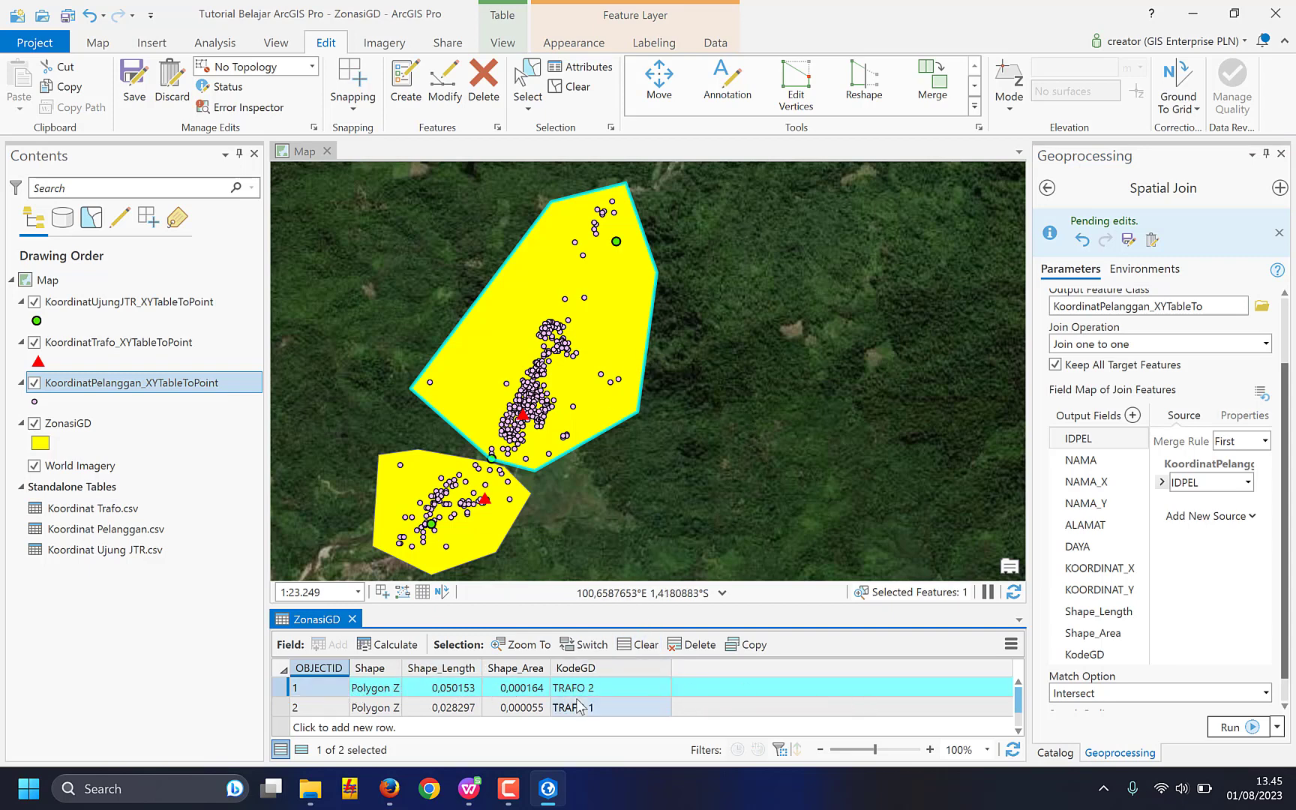
left_click(285, 708)
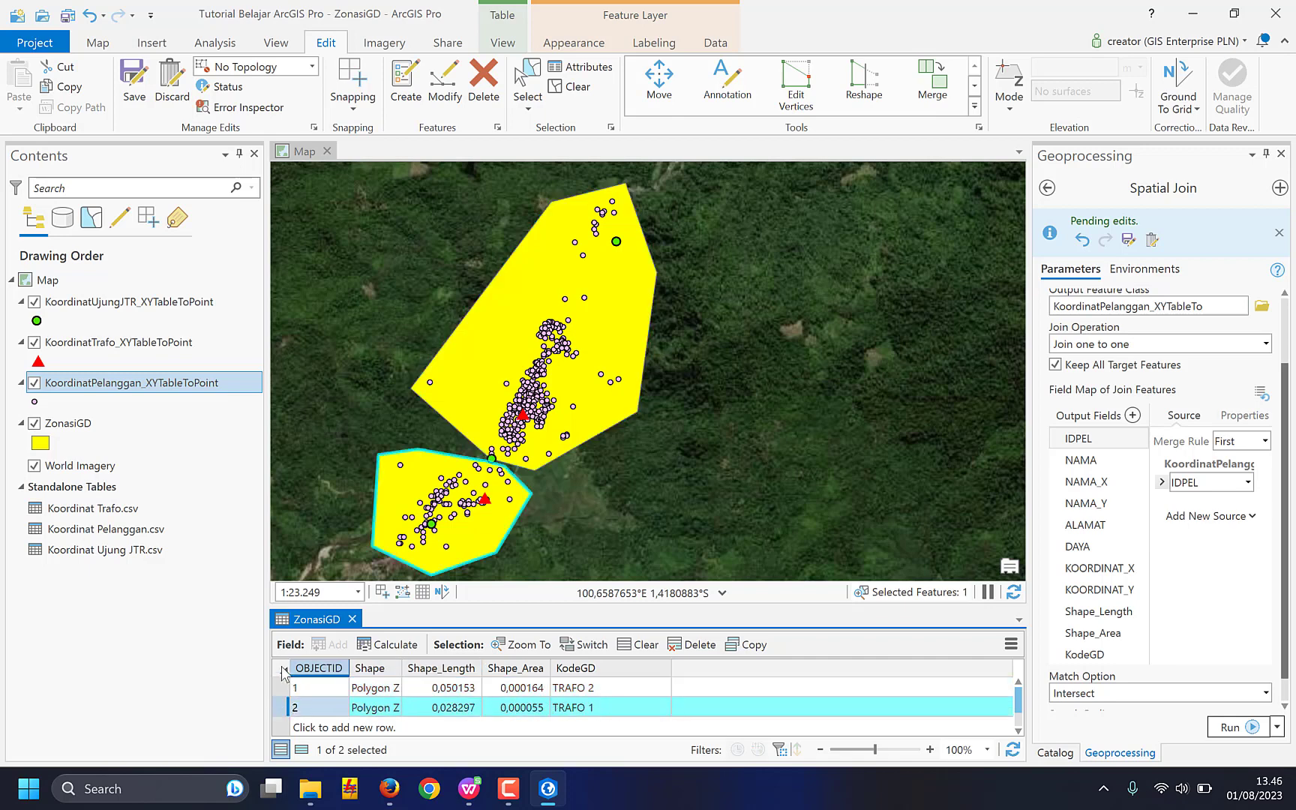
left_click(282, 670)
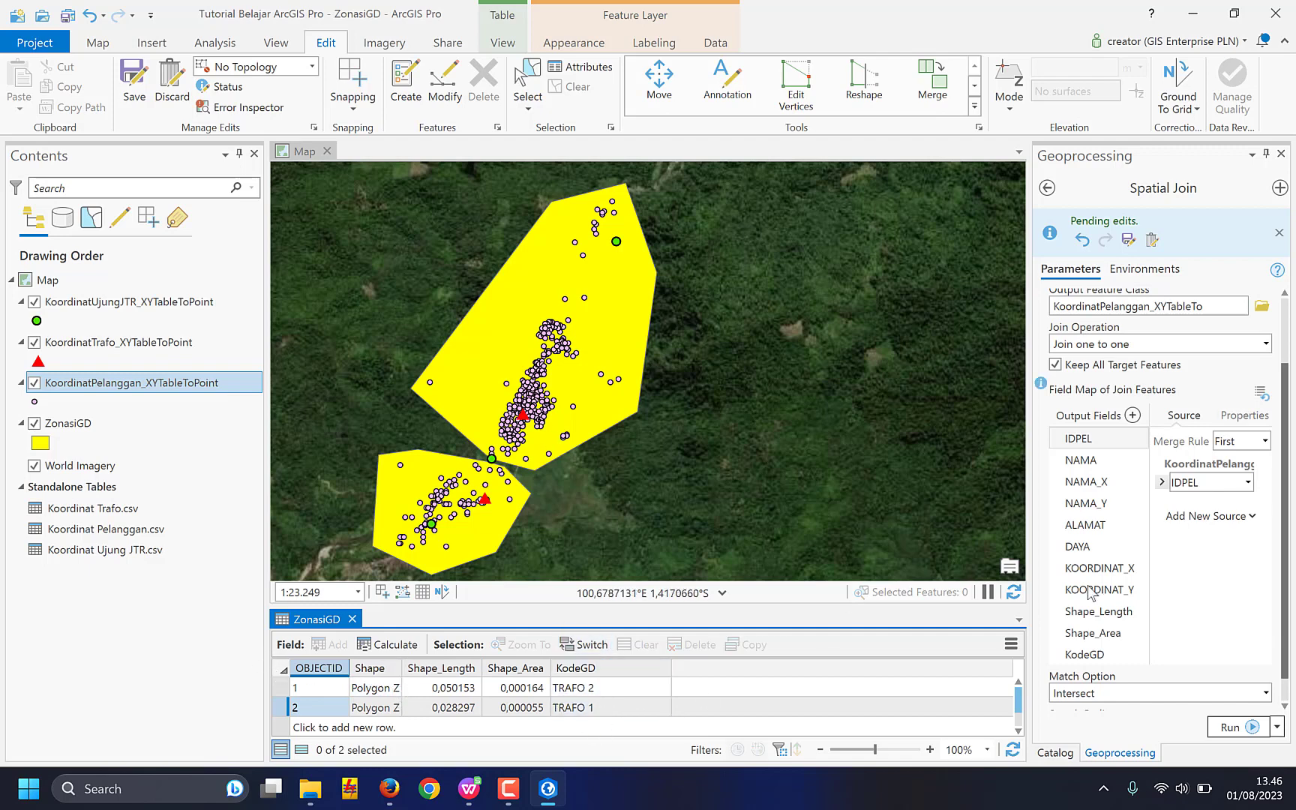
Run the one-to-one Spatial Join with all target features kept and KoordinatPelanggan_XYTableTo as output, closing the run details.
scroll(1147, 326, "up", 2)
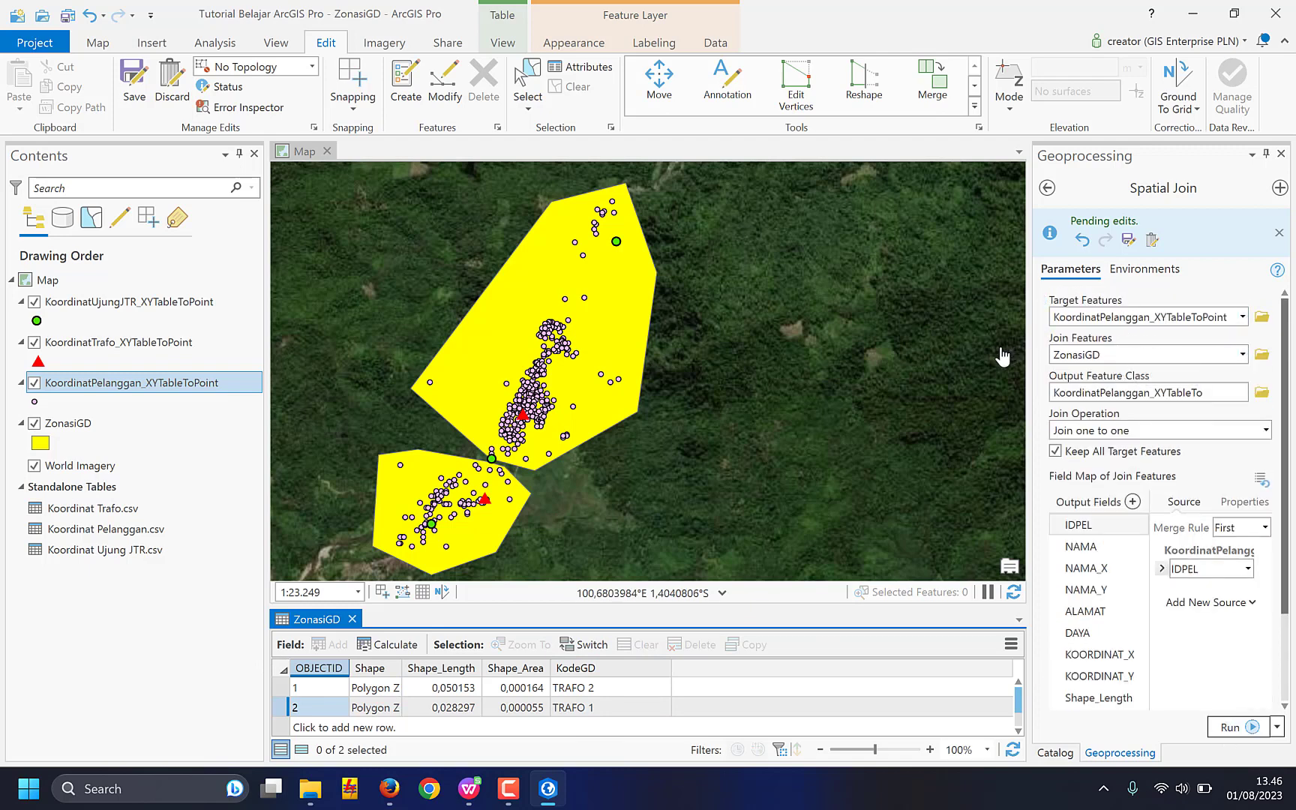
scroll(1125, 405, "down", 1)
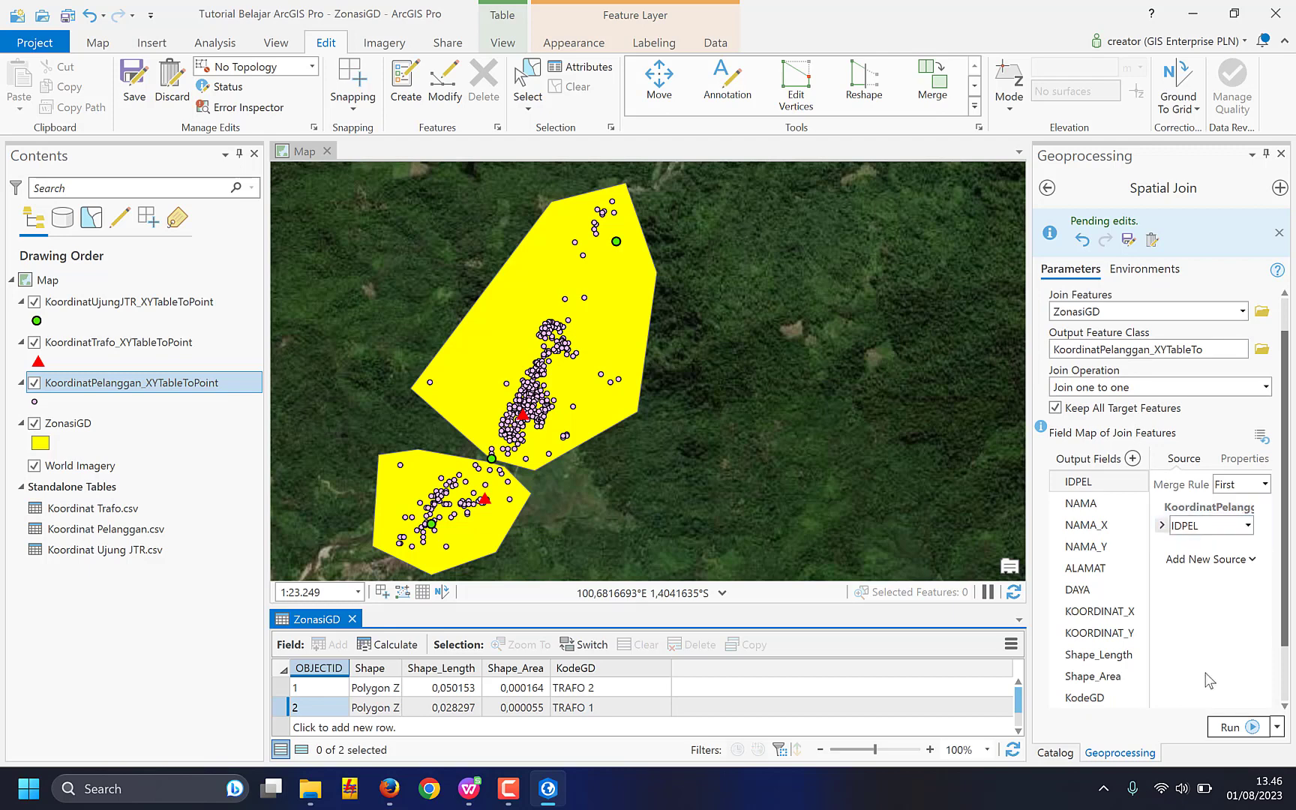
left_click(1234, 726)
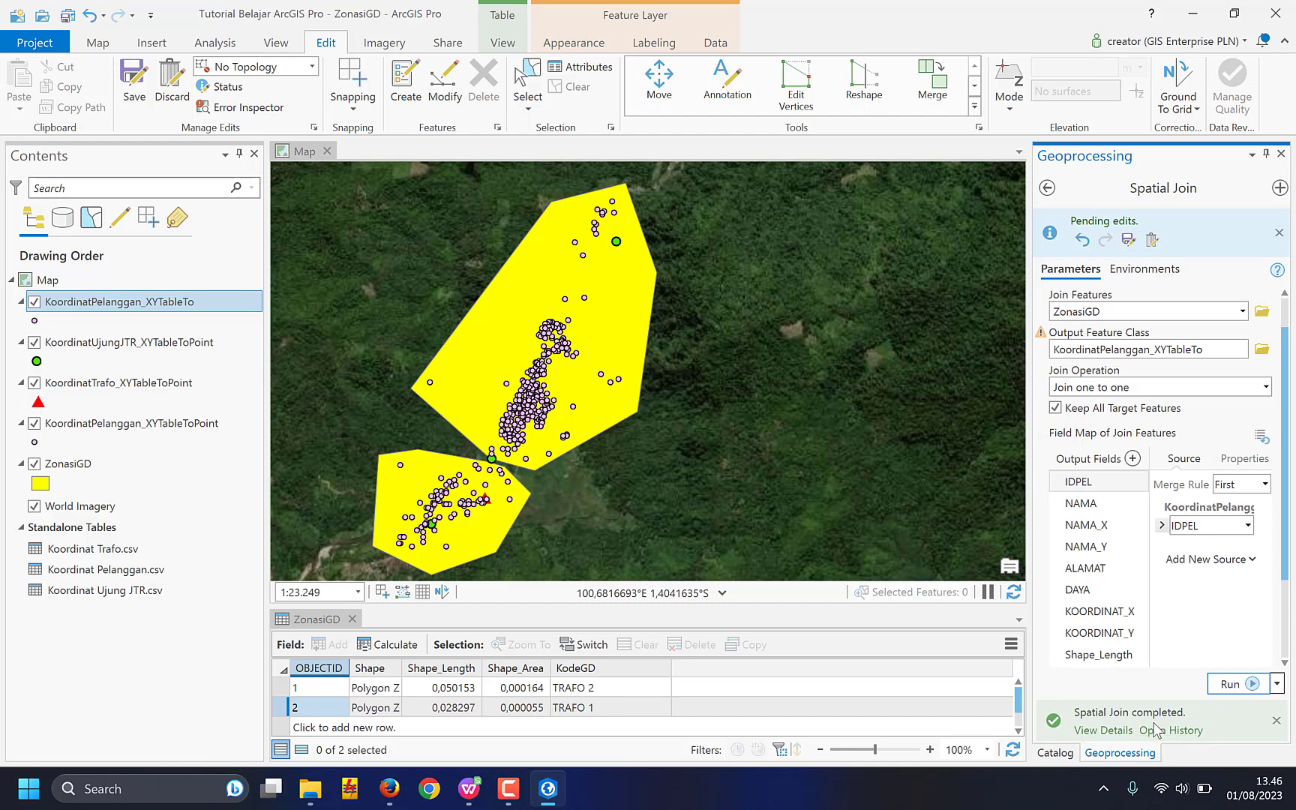
mouse_move(1159, 725)
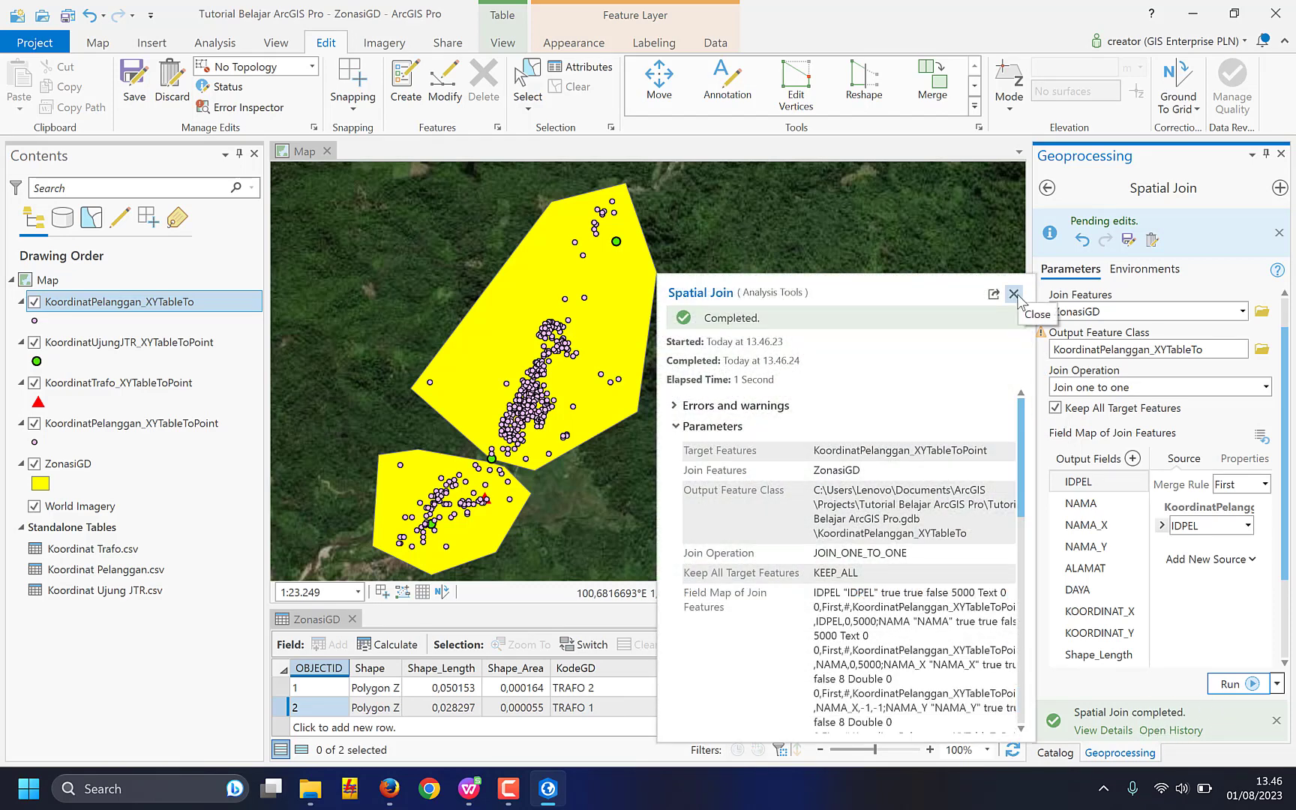
left_click(1014, 293)
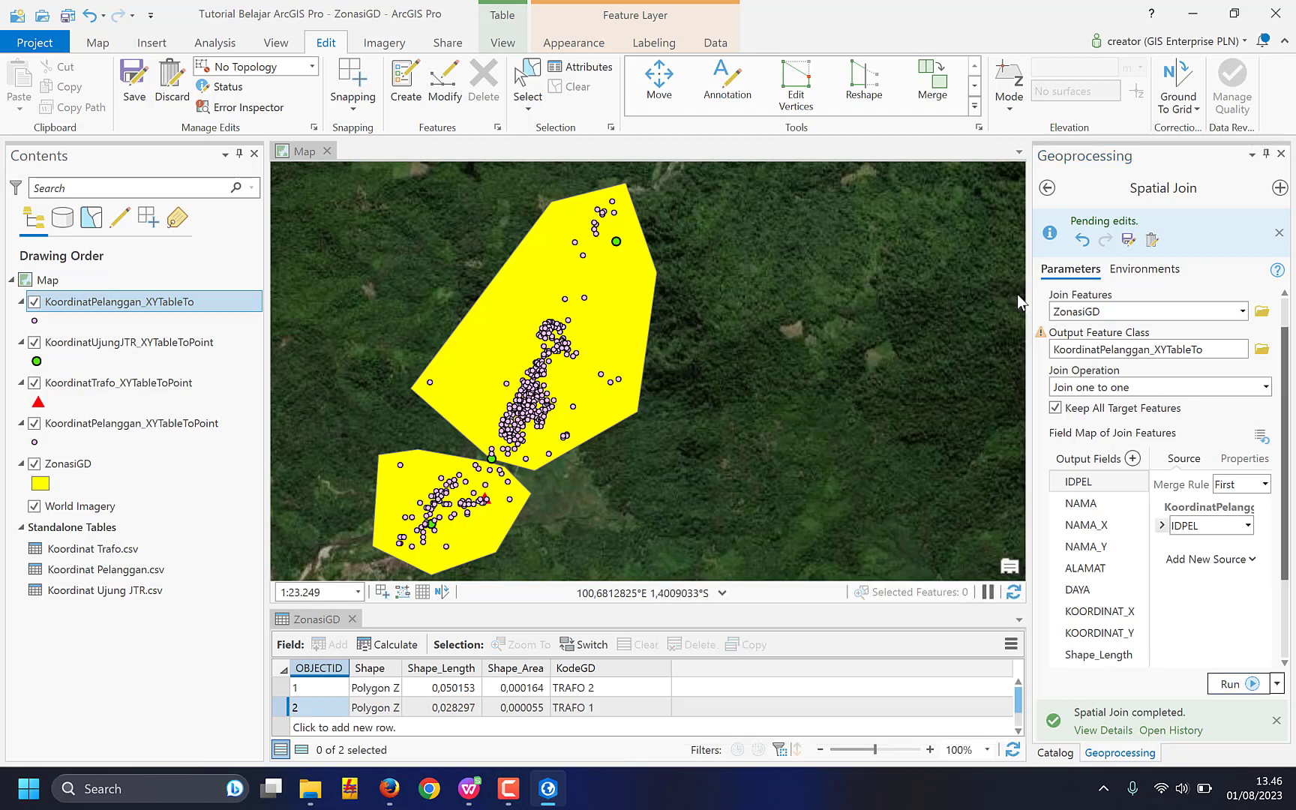
left_click(109, 427)
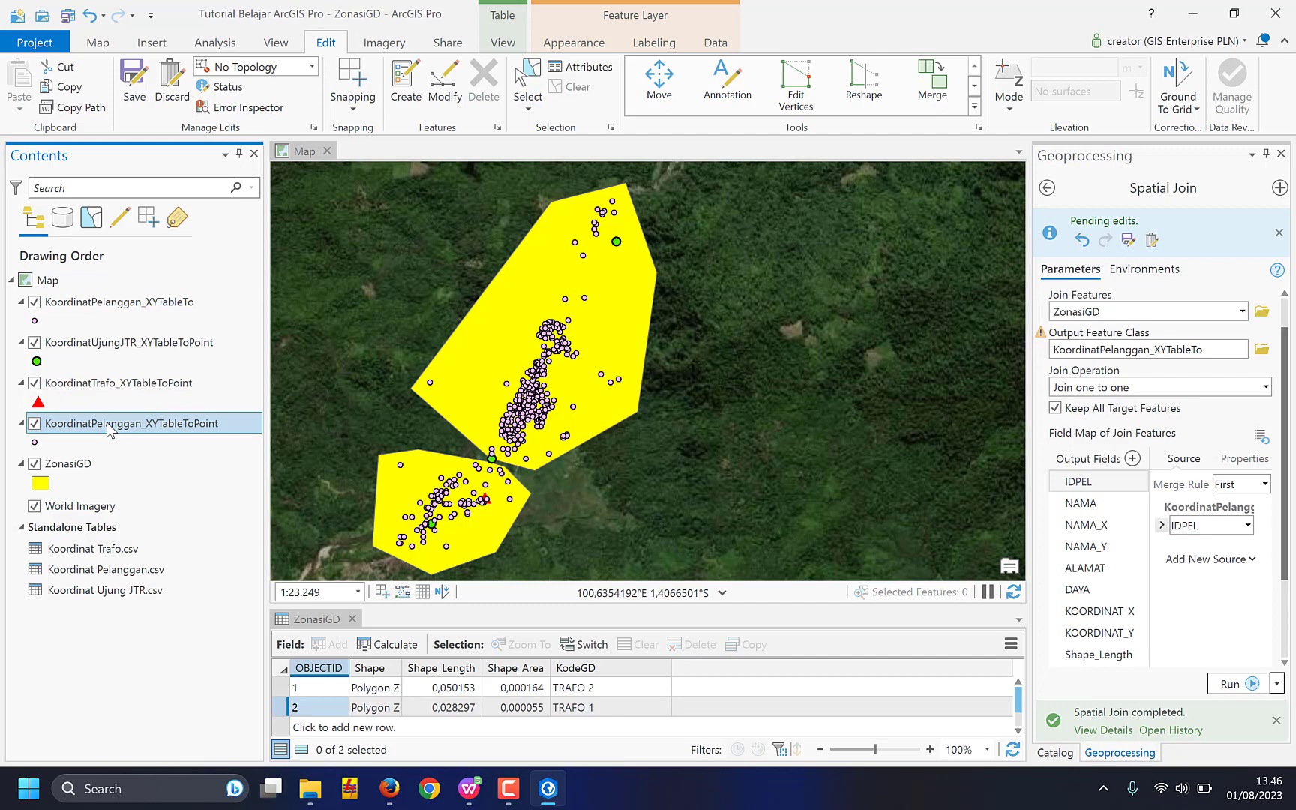
left_click(114, 385)
left_click(123, 345)
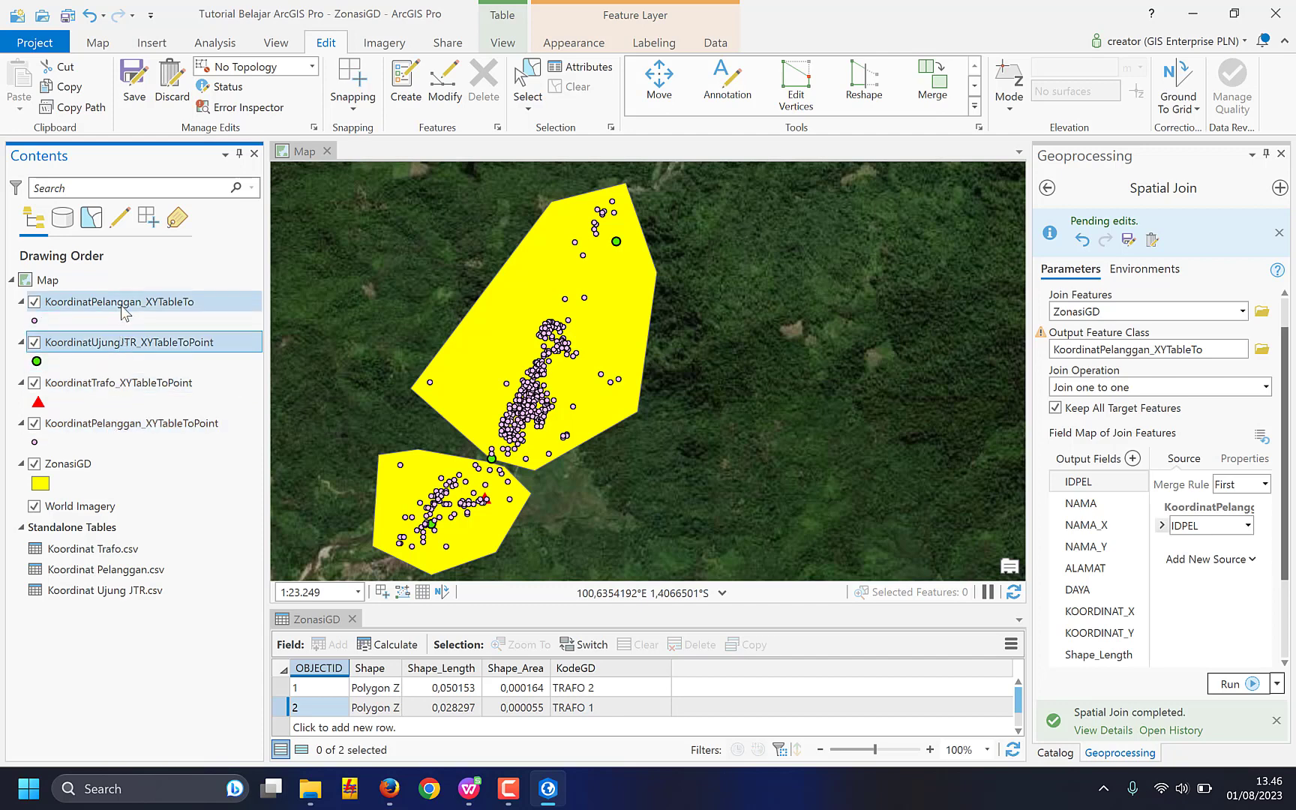
left_click(105, 423)
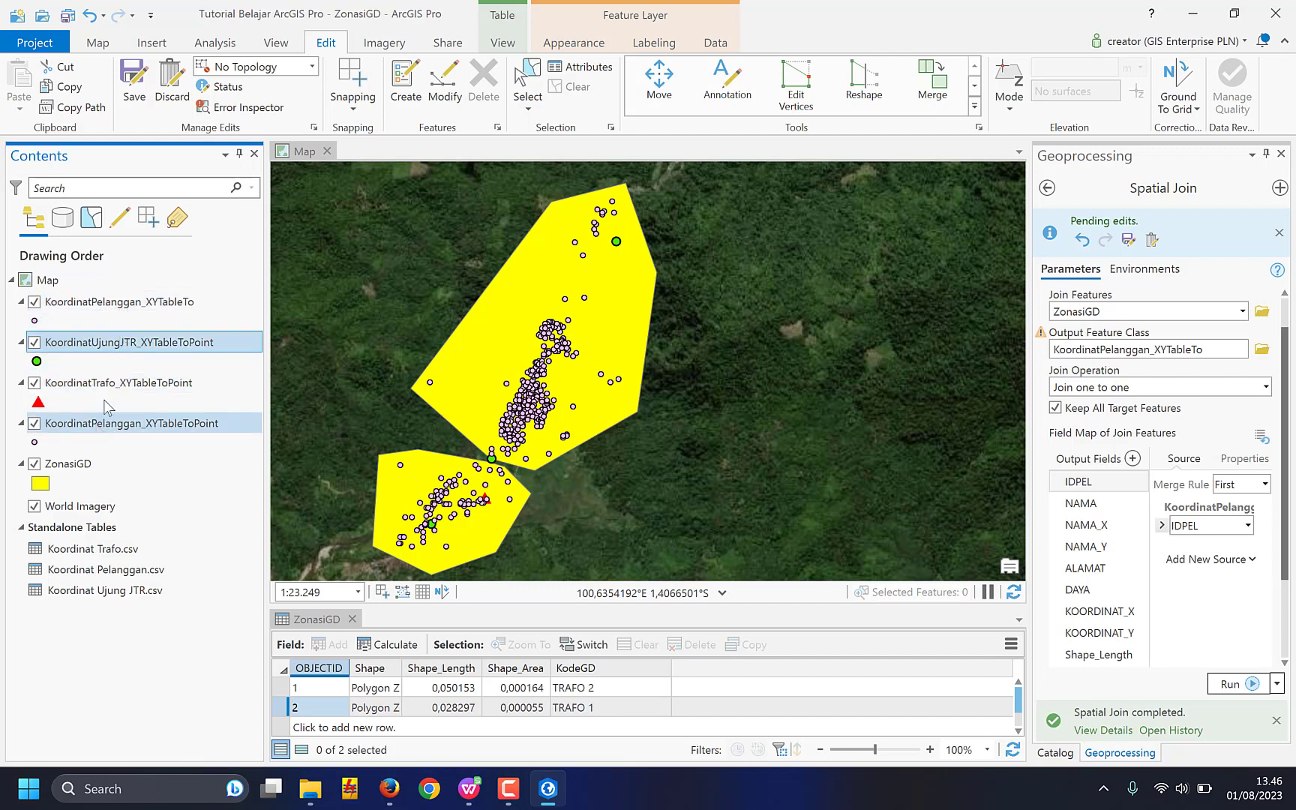
left_click(111, 303)
left_click(108, 423)
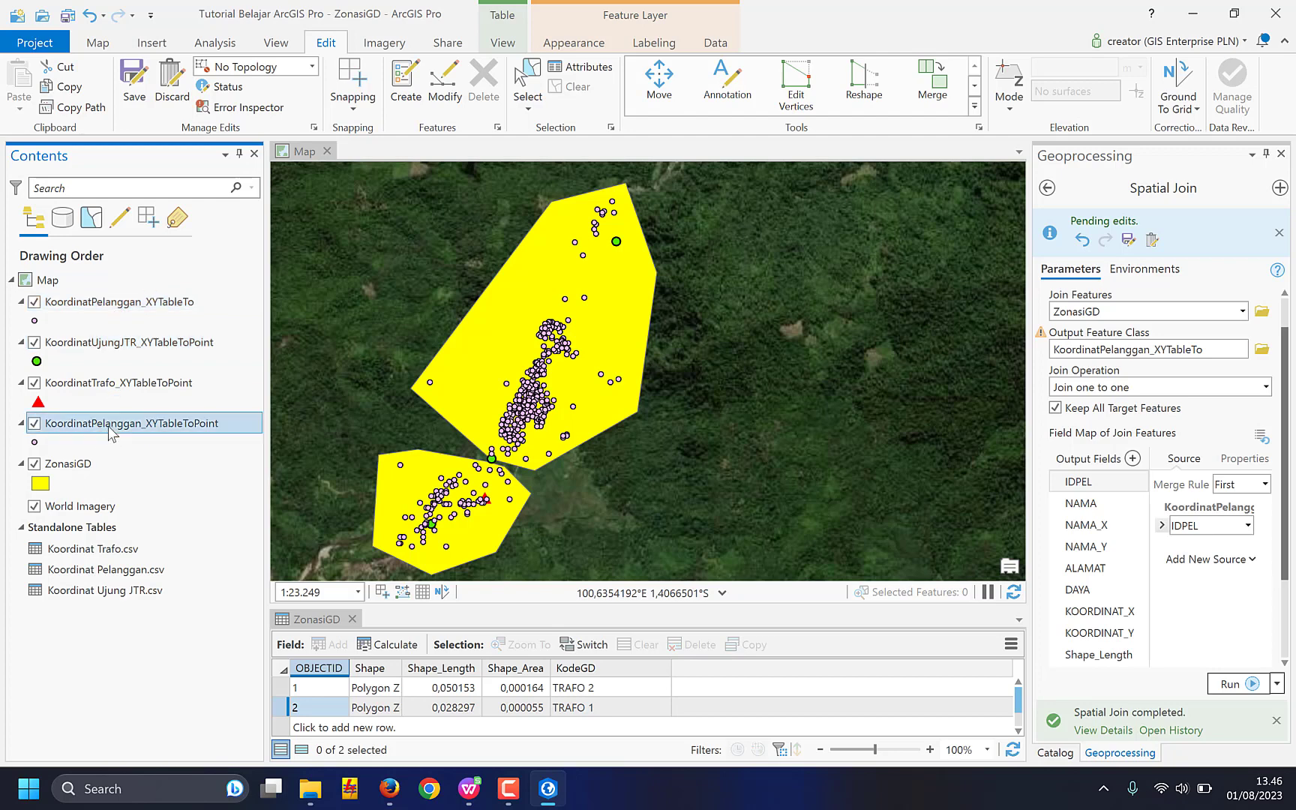
Rename the original customer point layer, KoordinatPelanggan_XYTableToPoint, as Data Tikor Pelanggan Asli.
right_click(108, 423)
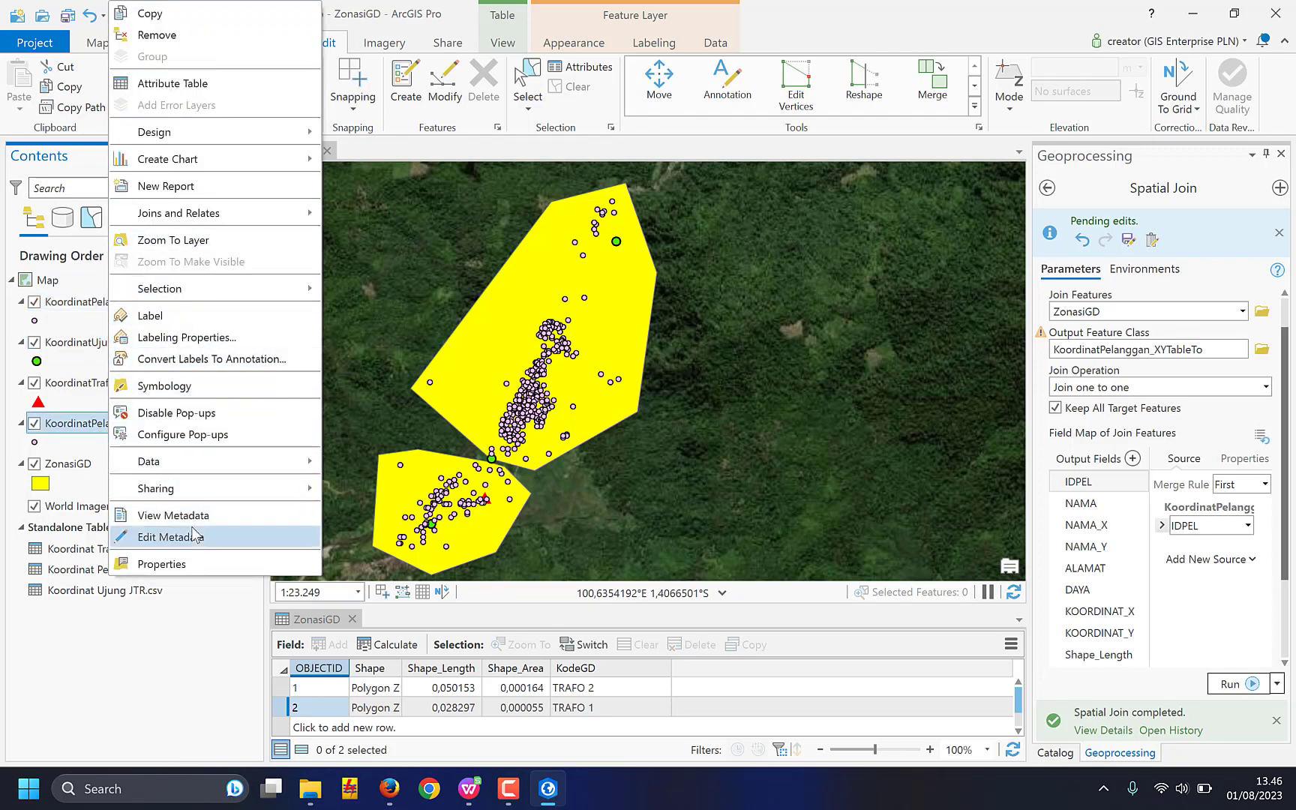
left_click(85, 427)
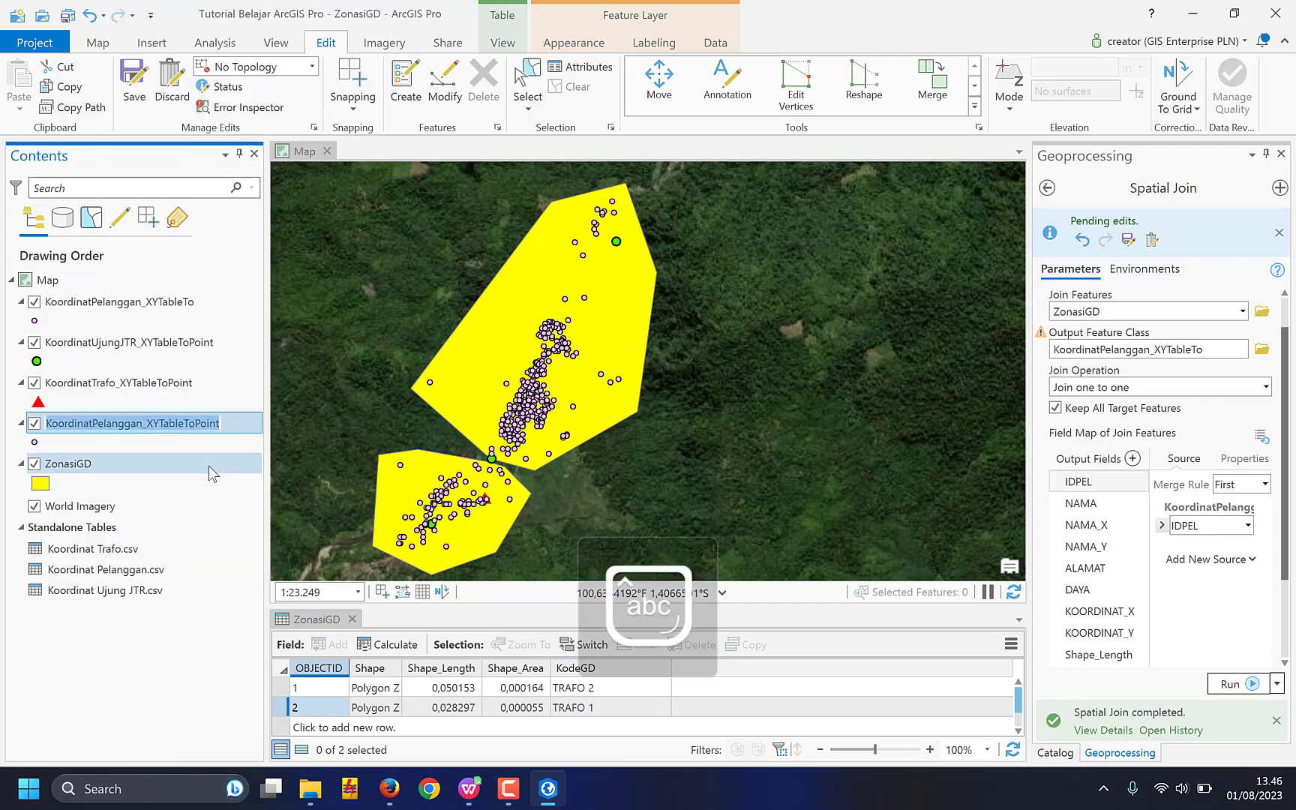
type("Data Tiko")
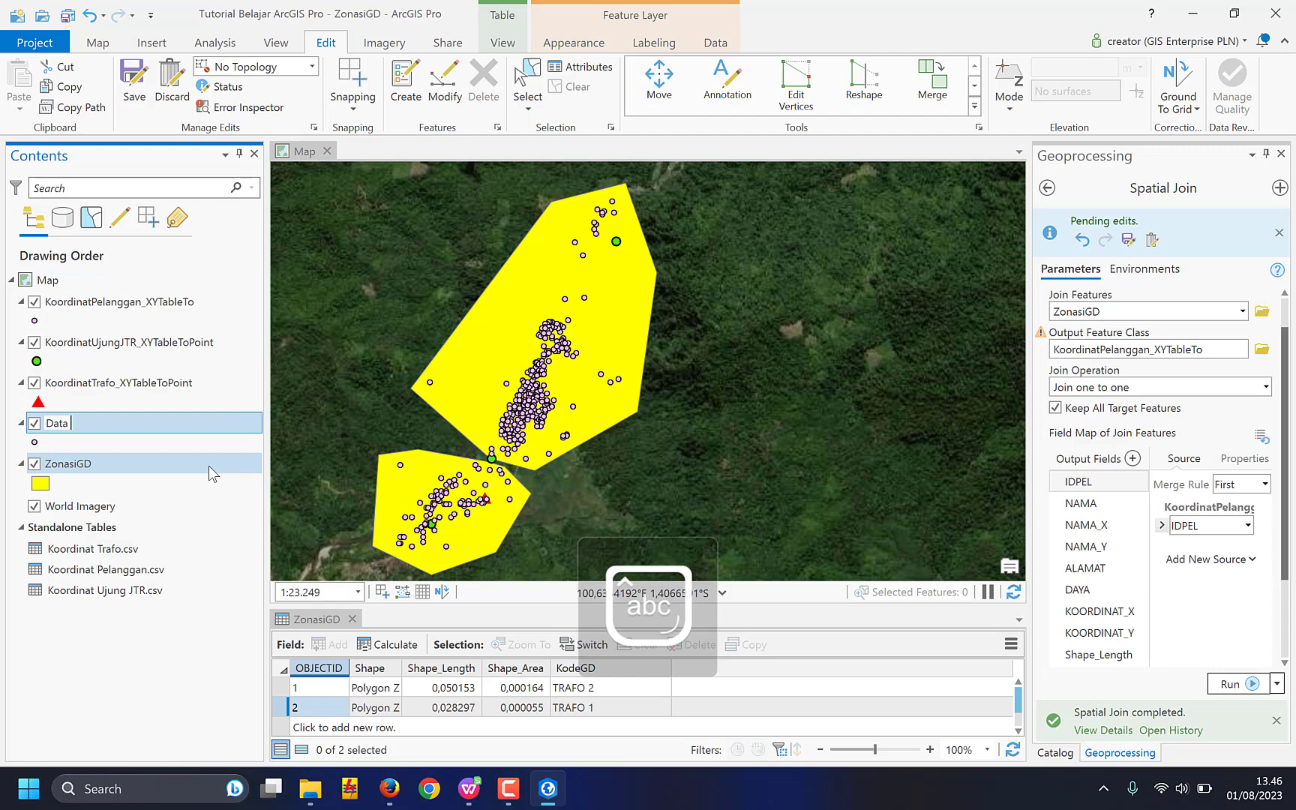
type("r")
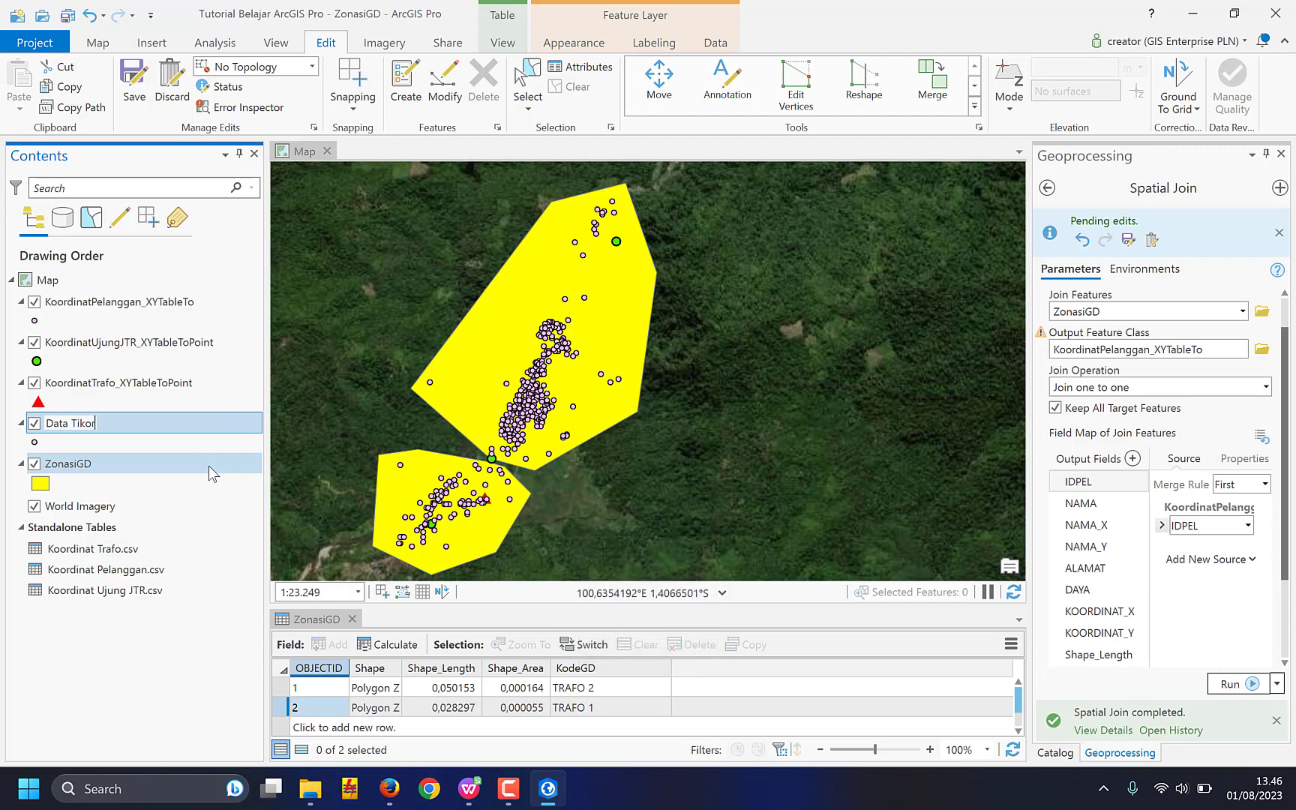
type(" Pelanggan Asli")
Rename the transformer point layer, KoordinatTrafo_XYTableToPoint, as Data Tikor Gardu.
left_click(141, 384)
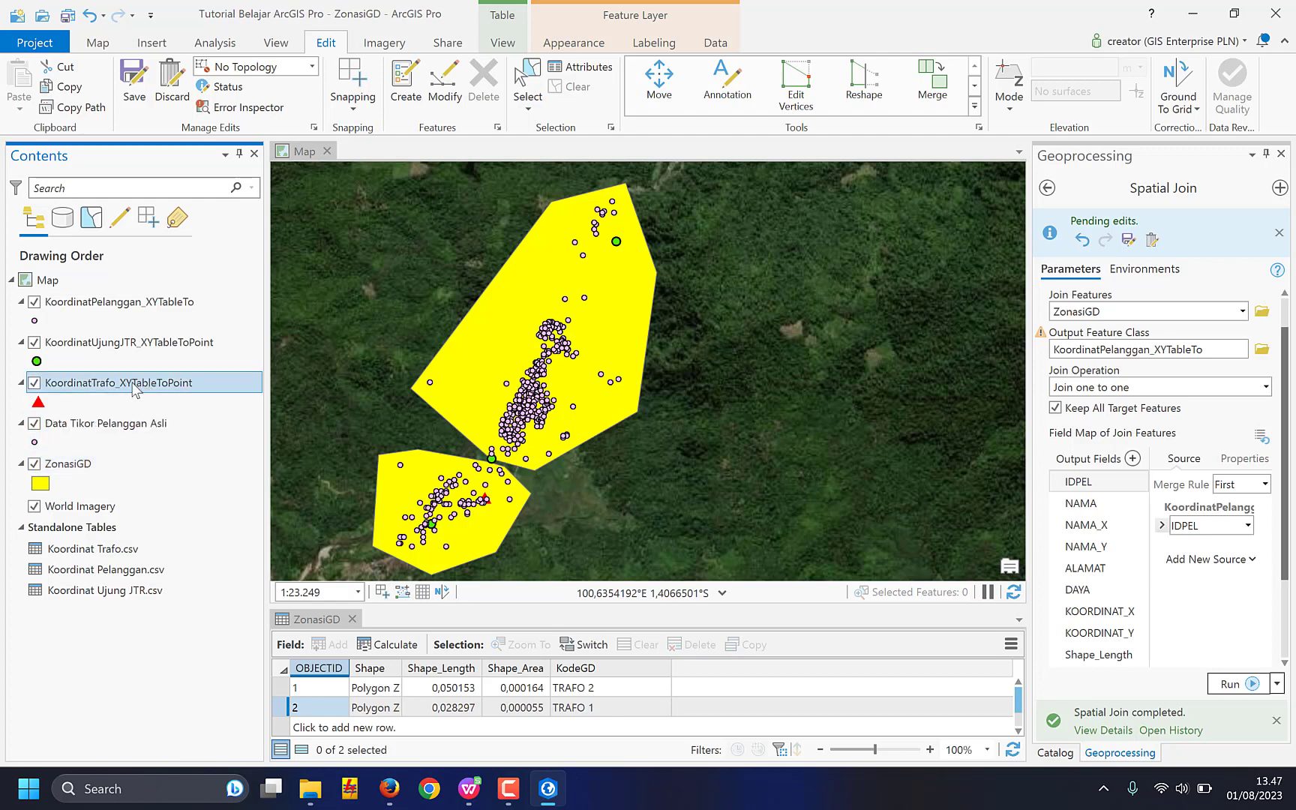
left_click(135, 385)
type("D")
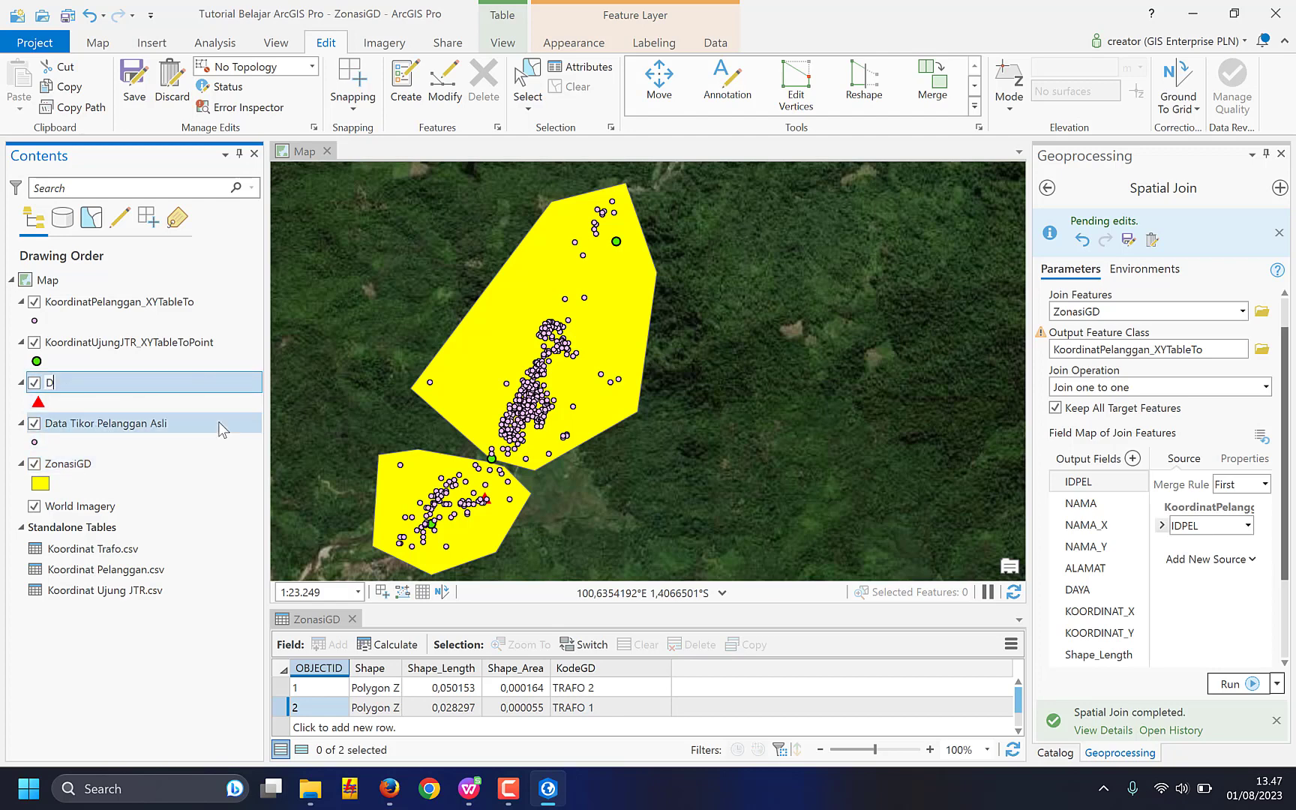
type("ata Tikor Gardu")
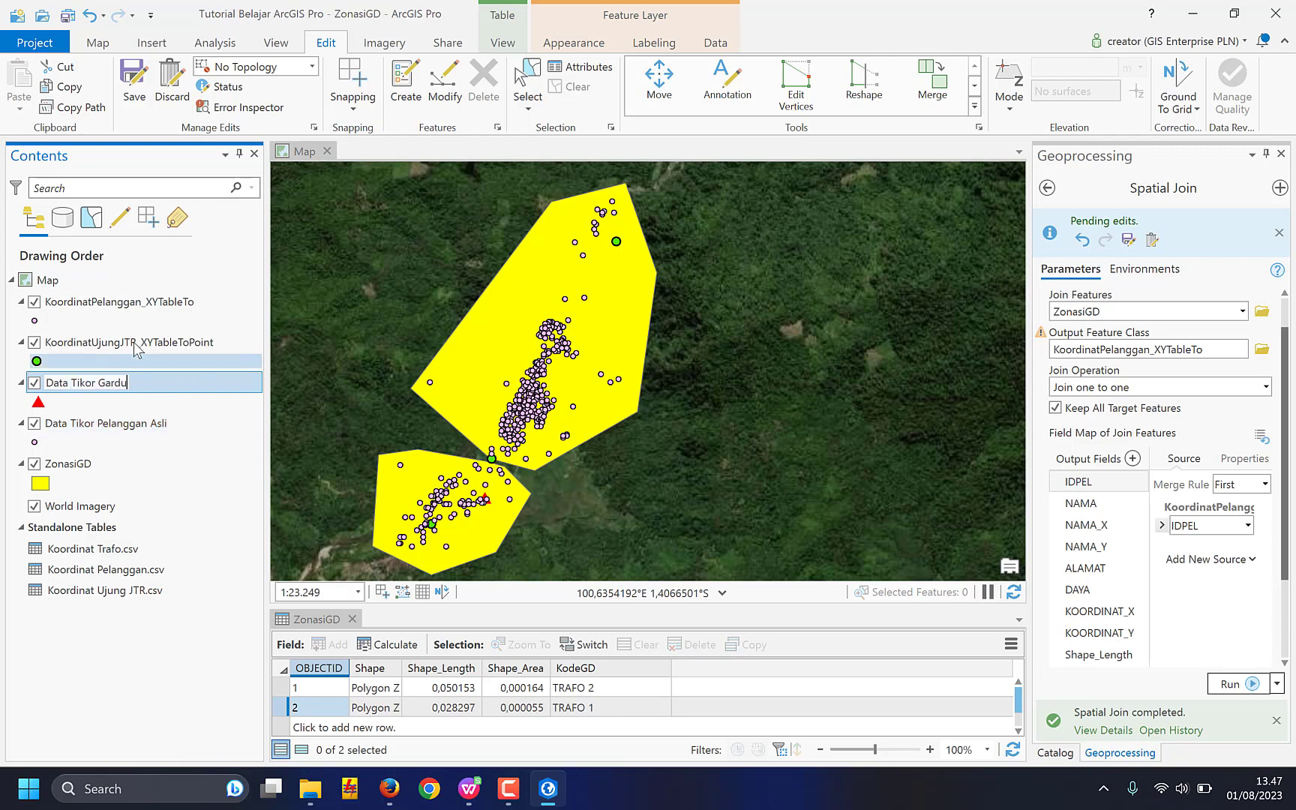
Rename the line-end point layer, KoordinatUjungJTR_XYTableToPoint, as Tikor Ujung JTR.
left_click(123, 344)
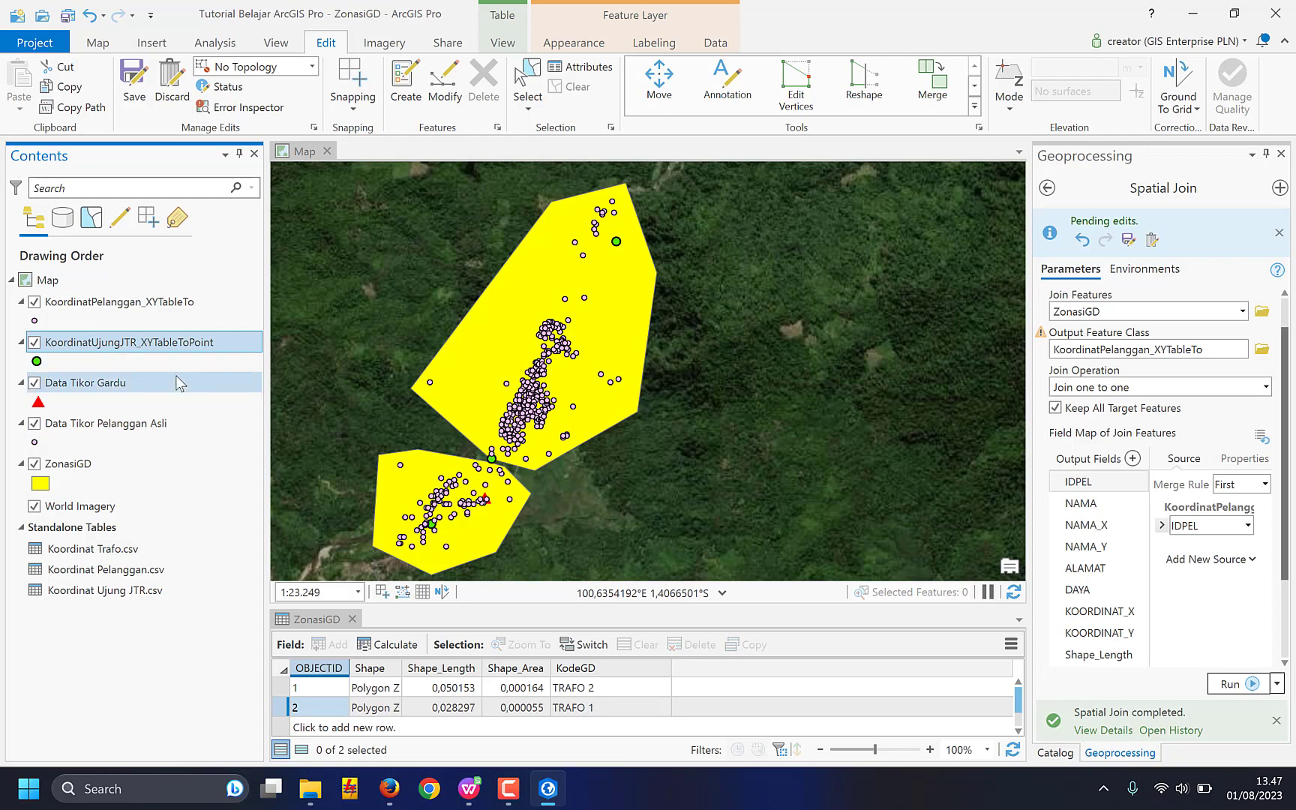
key("F2")
type("Tikor")
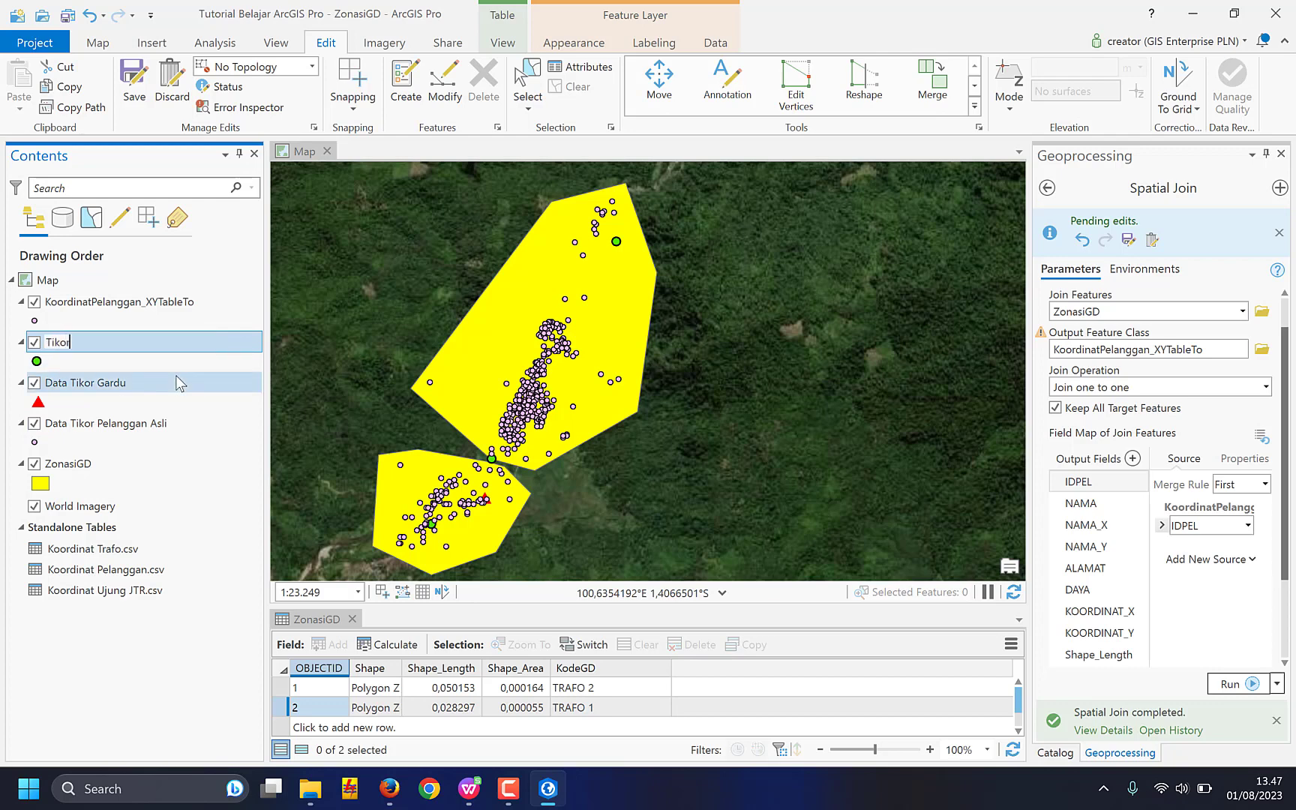
type(" Ujung JTR")
key("Return")
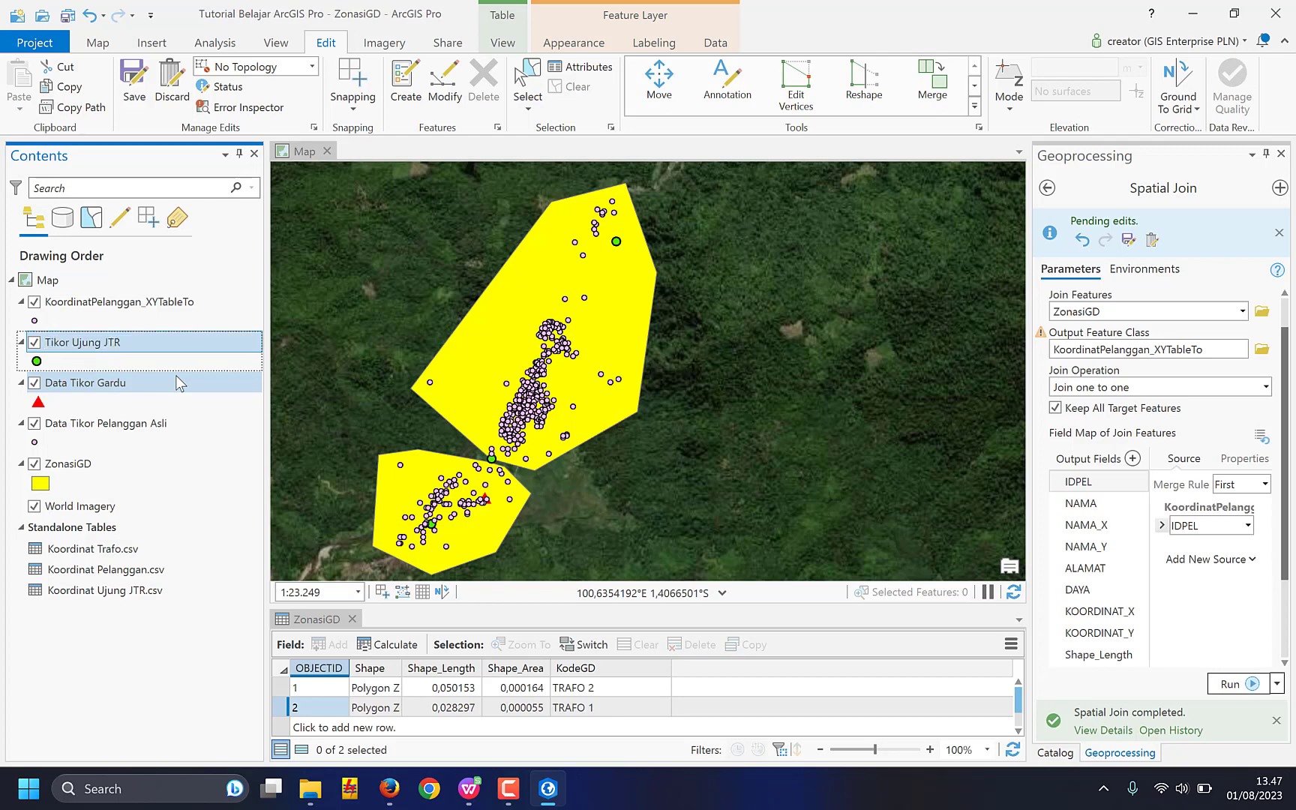
Rename the spatial join output layer, KoordinatPelanggan_XYTableTo, as Hasil Join Pelanggan Zonasi.
left_click(102, 306)
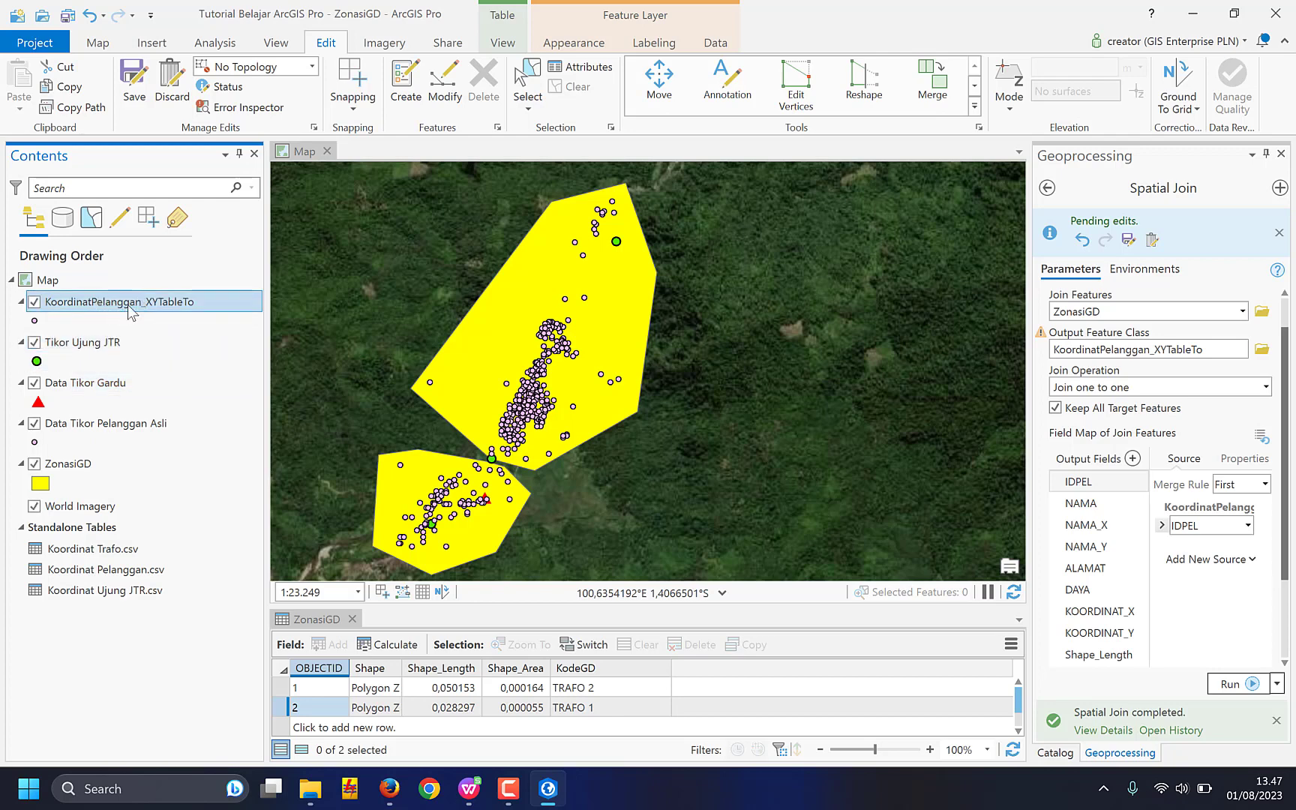
left_click(126, 307)
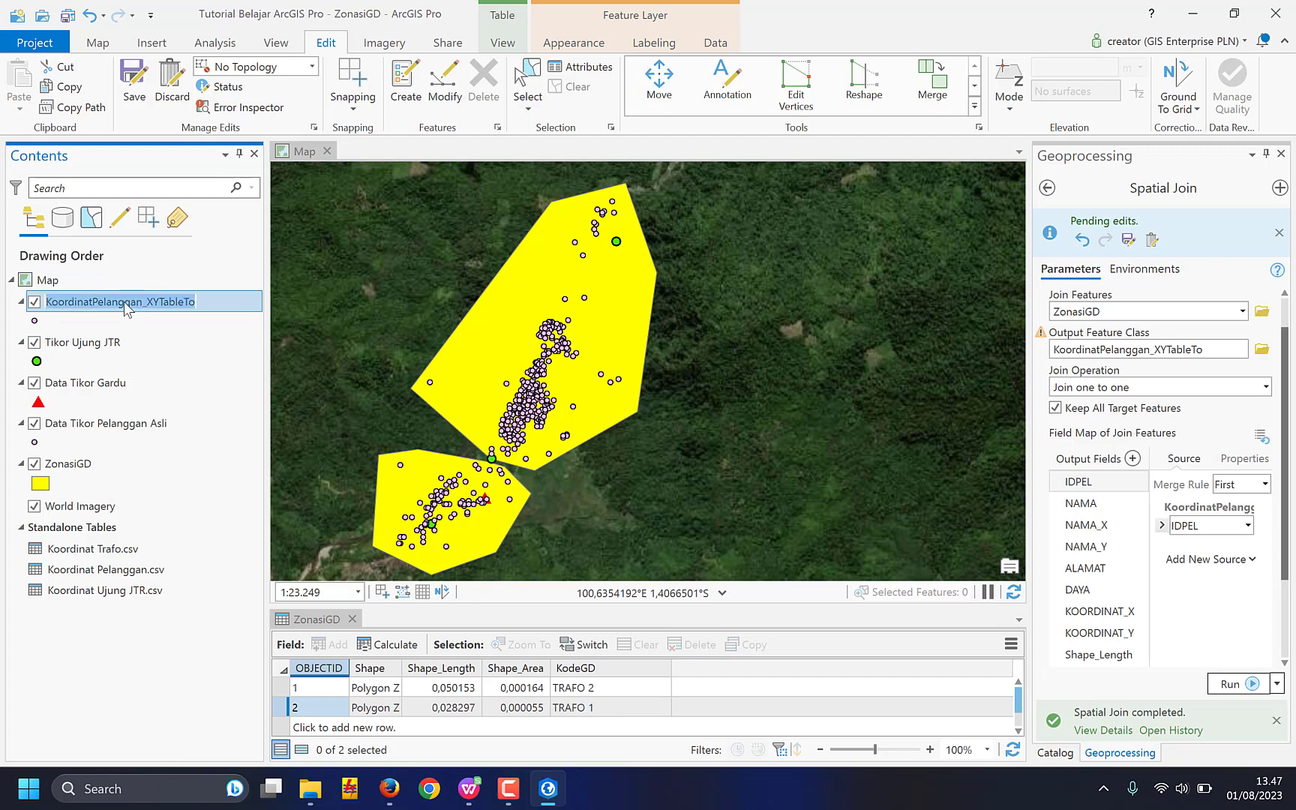
type("Hasil")
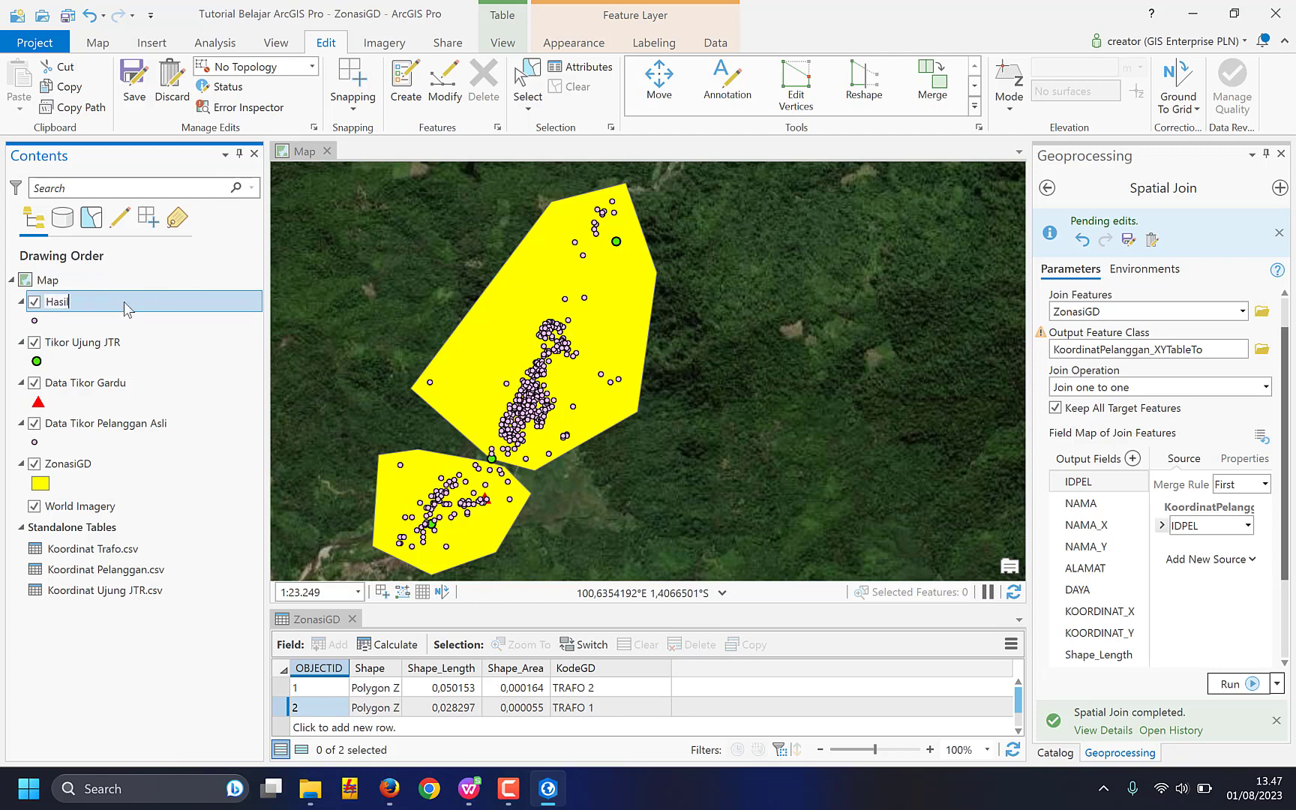
type(" Join Pelanggan Zonasi")
key("Return")
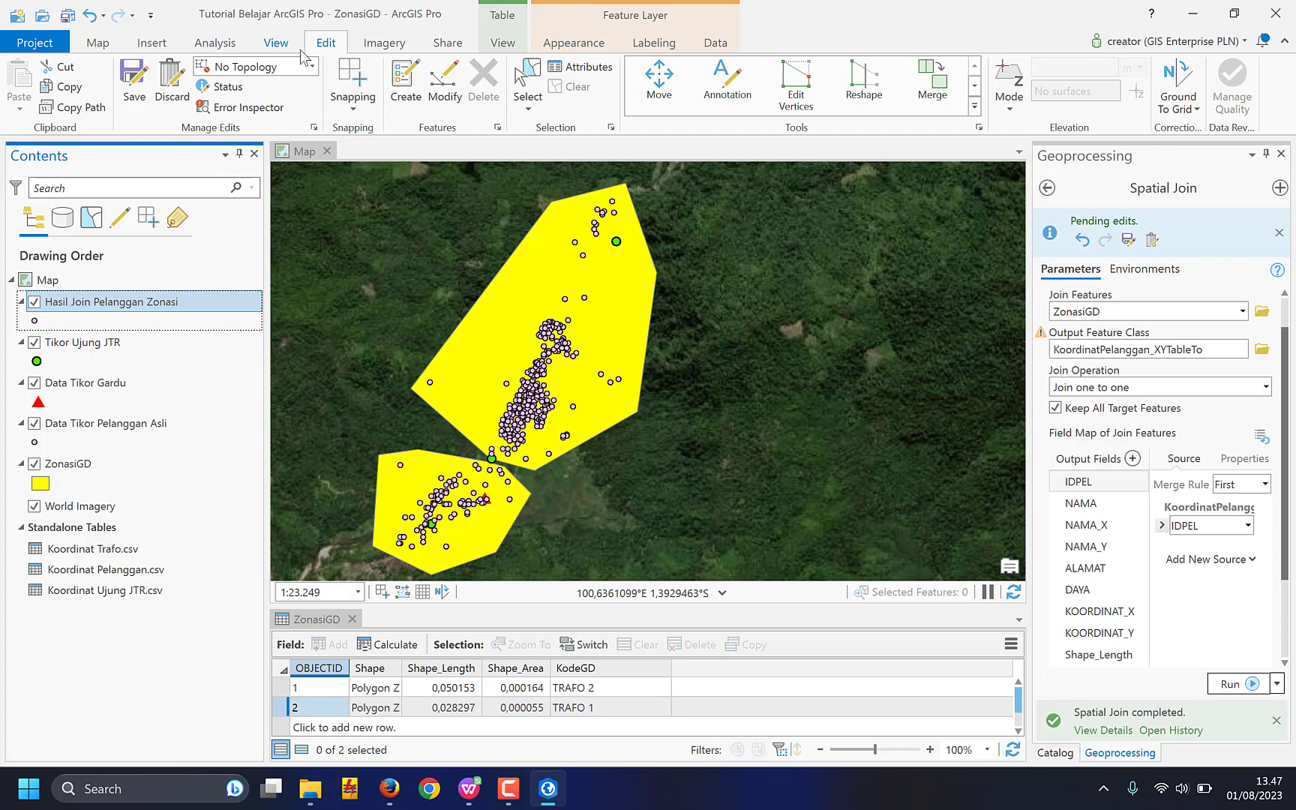
left_click(501, 44)
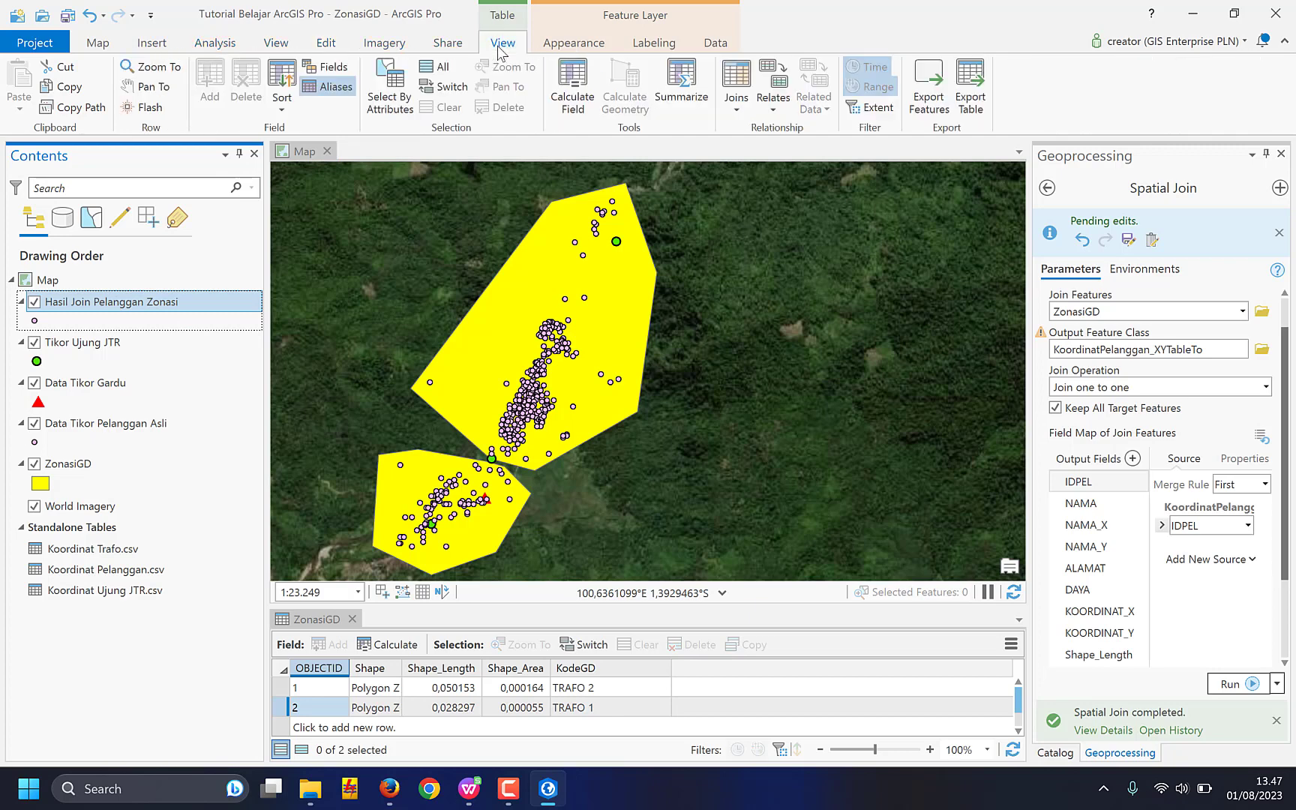
left_click(448, 43)
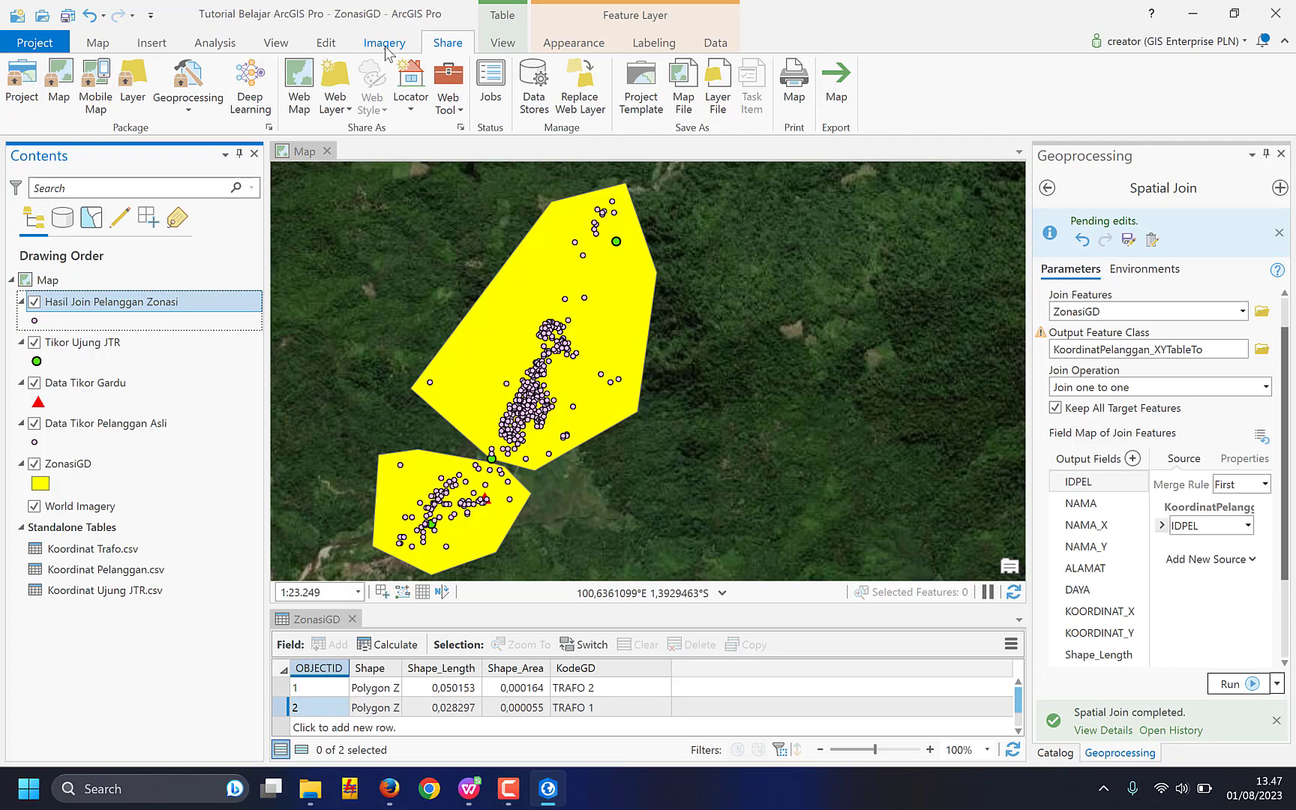
left_click(386, 48)
left_click(330, 45)
left_click(282, 45)
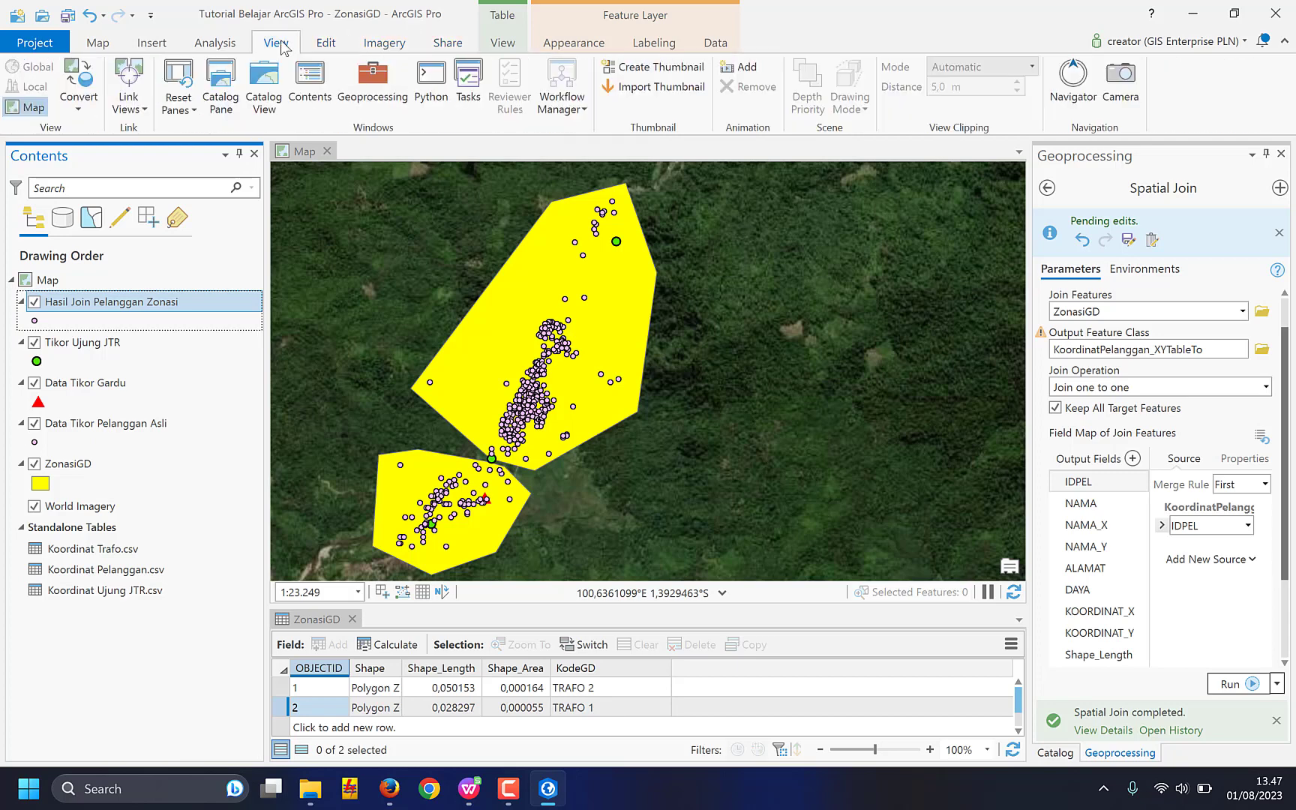
Search the geoprocessing tools for "table" and open the Table To Excel tool.
left_click(370, 107)
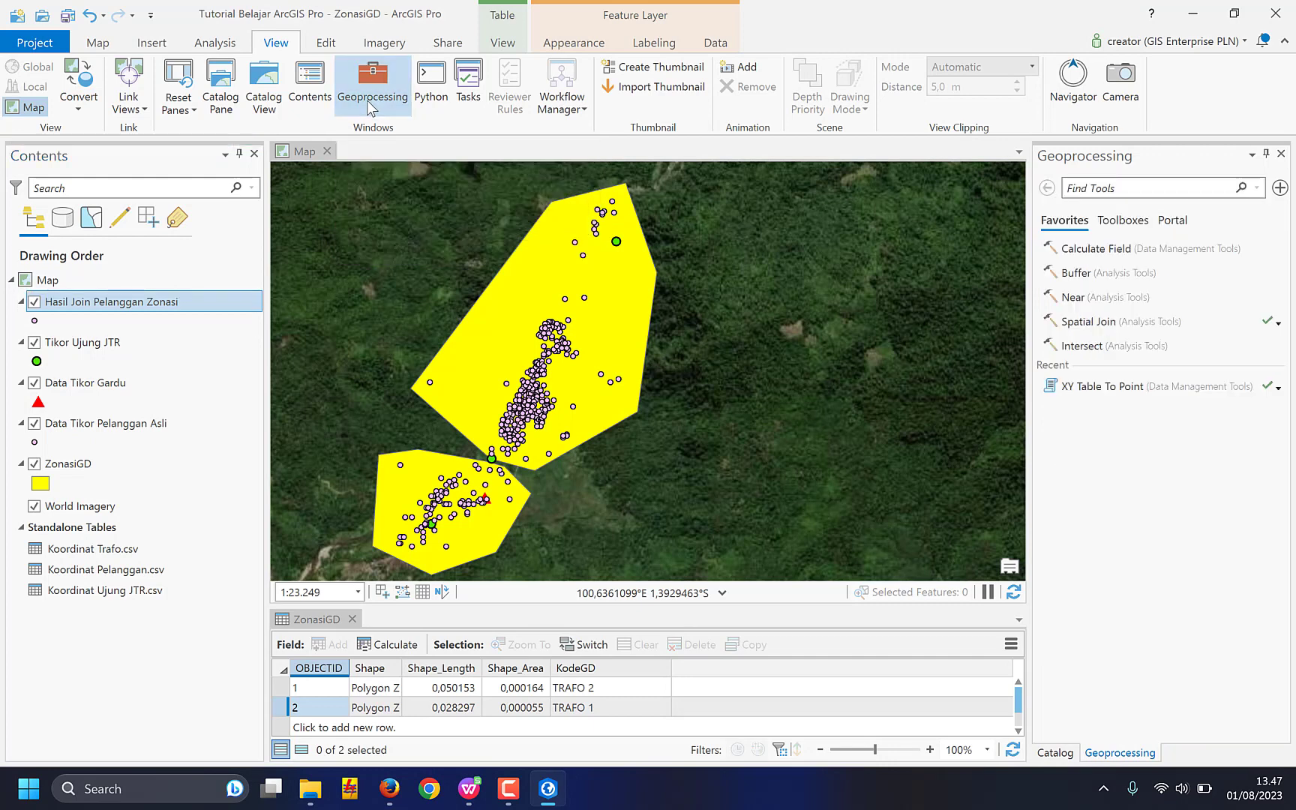
left_click(1109, 195)
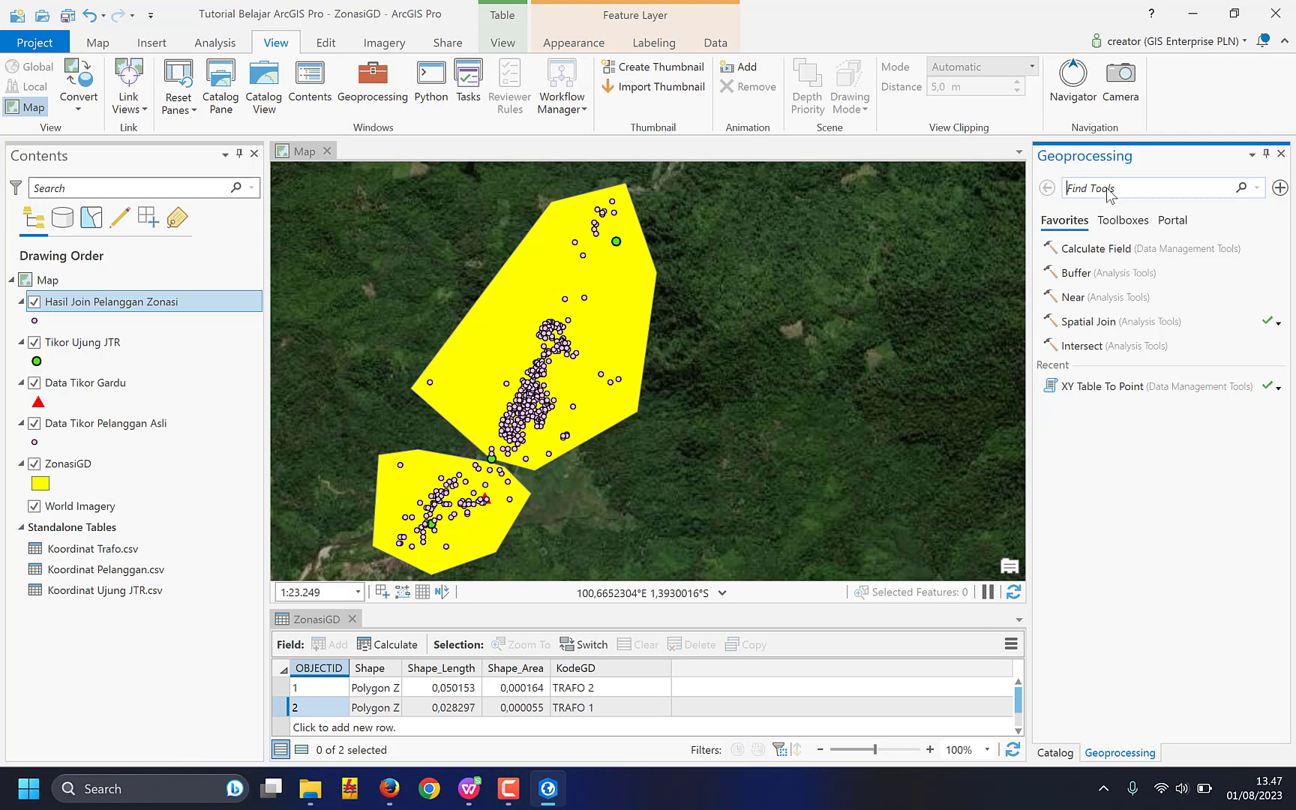
type("tabl")
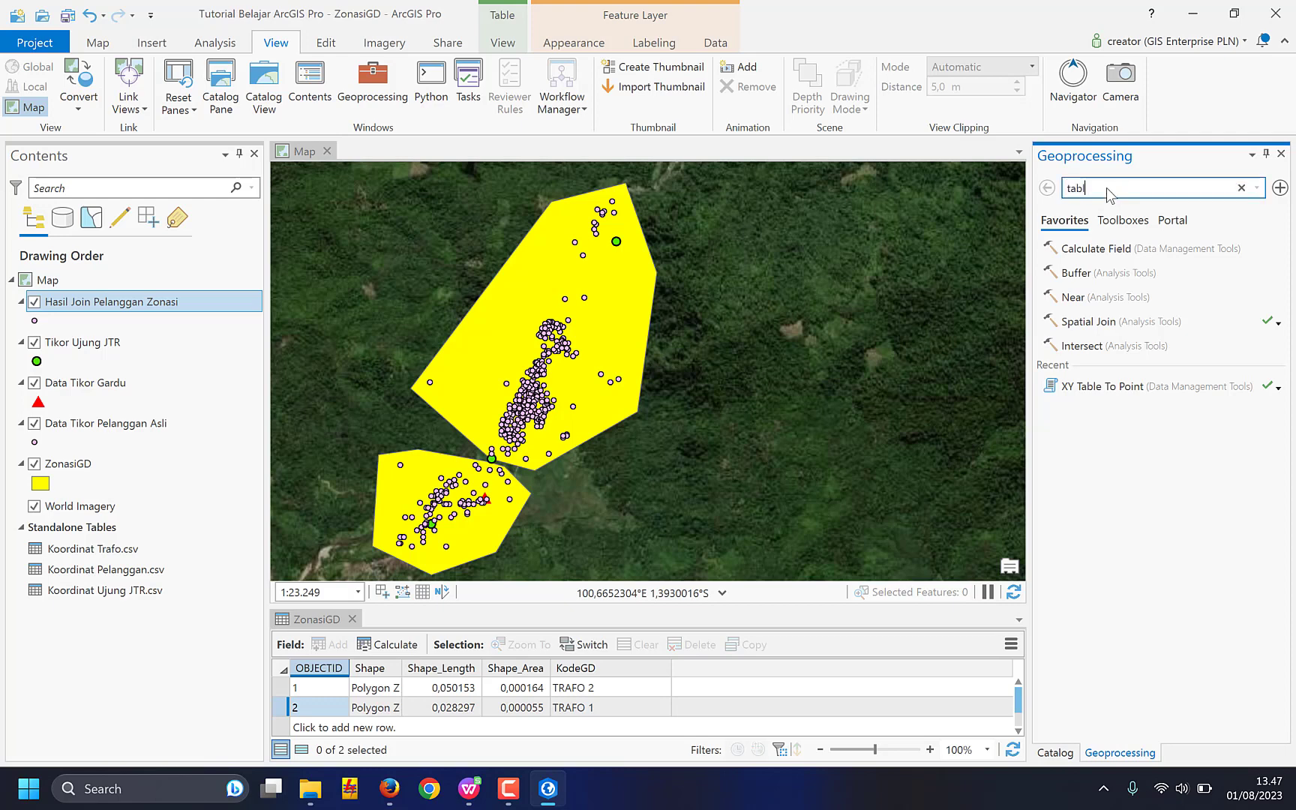
type("e")
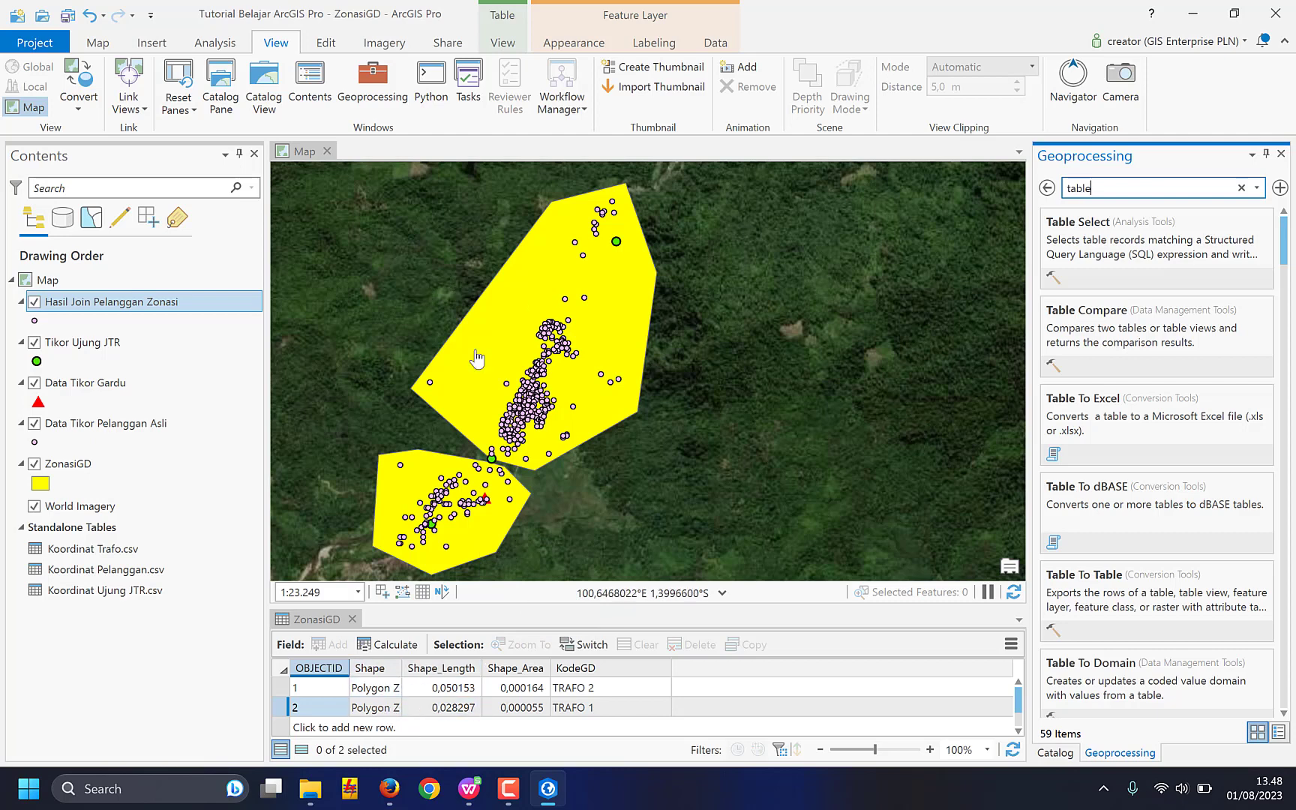
left_click(1092, 420)
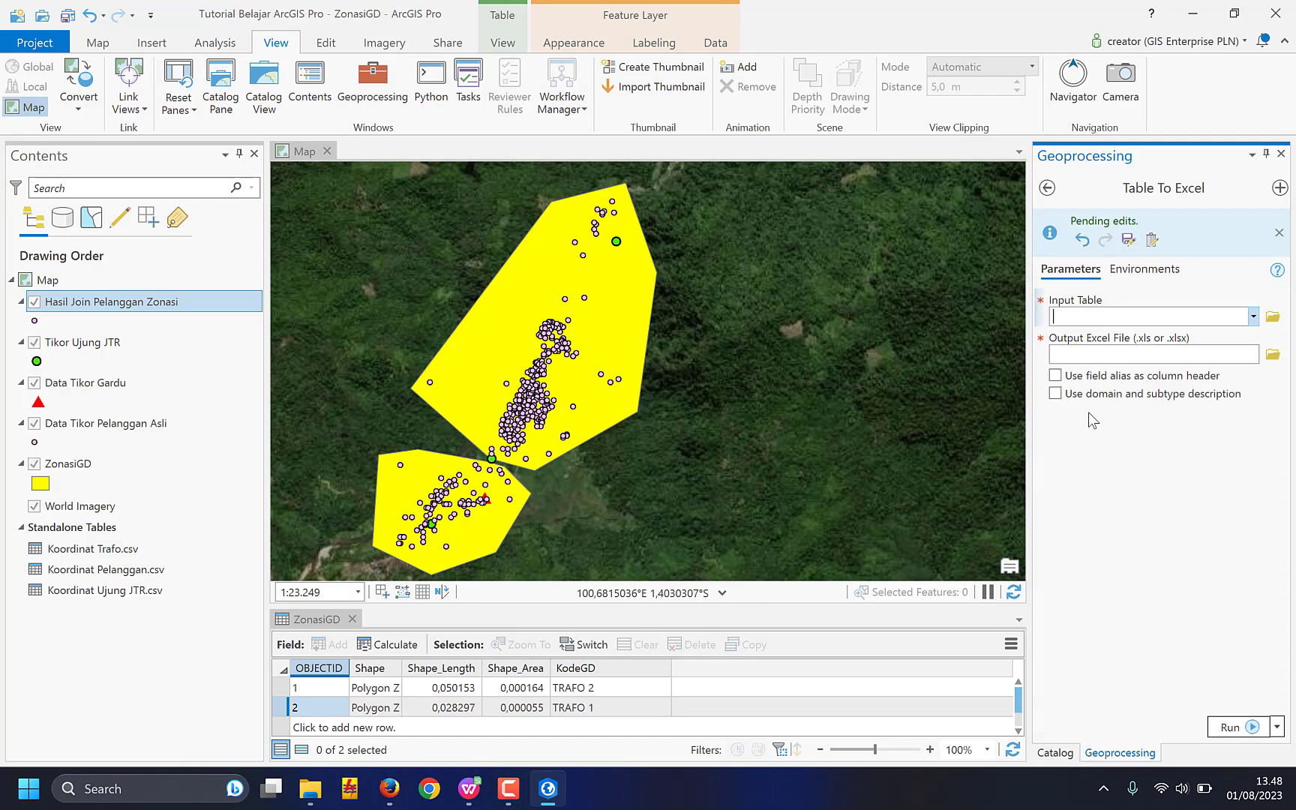
Export the Hasil Join Pelanggan Zonasi layer's table to Excel, keeping the default output file path.
left_click(1253, 317)
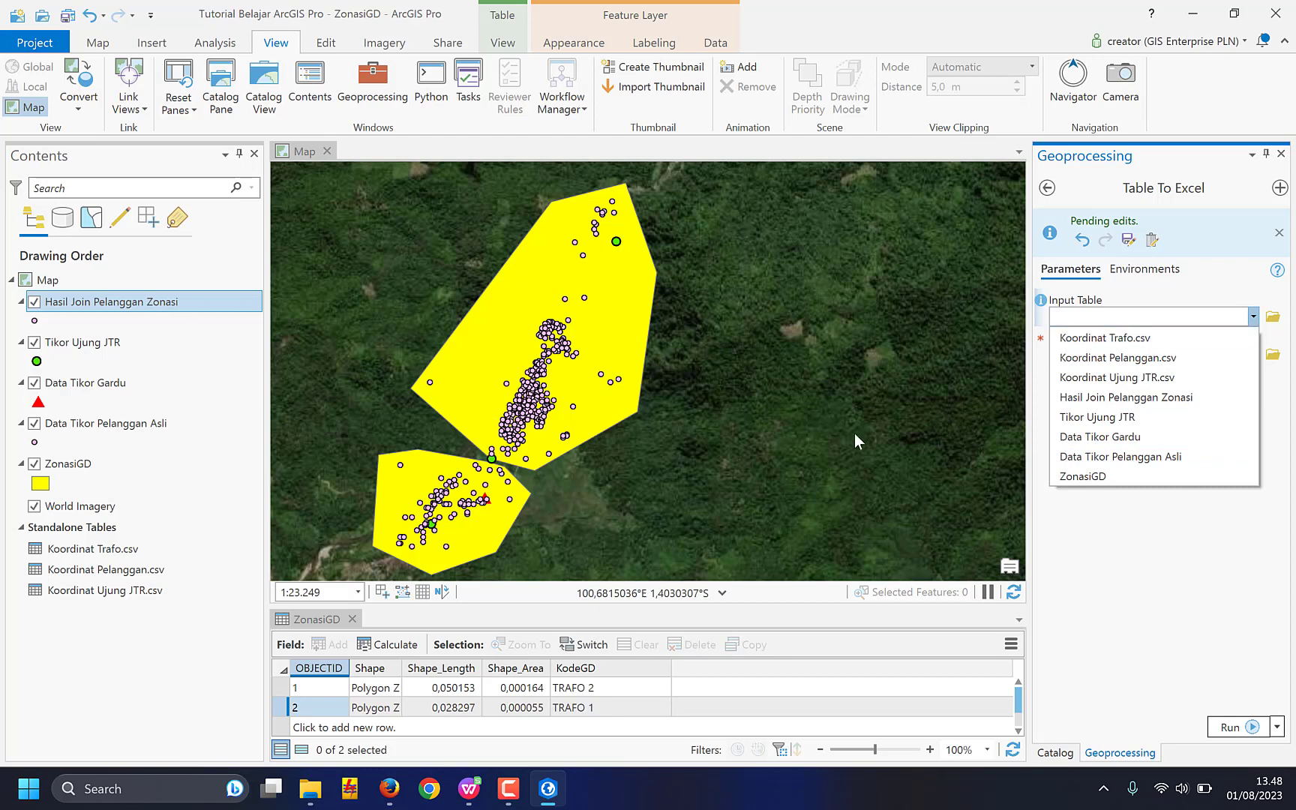
left_click(1118, 398)
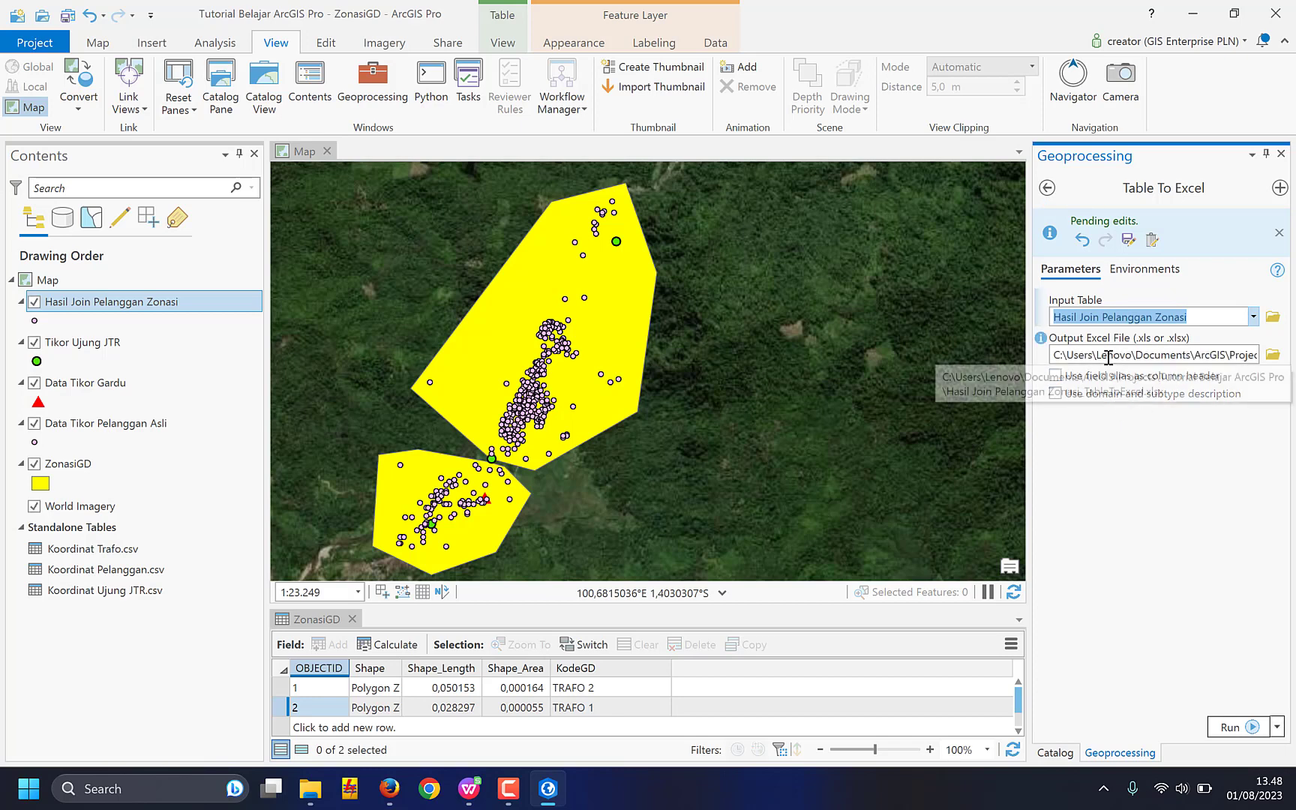
left_click(1272, 355)
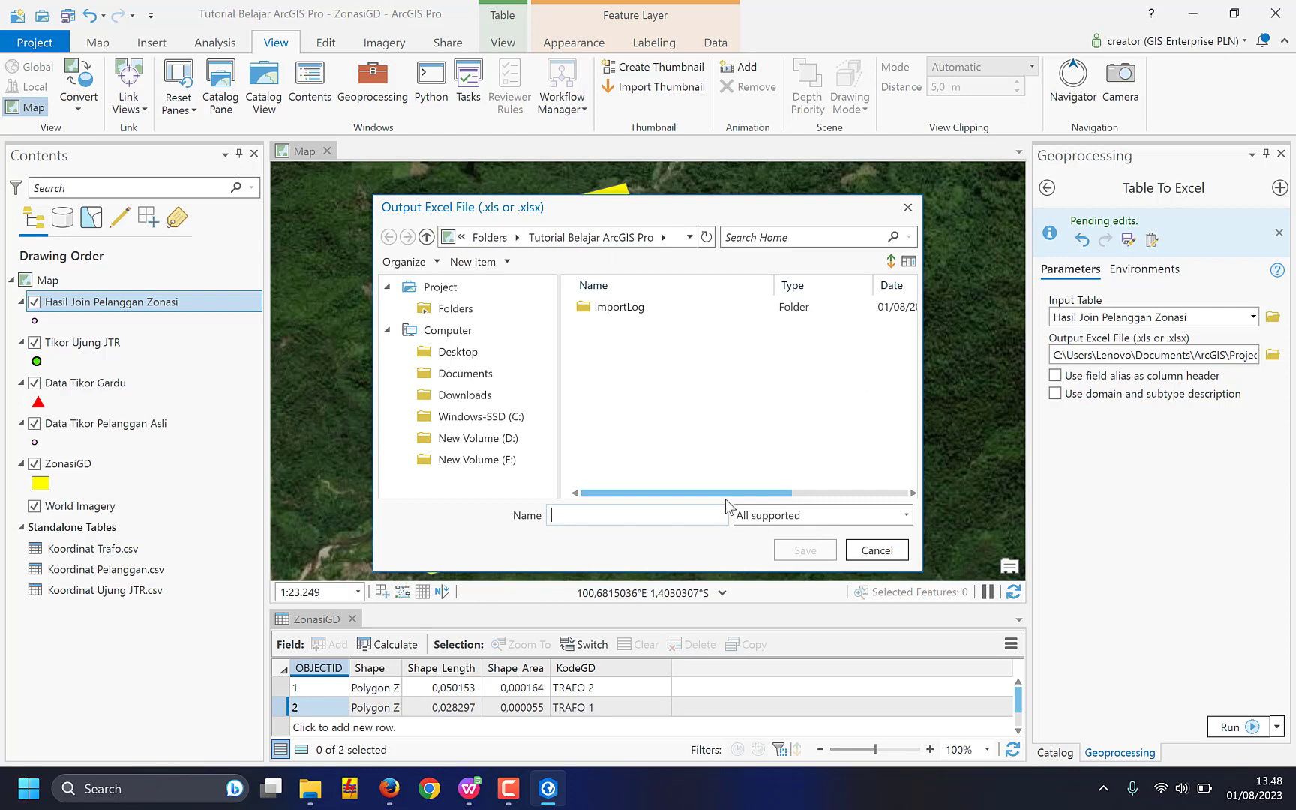
left_click(875, 551)
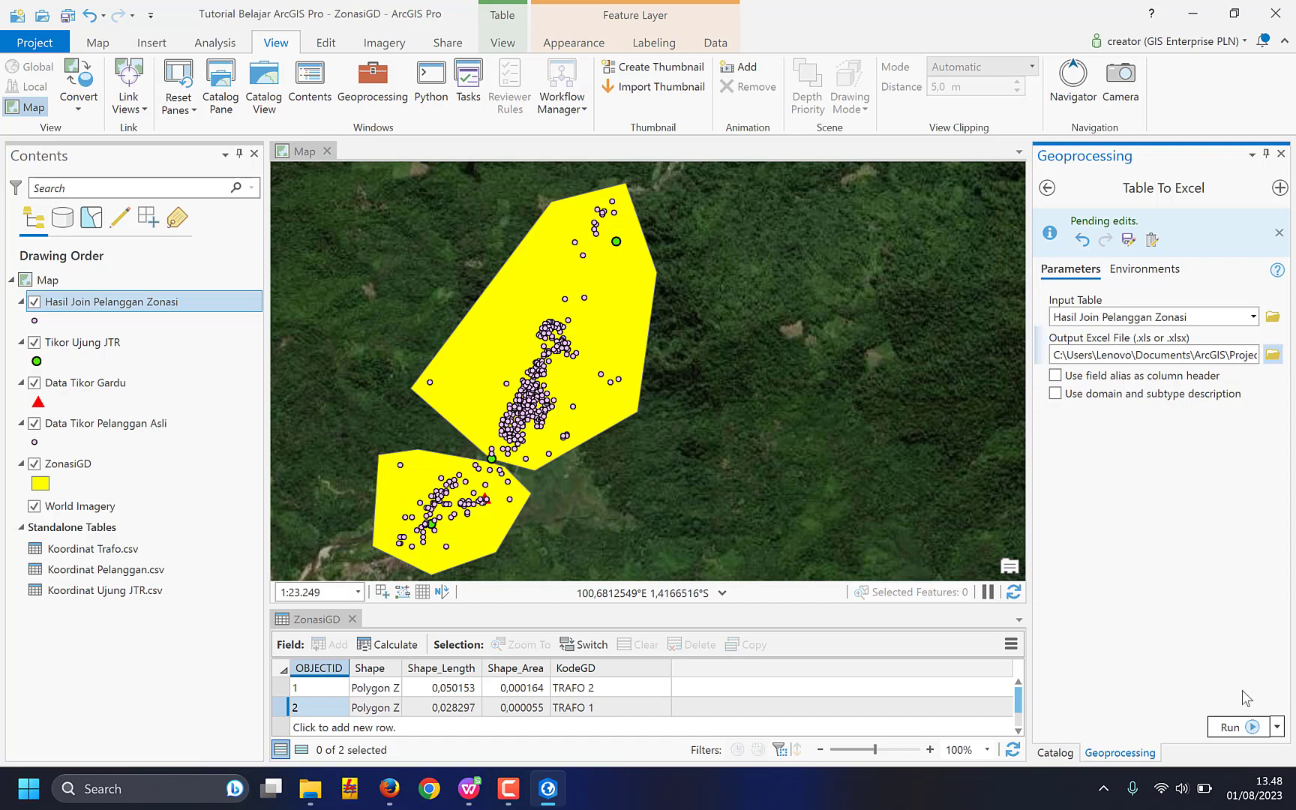
left_click(1234, 727)
mouse_move(1246, 731)
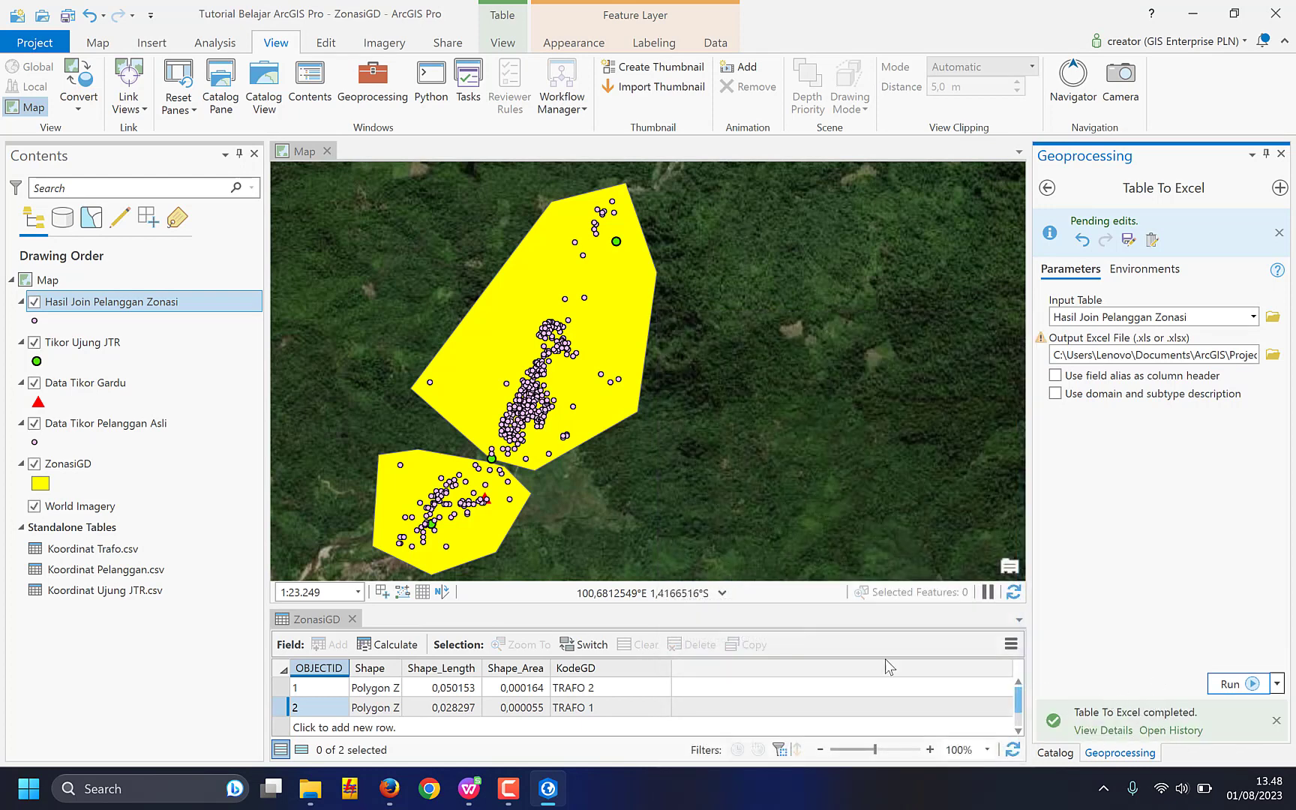
Switch to File Explorer and look for the exported Excel file in the Tutorial Belajar ArcGIS and Tutorial Belajar ArcGIS Pro folders on drive C.
left_click(311, 787)
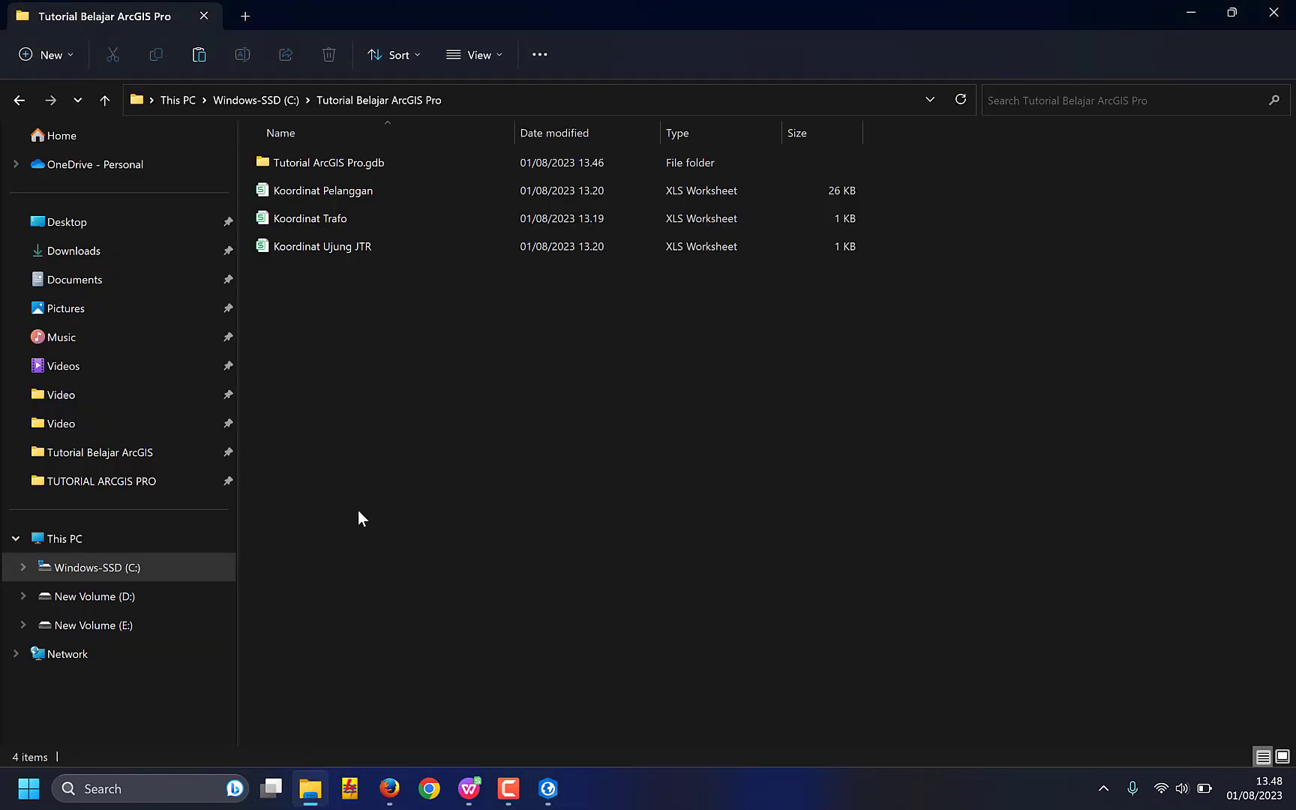
left_click(257, 105)
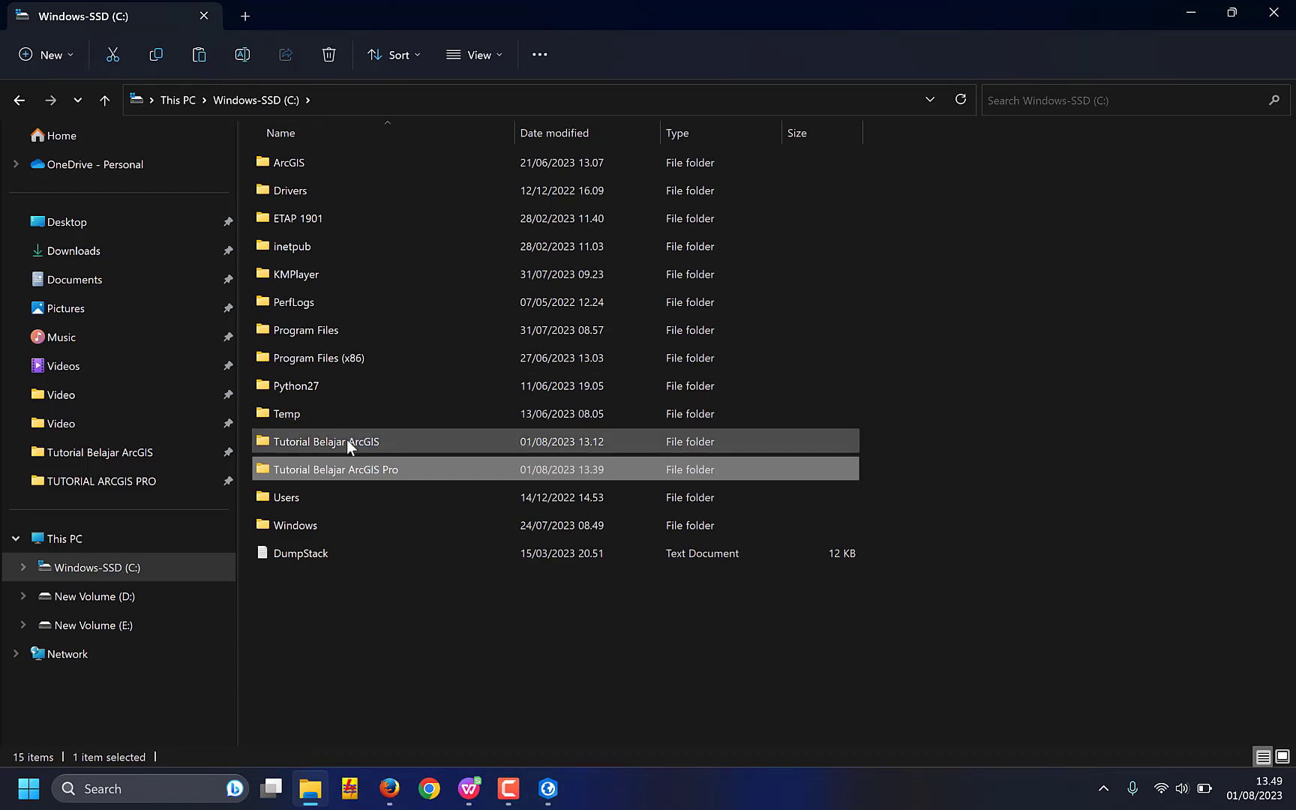
double_click(346, 441)
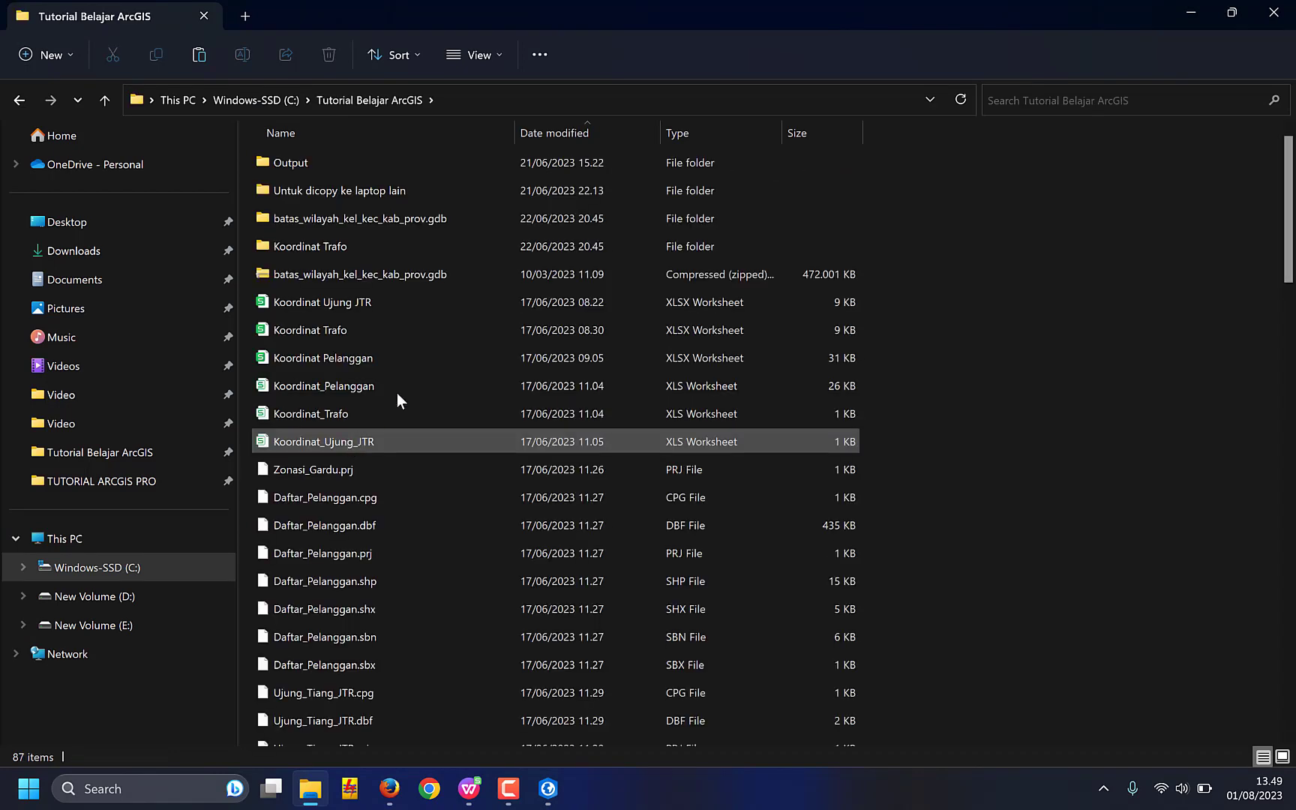
left_click(280, 101)
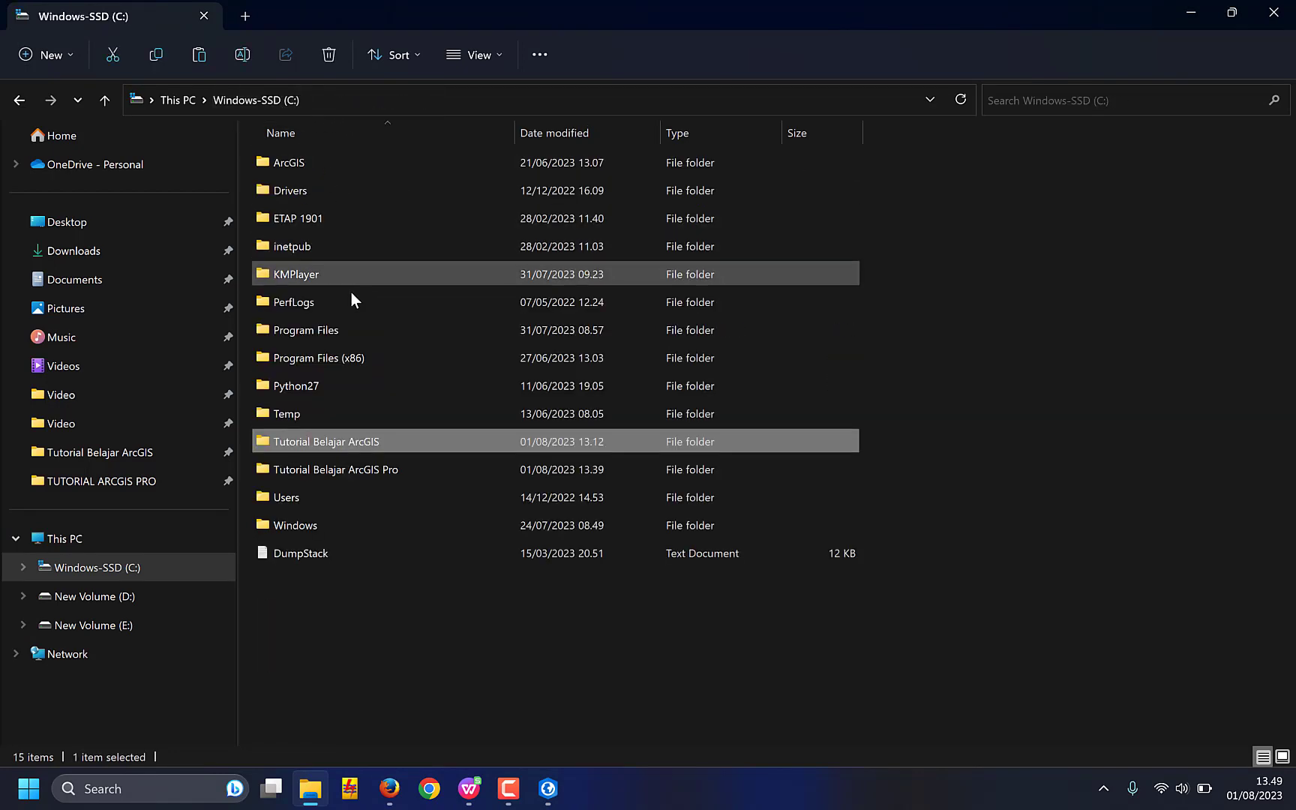
double_click(320, 468)
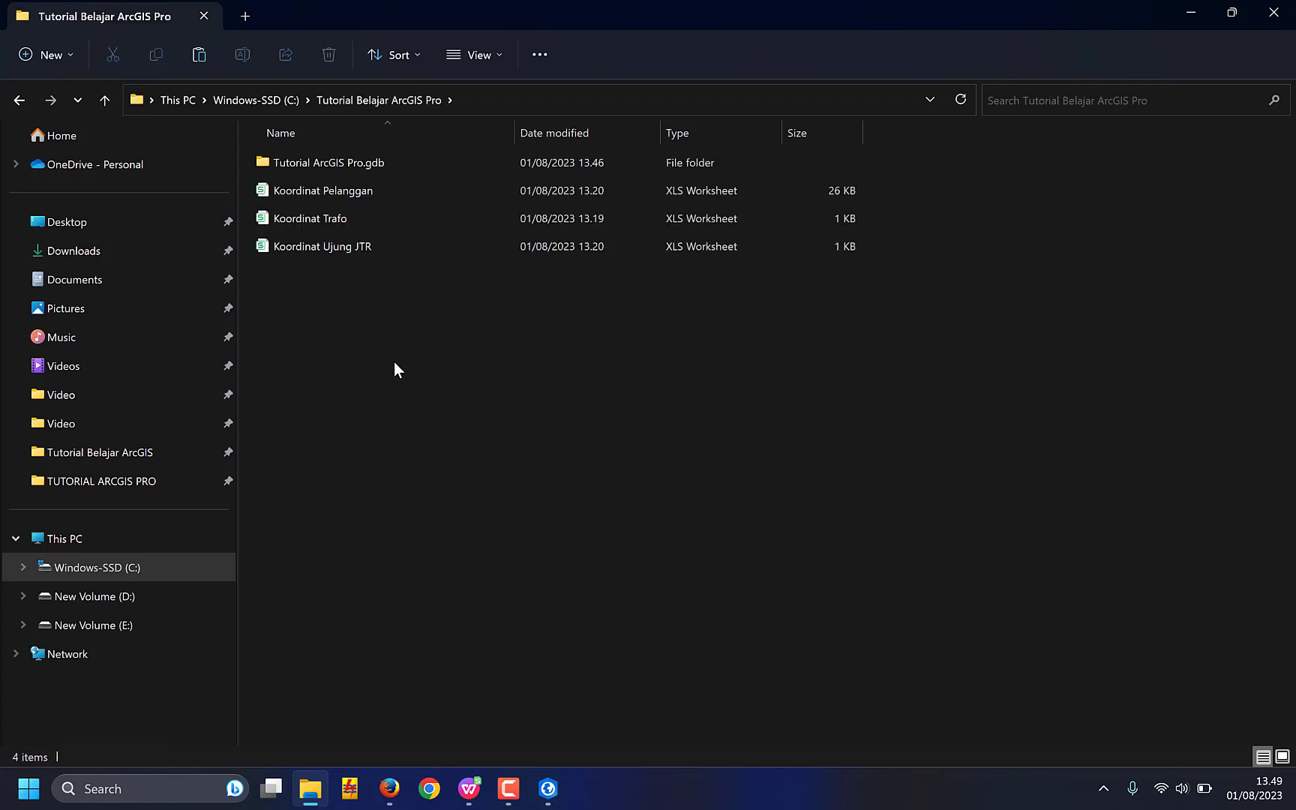
right_click(409, 345)
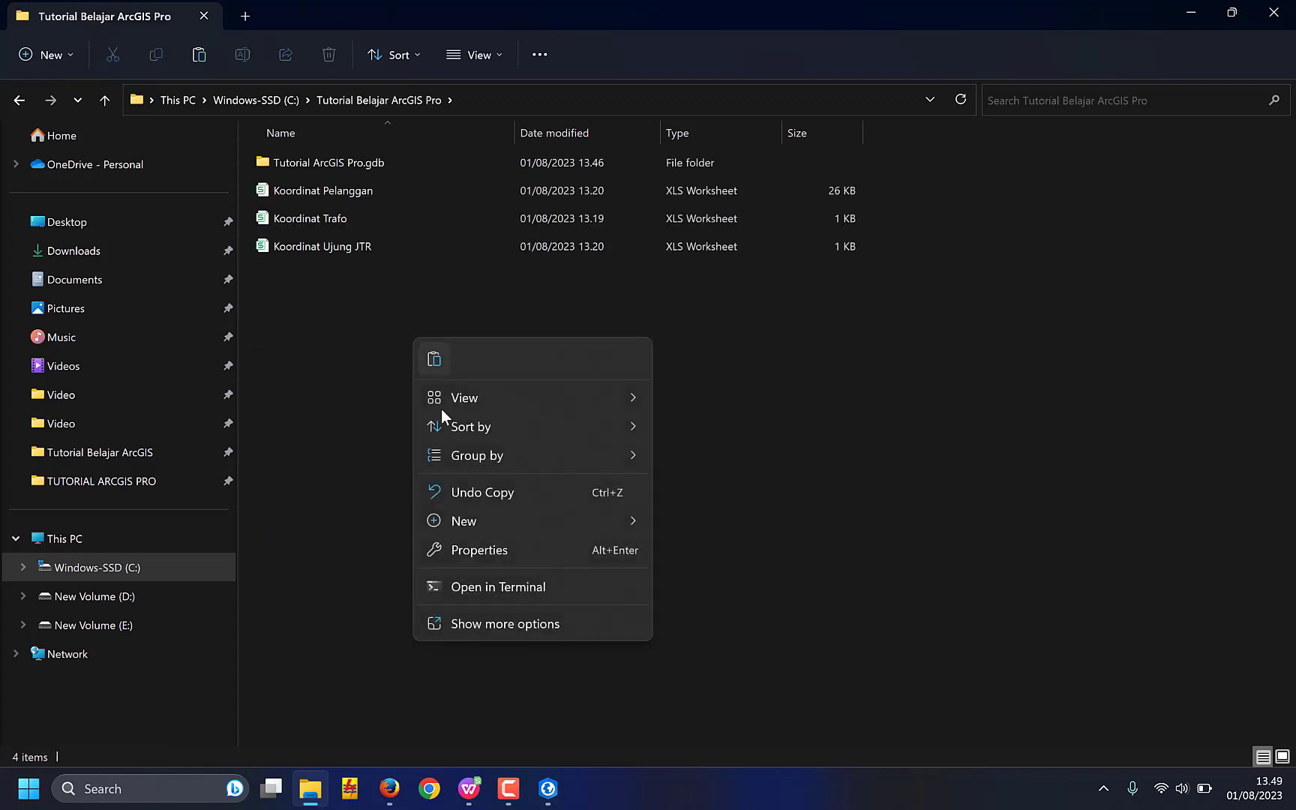
left_click(499, 621)
left_click(552, 422)
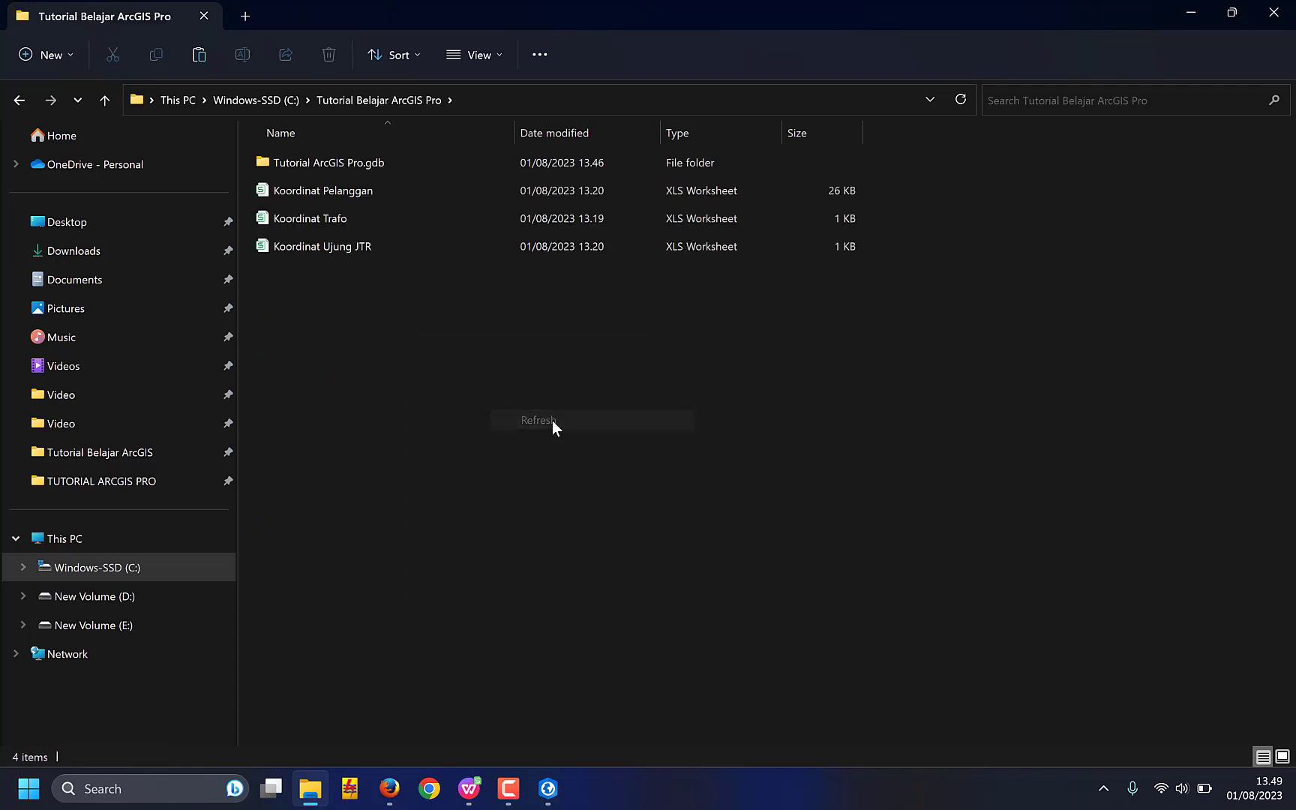
double_click(363, 169)
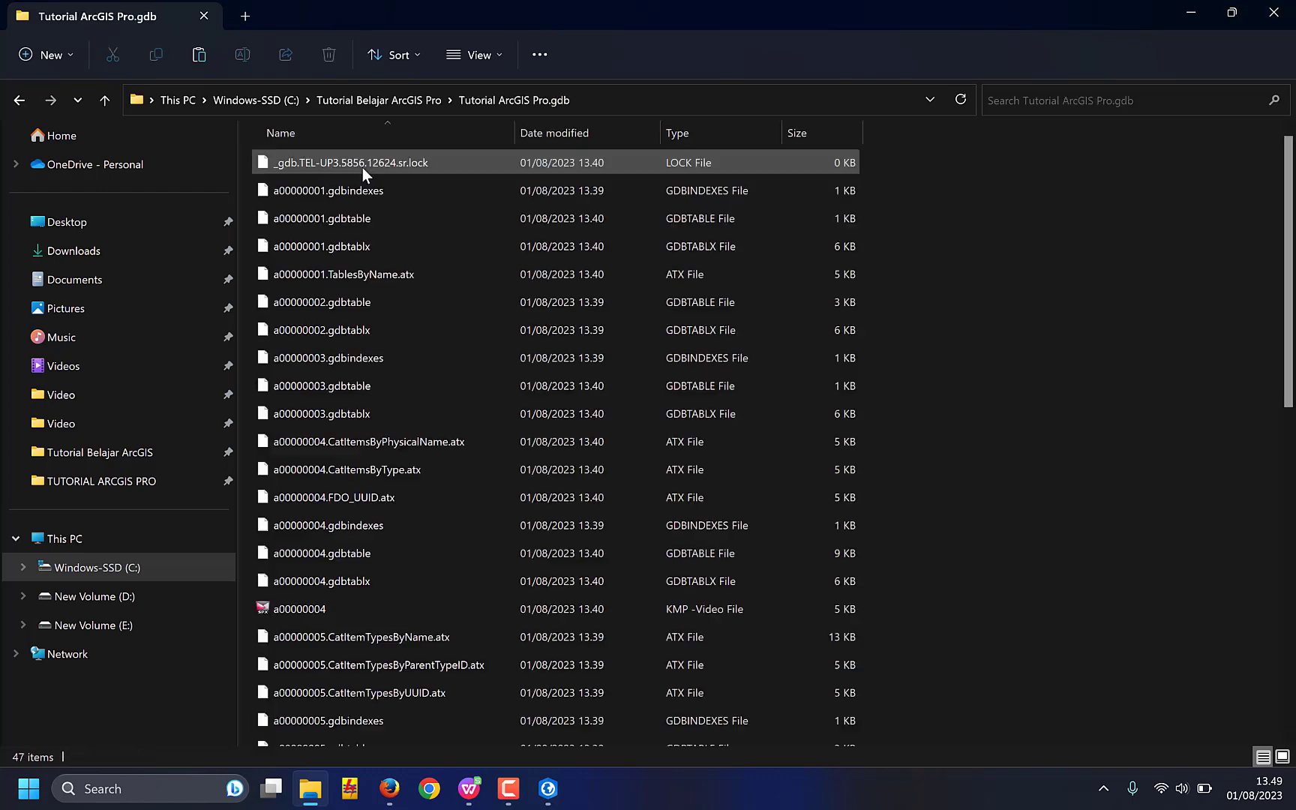
left_click(533, 132)
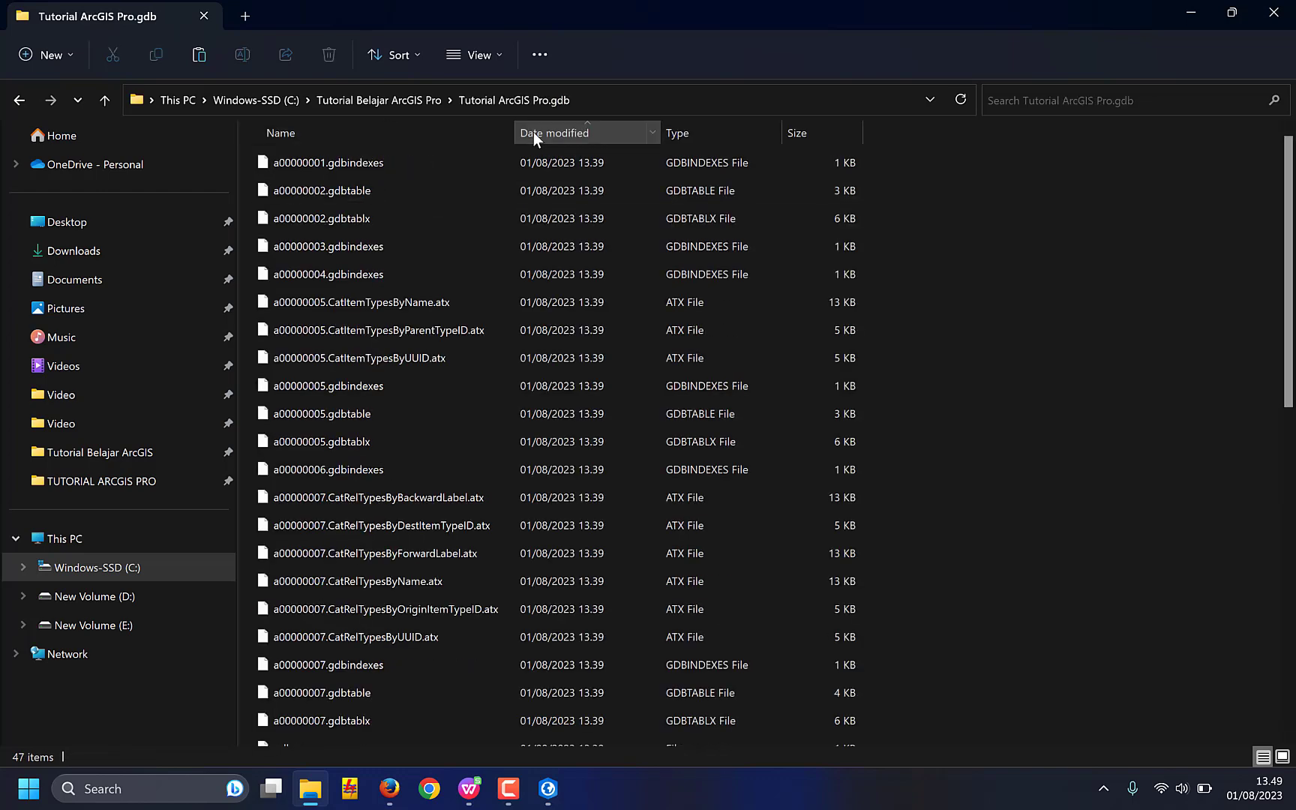
left_click(533, 132)
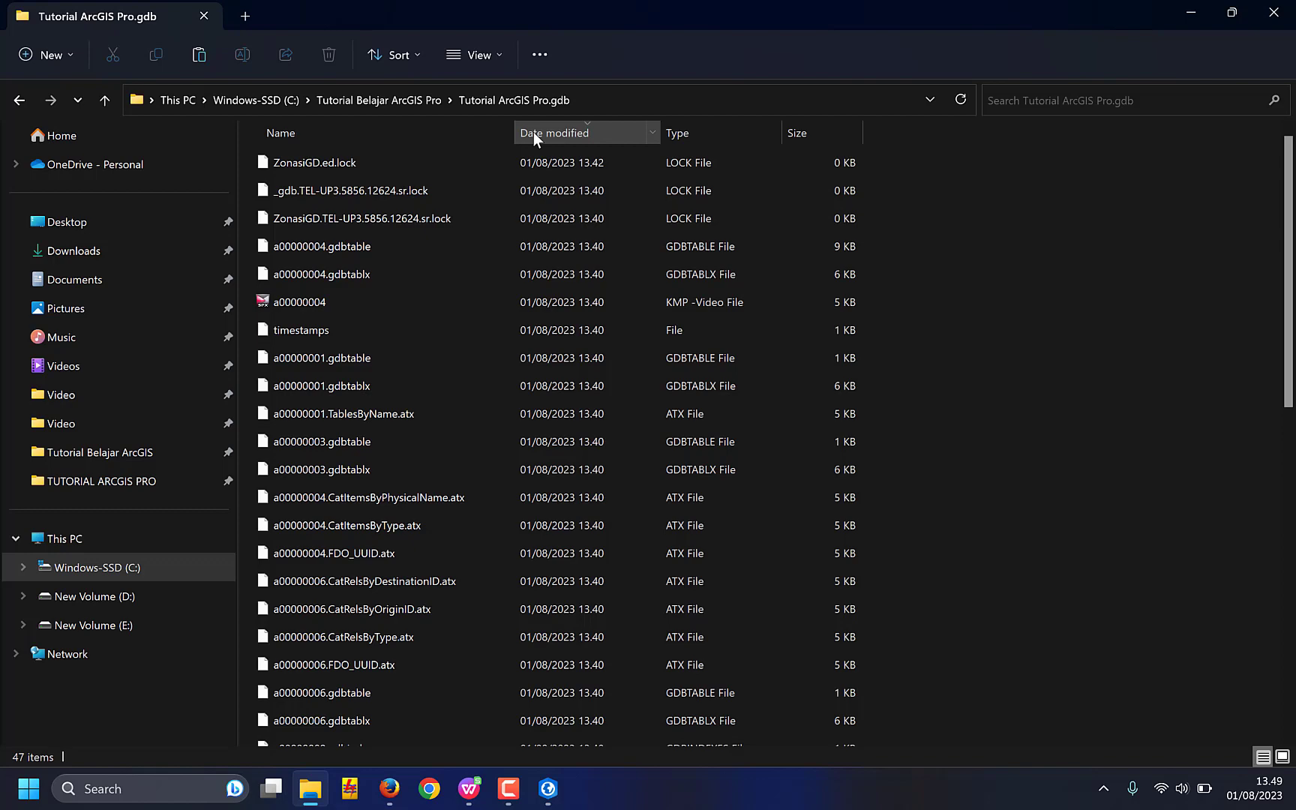
left_click(534, 132)
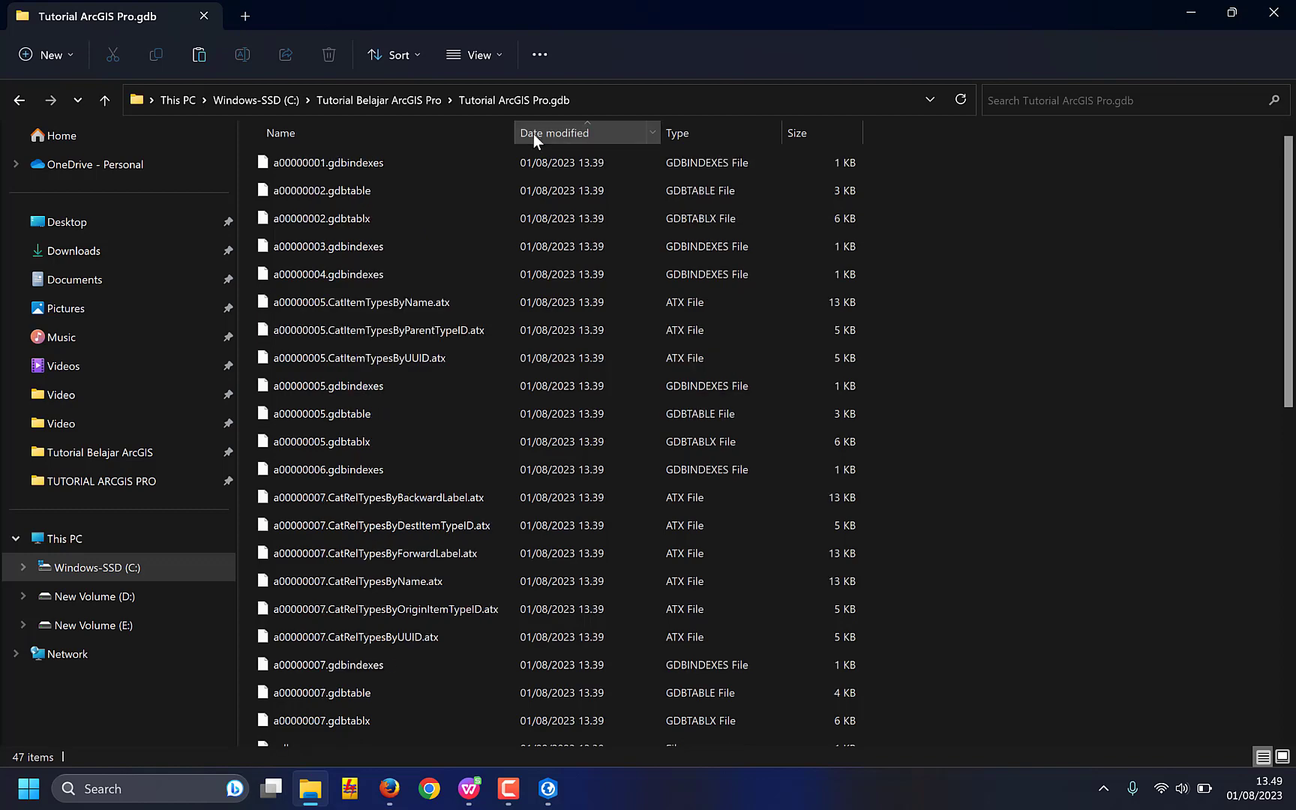
Switch back to ArcGIS Pro and read through the output Excel file path set in Table To Excel.
left_click(547, 788)
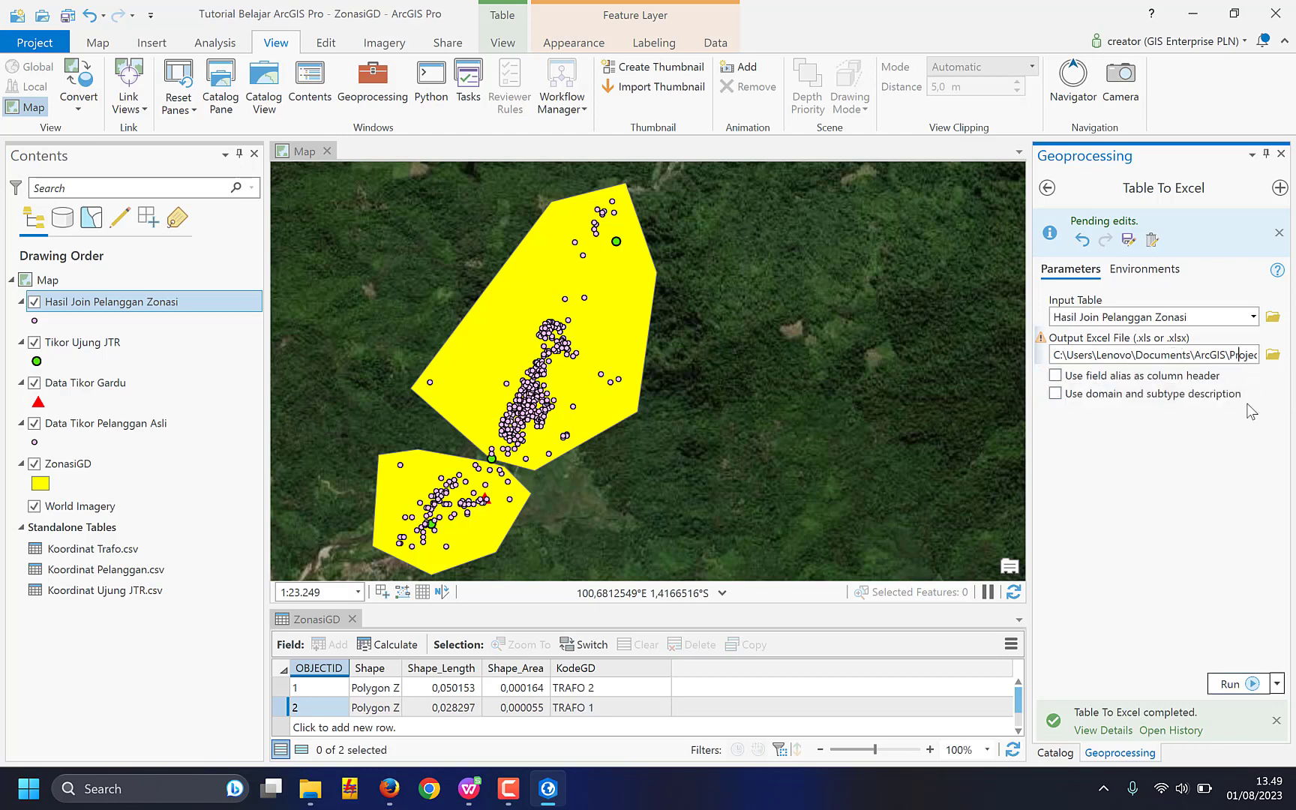
key("Right")
key("Right")
key("Right")
key("Right")
key("Right")
key("Right")
key("Right")
key("Right")
key("Right")
key("Right")
key("Right")
key("Right")
key("Right")
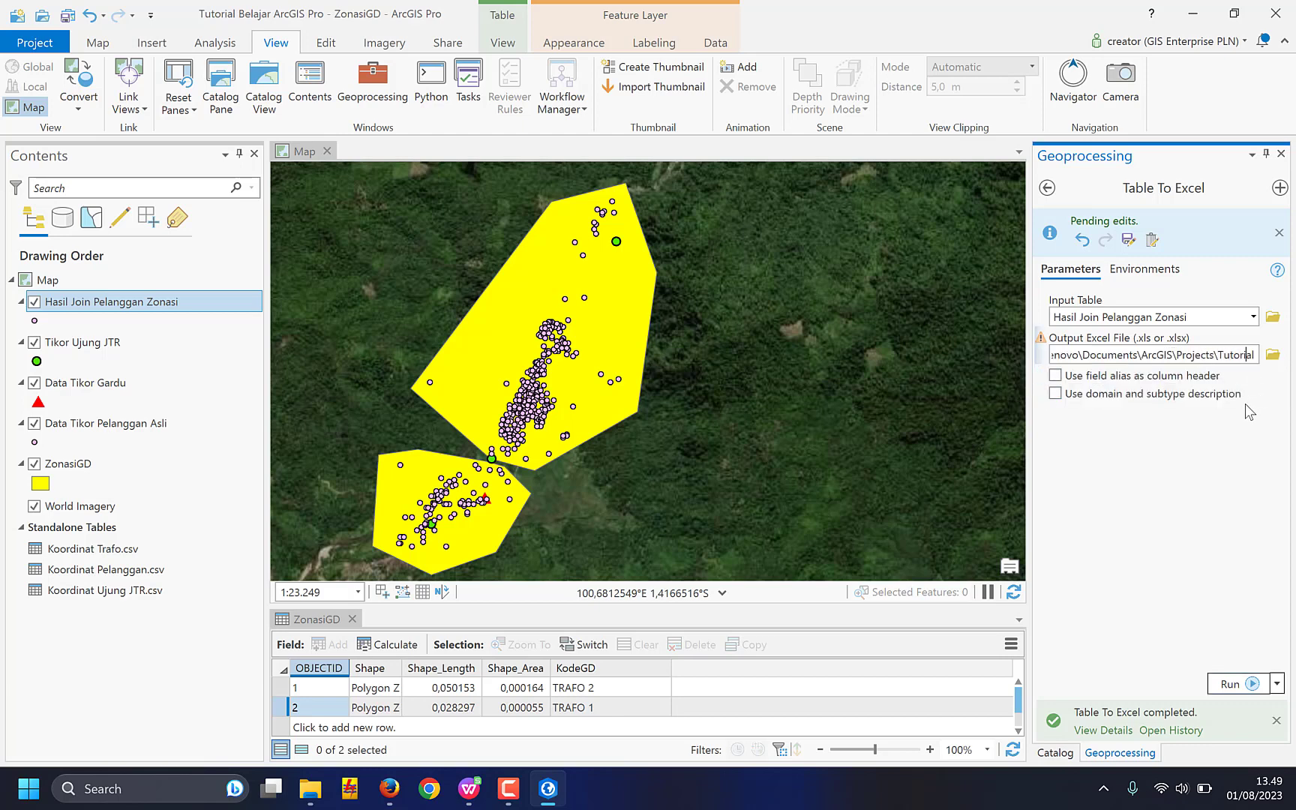
Switch to File Explorer and open the Hasil Join Pelanggan Zonasi_TableToExcel workbook from Documents\ArcGIS\Projects\Tutorial Belajar ArcGIS Pro.
left_click(310, 788)
left_click(109, 297)
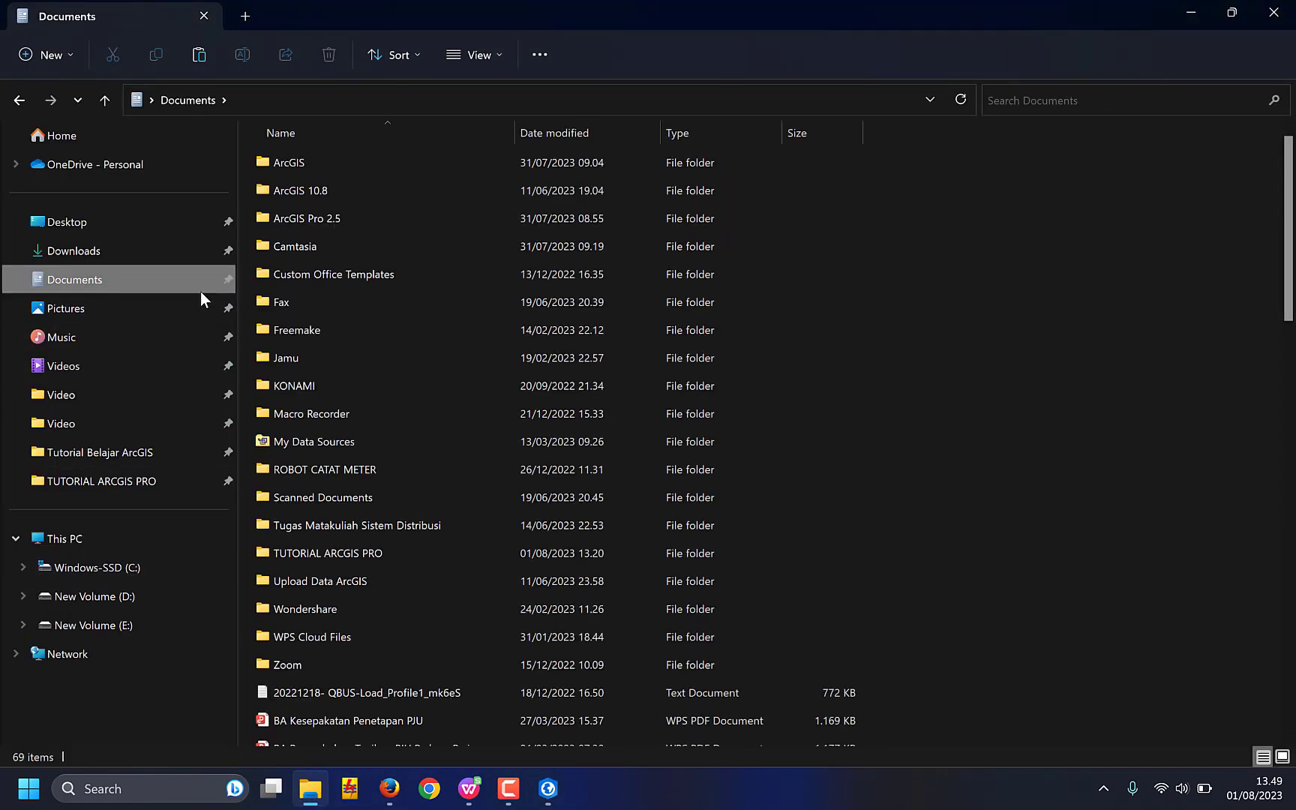
double_click(307, 166)
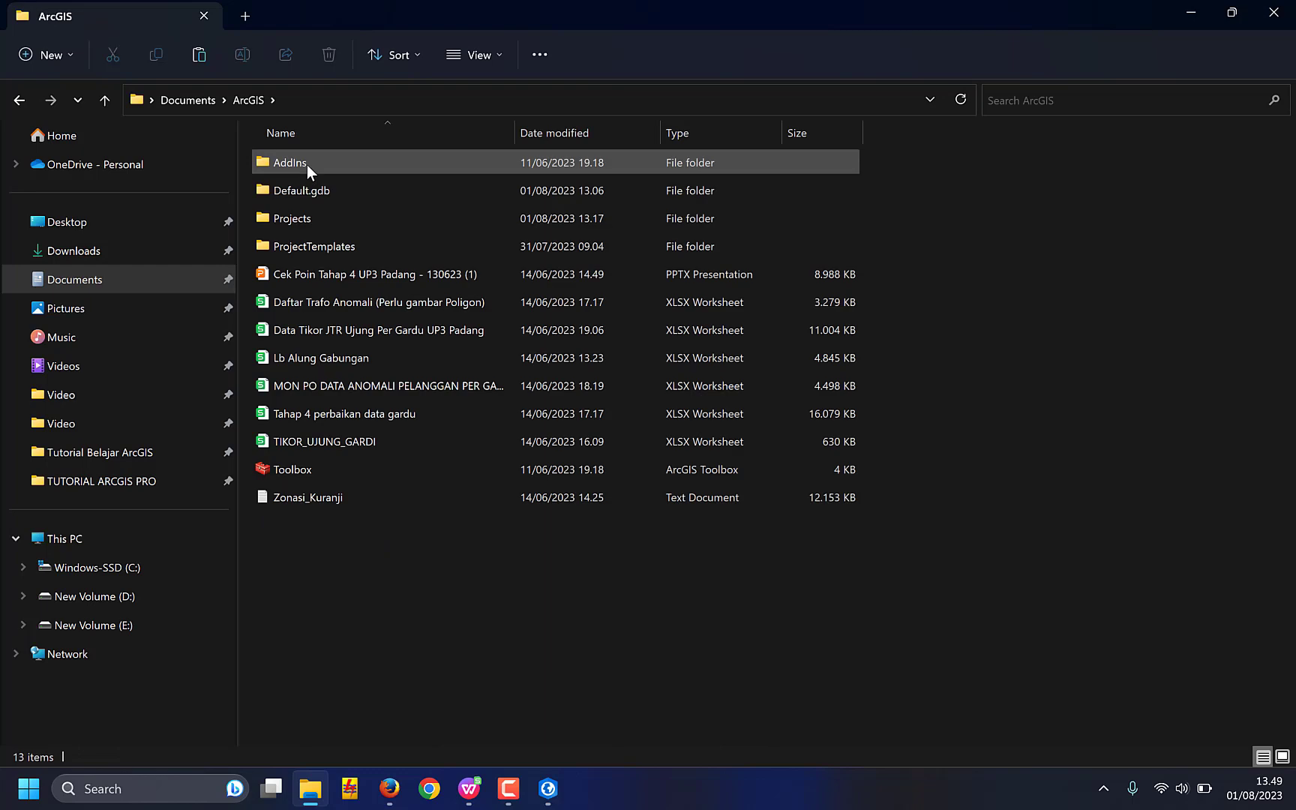
double_click(301, 219)
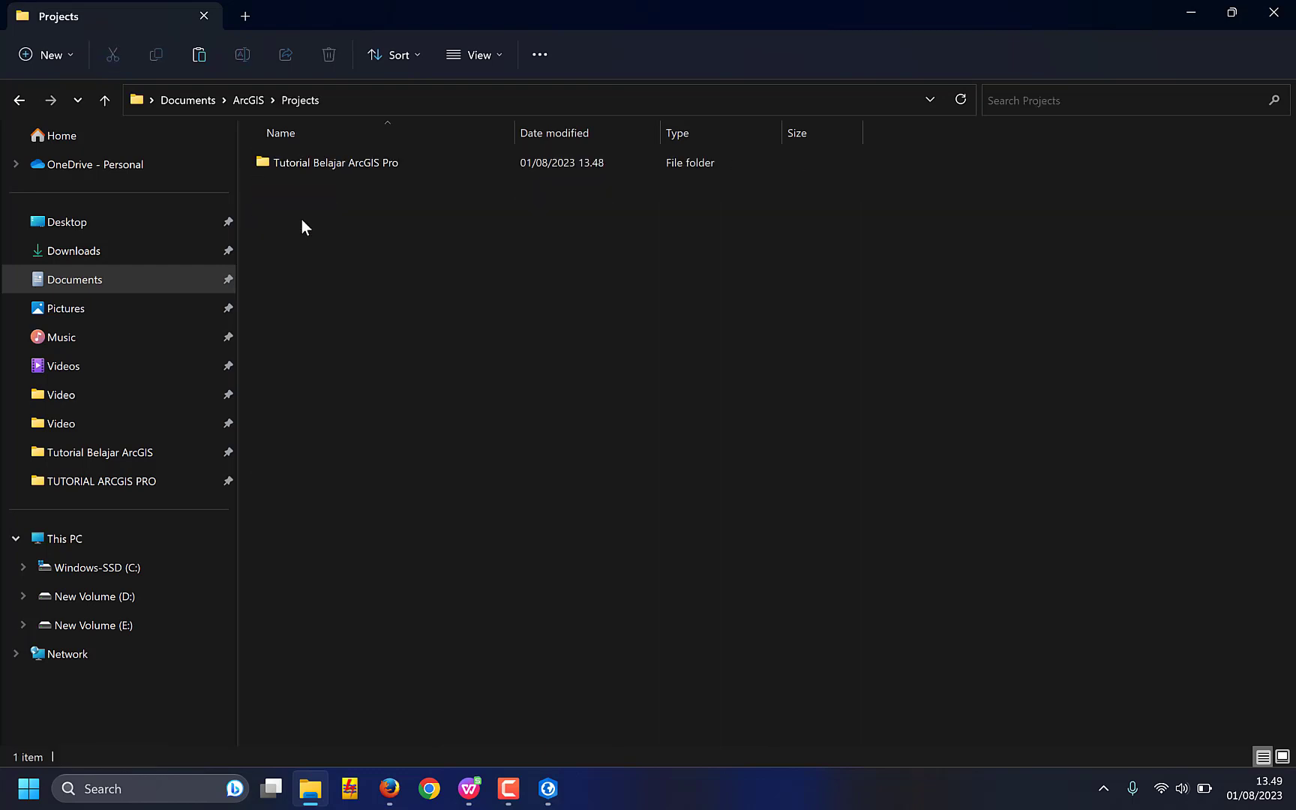
double_click(320, 162)
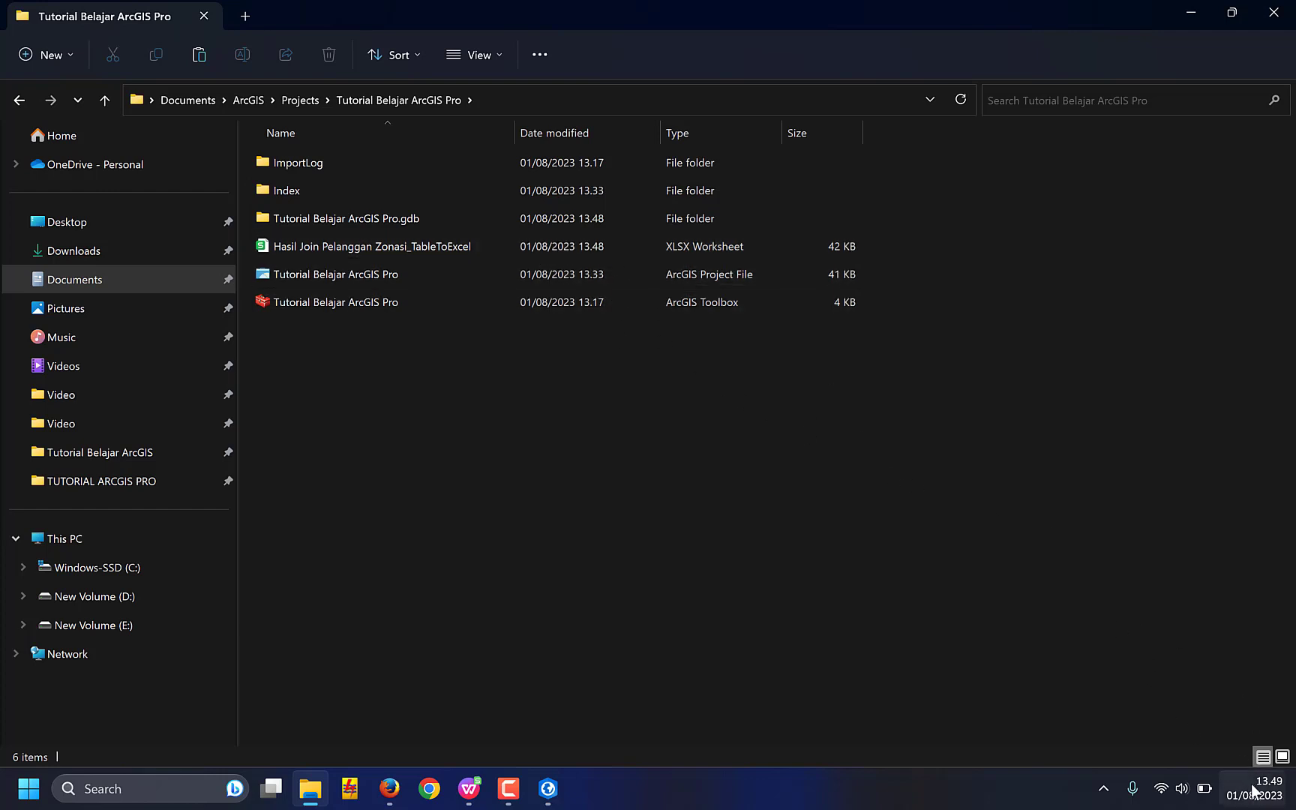
double_click(375, 247)
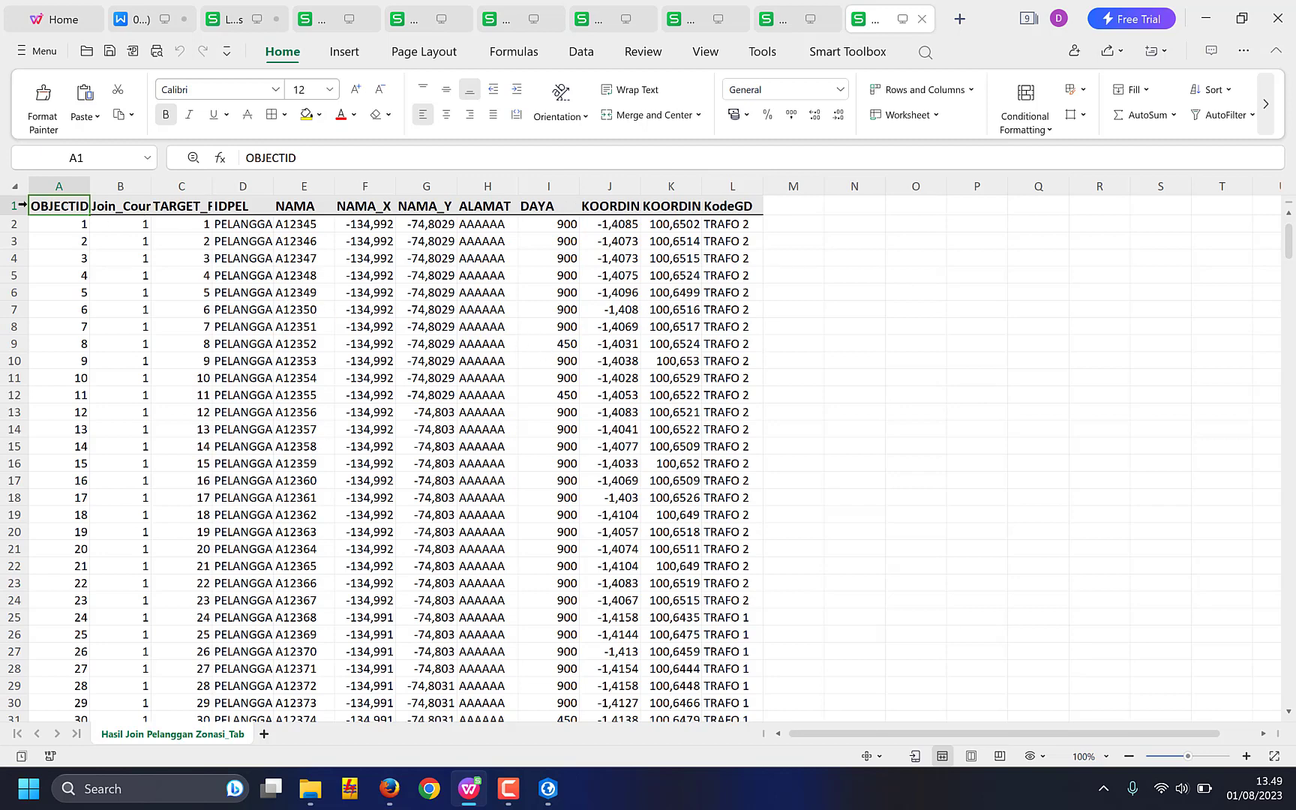
Autofit the widths of all columns in the exported customer worksheet.
left_click(14, 186)
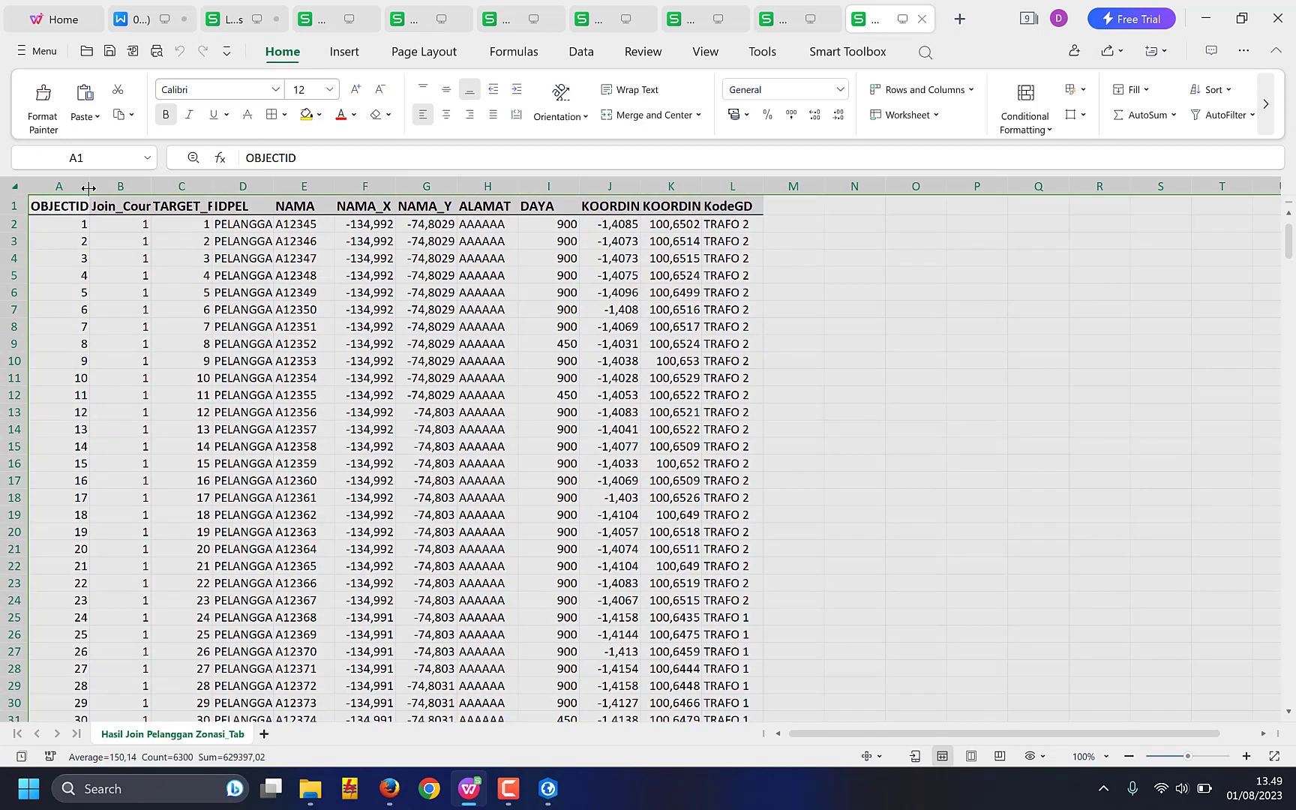
double_click(89, 187)
left_click(210, 241)
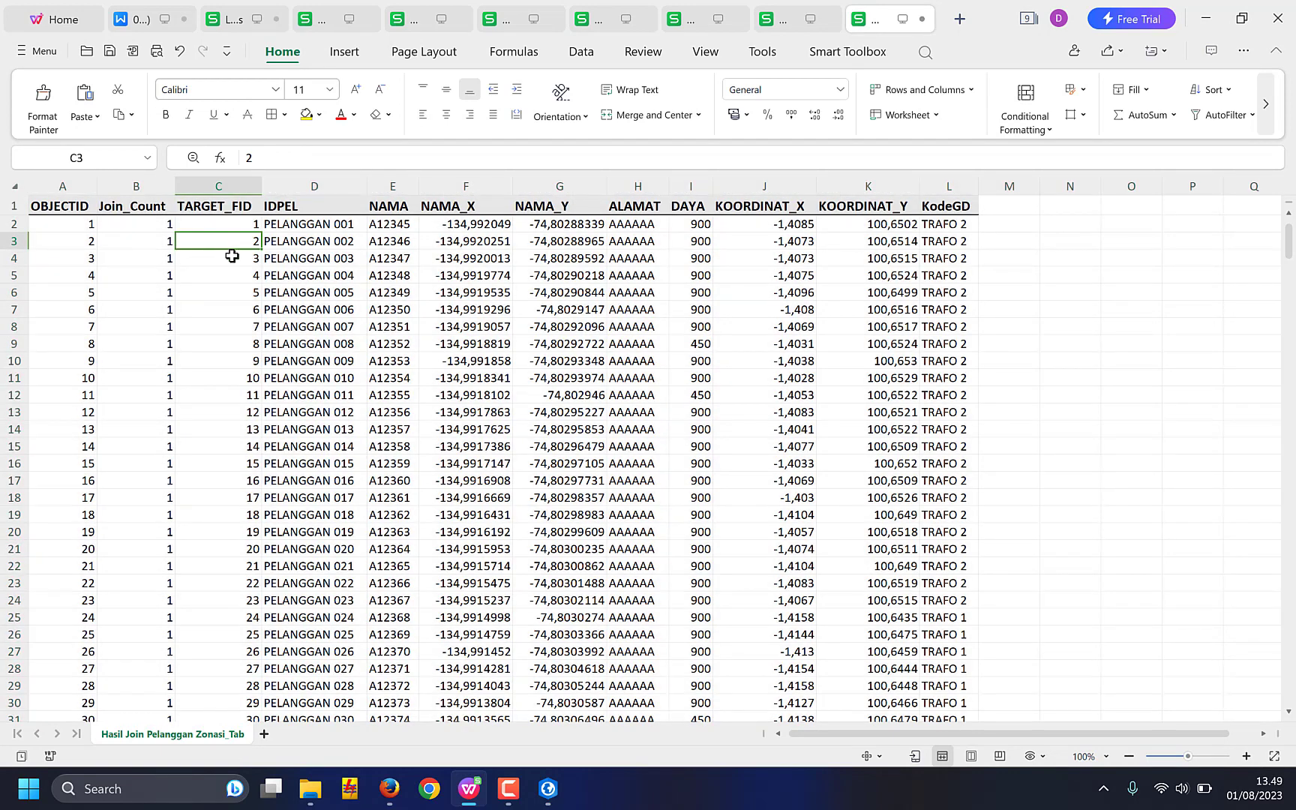
Review the exported customer rows and the transformer code assigned to each one in the KodeGD column.
scroll(237, 335, "down", 16)
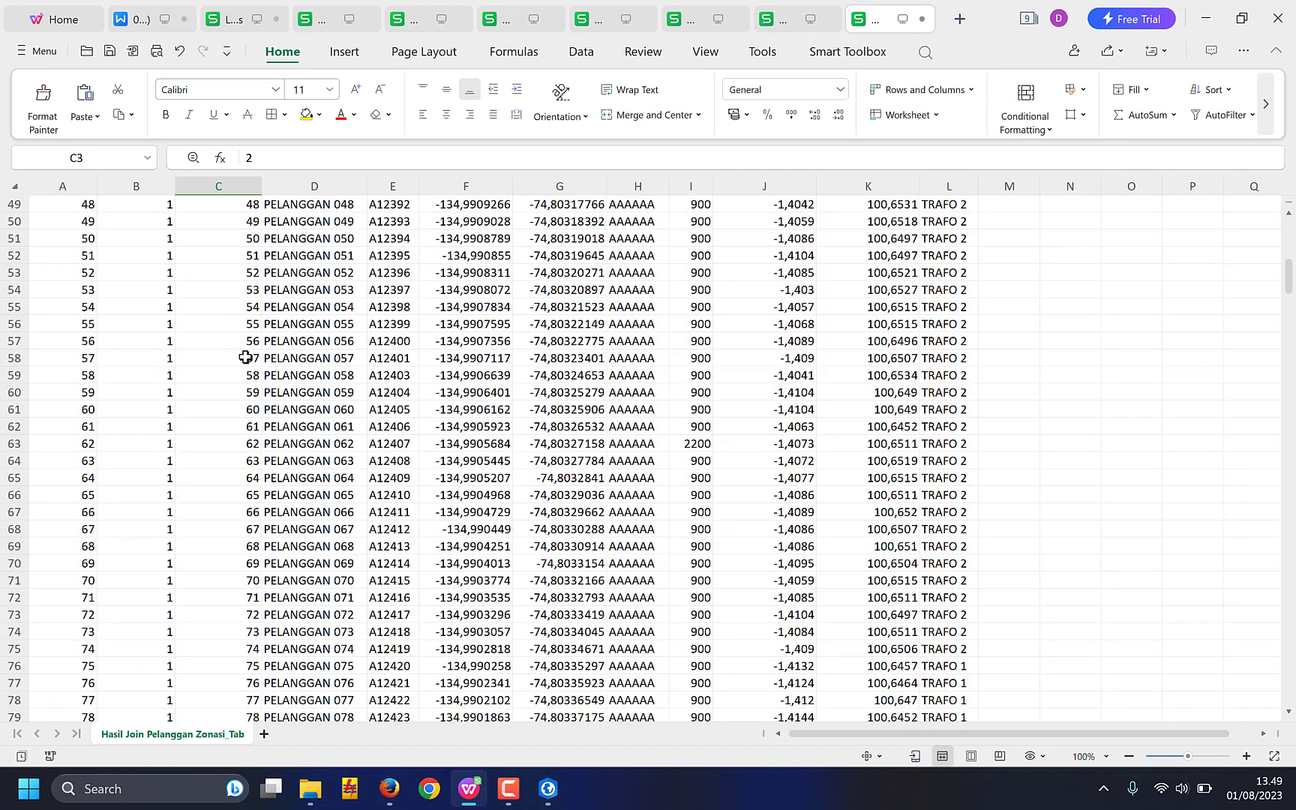
scroll(248, 352, "up", 16)
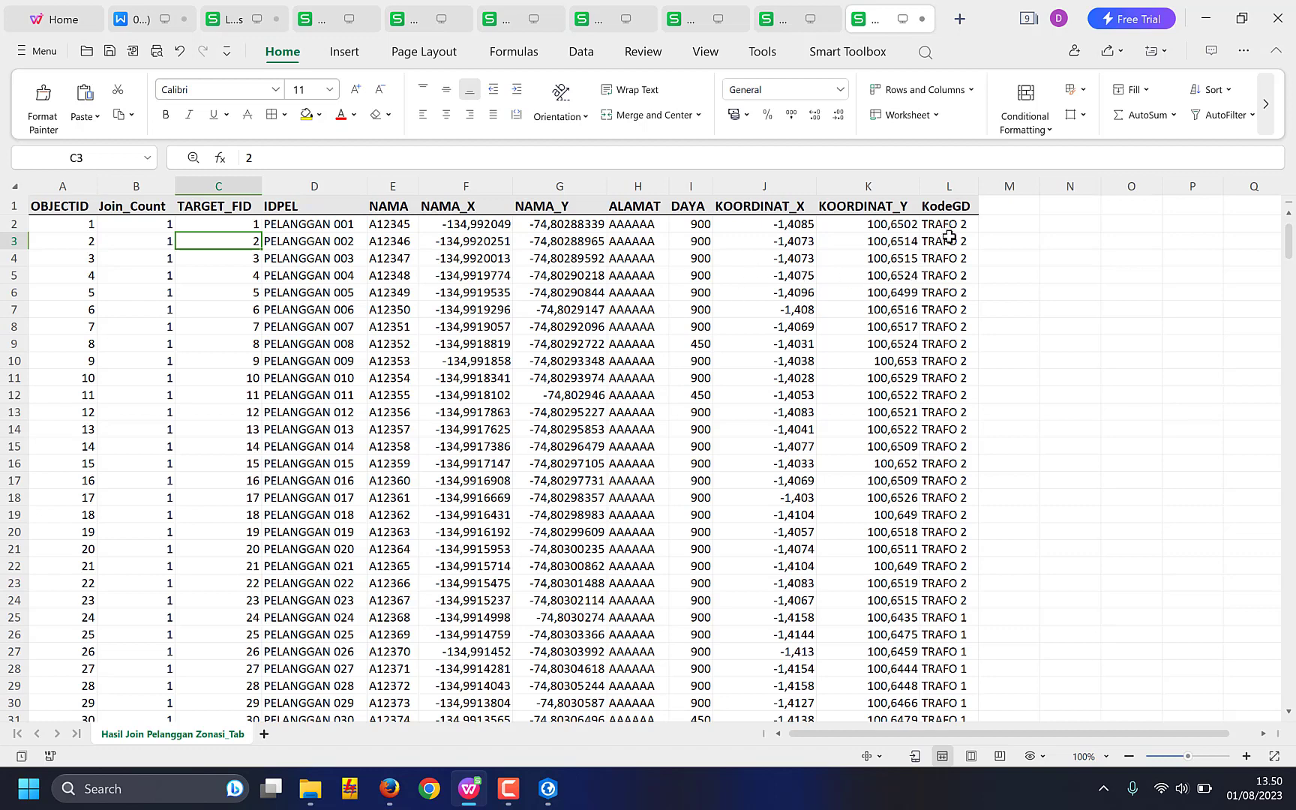
left_click_drag(948, 225, 988, 379)
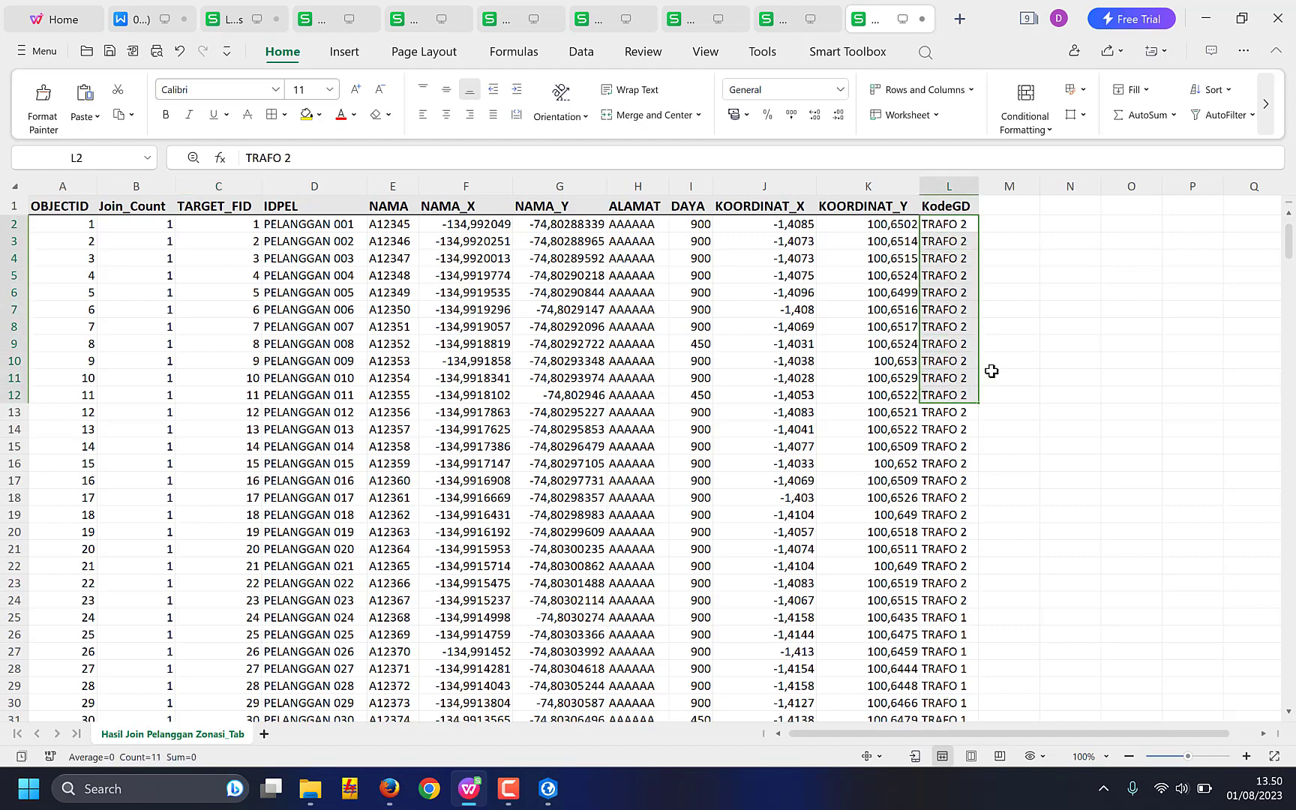
left_click(961, 345)
scroll(983, 406, "down", 6)
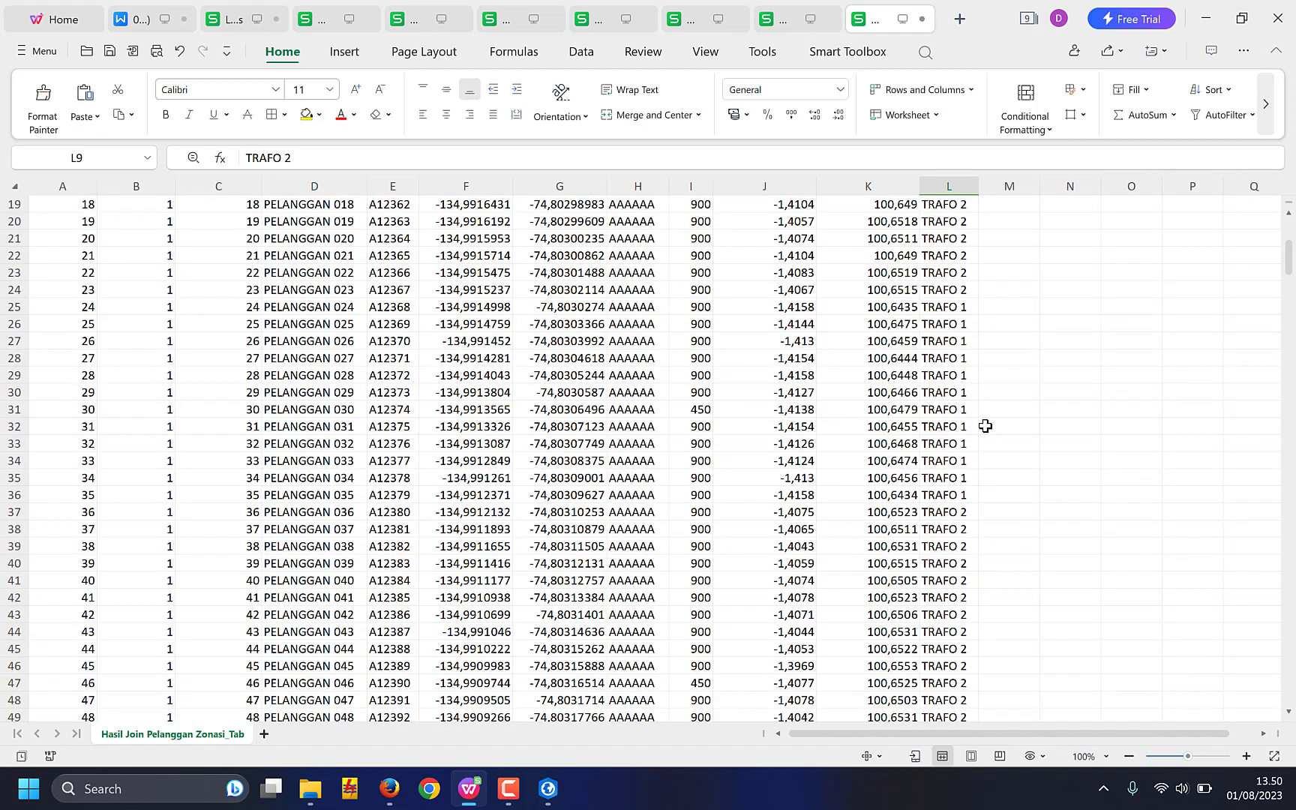
scroll(985, 426, "up", 6)
left_click(950, 208)
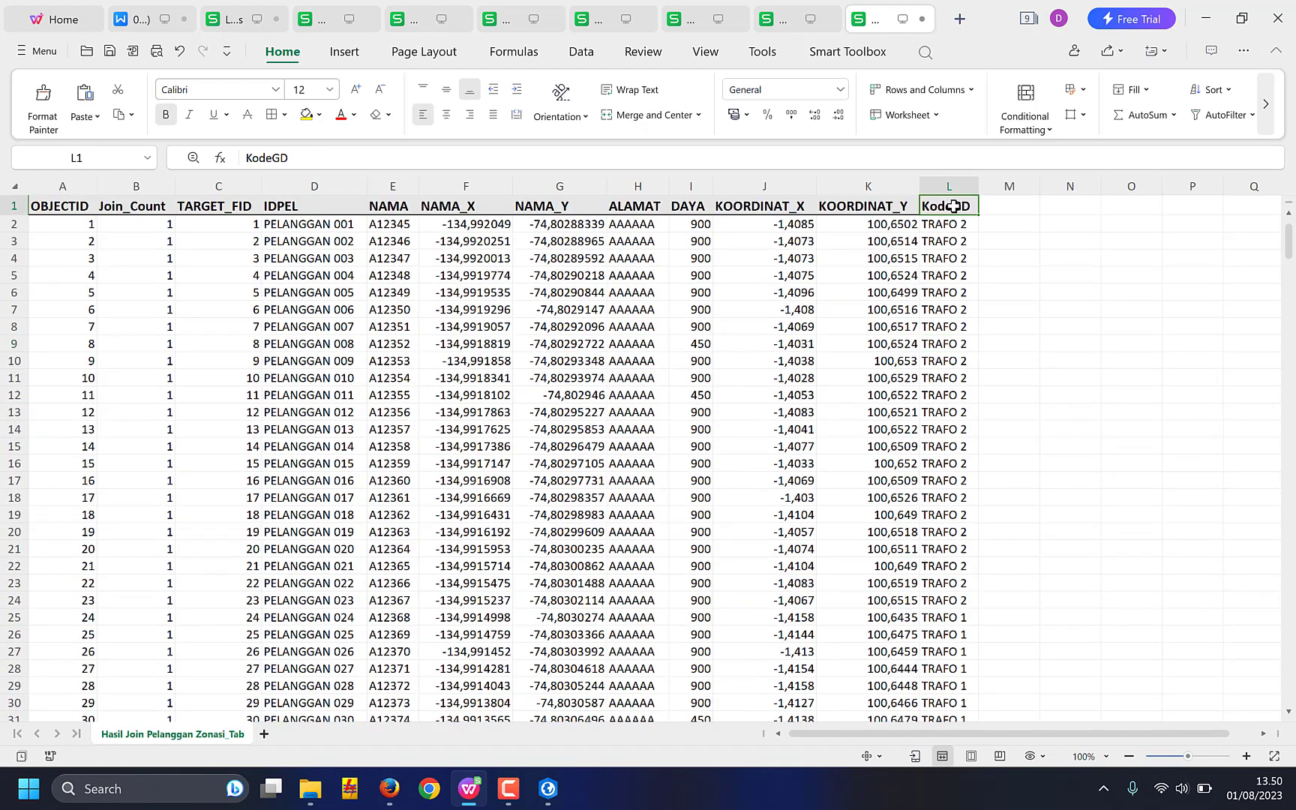
Turn on AutoFilter for the exported customer table and inspect the customer count per transformer in the KodeGD filter list.
left_click(1211, 114)
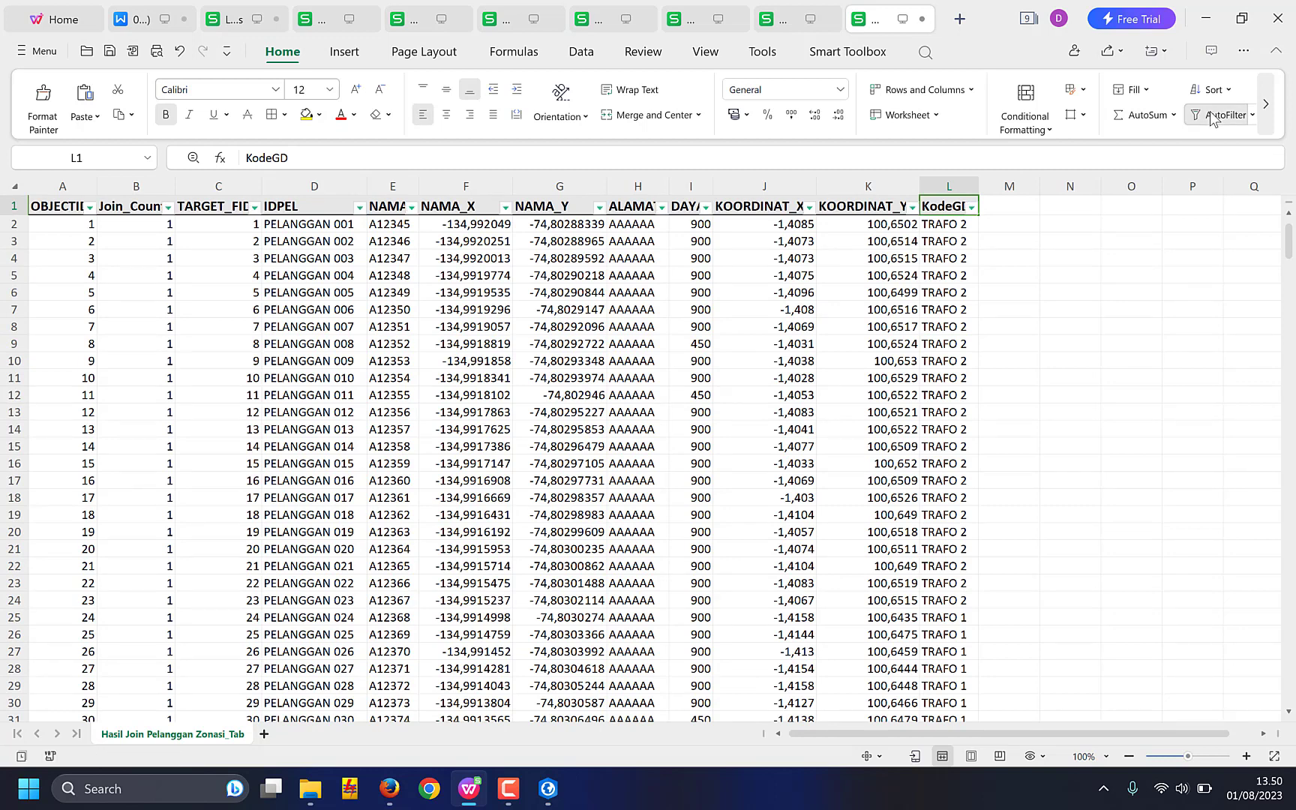
left_click(972, 208)
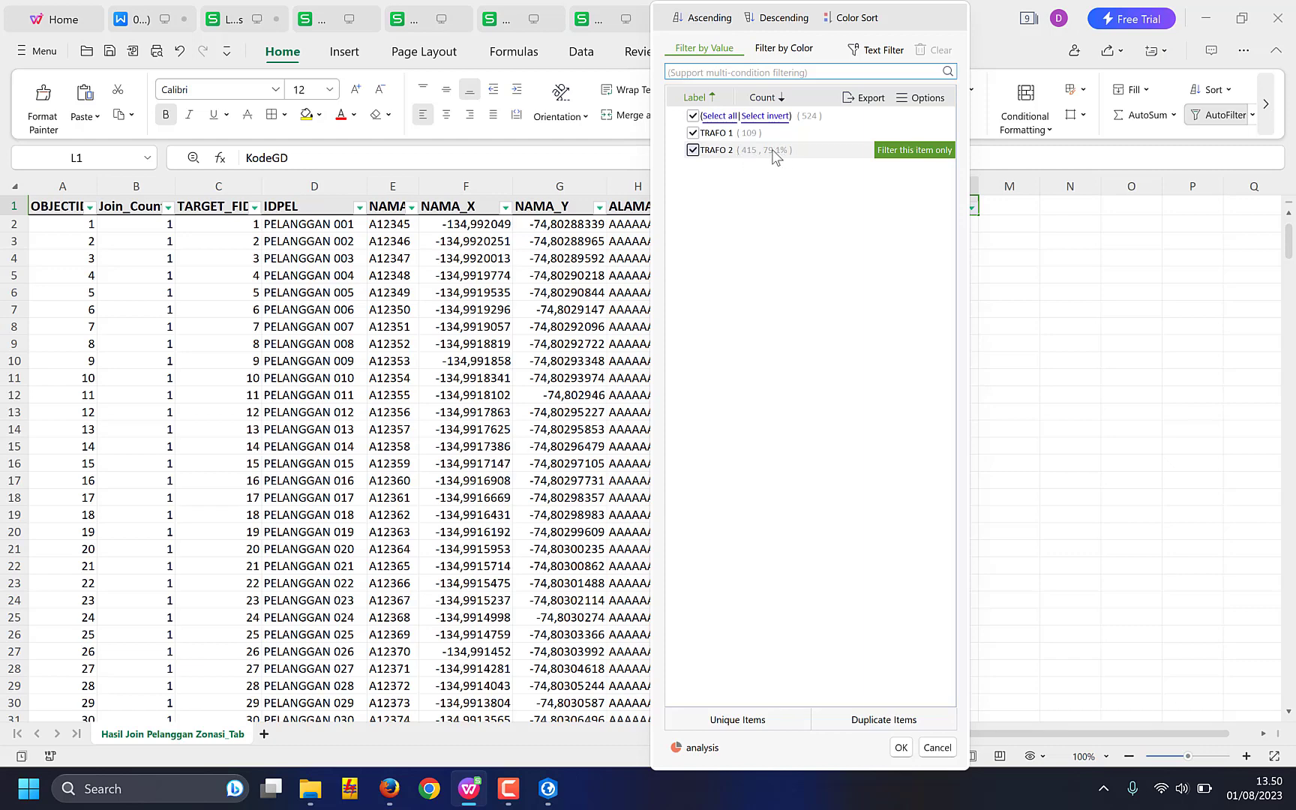
left_click(1018, 259)
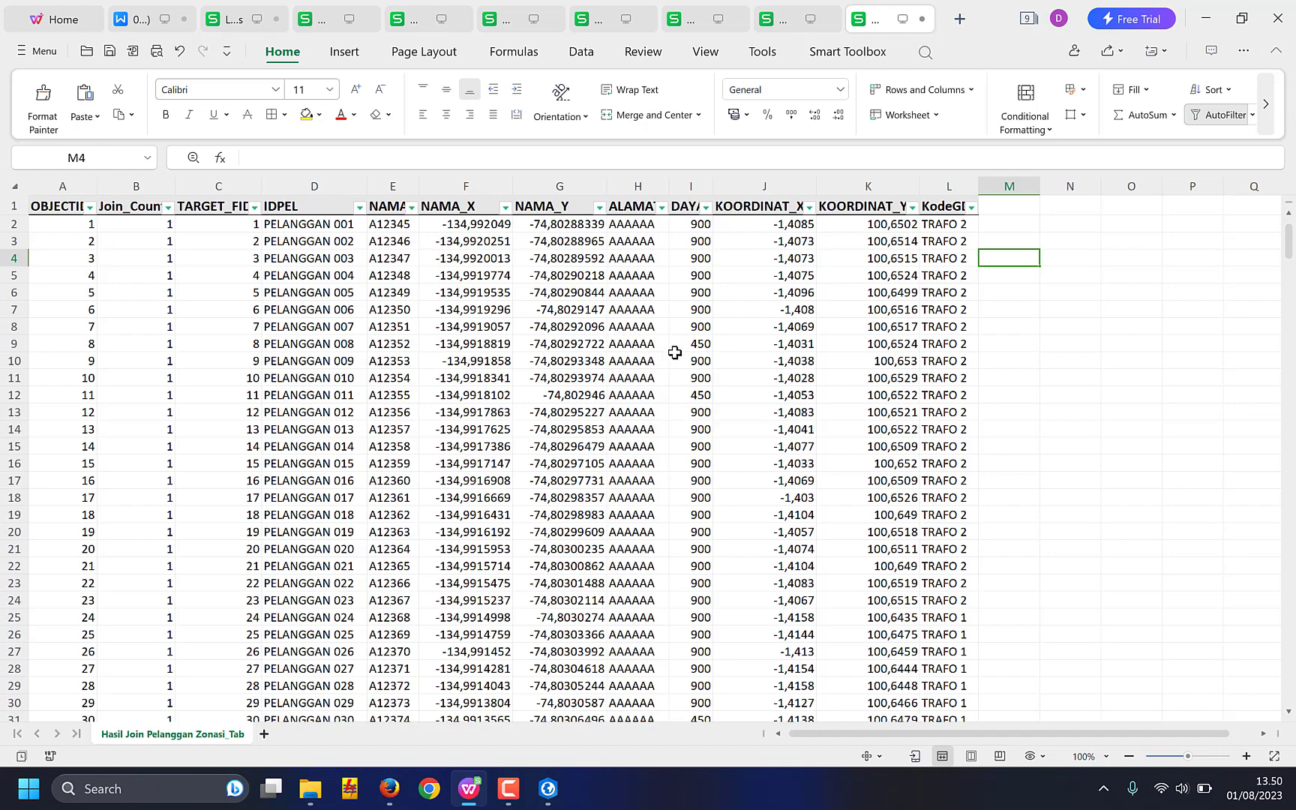
Switch back to ArcGIS Pro, examine the joined customer points within the two ZonasiGD zones, and enlarge the map by shrinking the ZonasiGD table.
left_click(547, 788)
scroll(709, 457, "down", 2)
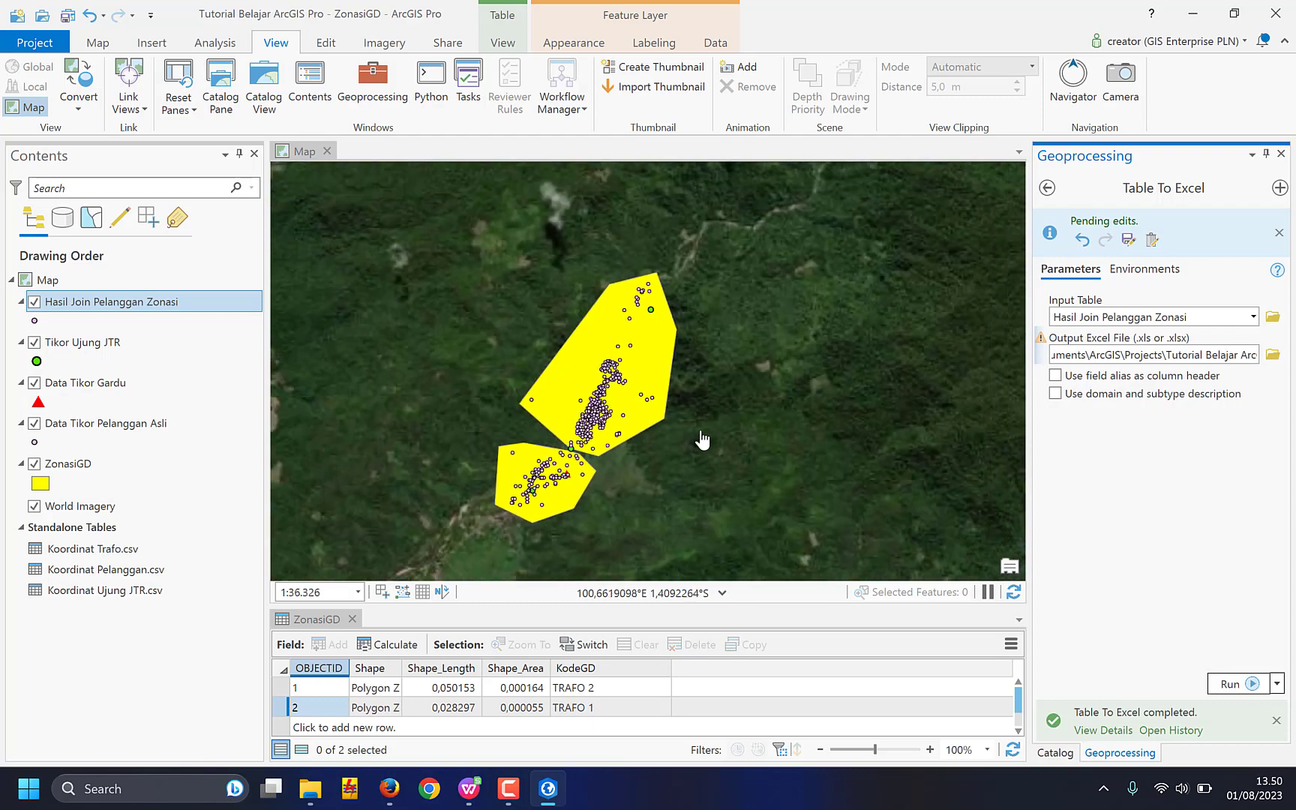
left_click_drag(651, 439, 694, 434)
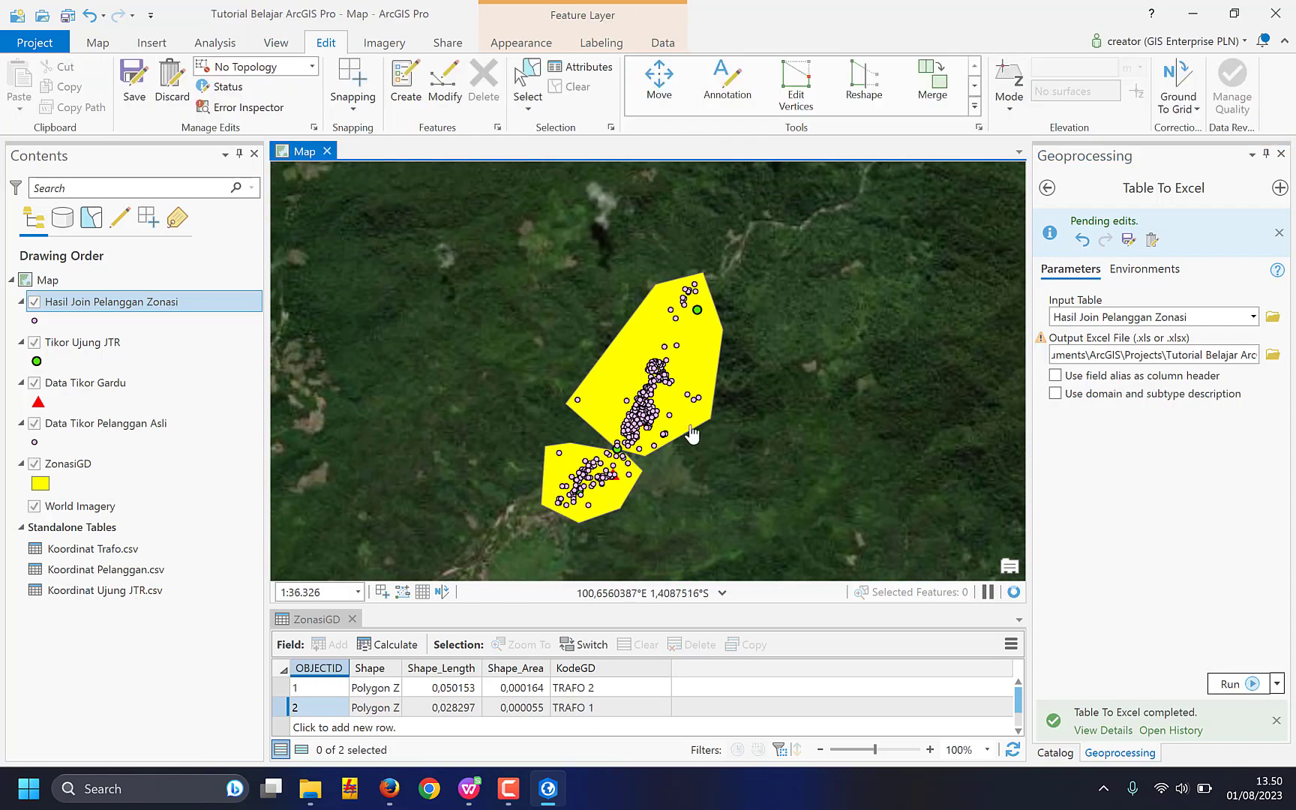
scroll(692, 435, "down", 2)
scroll(692, 435, "up", 2)
scroll(691, 433, "up", 3)
scroll(692, 429, "down", 2)
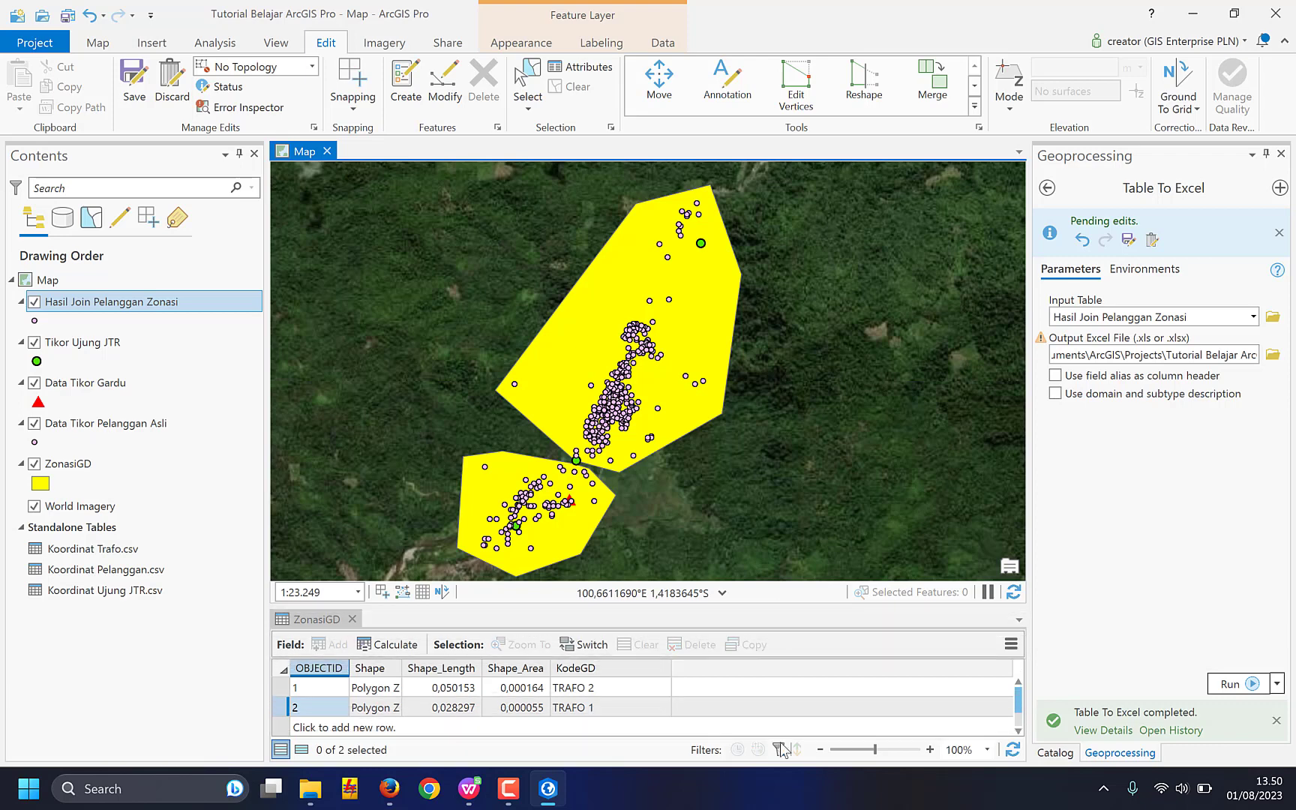
left_click_drag(781, 744, 781, 740)
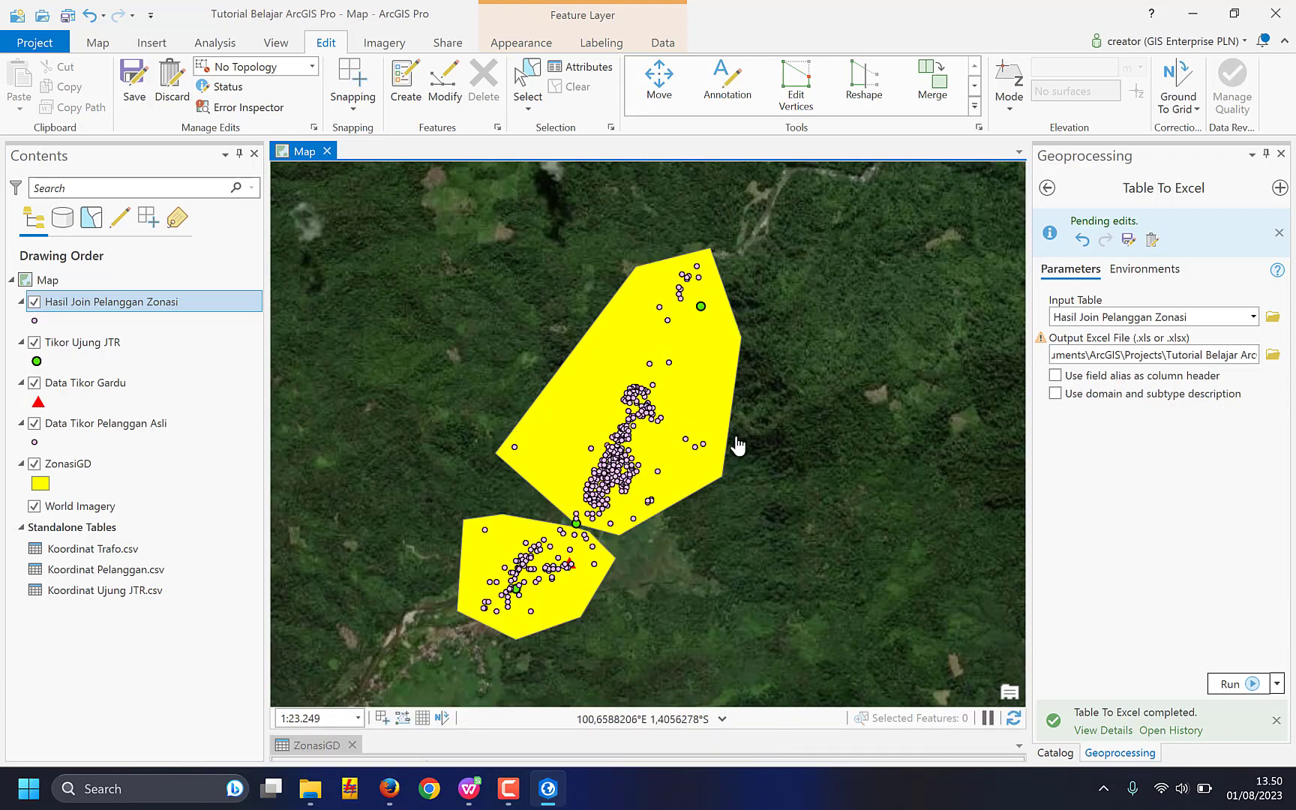